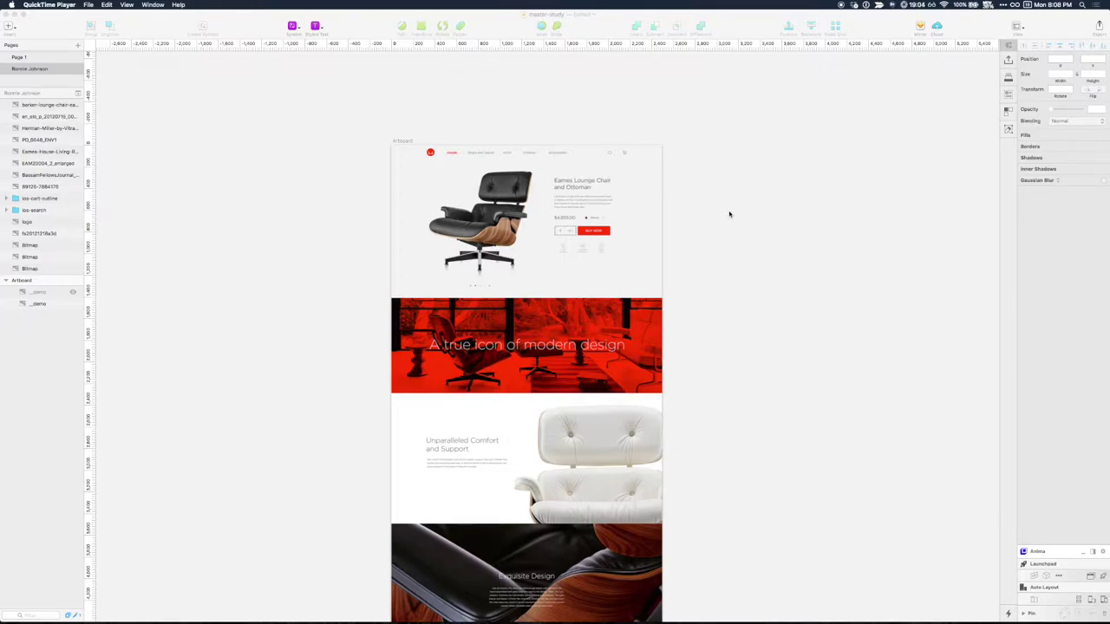
- Look over the Eames Lounge Chair page design on the artboard, from the hero area to the sections below
left_click(728, 213)
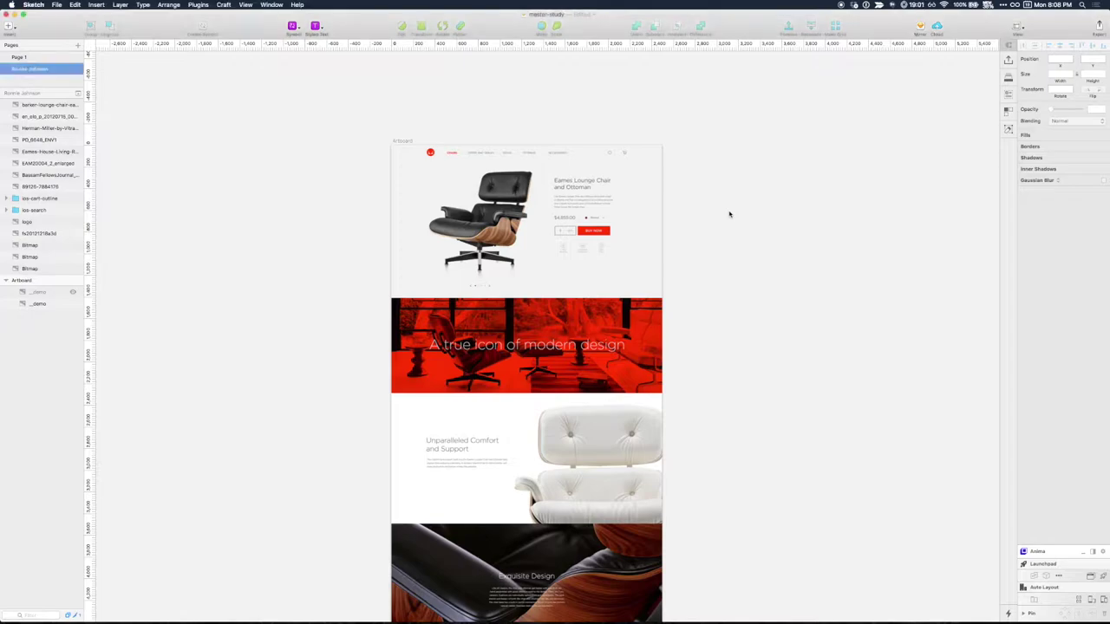
mouse_move(728, 213)
left_mouse_down()
mouse_move(755, 303)
mouse_move(746, 282)
left_mouse_up()
scroll(746, 283, "down", 5)
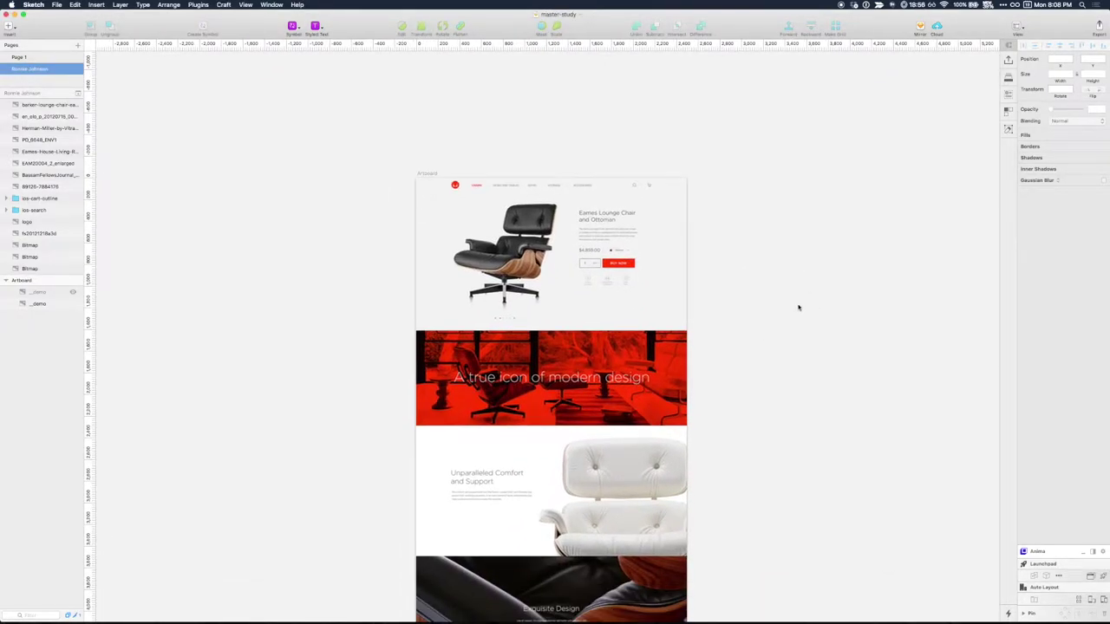
key("super+plus")
left_click_drag(894, 189, 846, 402)
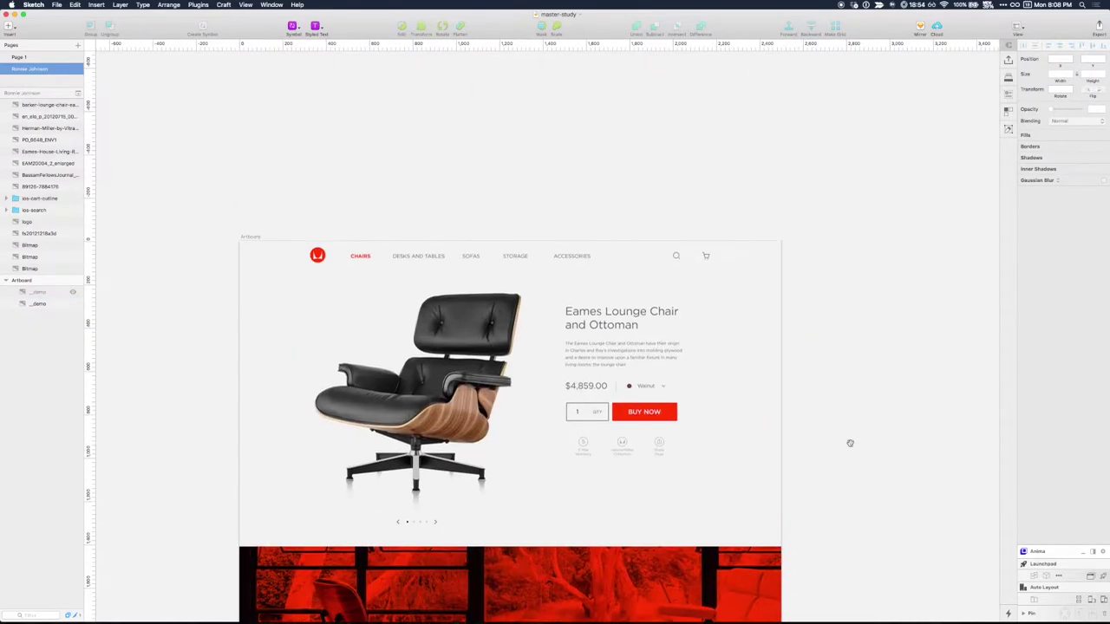
mouse_move(849, 443)
left_mouse_down()
mouse_move(877, 341)
mouse_move(882, 354)
left_mouse_up()
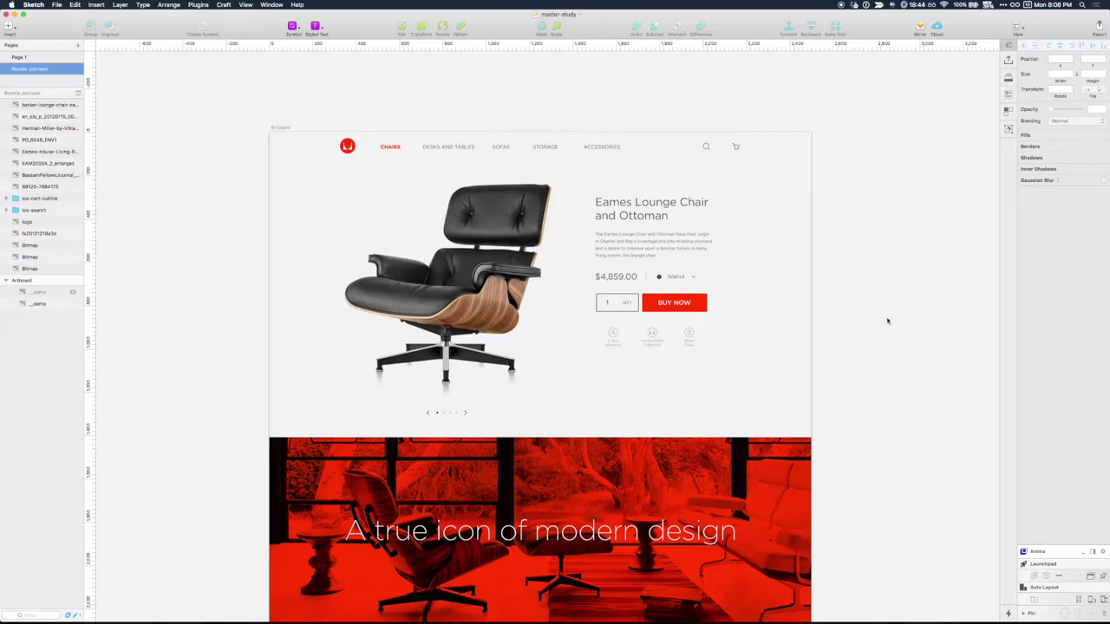
scroll(884, 341, "down", 3)
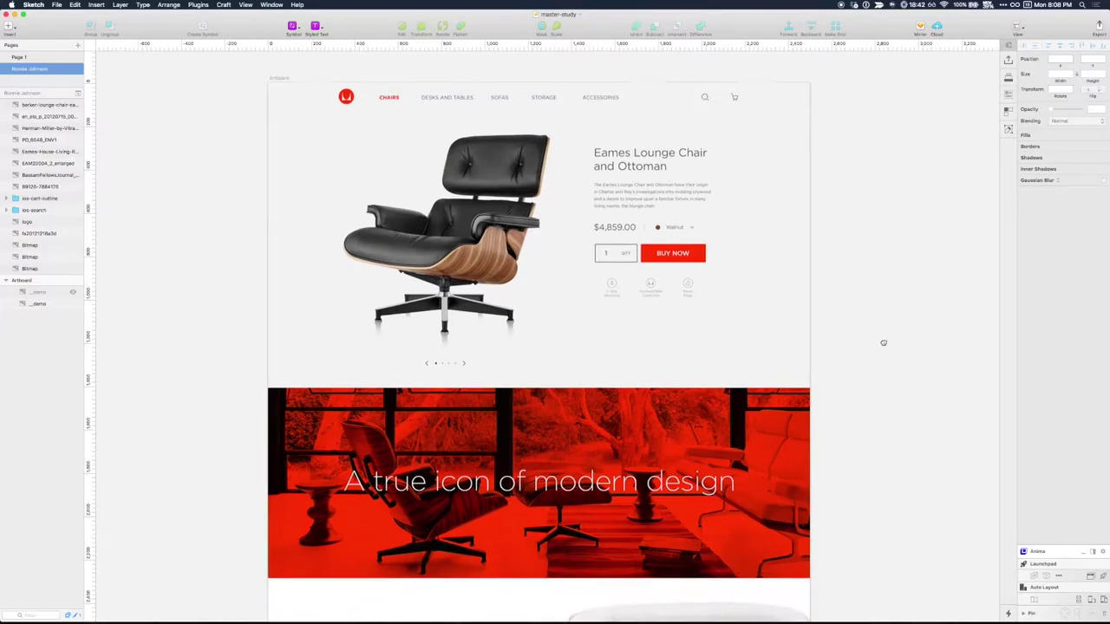
scroll(884, 372, "up", 2)
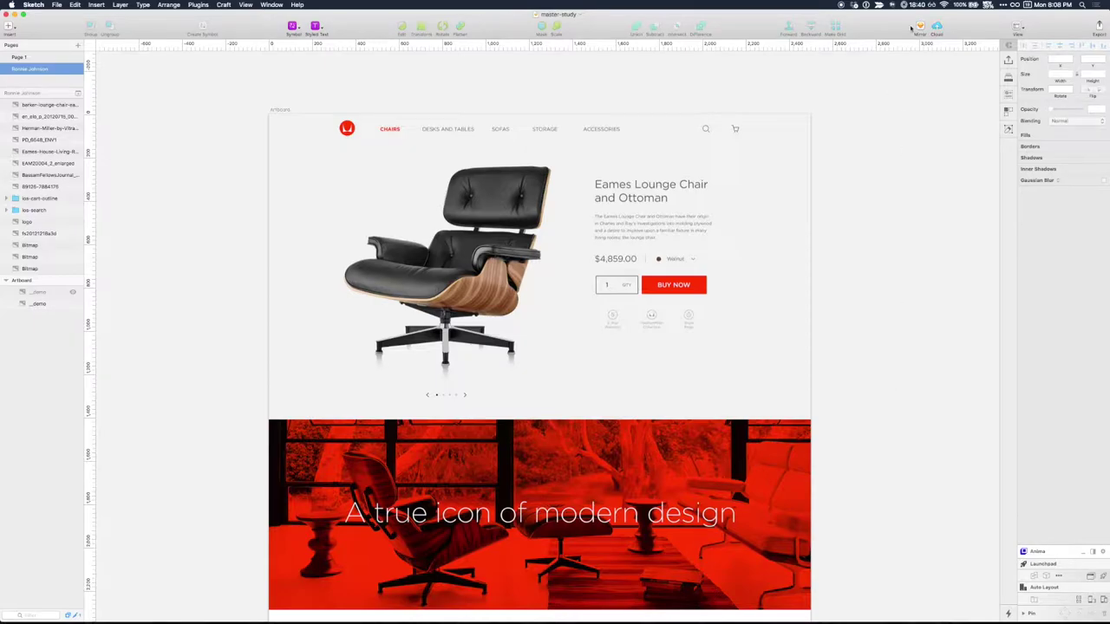
scroll(849, 208, "right", 1)
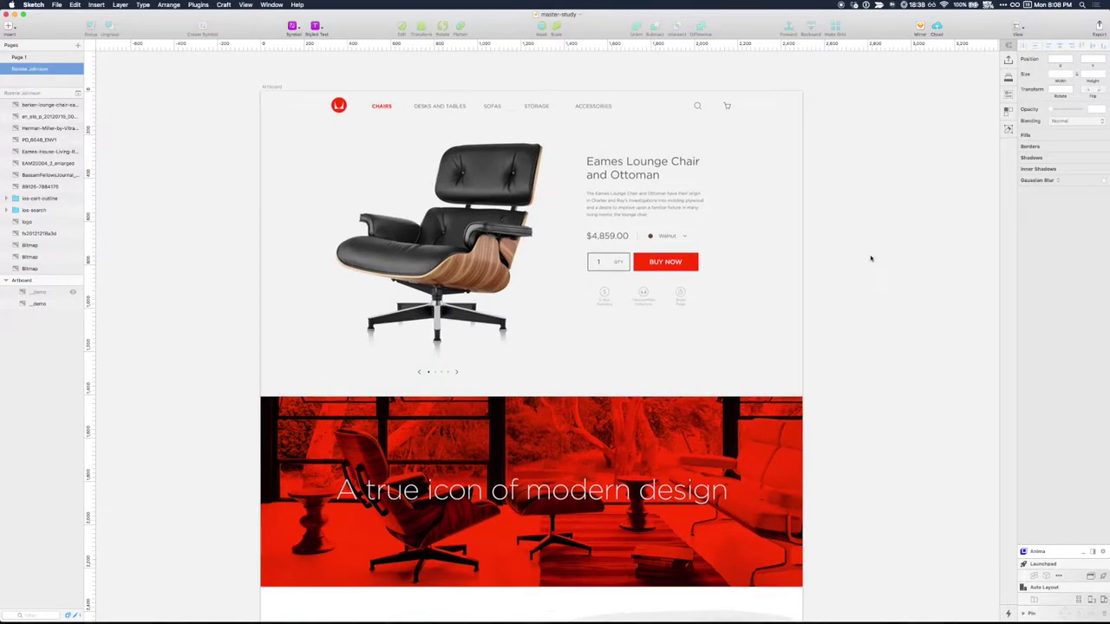
- Lock the visible _demo image layer in the artboard
left_click(379, 179)
scroll(247, 245, "right", 2)
left_click(50, 304)
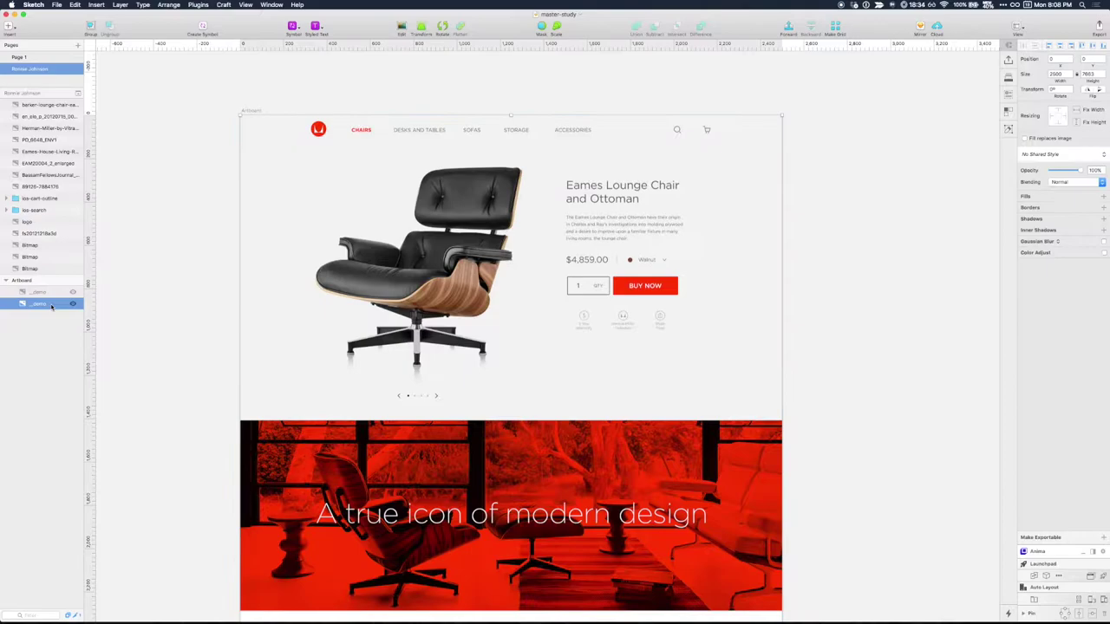
key("super+shift+l")
left_click_drag(215, 243, 196, 273)
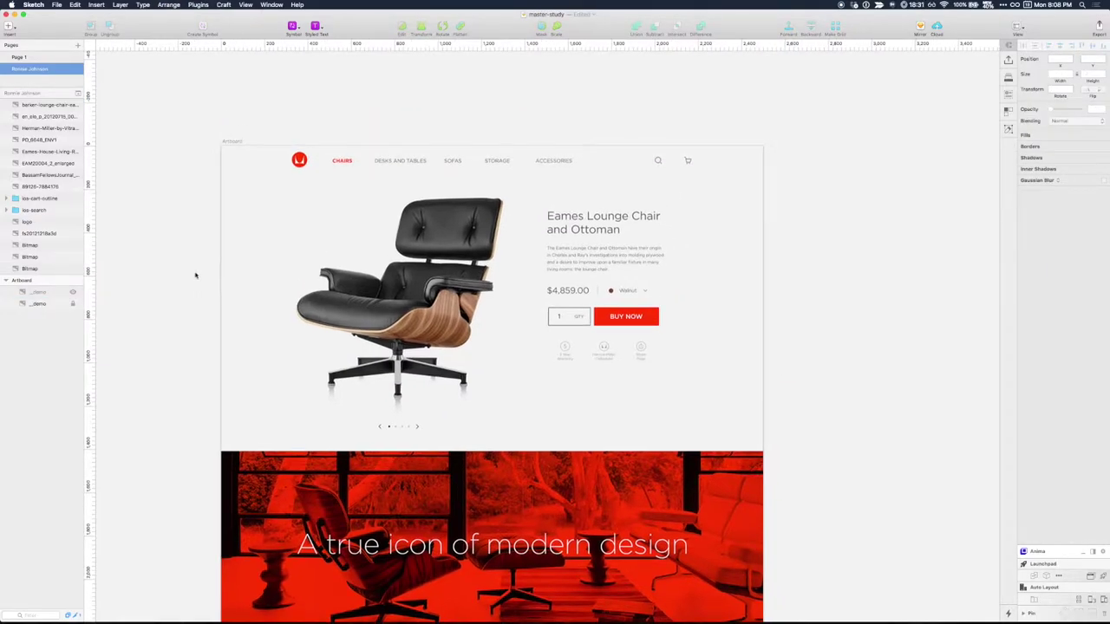
- Draw a rectangle about 2500 by 1410 covering the hero section at the start of the artboard
left_click_drag(222, 147, 763, 452)
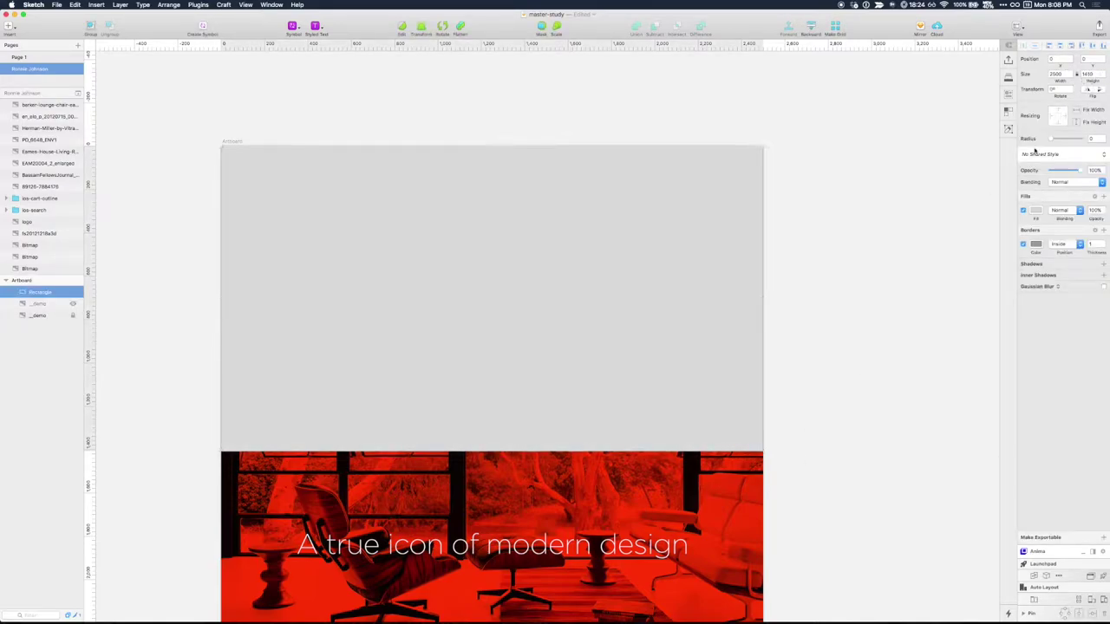
key("Escape")
left_click(320, 153)
left_click(231, 142)
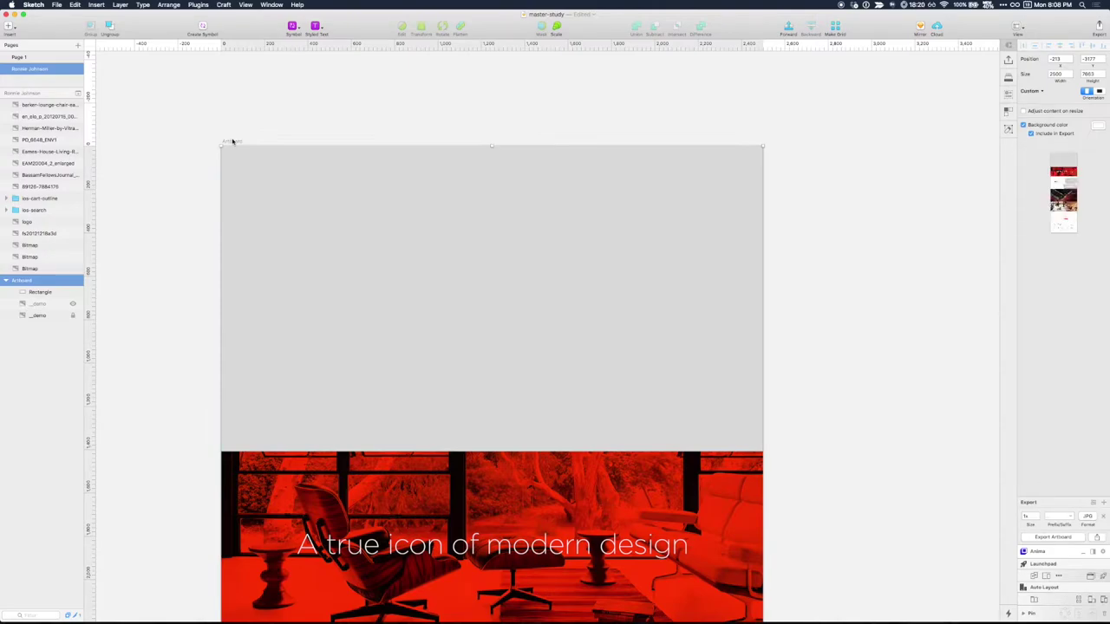
left_click(424, 211)
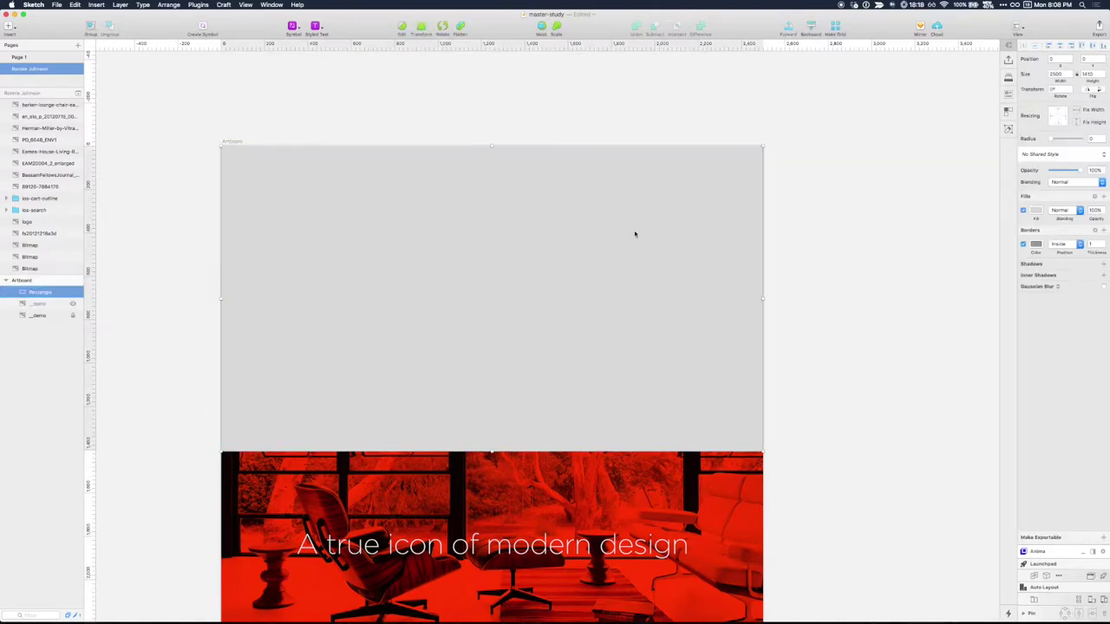
- Show the column layout over the artboard and check it against the page sections
left_click(547, 132)
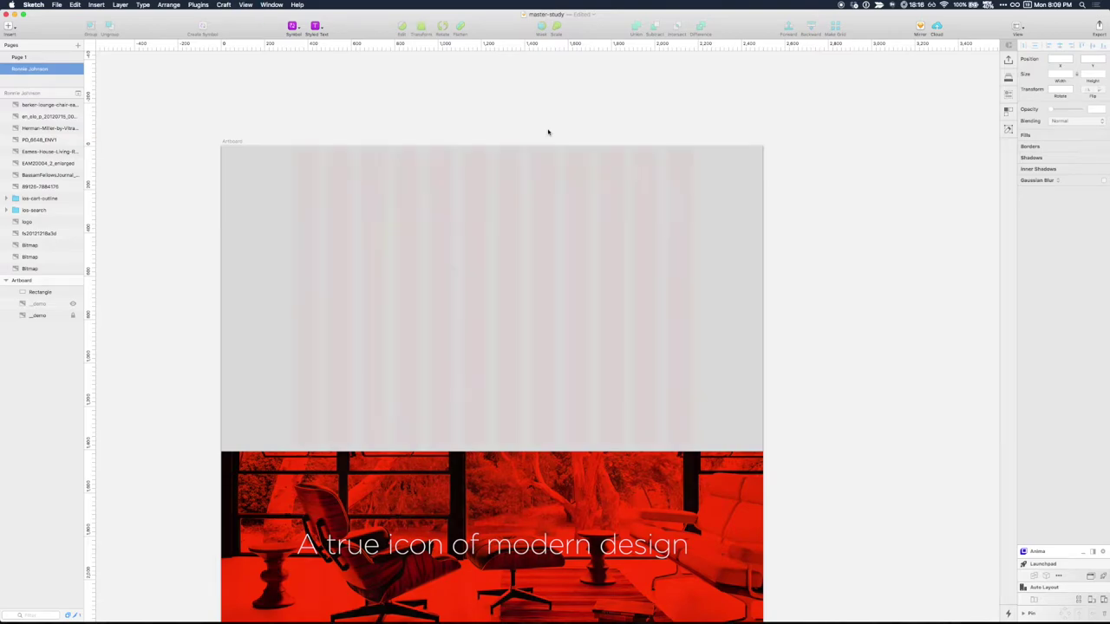
scroll(824, 315, "down", 7)
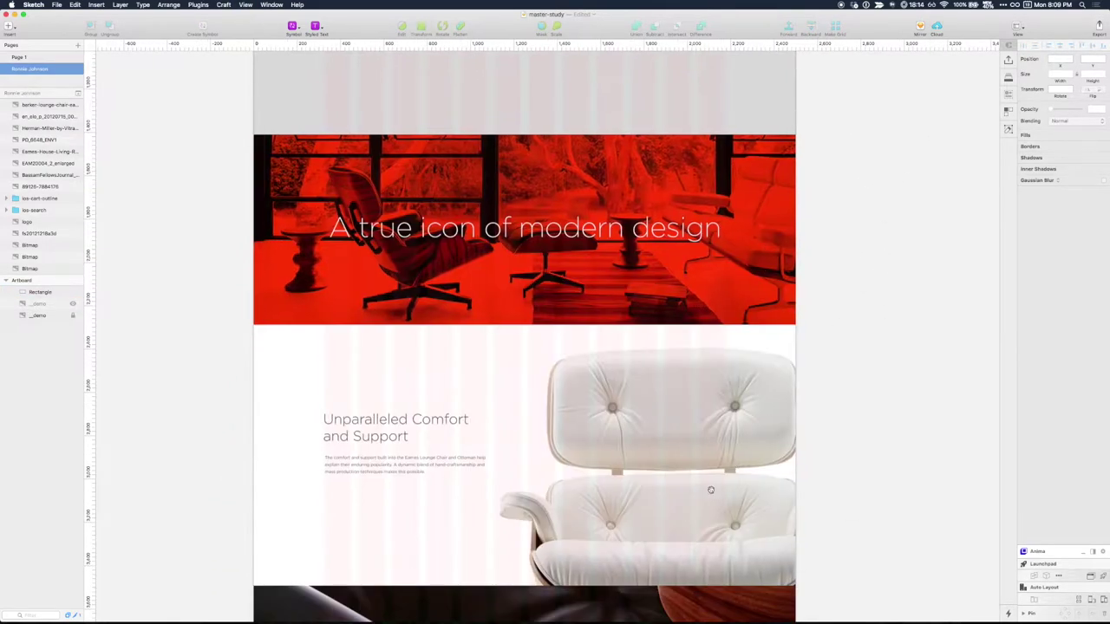
scroll(763, 390, "down", 3)
scroll(815, 390, "up", 10)
- Duplicate the hero rectangle directly beneath it and shorten the copy to about 875 high to cover the red banner
left_click(367, 347)
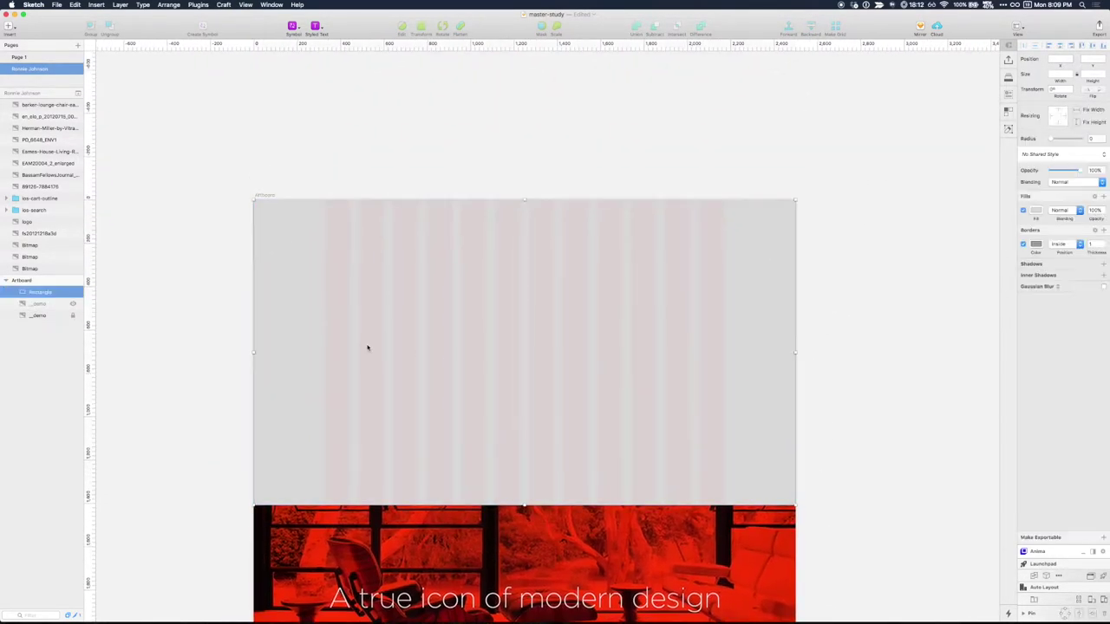
scroll(904, 292, "down", 5)
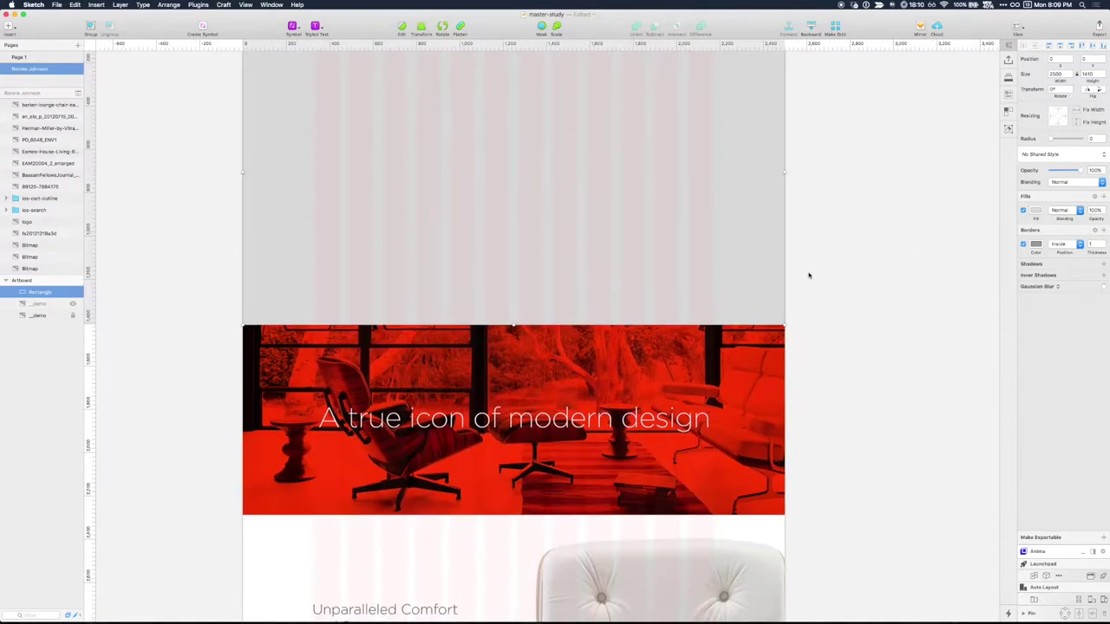
left_click_drag(615, 105, 594, 445)
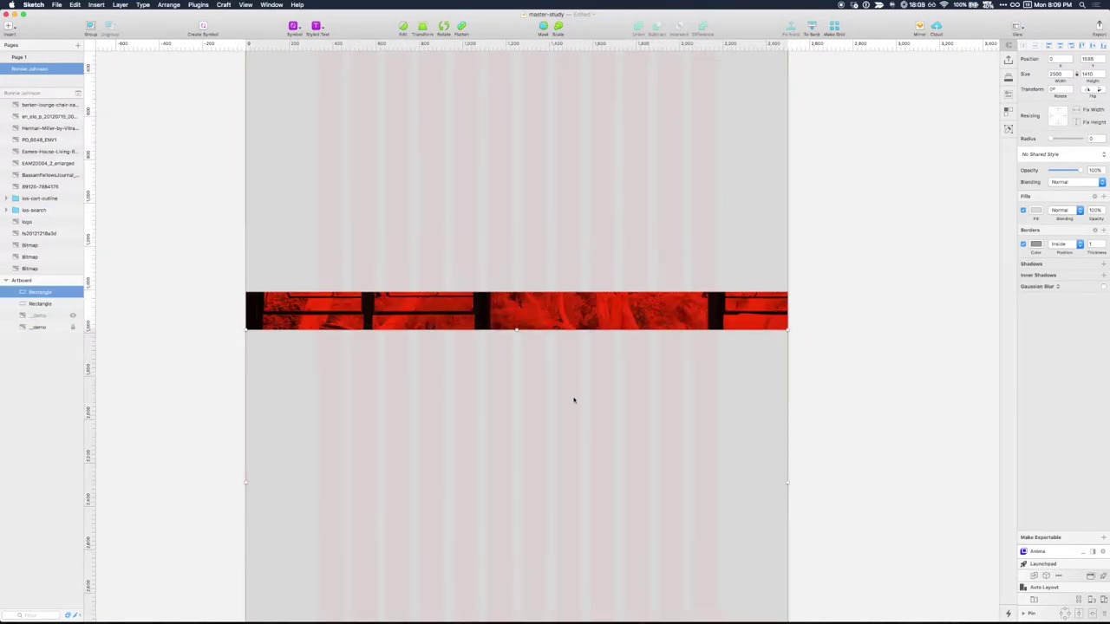
left_click_drag(571, 390, 553, 351)
left_click_drag(516, 598, 518, 482)
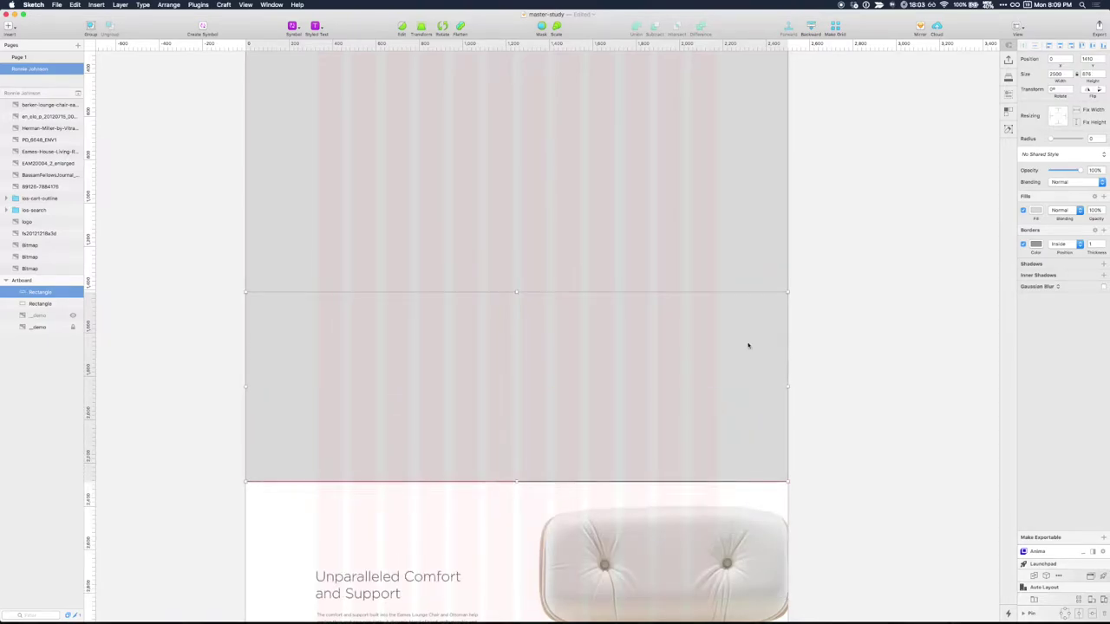
left_click(1101, 73)
left_click(879, 312)
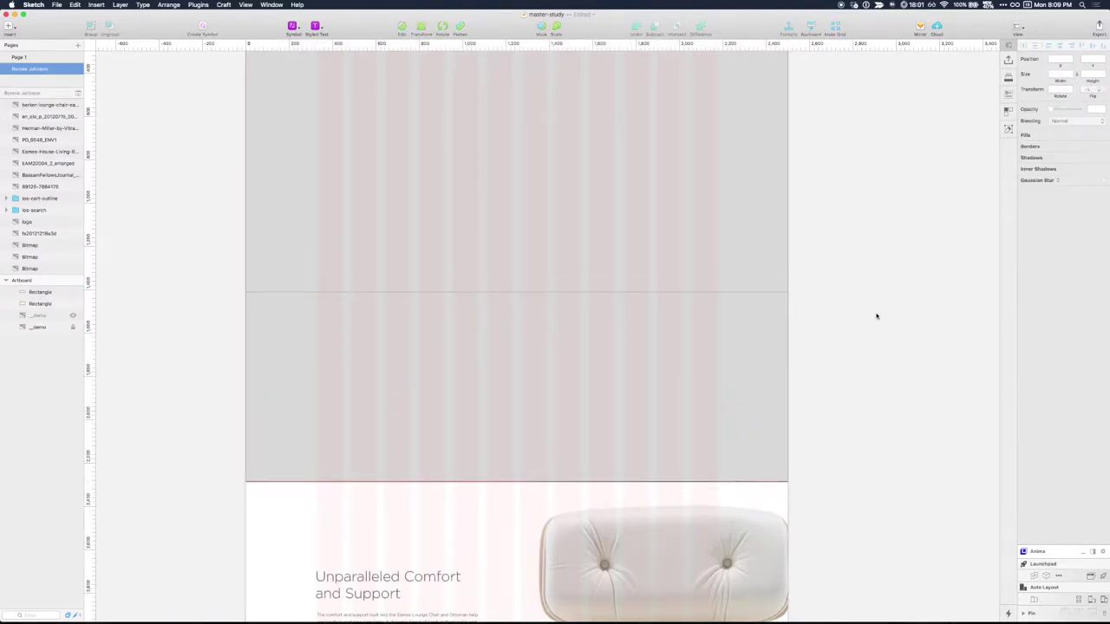
- Turn off the border of the rectangle over the red banner and darken its fill to a medium grey
scroll(876, 314, "down", 5)
left_click(763, 200)
left_click(1035, 244)
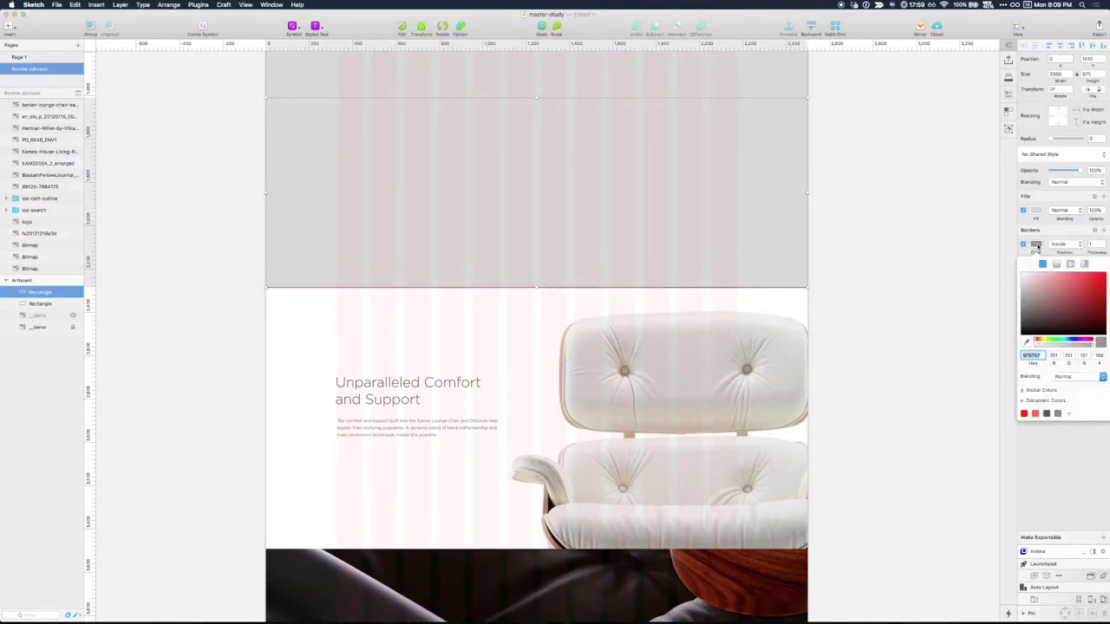
left_click(1023, 243)
left_click(1035, 210)
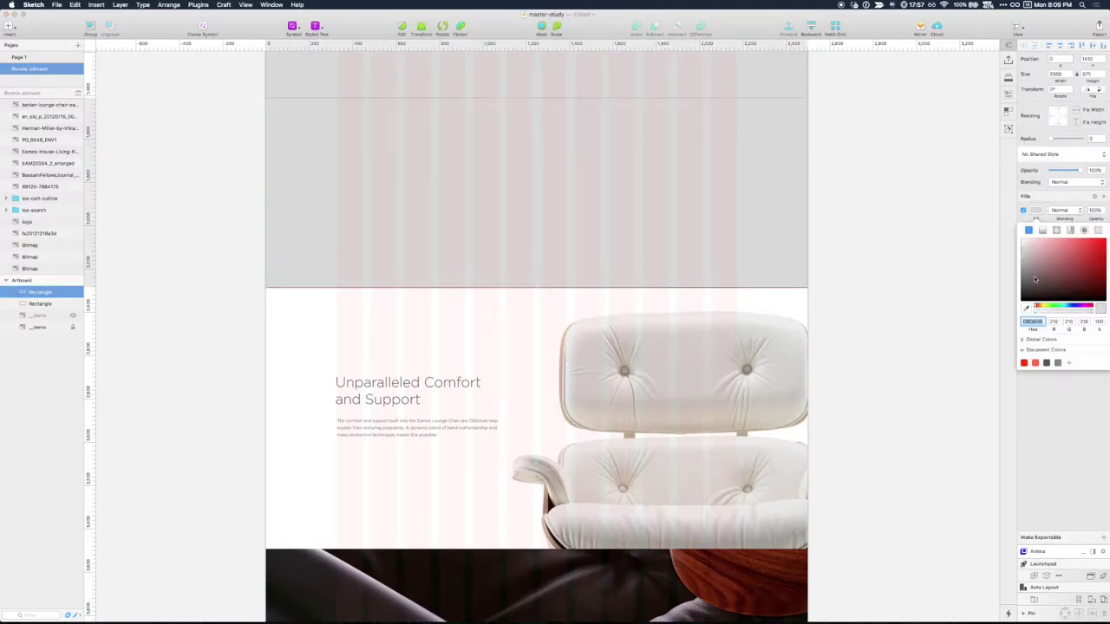
left_click_drag(1033, 260, 1017, 267)
left_click(902, 270)
- Duplicate the light grey hero rectangle below the banner block and resize it to about 1200 high over the Unparalleled Comfort section
scroll(893, 279, "down", 5)
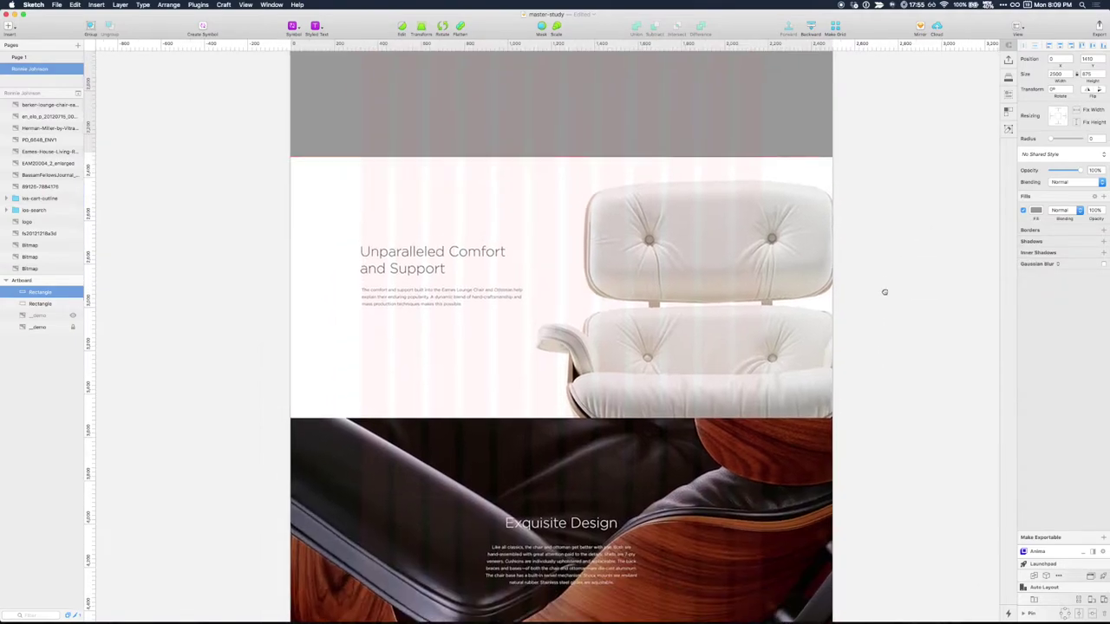
scroll(882, 288, "up", 5)
left_click(741, 73)
left_click_drag(746, 70, 762, 508)
left_click_drag(671, 342, 659, 408)
left_click_drag(566, 582, 572, 537)
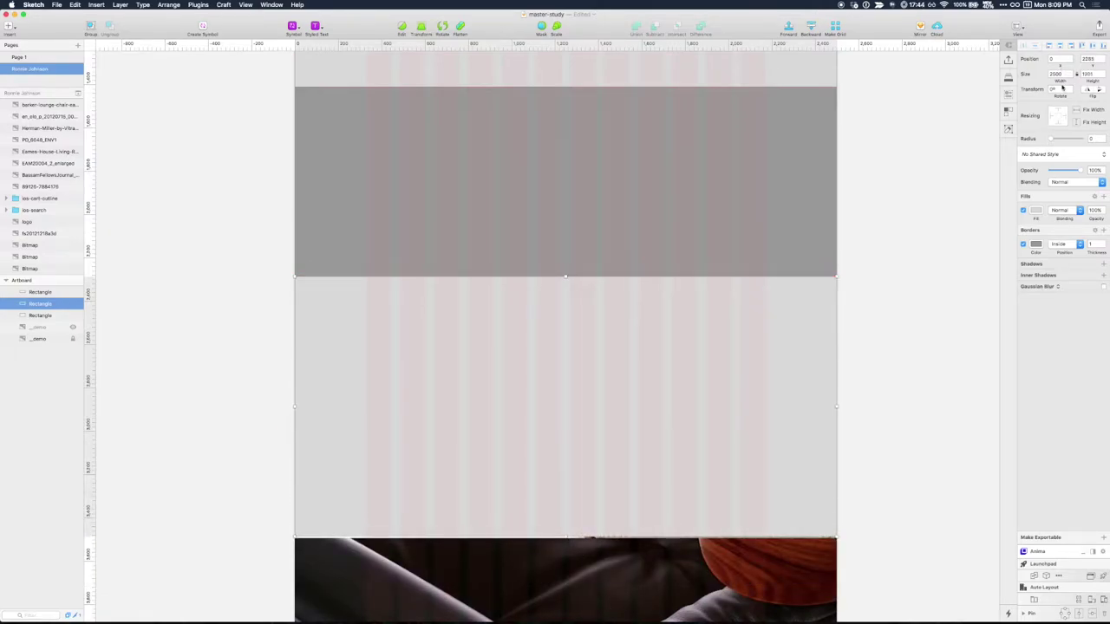
left_click(893, 308)
- Duplicate the 1200-high rectangle directly below itself, at Y 3485, to cover the Exquisite Design section
scroll(887, 377, "down", 5)
scroll(898, 206, "down", 1)
left_click_drag(742, 152, 726, 373)
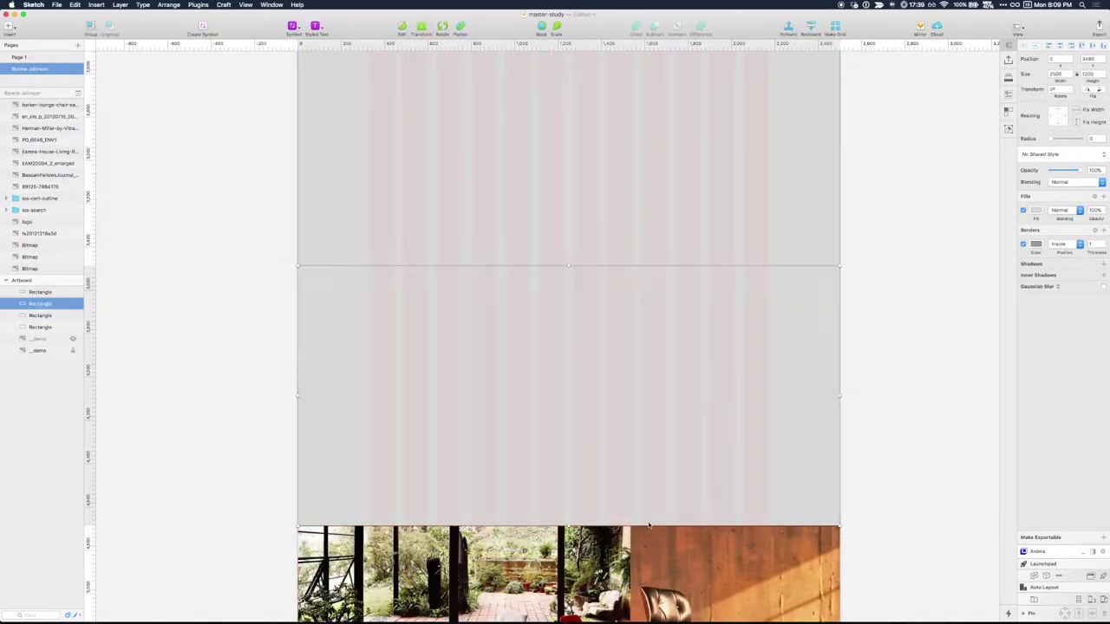
mouse_move(753, 448)
left_mouse_down()
mouse_move(750, 373)
mouse_move(753, 466)
left_mouse_up()
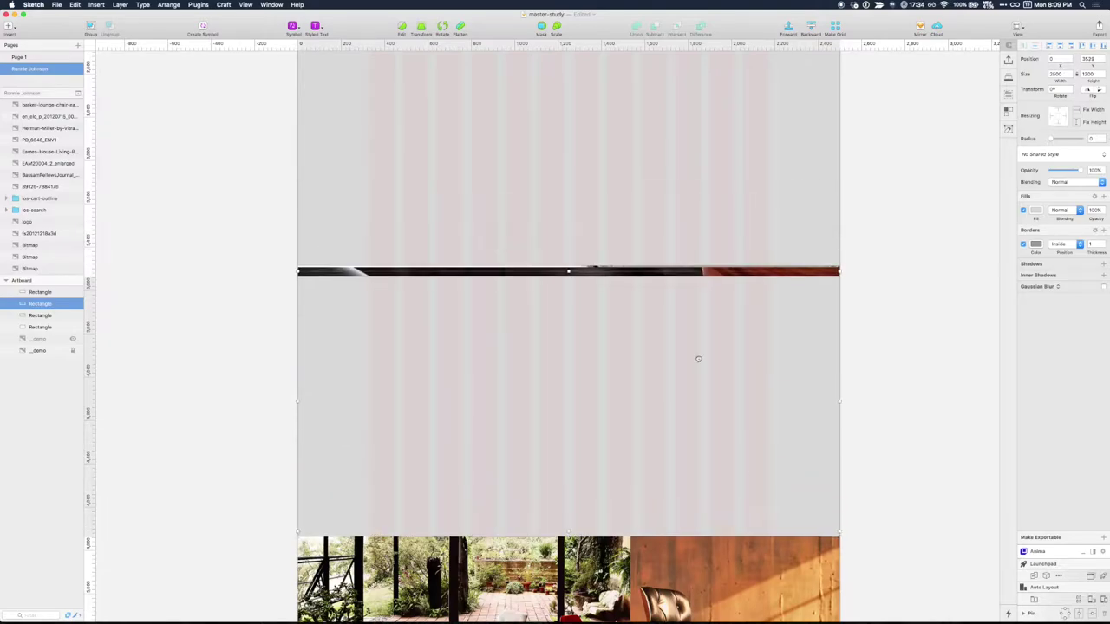
left_click_drag(699, 360, 698, 356)
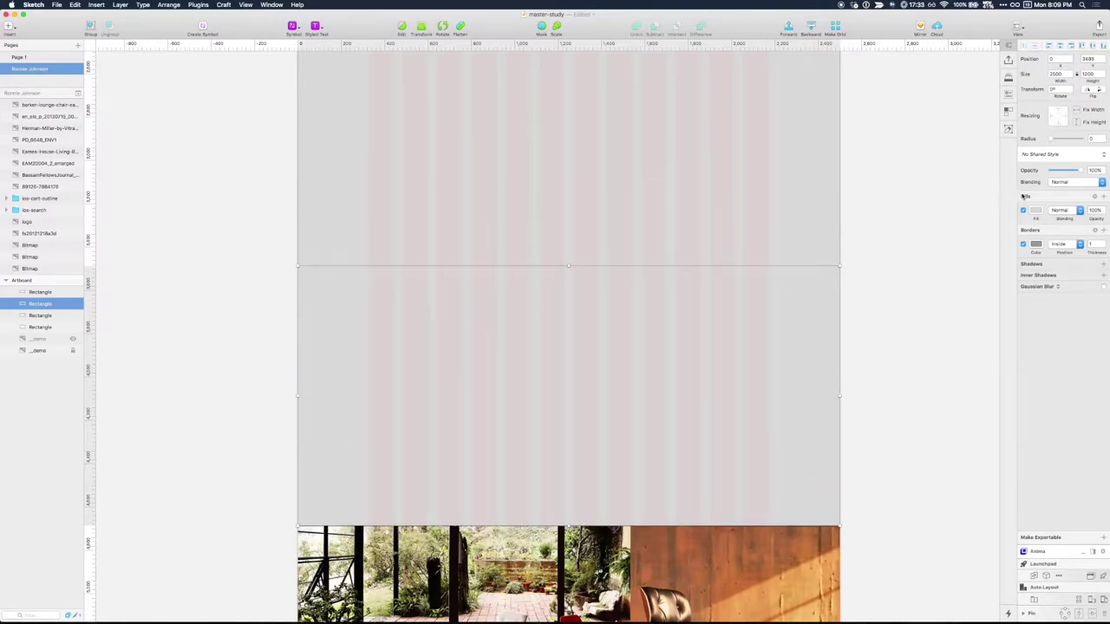
left_click(887, 368)
- Remove the borders from all four section rectangles
scroll(921, 178, "down", 5)
scroll(921, 179, "up", 1)
scroll(897, 208, "up", 2)
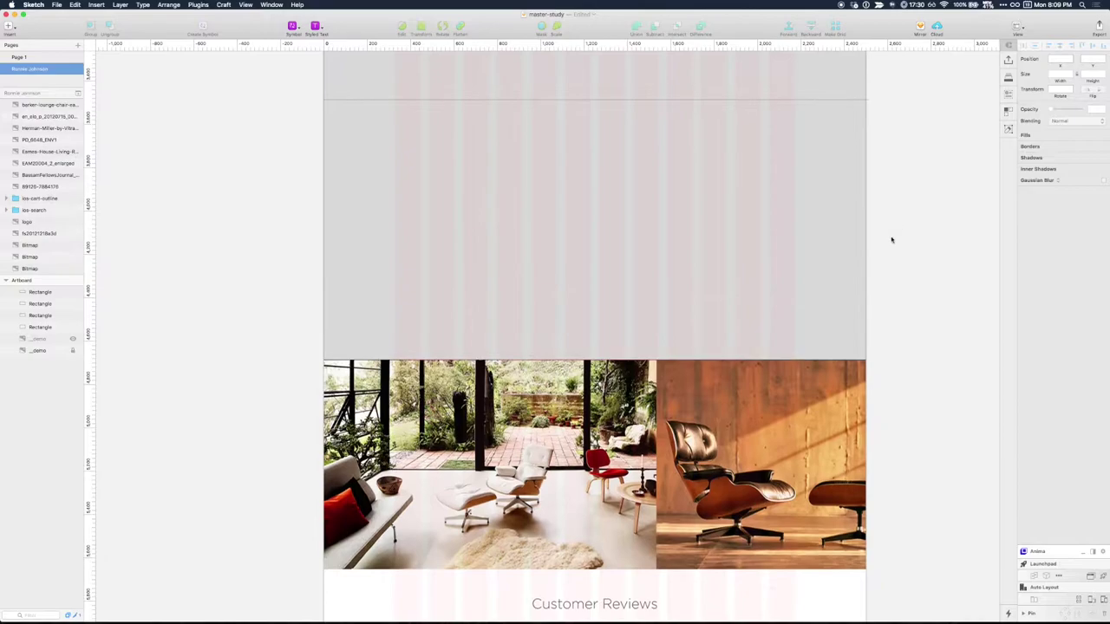
left_click(809, 174)
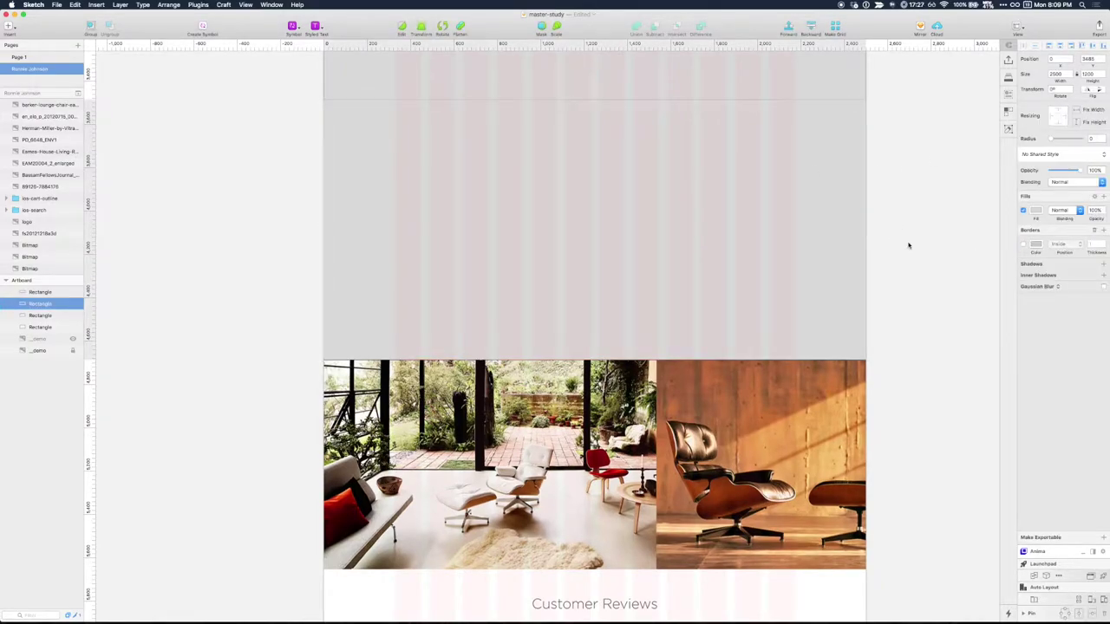
key("super+minus")
scroll(853, 171, "up", 5)
left_click_drag(822, 520, 567, 139)
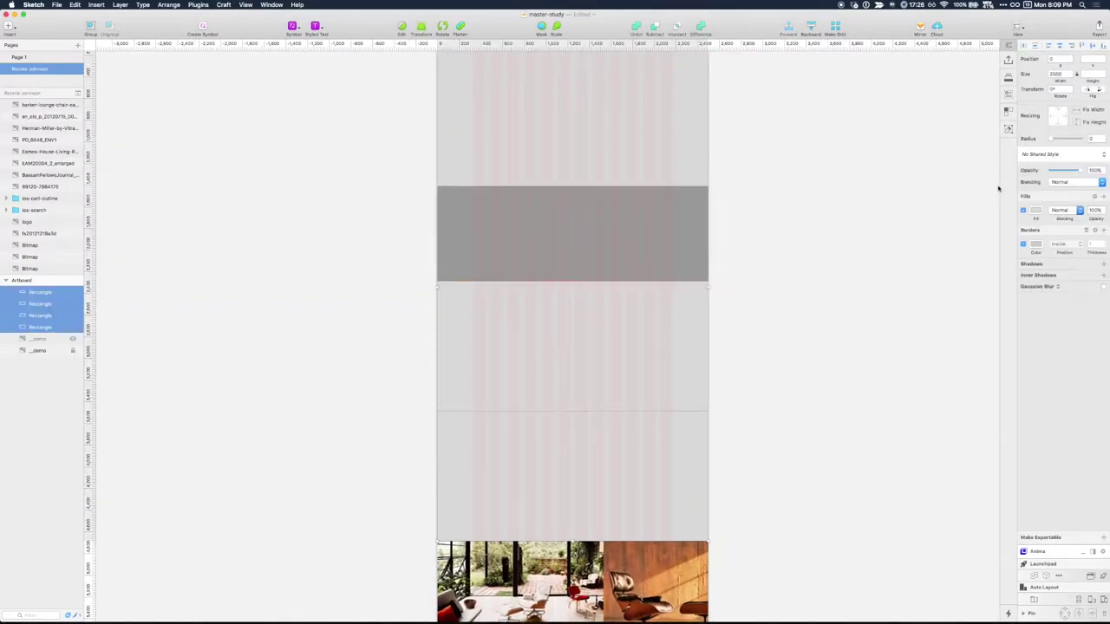
left_click(1023, 245)
left_click(1023, 244)
left_click(1094, 231)
left_click(835, 279)
- Fill the rectangle over the Exquisite Design section with the dark grey document colour
left_click_drag(820, 390, 827, 276)
left_click(715, 230)
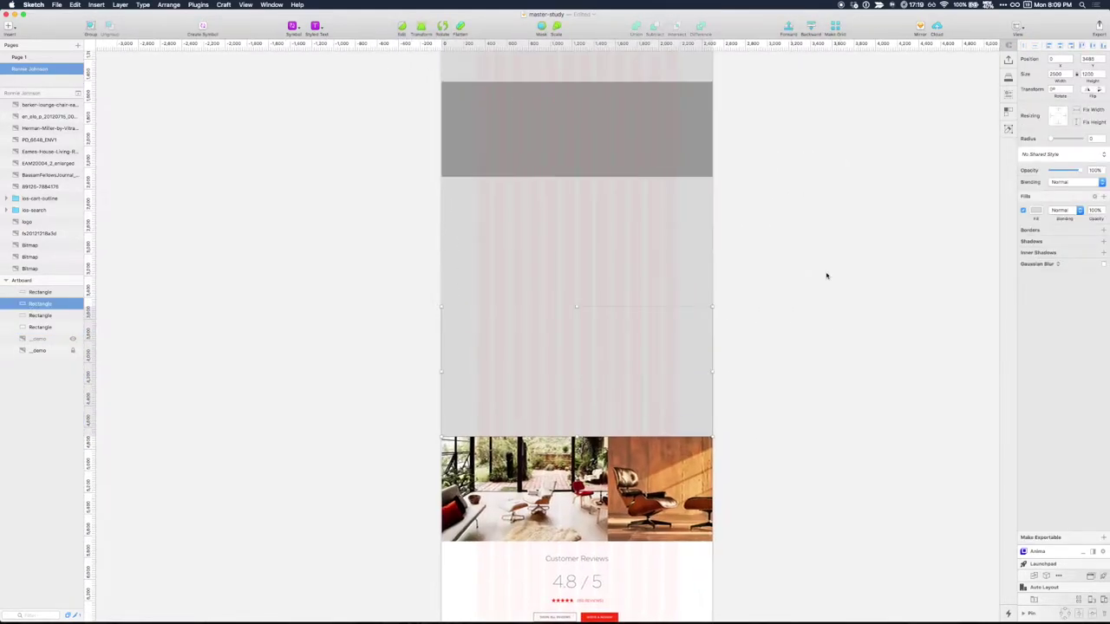
left_click(1036, 210)
left_click(1043, 364)
left_click(753, 436)
- Duplicate the light grey section rectangle directly below the dark grey one and shorten it to about 969 high over the photo strip
left_click_drag(752, 437, 768, 346)
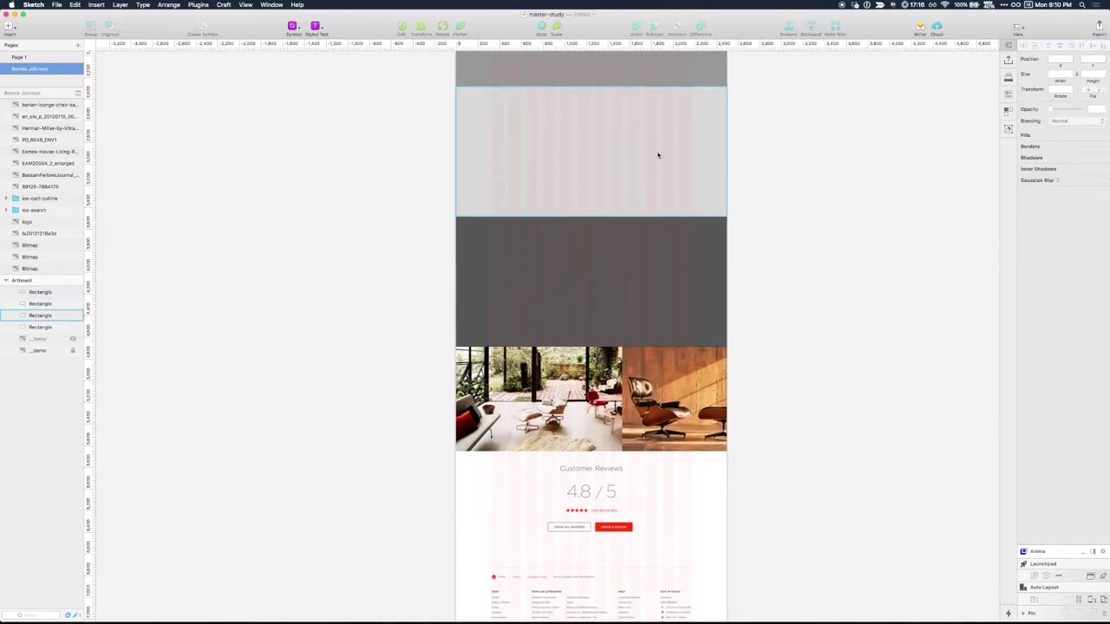
left_click(672, 149)
left_click_drag(640, 136, 665, 374)
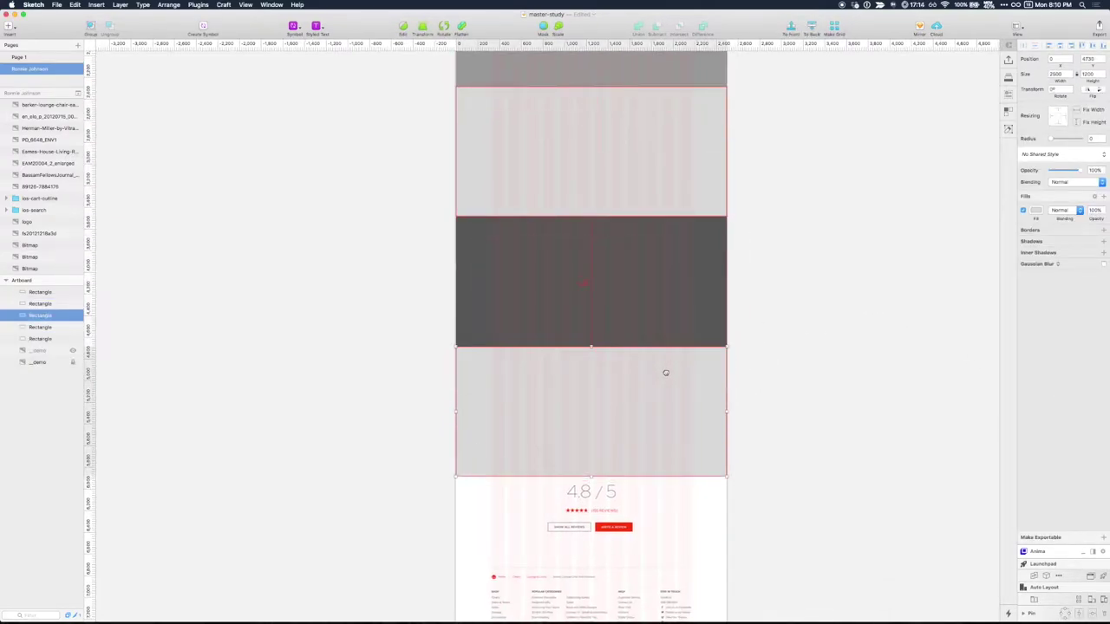
mouse_move(593, 469)
left_mouse_down()
mouse_move(594, 421)
mouse_move(590, 449)
left_mouse_up()
- Narrow the photo-strip rectangle to about 1544 wide over the living-room photo, and fit a 956-wide duplicate over the adjacent lounge chair photo
key("super+plus")
scroll(589, 449, "down", 5)
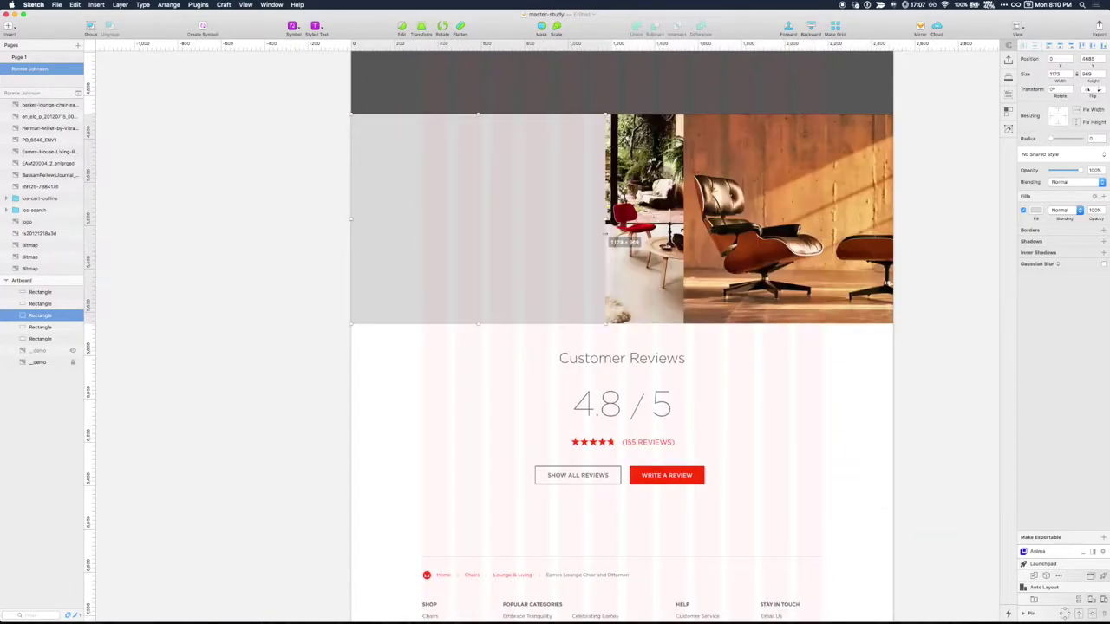
left_click_drag(607, 221, 685, 224)
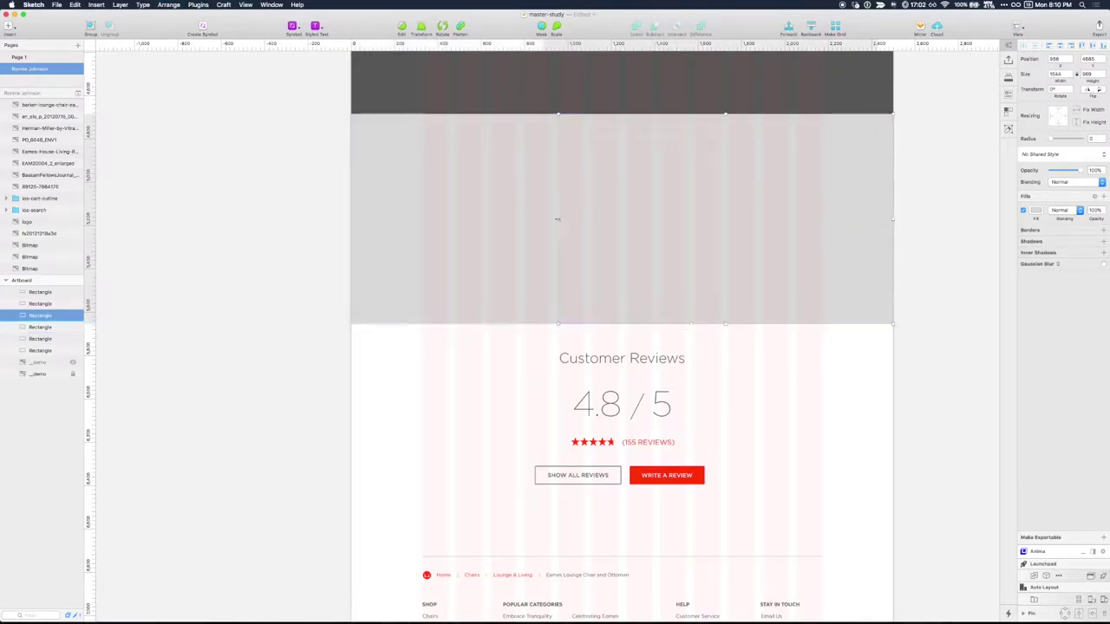
mouse_move(685, 208)
left_mouse_down()
mouse_move(731, 206)
mouse_move(685, 213)
left_mouse_up()
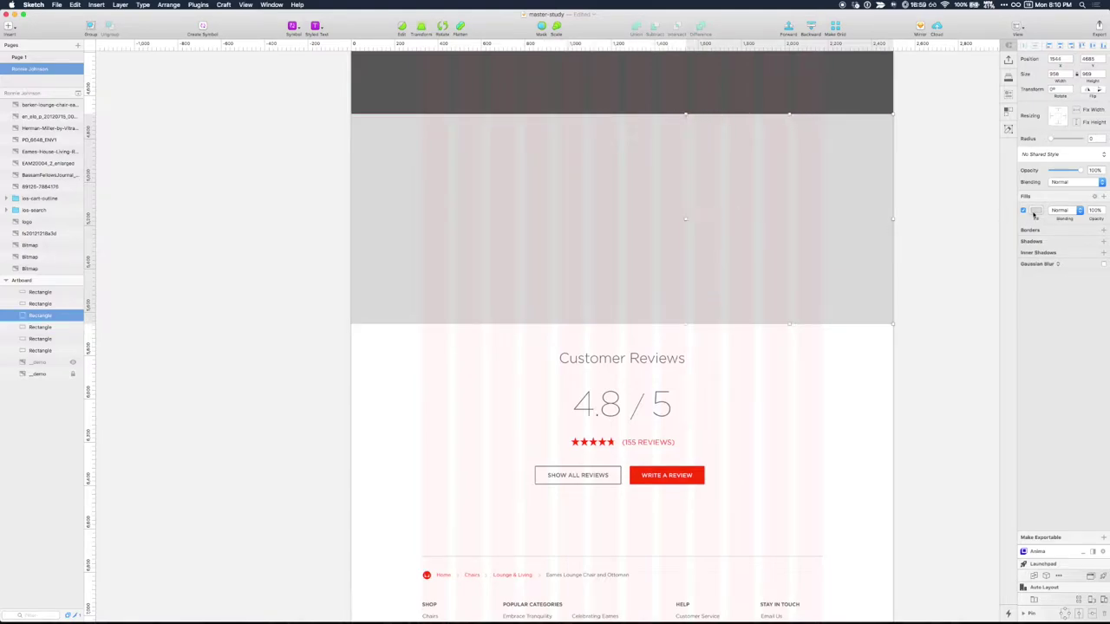
- Fill the rectangle over the lounge chair photo with the mid grey document colour
left_click(1034, 211)
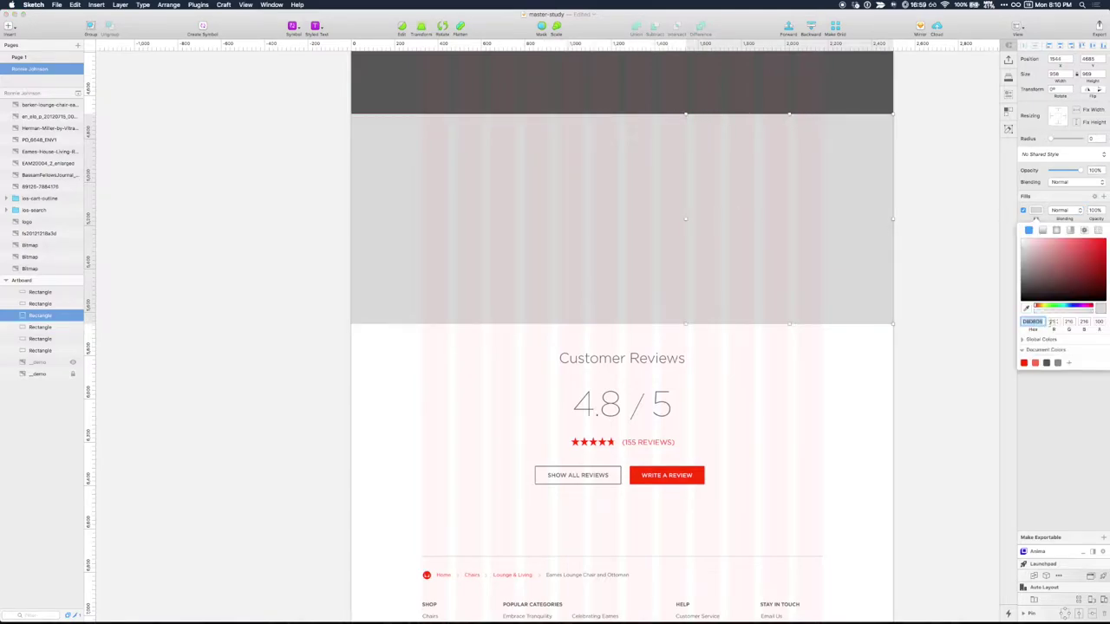
left_click(1047, 363)
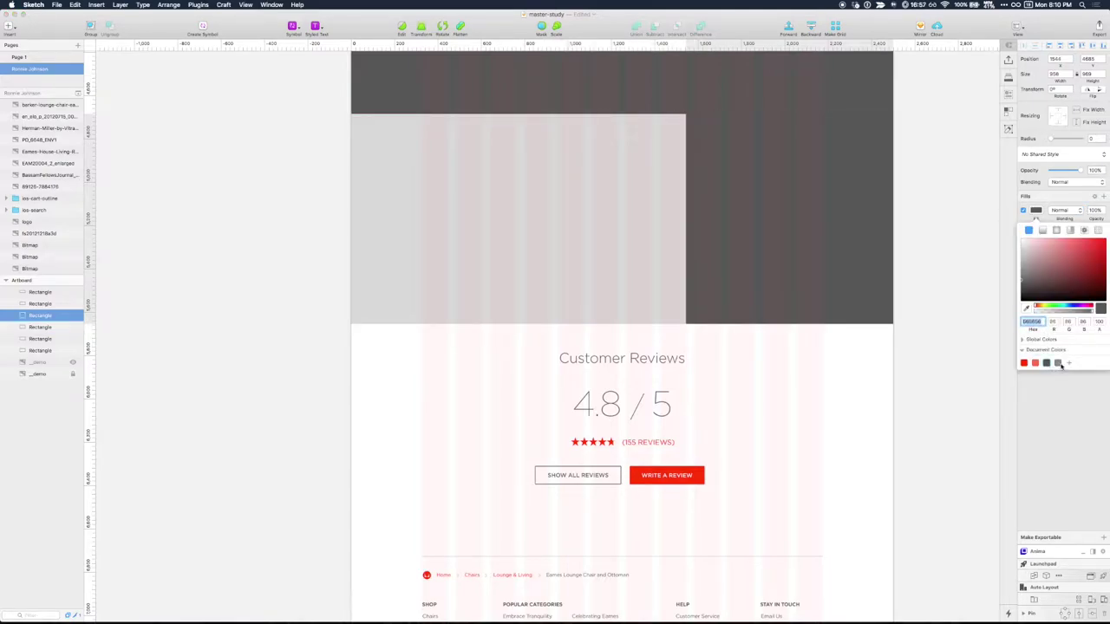
left_click(1058, 362)
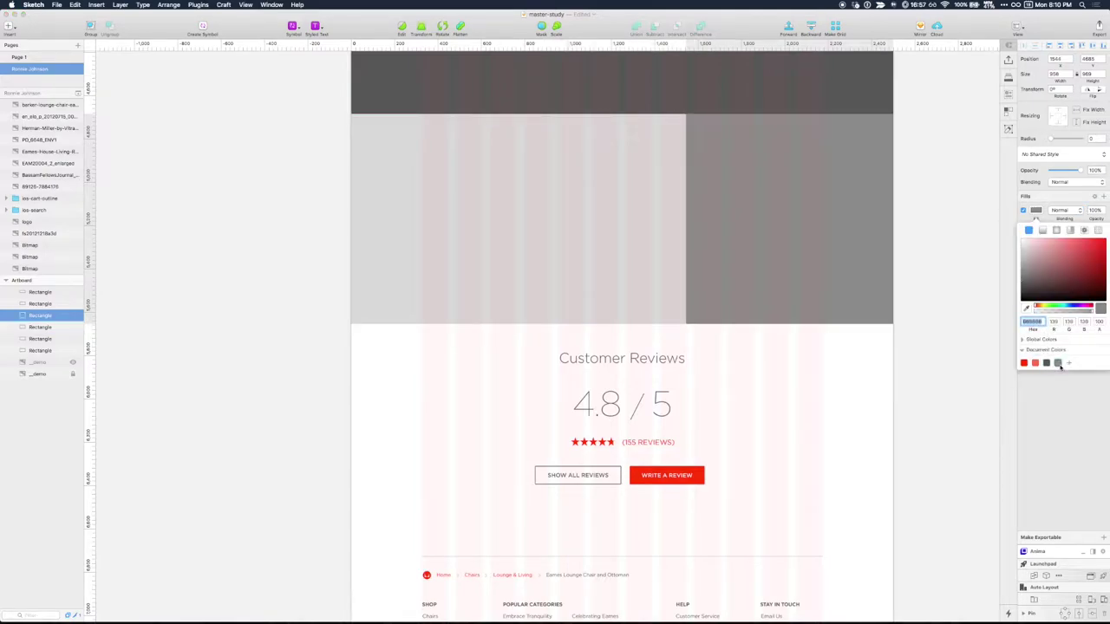
- Duplicate the dark grey rectangle over Customer Reviews and the footer, extend it to about 2009 high down to the artboard's end, and fill it white
scroll(933, 233, "down", 5)
scroll(933, 255, "down", 3)
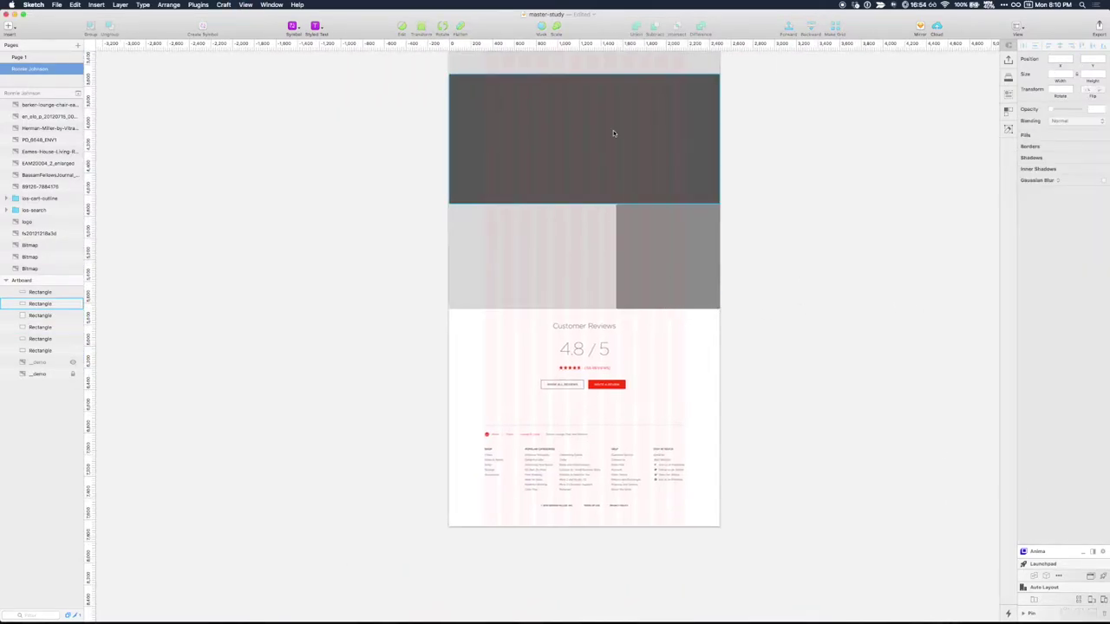
left_click_drag(613, 130, 606, 362)
left_click_drag(574, 437, 583, 526)
left_click(1035, 210)
left_click(1019, 222)
left_click(924, 261)
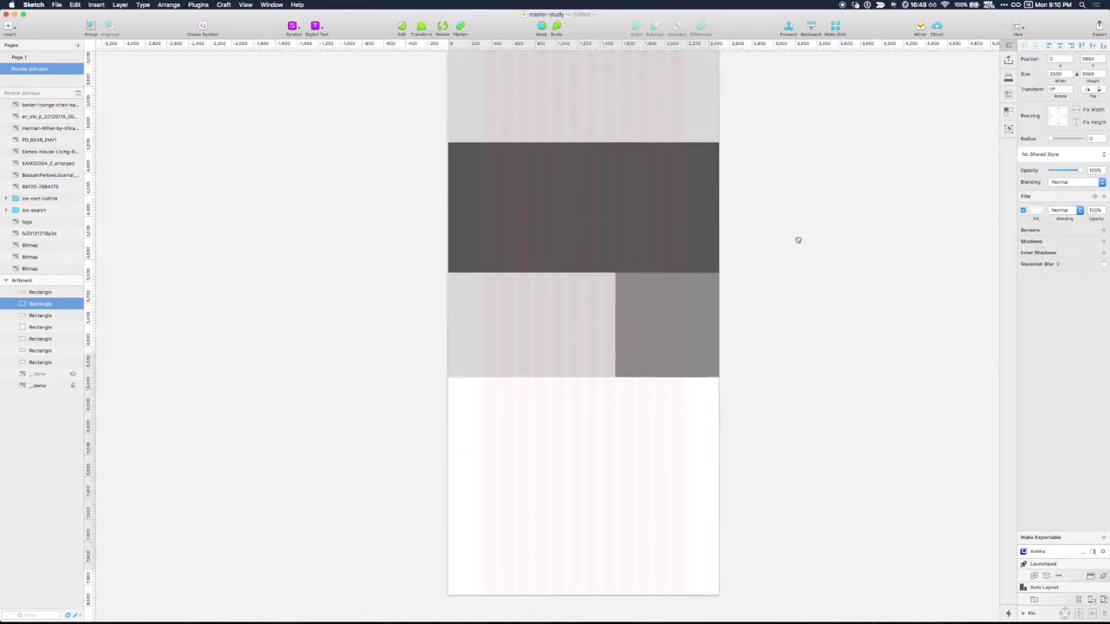
- Fill the first section rectangle at the head of the artboard with white
scroll(798, 241, "up", 10)
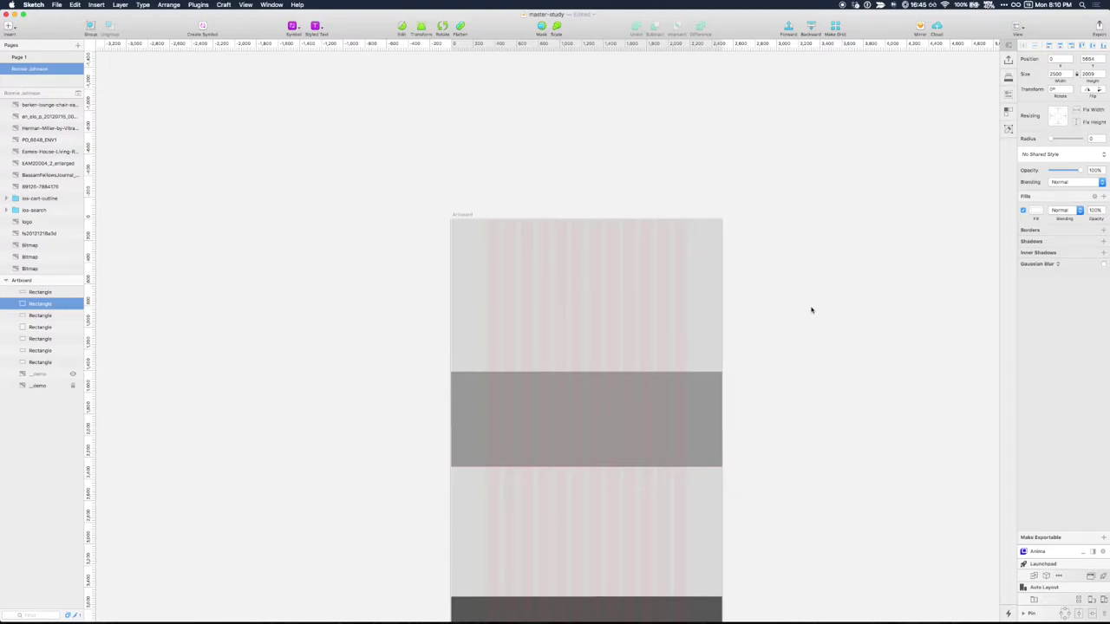
left_click(812, 310)
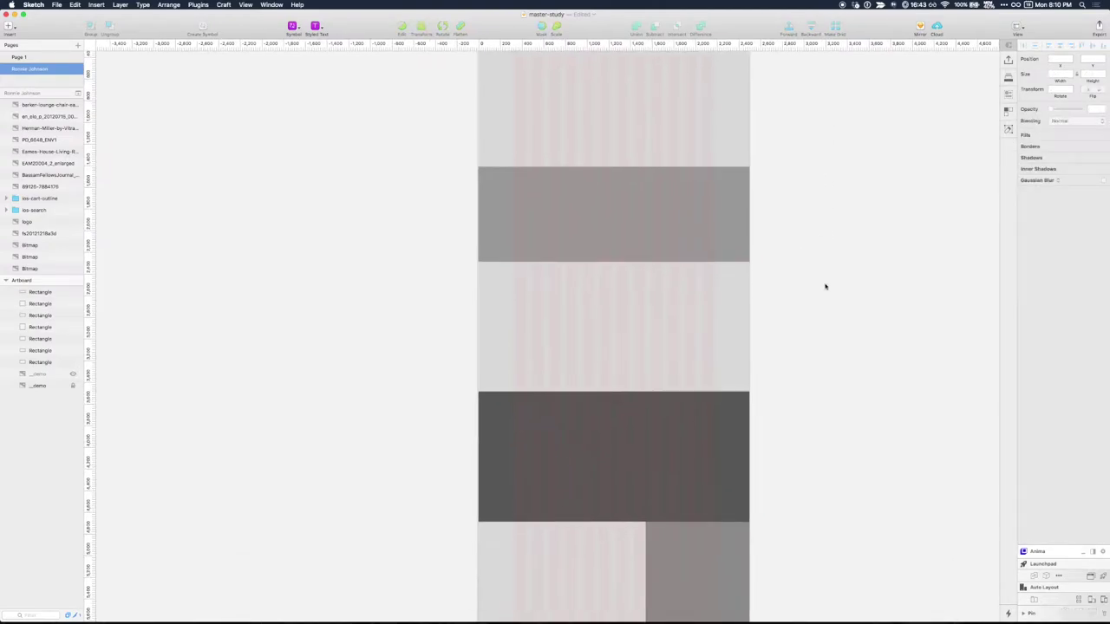
scroll(820, 346, "up", 5)
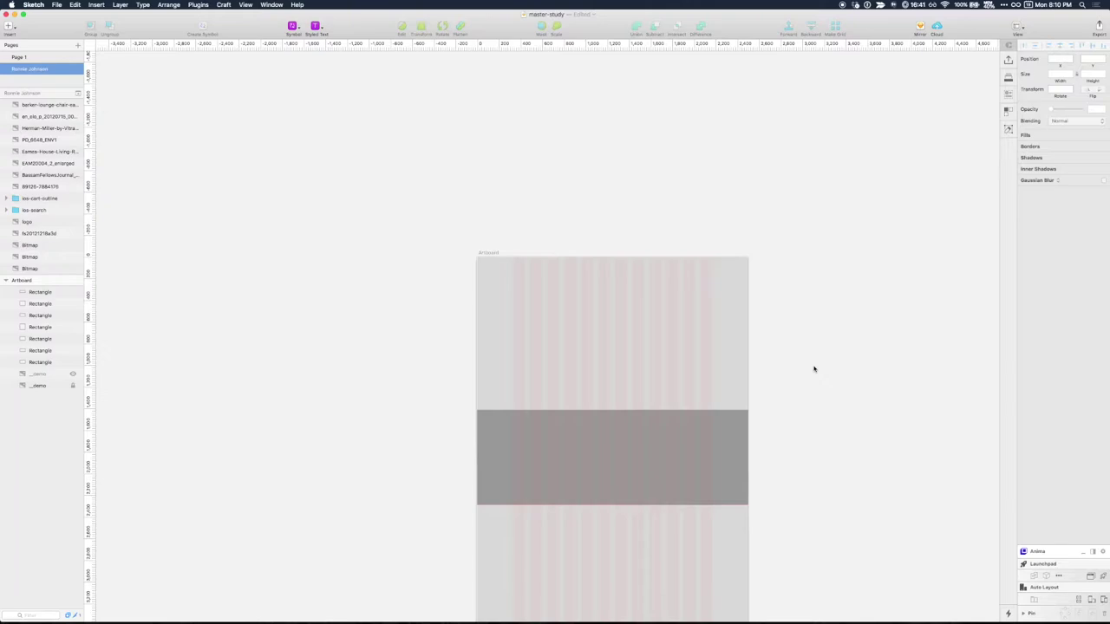
left_click(622, 335)
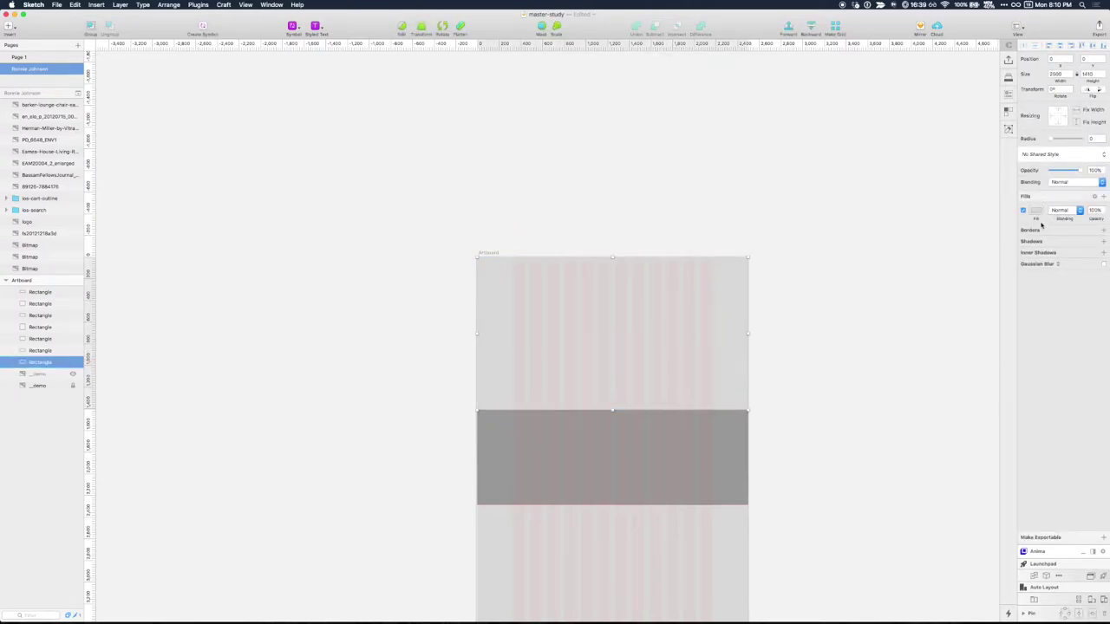
left_click(1036, 210)
left_click(862, 216)
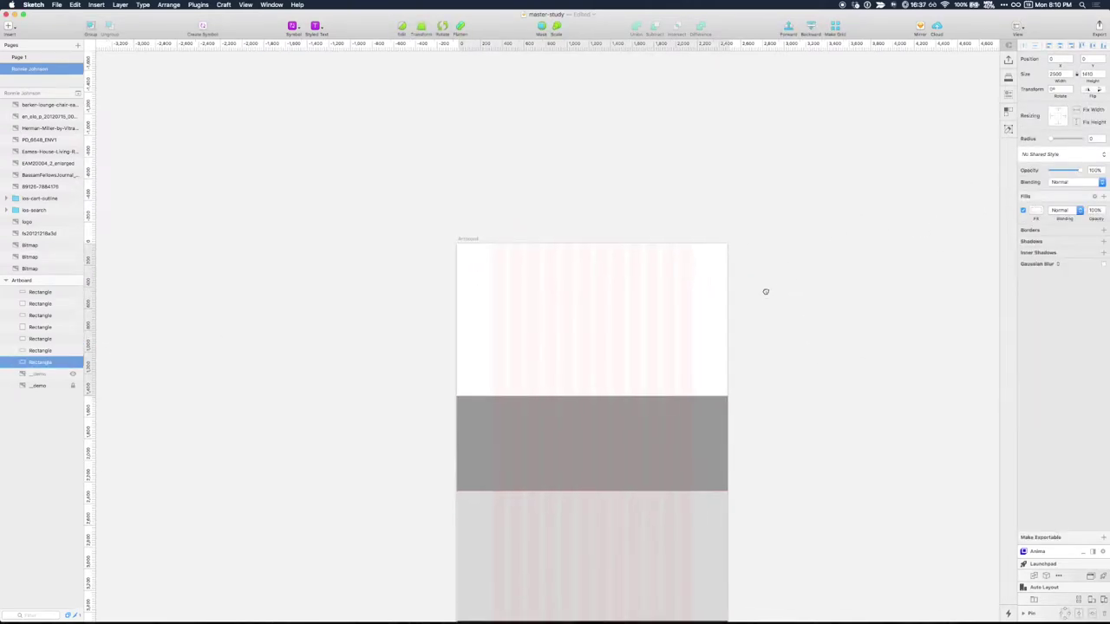
- Move the unlocked __demo reference image above all rectangles in the layer order, show it to check the overlay, and hide it again
key("super+plus")
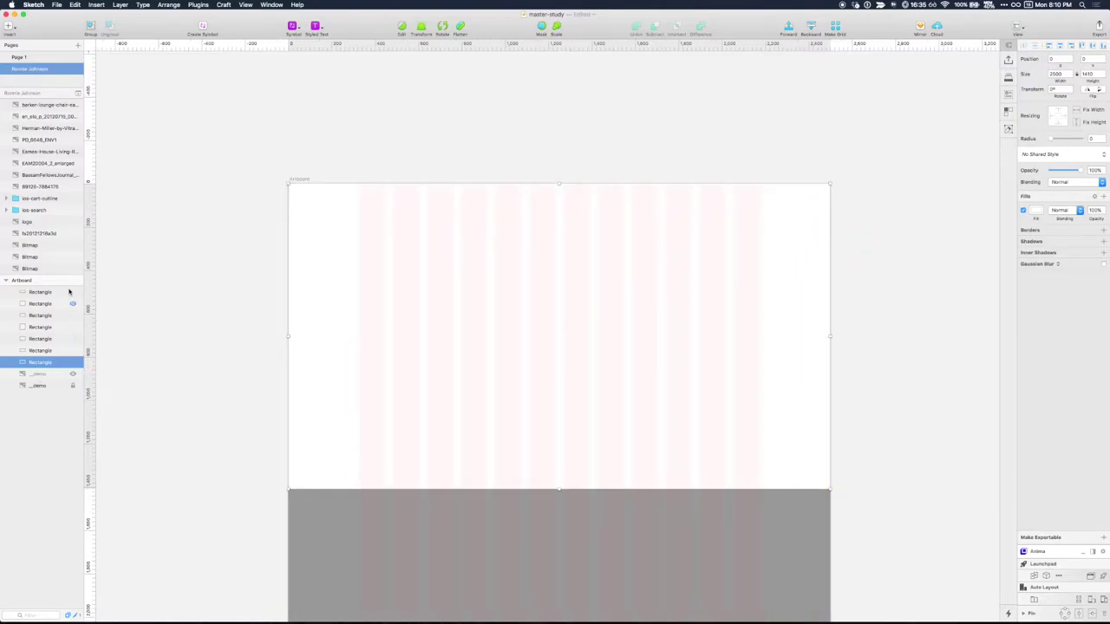
left_click(43, 374)
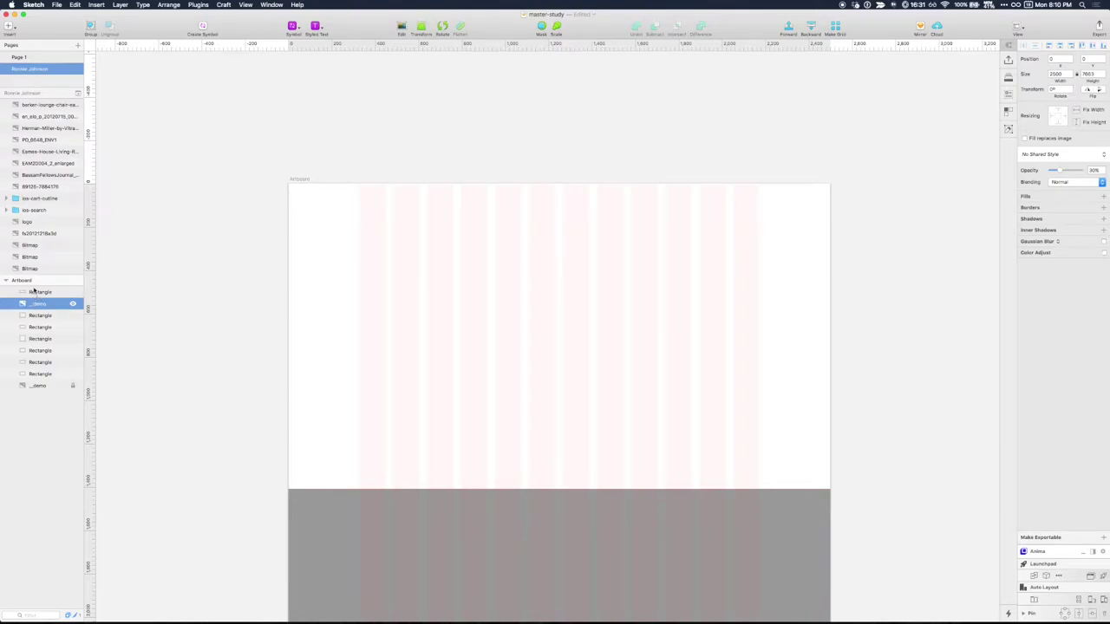
left_click(72, 292)
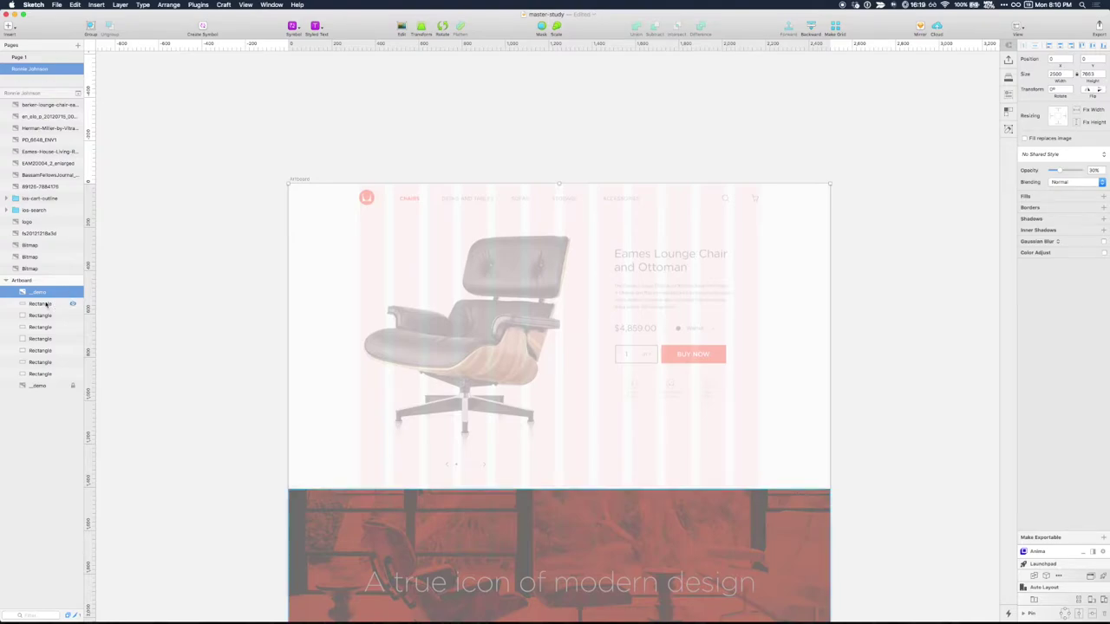
left_click(73, 304)
left_click(73, 304)
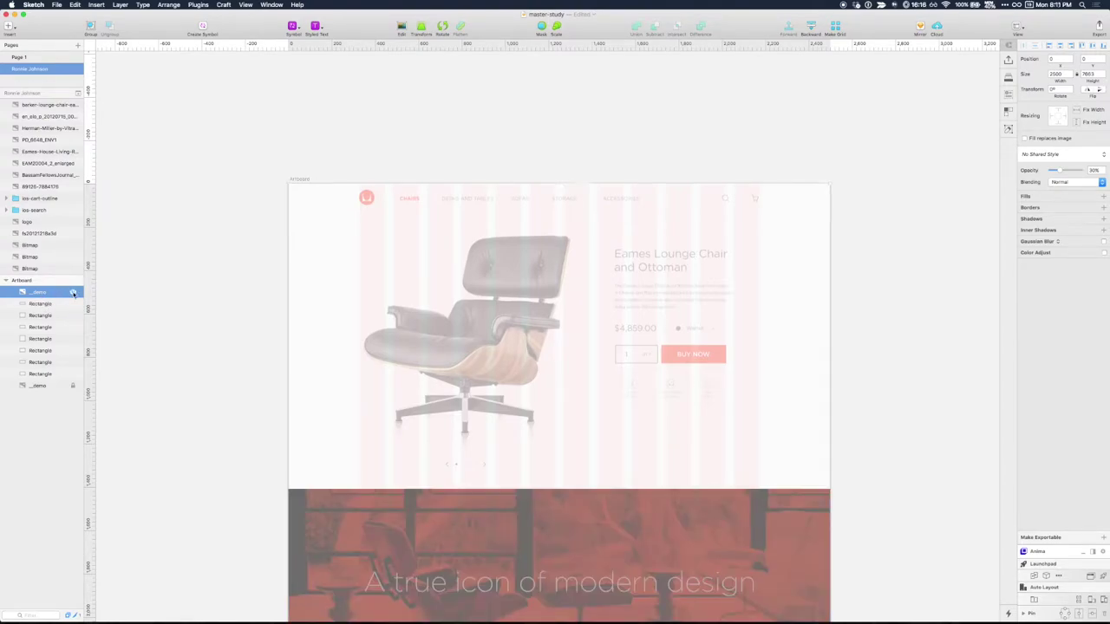
left_click(72, 292)
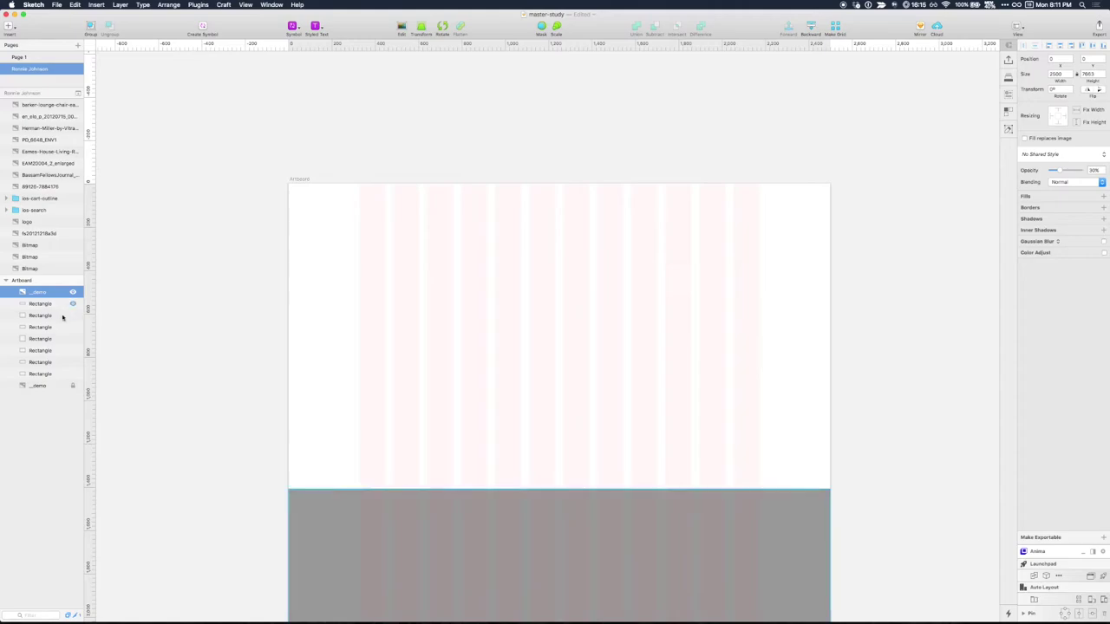
- Group the white hero rectangle as "# Hero", place the group directly below the __demo overlay in the layer order, and expand it
left_click(48, 373)
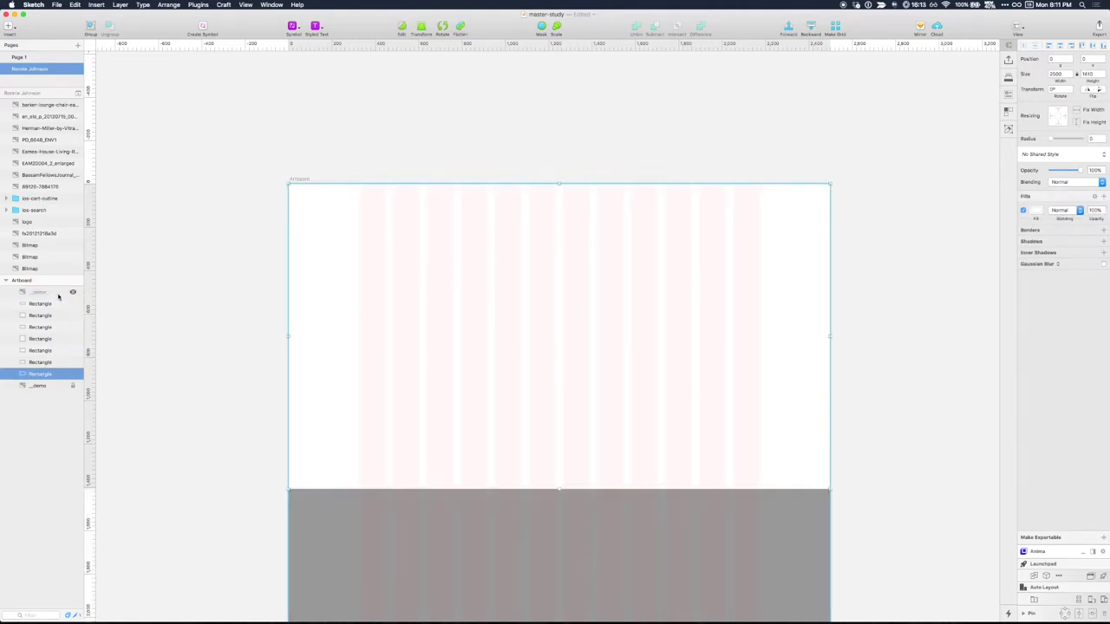
key("super+g")
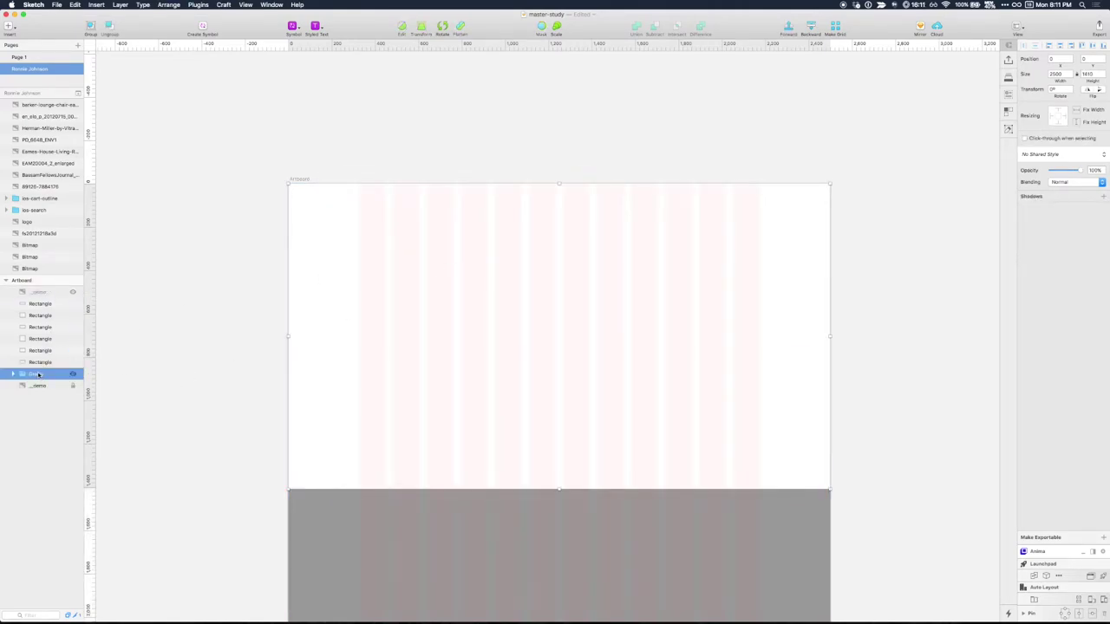
double_click(38, 374)
type("#  Hero")
key("Return")
left_click_drag(52, 374, 49, 303)
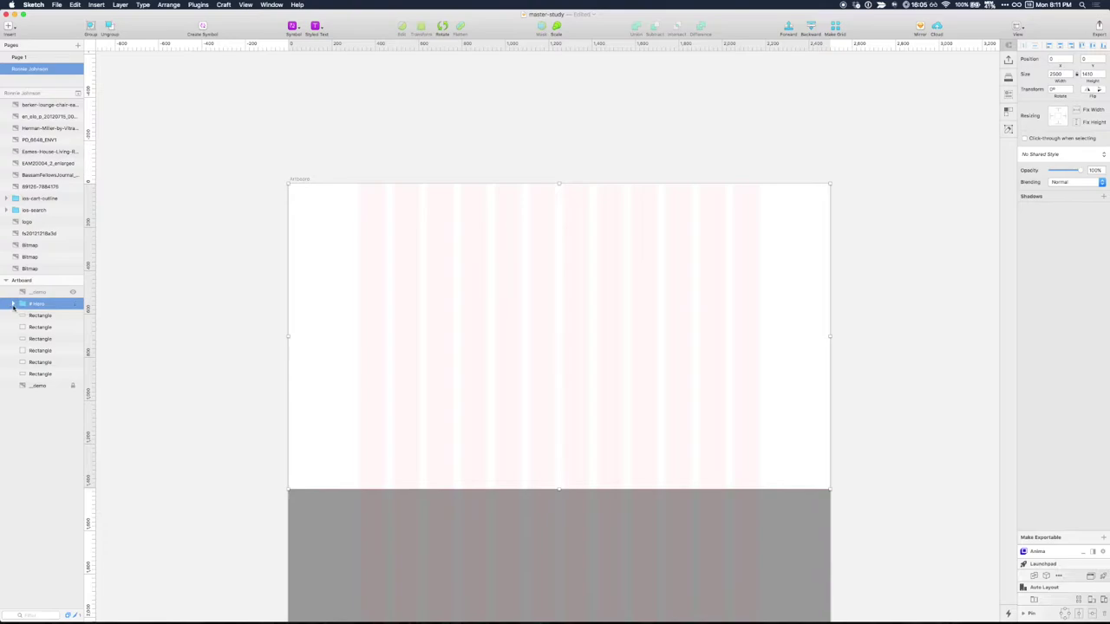
left_click(13, 305)
- Move the black lounge chair and ottoman photo from the image collection onto the artboard's hero section
left_click(183, 315)
left_click_drag(223, 301, 179, 344)
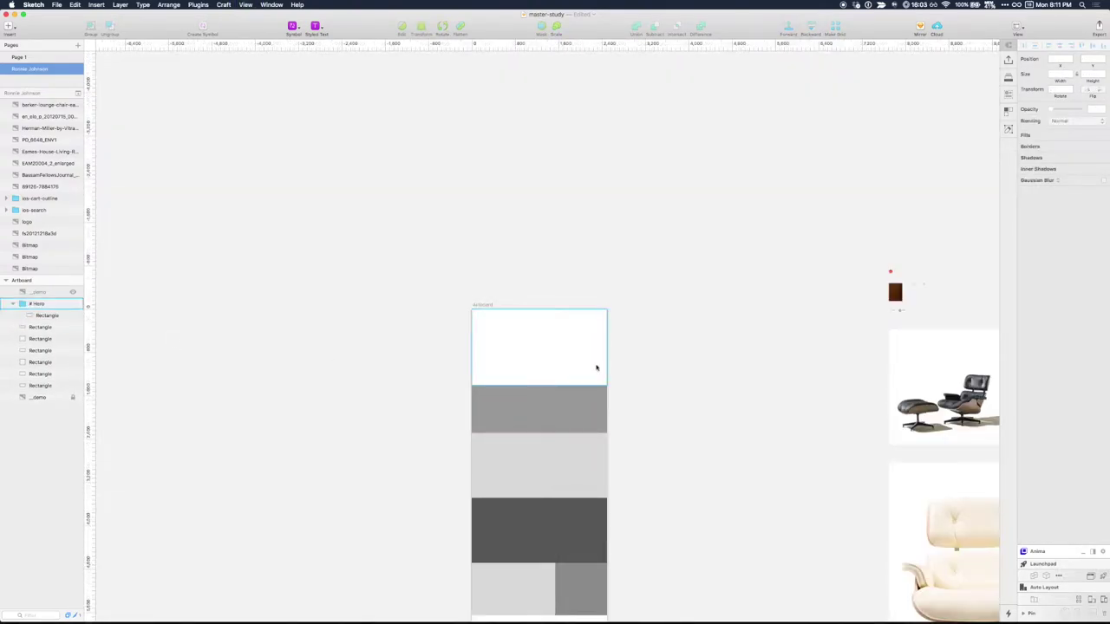
scroll(595, 367, "right", 5)
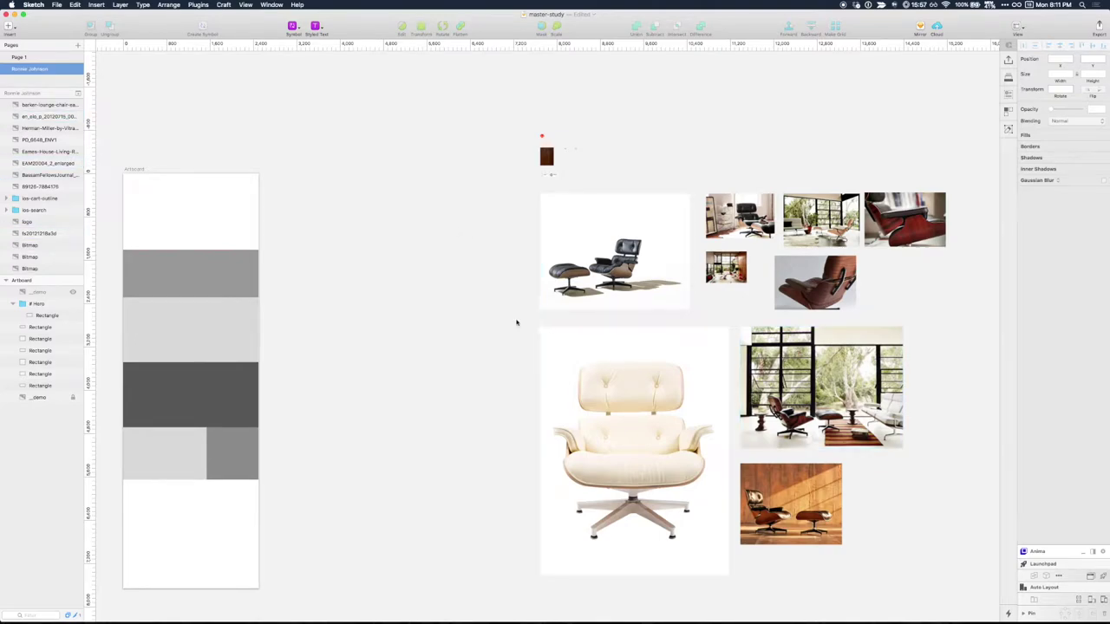
scroll(515, 317, "left", 3)
left_click_drag(685, 264, 478, 235)
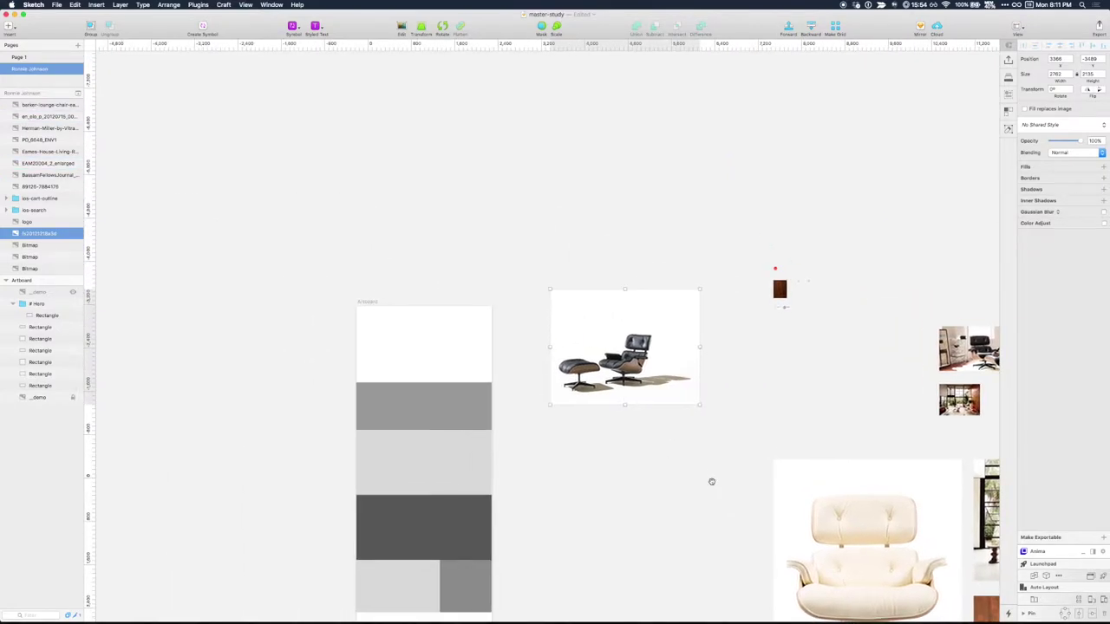
scroll(729, 434, "down", 3)
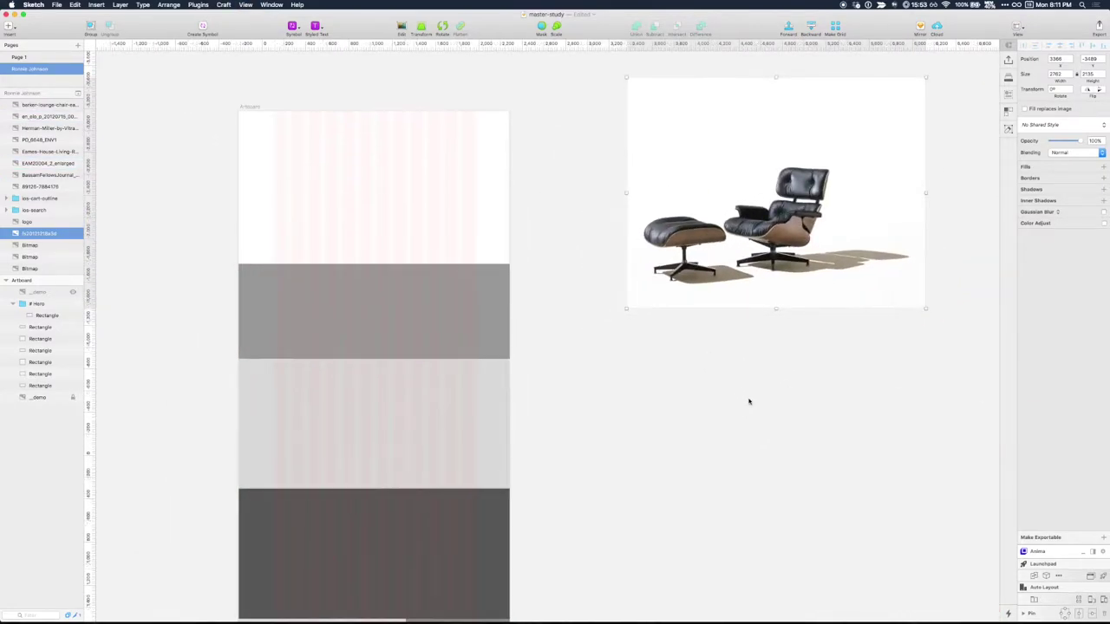
scroll(674, 486, "left", 3)
left_click_drag(926, 328, 540, 358)
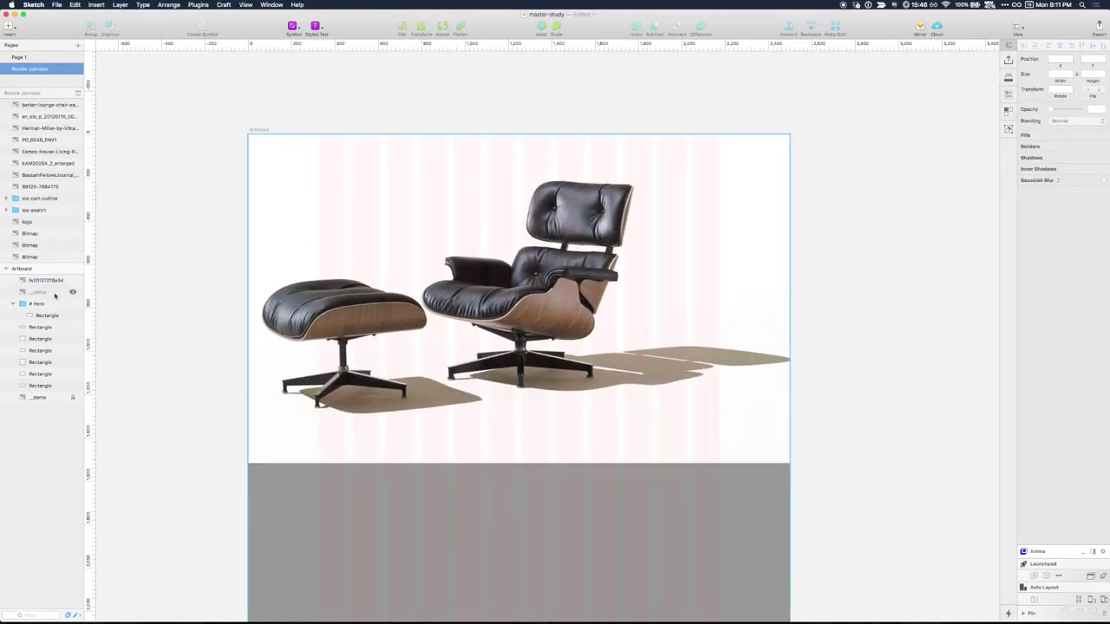
- Put the chair photo into the # Hero group masked by the hero rectangle, naming the mask group "image" and the photo layer "chair"
mouse_move(54, 283)
left_mouse_down()
mouse_move(52, 314)
mouse_move(53, 303)
left_mouse_up()
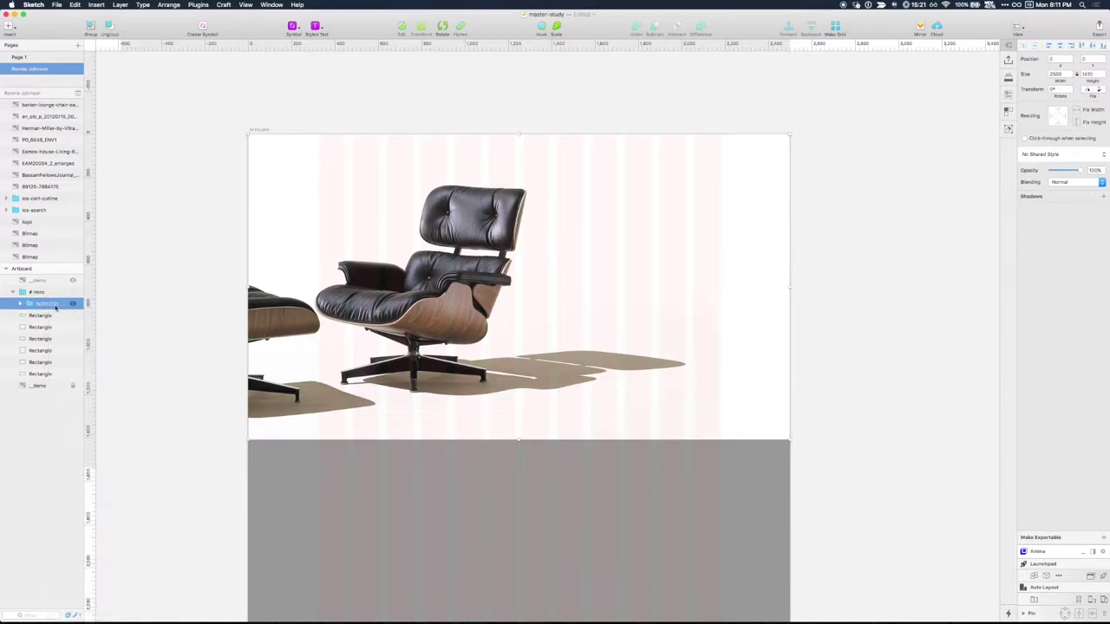
double_click(48, 304)
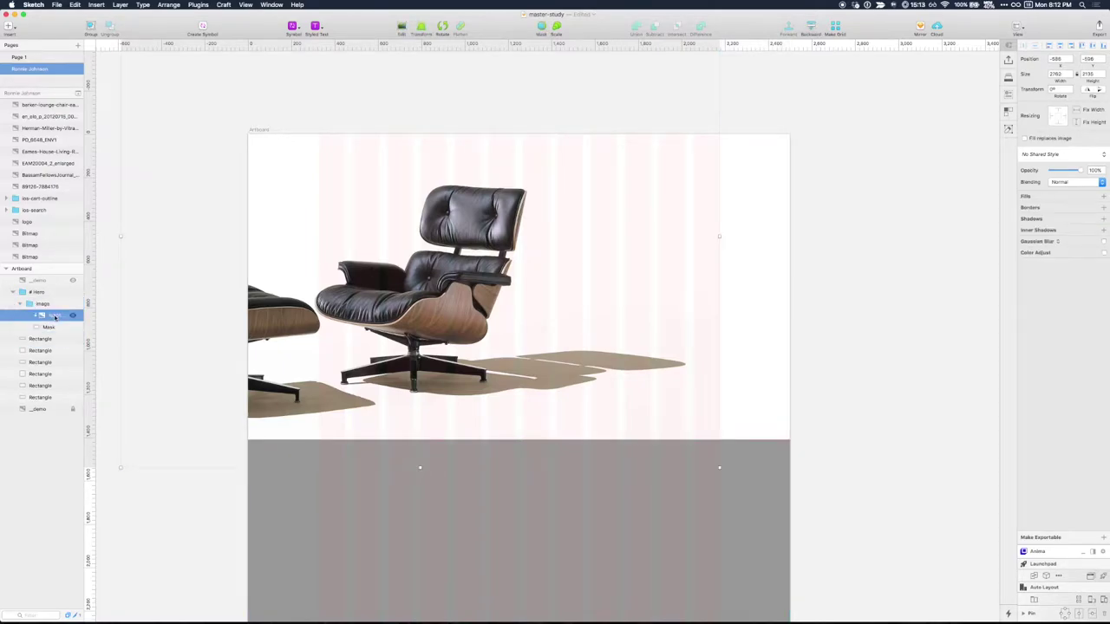
double_click(55, 315)
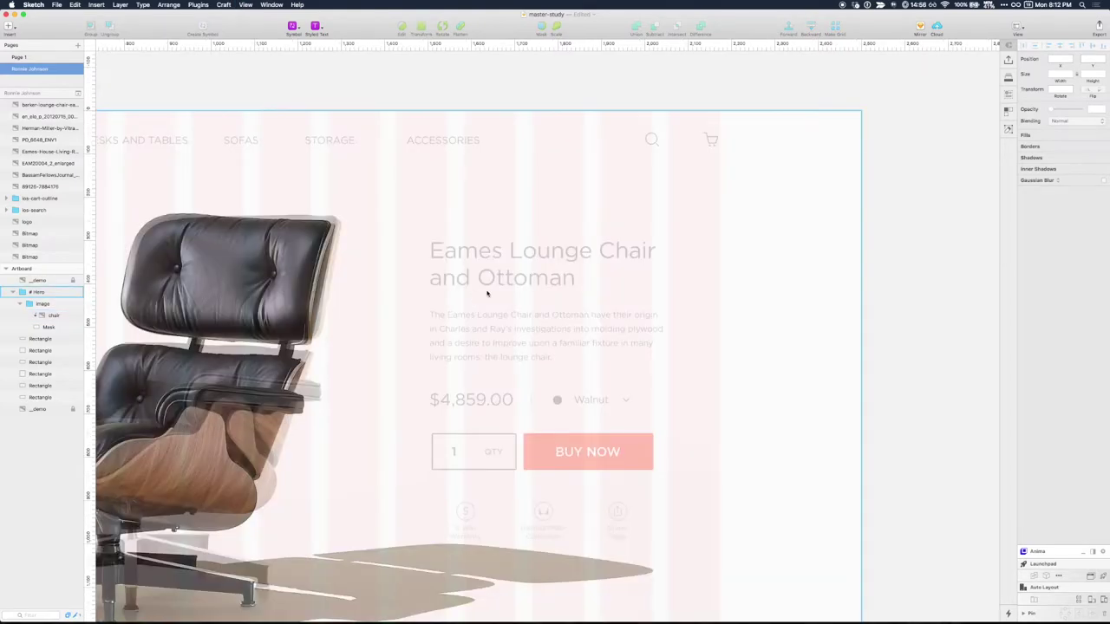
- Add the H1 heading "Eames Lounge Chair and Ottoman" and the matching body paragraph ending "rooms: the lounge chair." over the reference text
scroll(487, 294, "down", 3)
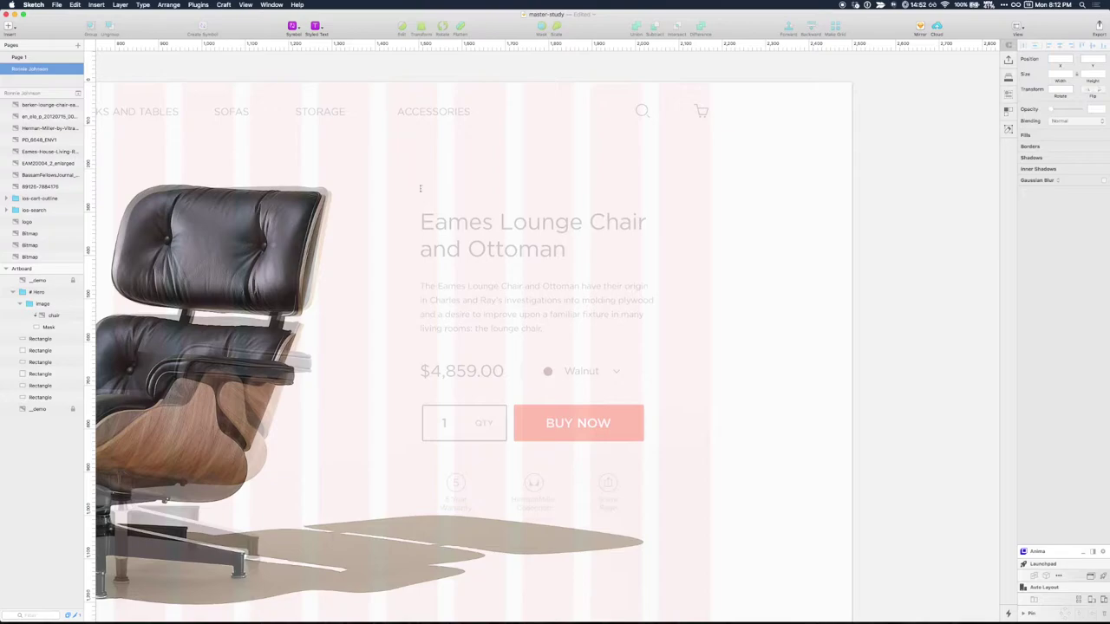
left_click(426, 189)
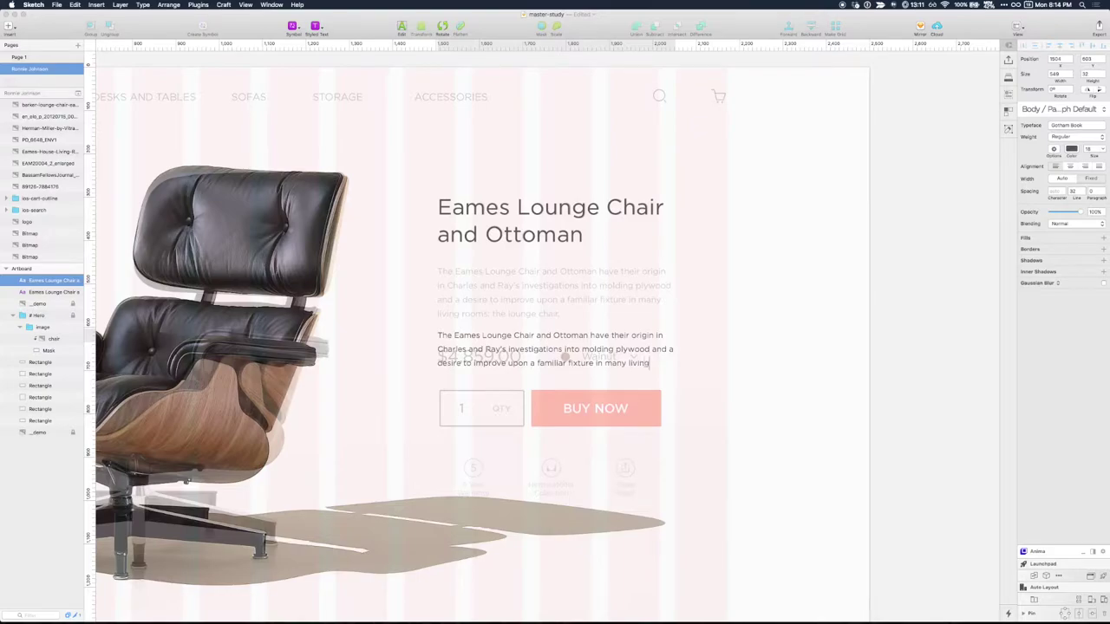
type("oms: the lounge chair.")
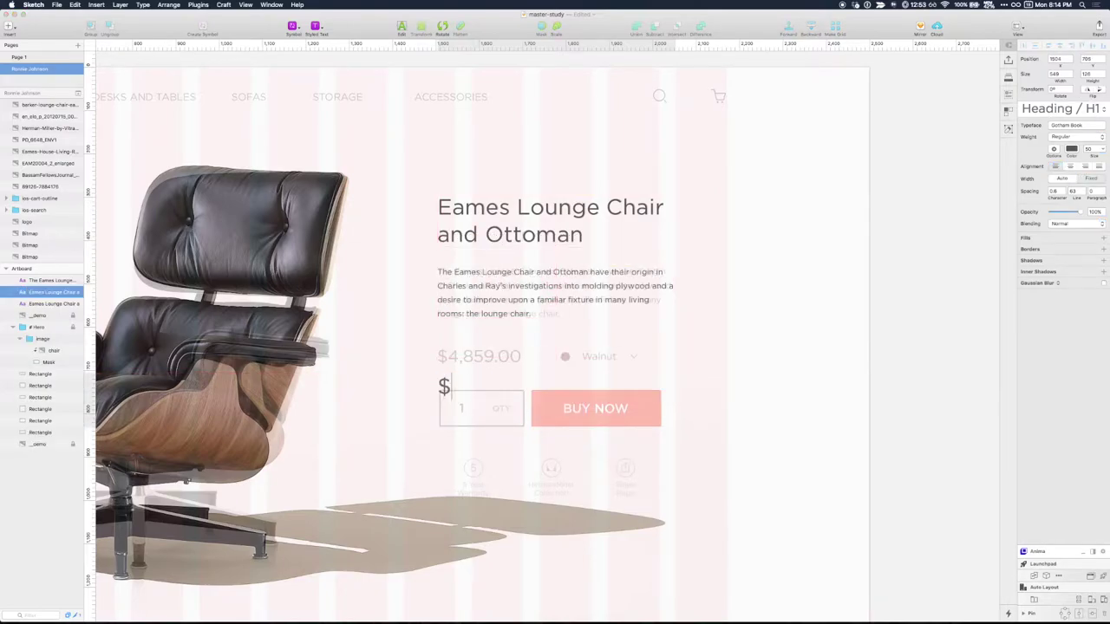
- Change the duplicated heading's text to "$4,859.00" and apply the Heading / H2 text style
type("4,859.00")
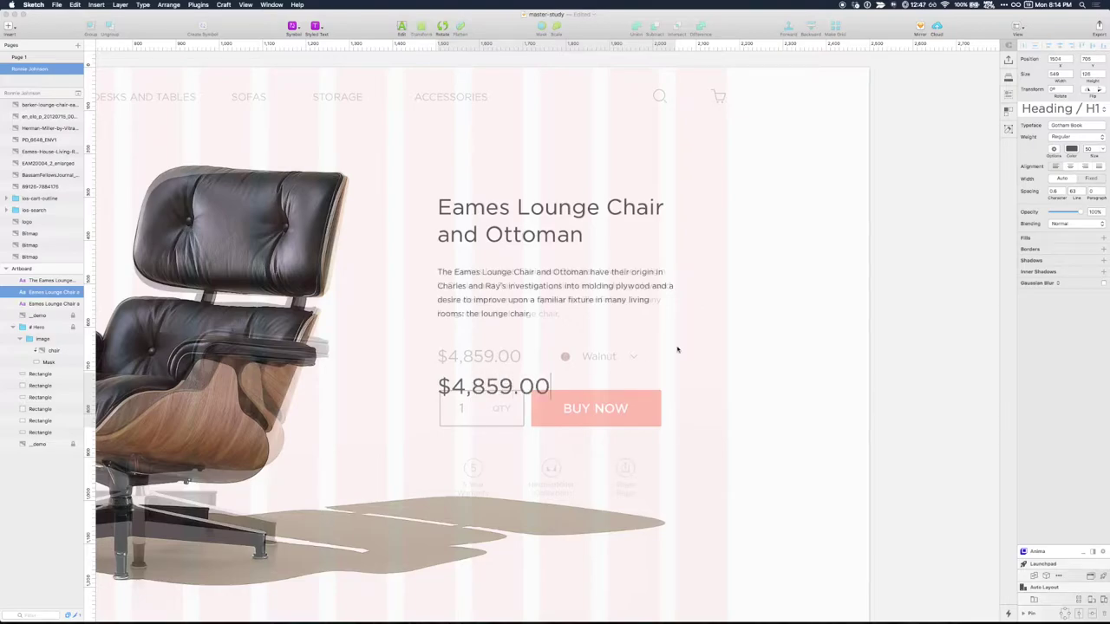
key("Escape")
left_click(1046, 141)
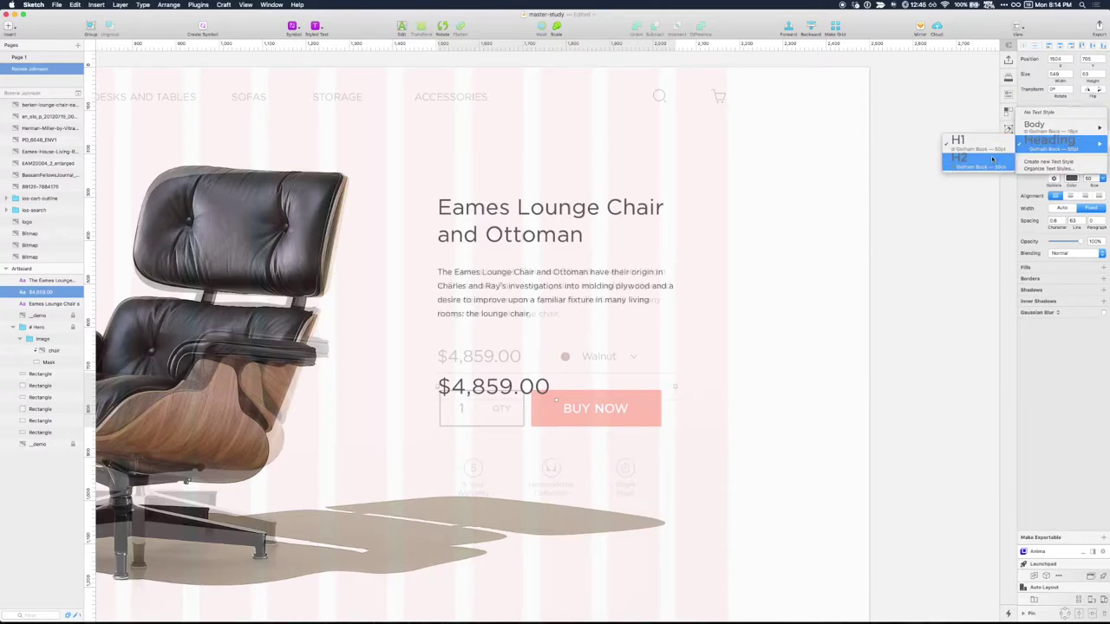
left_click(958, 158)
left_click(750, 323)
- Set the price text to auto width and align it exactly over the price in the reference
left_click_drag(501, 382, 500, 366)
left_click(1062, 208)
left_click(634, 422)
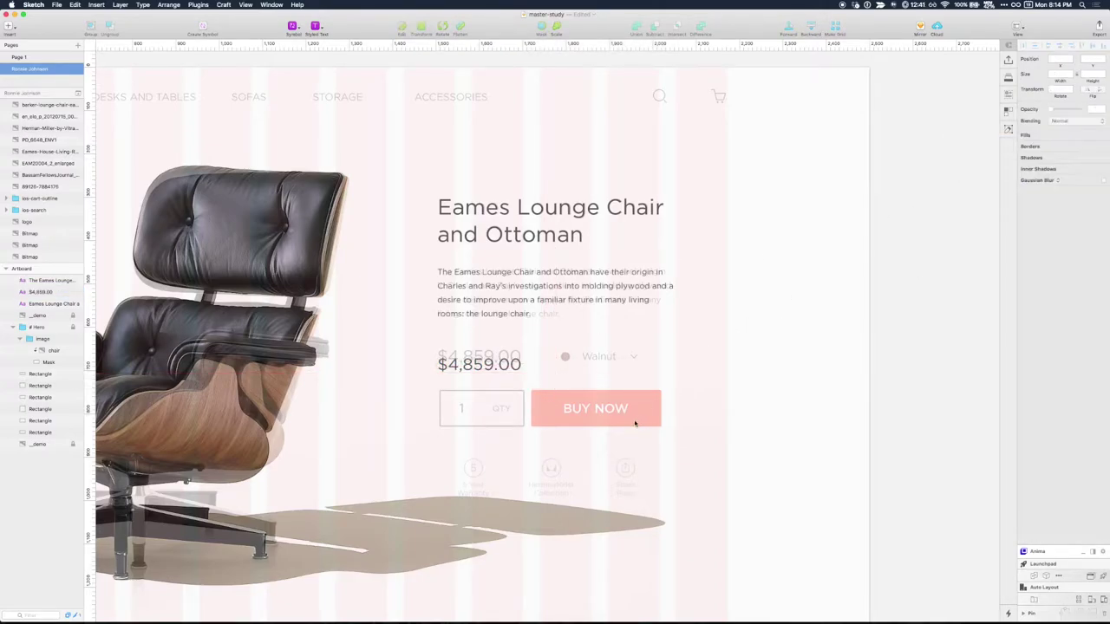
left_click(499, 373)
key("shift+Up")
key("shift+Up")
key("Down")
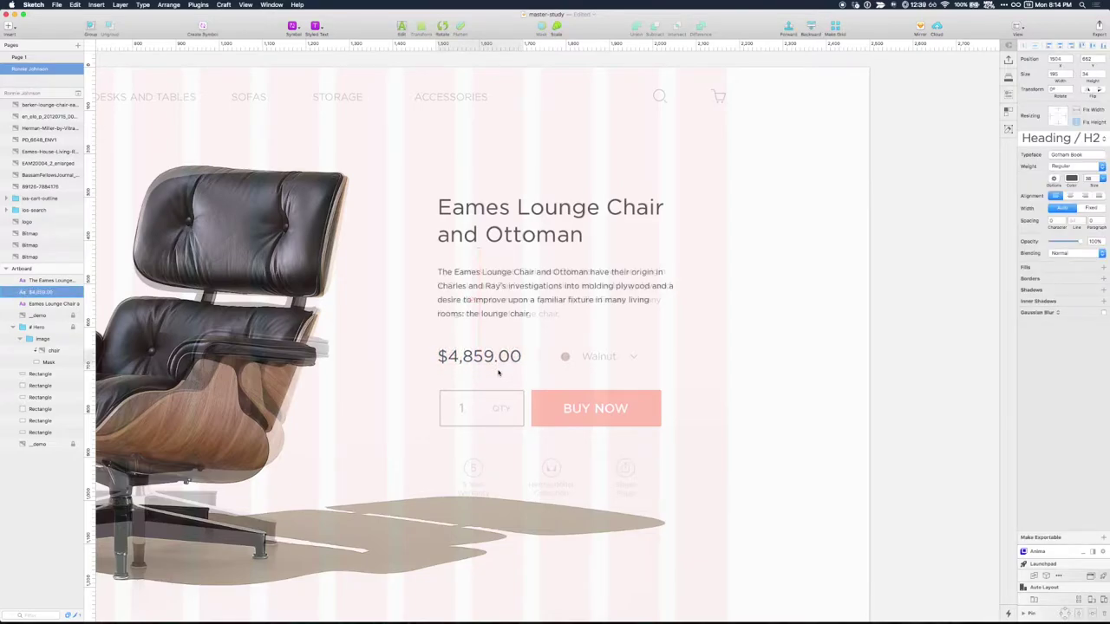
- Duplicate the description paragraph below the reference's finish selector and replace its text with "Walnut"
left_click_drag(525, 275, 675, 382)
double_click(598, 370)
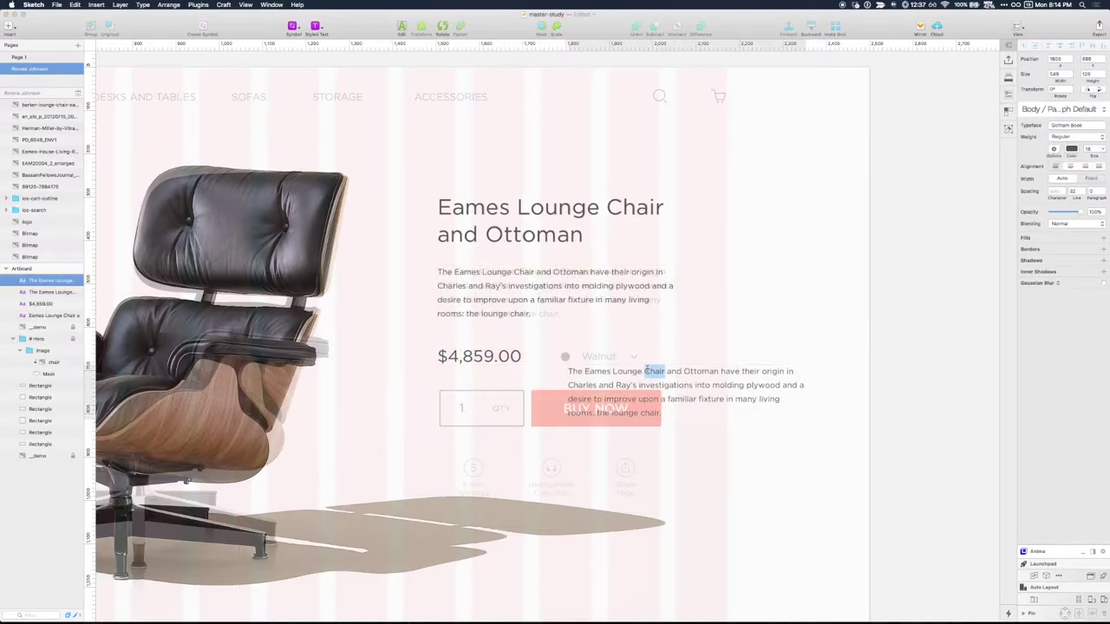
key("super+a")
type("Wal")
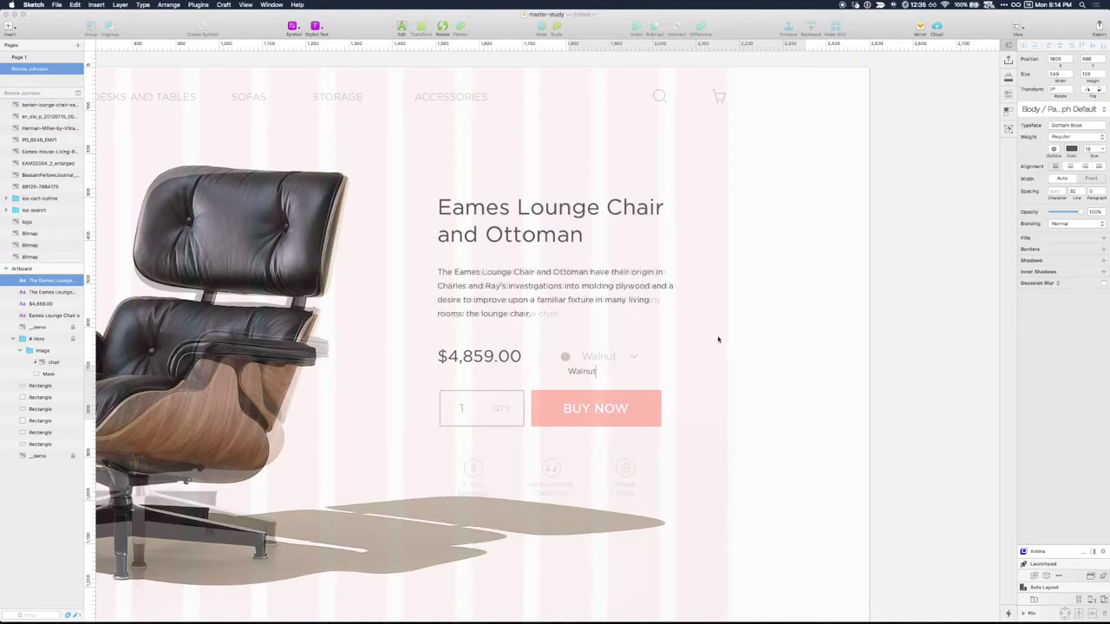
- Detach the "Walnut" label from its text style, make it auto width at size 22, and align it over the reference's finish name
type("nut")
key("Escape")
left_click(1078, 143)
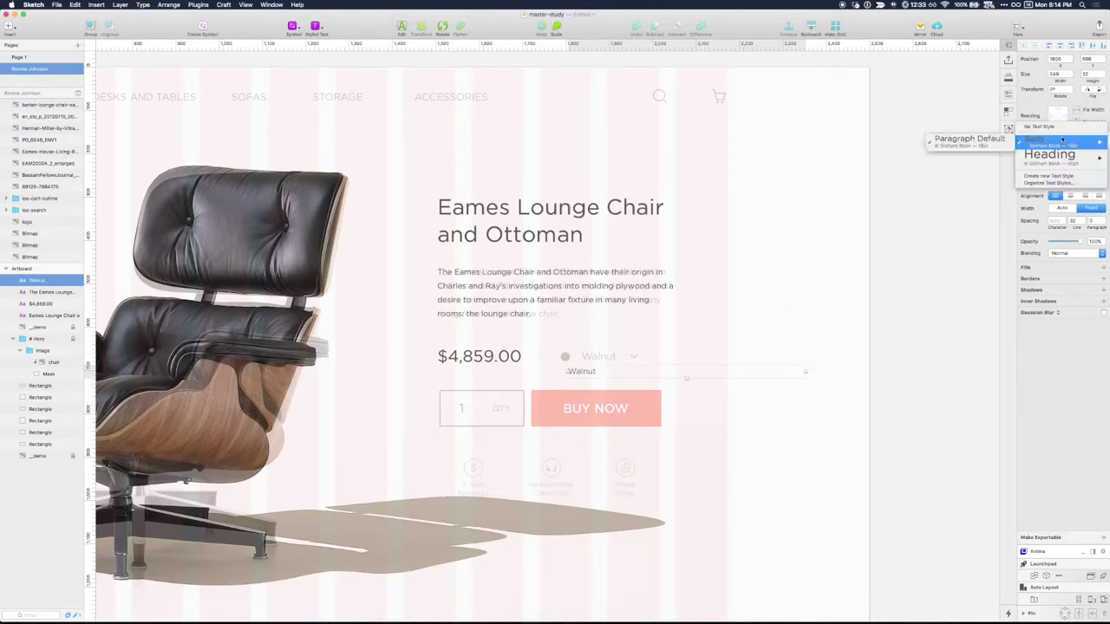
left_click(1049, 130)
left_click(1064, 209)
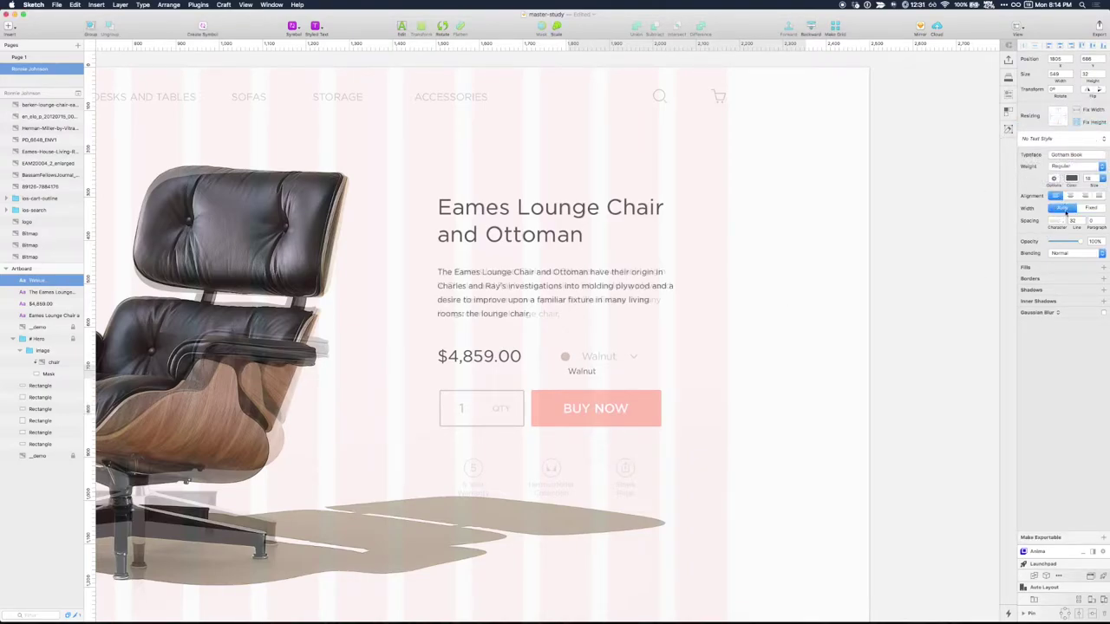
left_click_drag(589, 373, 595, 358)
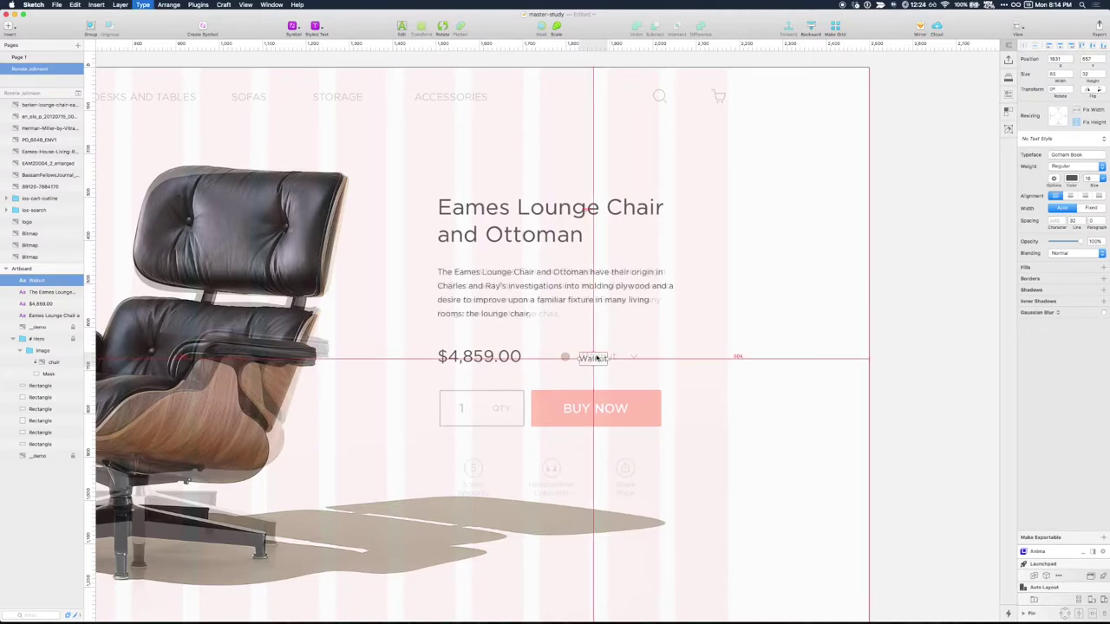
left_click_drag(596, 357, 596, 357)
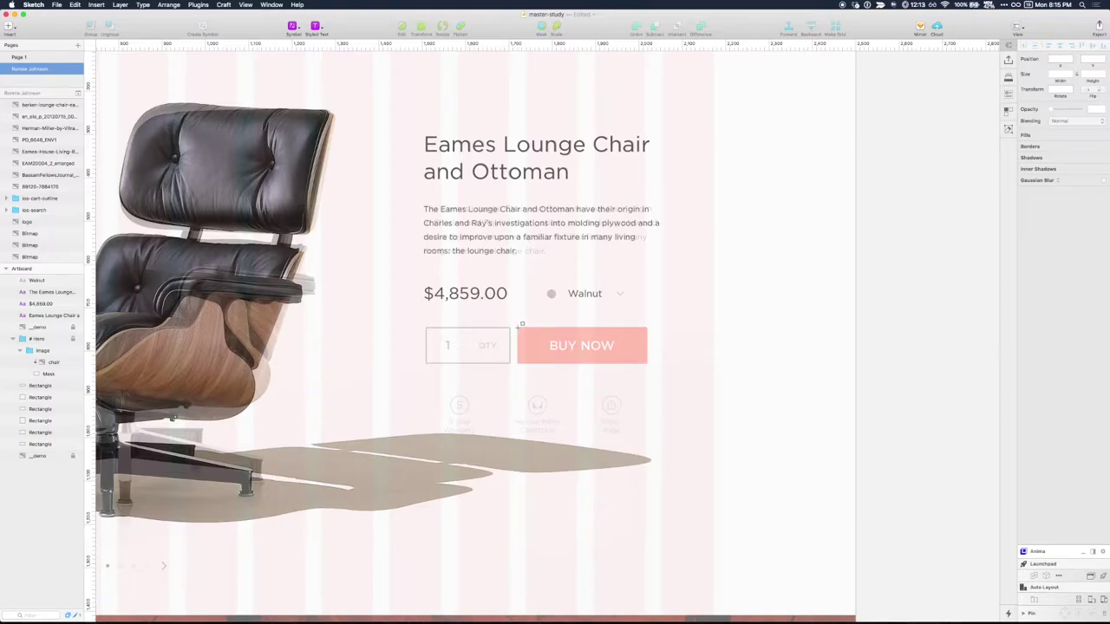
- Draw a rectangle about 296 by 83 over the reference's BUY NOW button and move it aside so the reference can be seen
left_click_drag(517, 327, 646, 364)
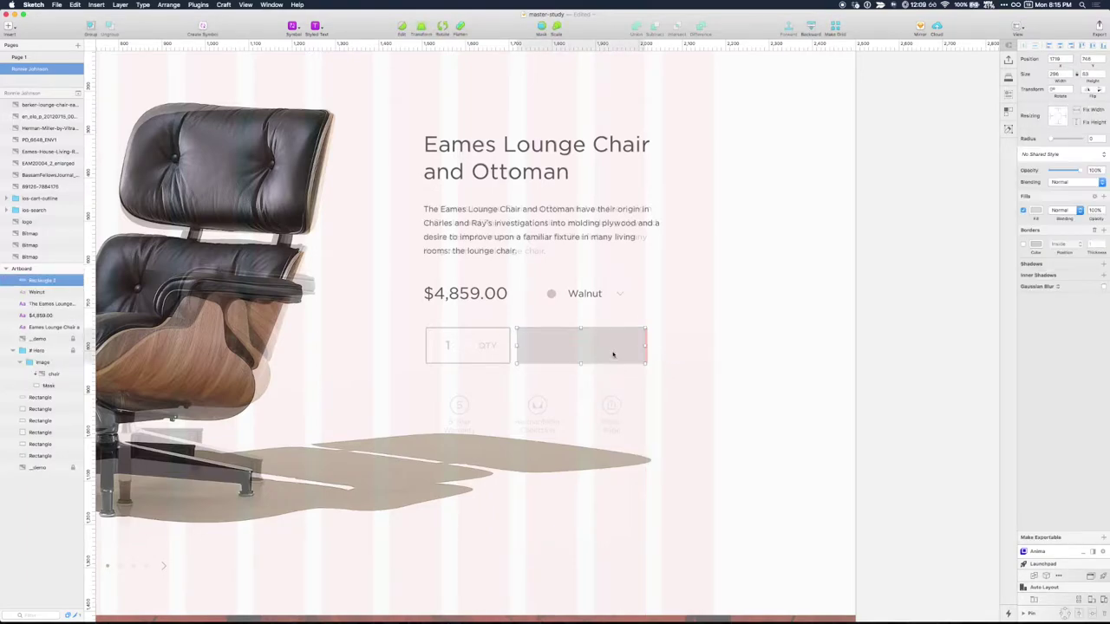
left_click_drag(541, 347, 634, 351)
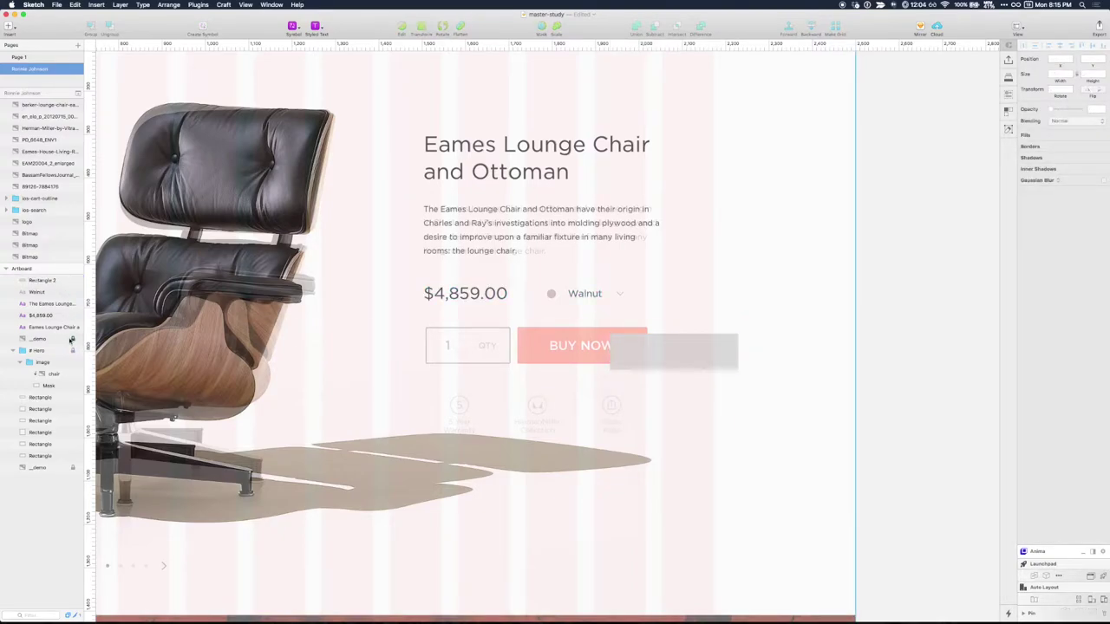
left_click(74, 339)
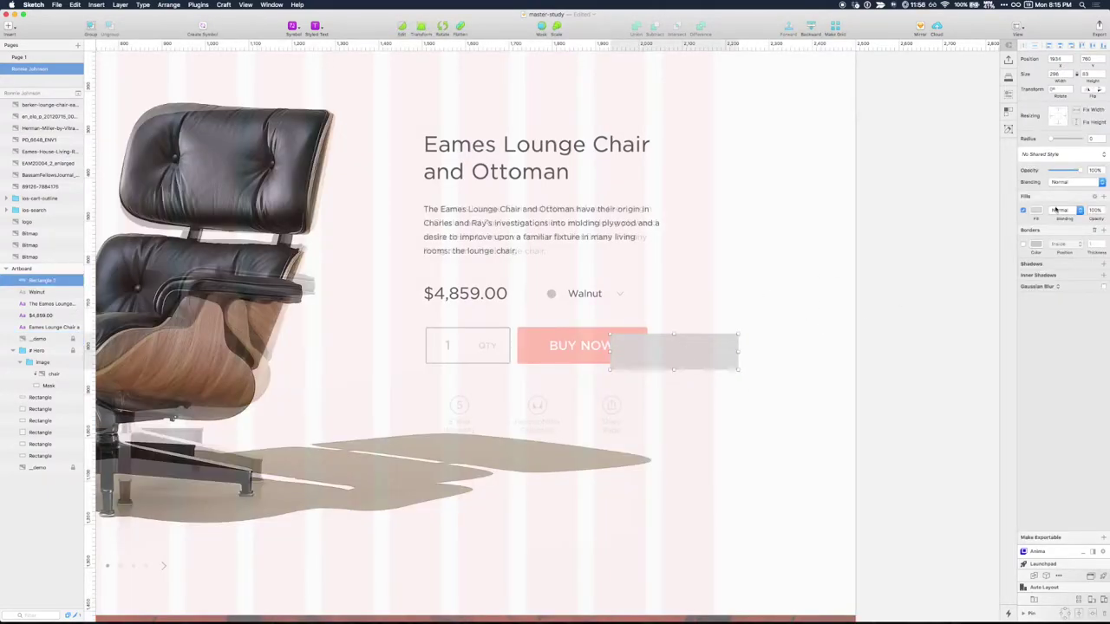
- Fill the new button rectangle with the lighter coral red document color and line it up level with the reference button
left_click(1033, 213)
left_click(1024, 362)
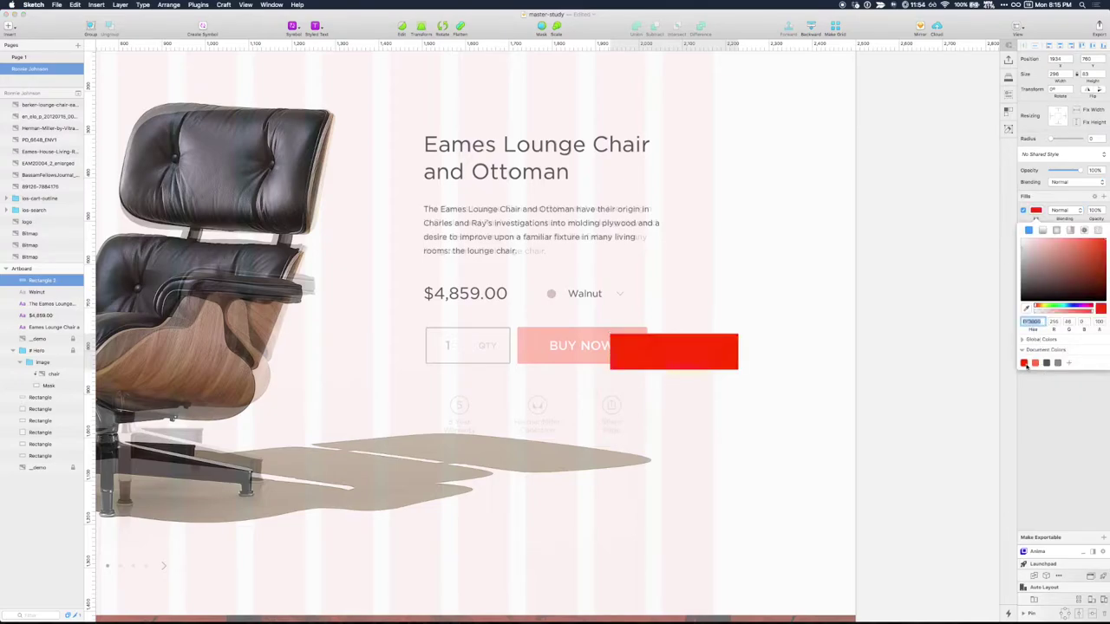
left_click(748, 317)
left_click_drag(687, 351, 645, 348)
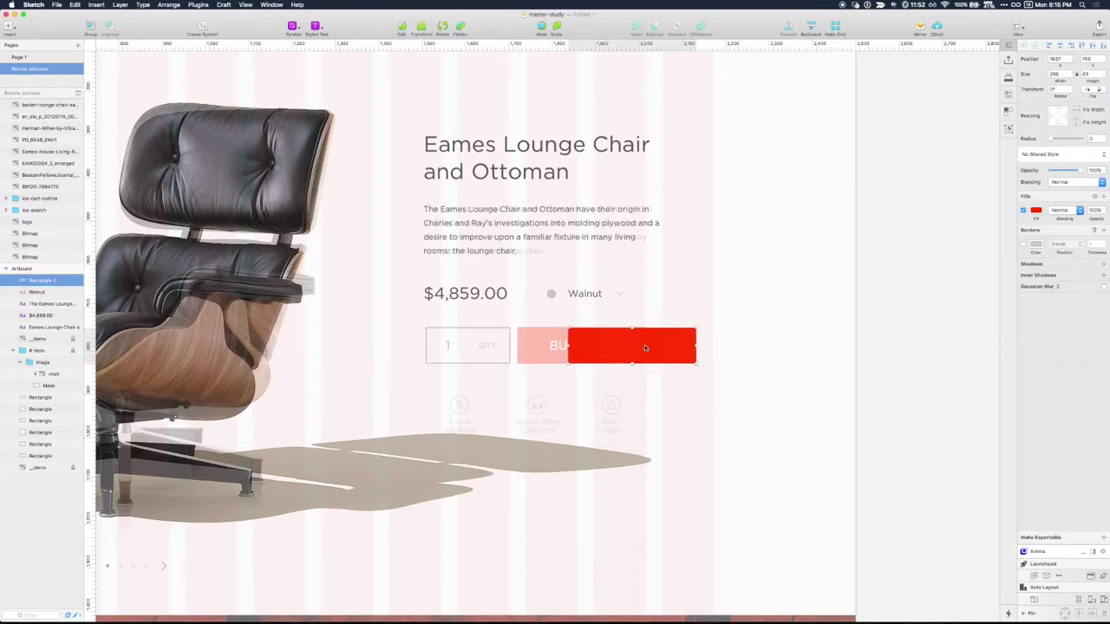
left_click(1035, 211)
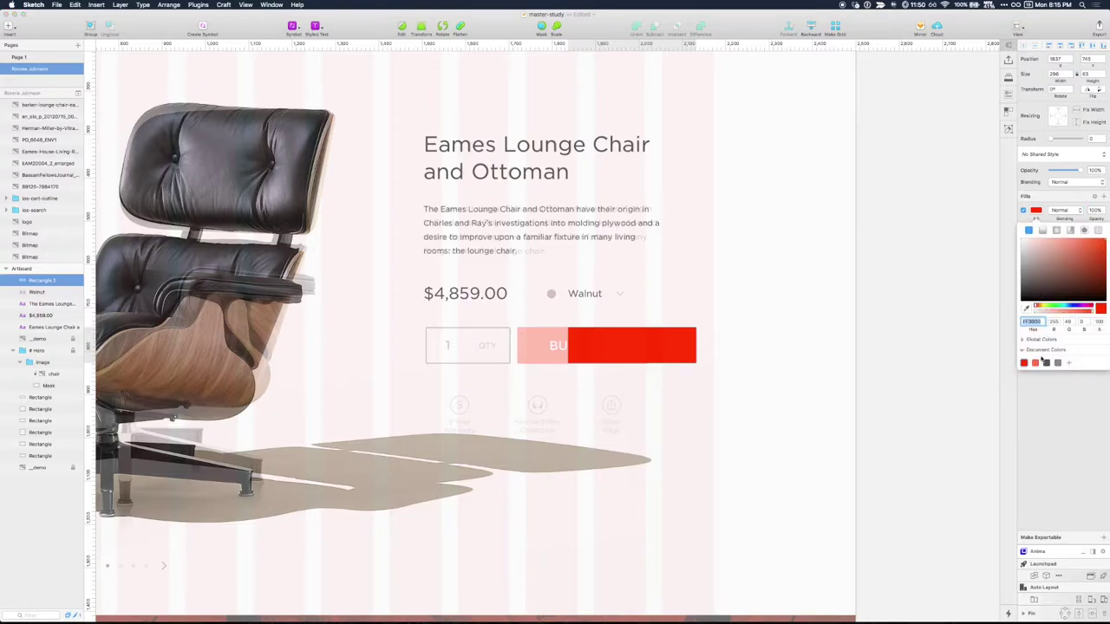
left_click(1042, 362)
left_click(835, 328)
left_click(601, 336)
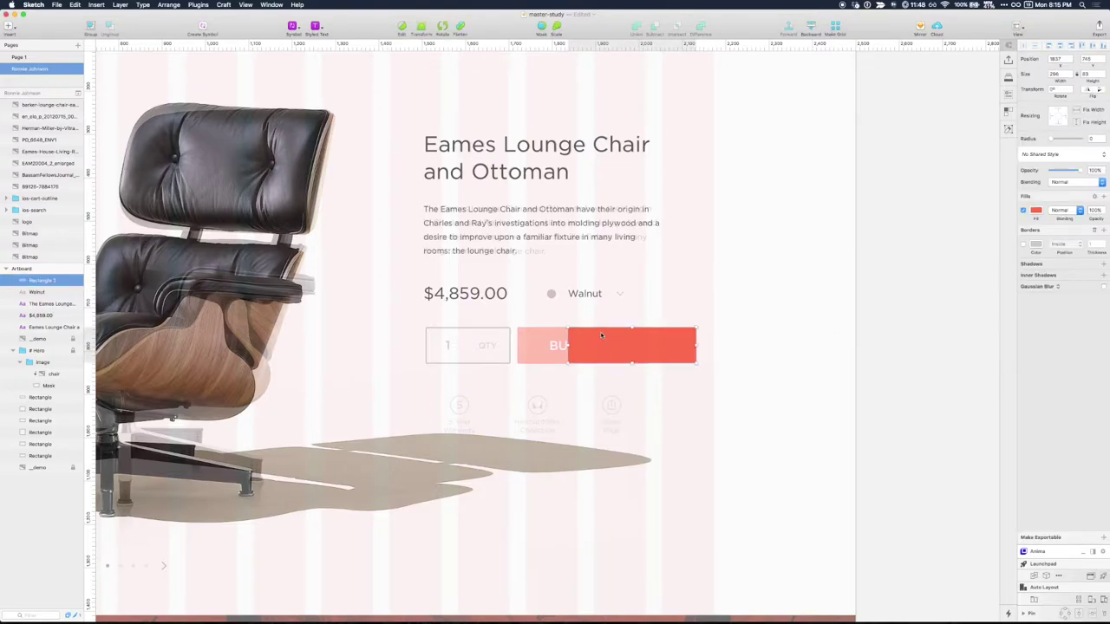
- Resize the button rectangle to 300 by 84 with a corner radius of 3, and place it beside the reference button's text
key("super+plus")
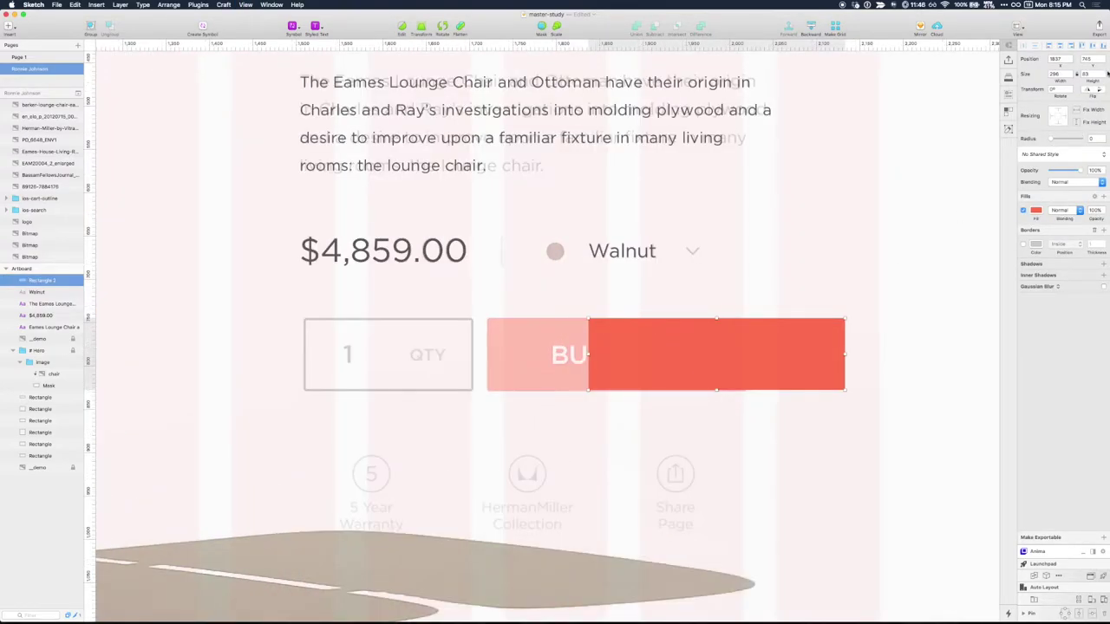
left_click(1103, 73)
left_click_drag(692, 351, 591, 351)
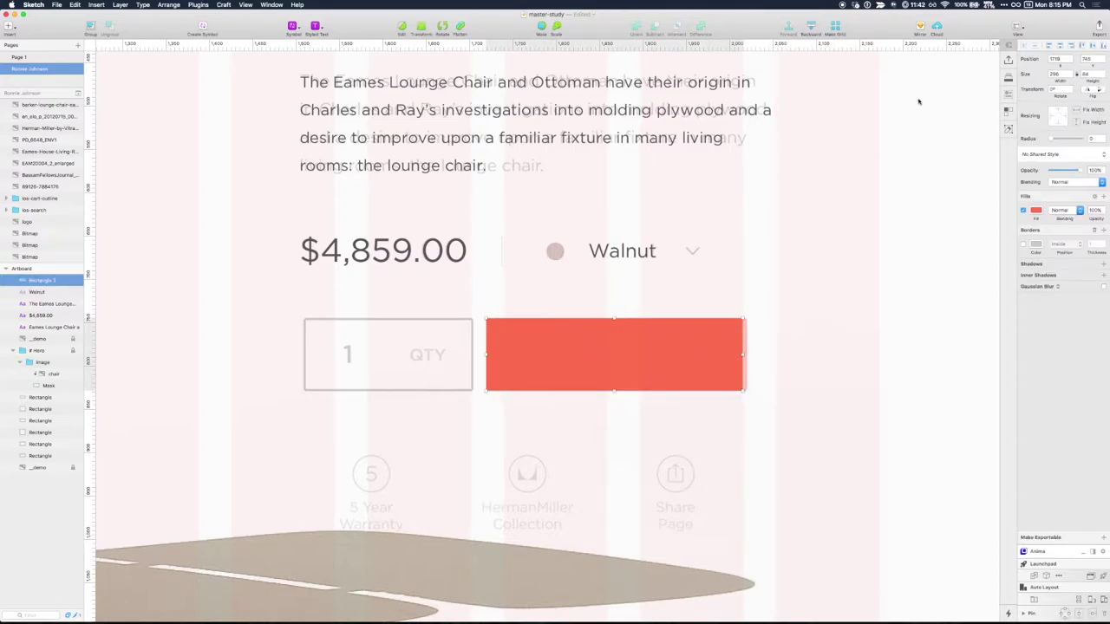
left_click(1071, 72)
left_click(1072, 72)
left_click(767, 299)
left_click(685, 340)
left_click_drag(547, 354, 640, 350)
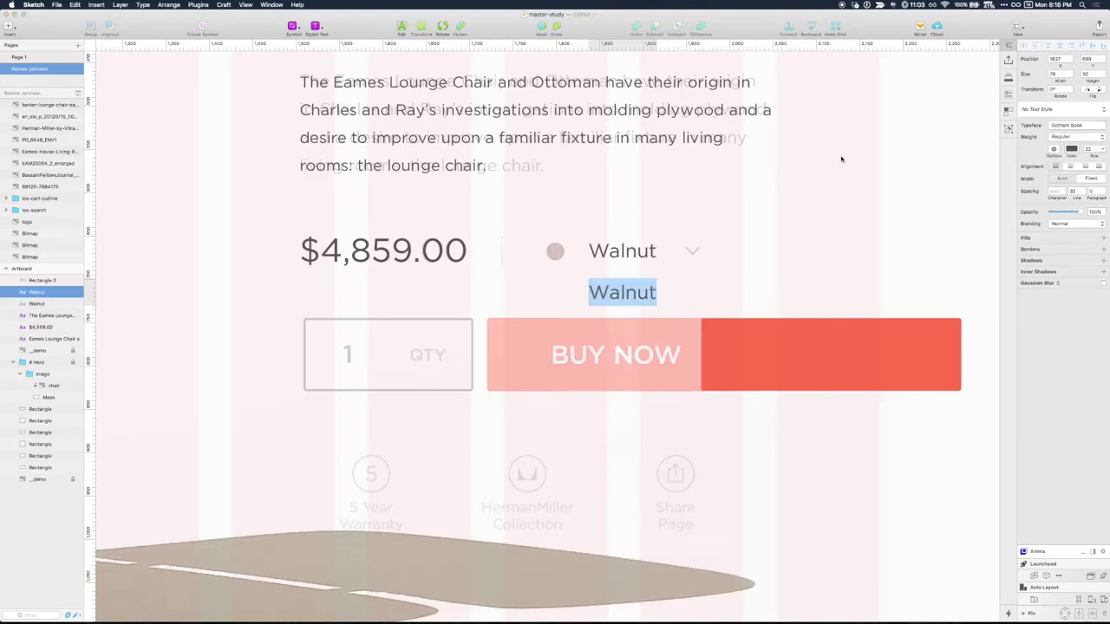
- Change the text of the duplicated "Walnut" label to "Buy Now"
key("Escape")
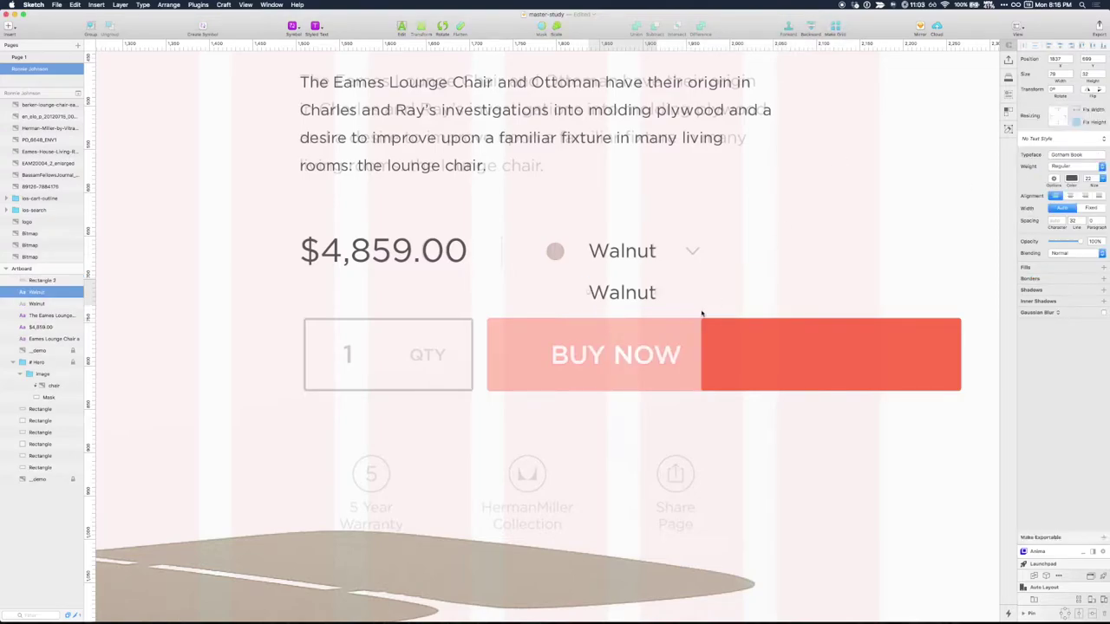
double_click(626, 295)
type("Buy Now")
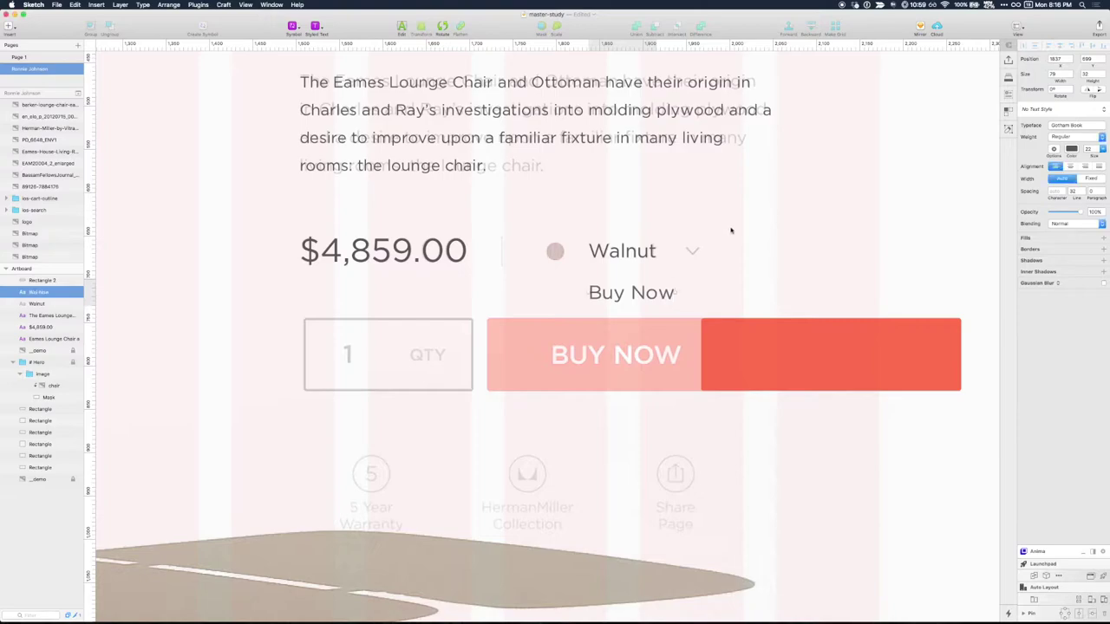
key("Escape")
- Set the "Buy Now" label's typeface to Gotham Bold
left_click(1095, 157)
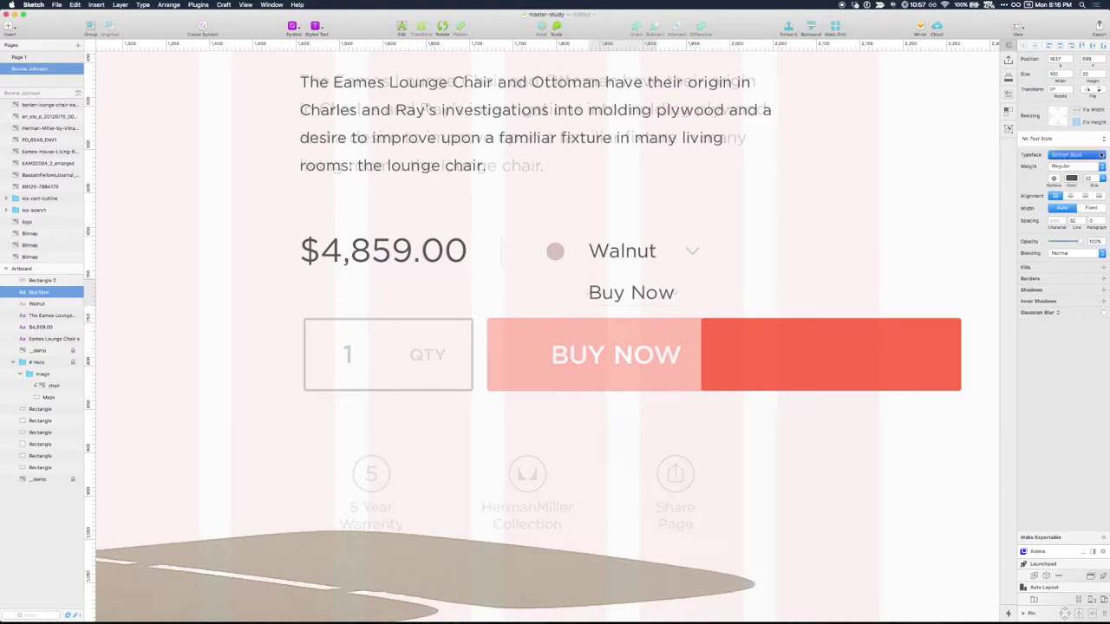
left_click(1088, 156)
left_click(1080, 166)
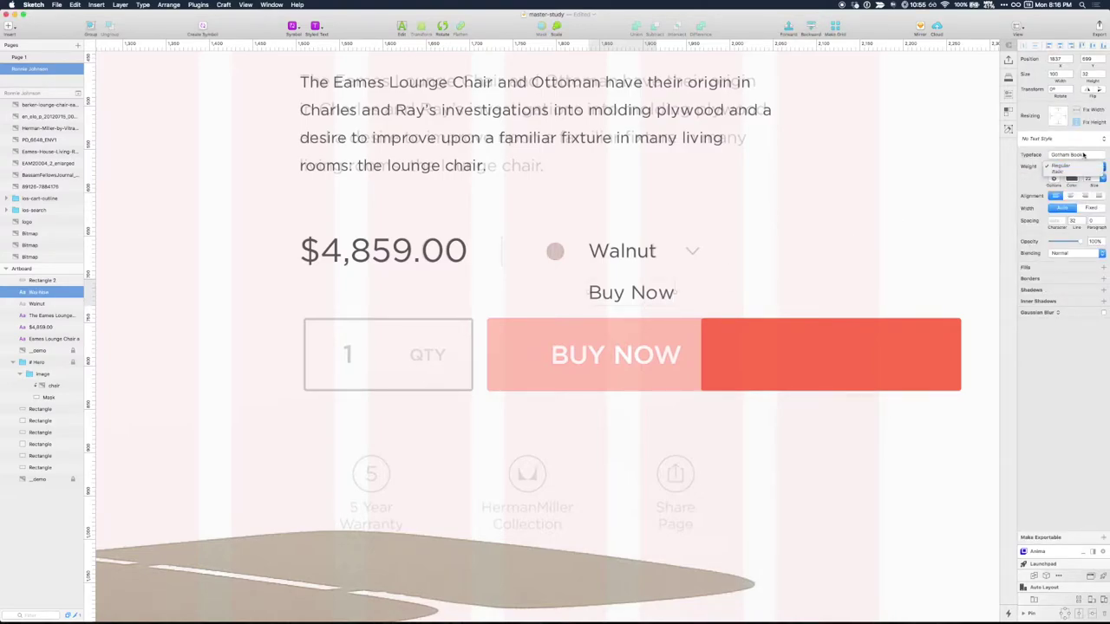
left_click(1070, 155)
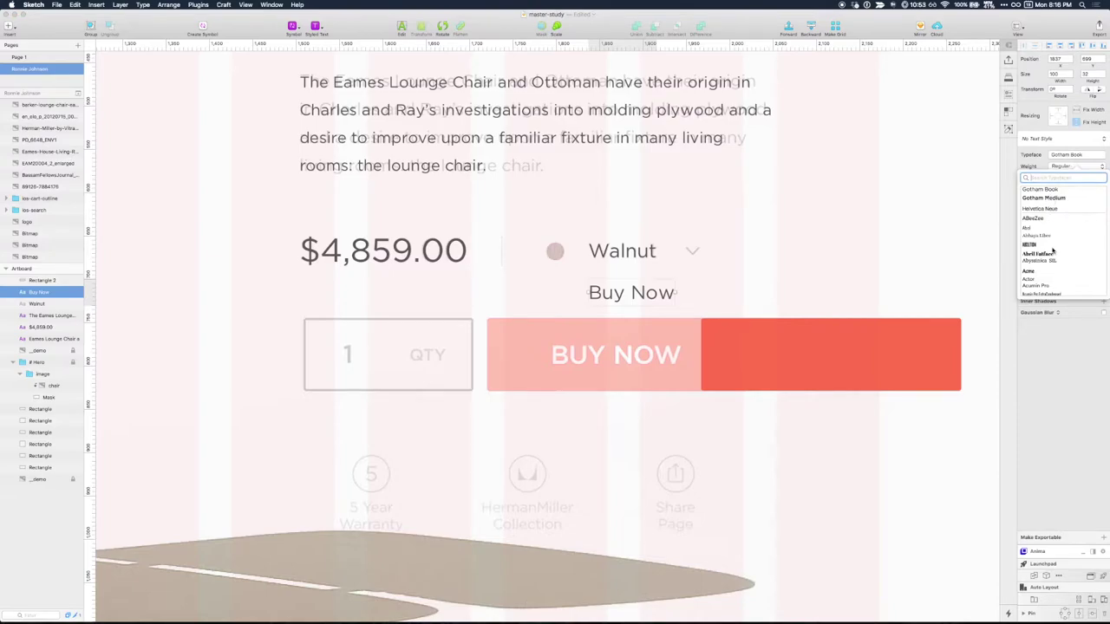
type("gotham")
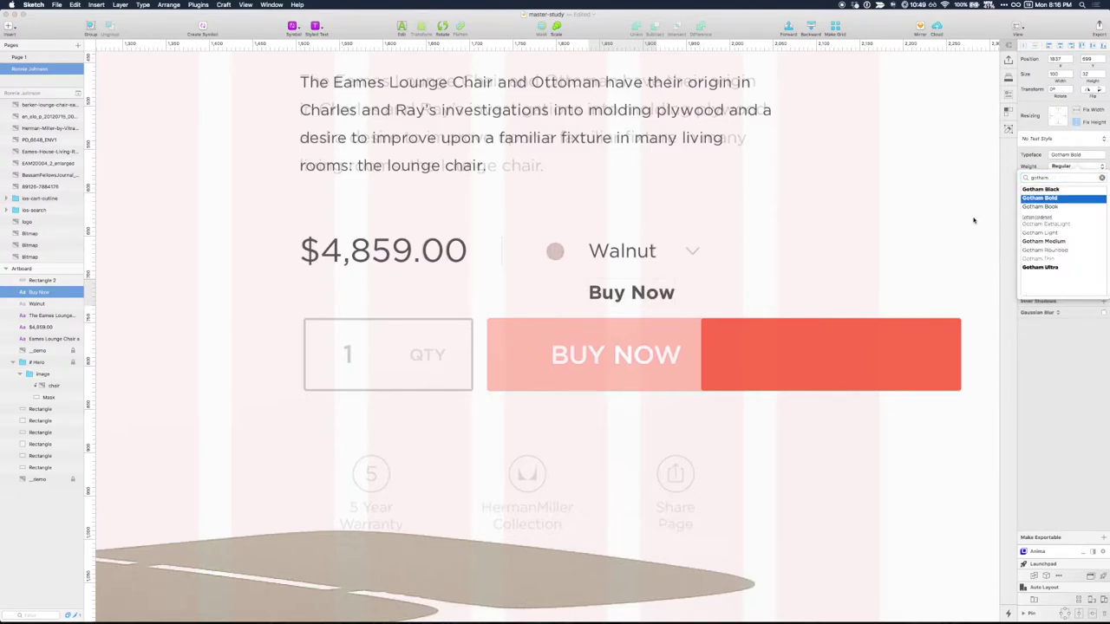
key("Return")
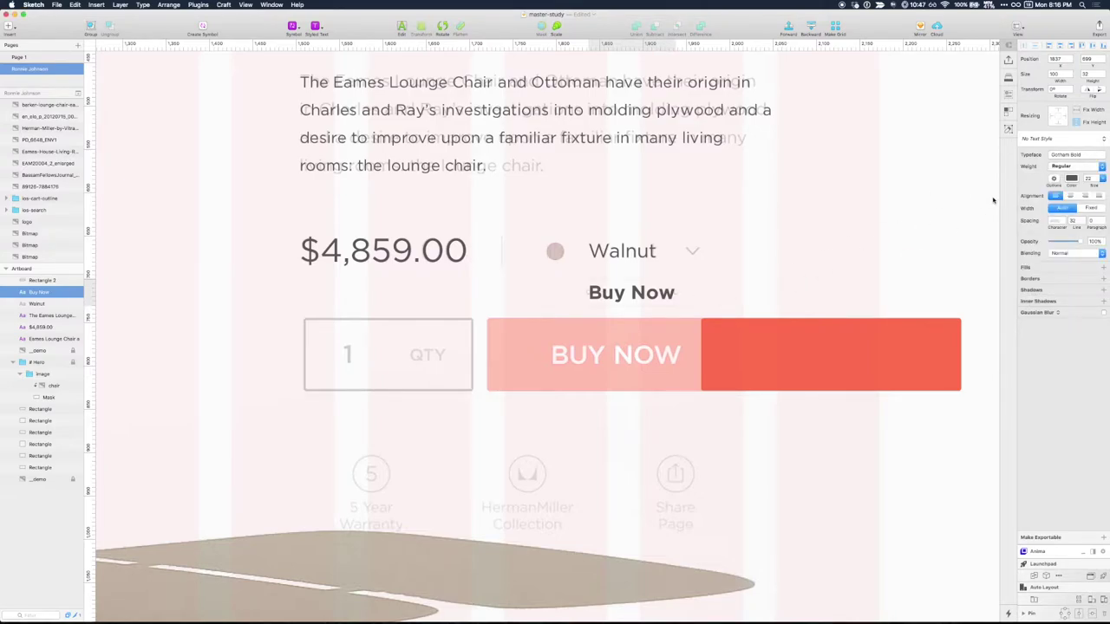
- Apply the uppercase text transform to the "Buy Now" label
left_click(1053, 178)
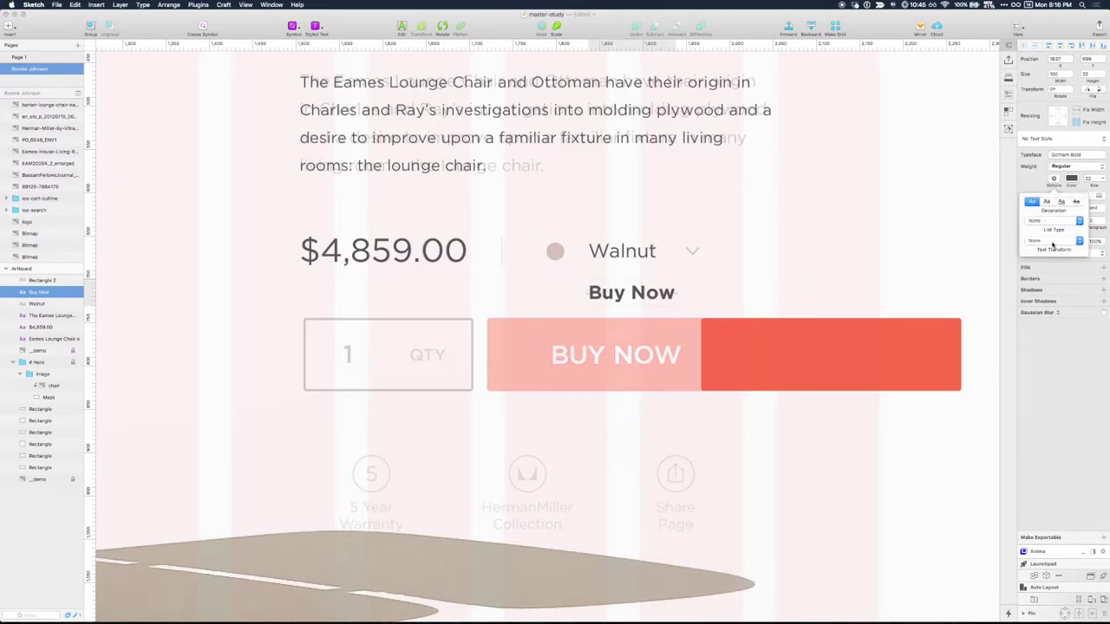
left_click(1053, 243)
left_click(1051, 249)
left_click(723, 300)
left_click(635, 304)
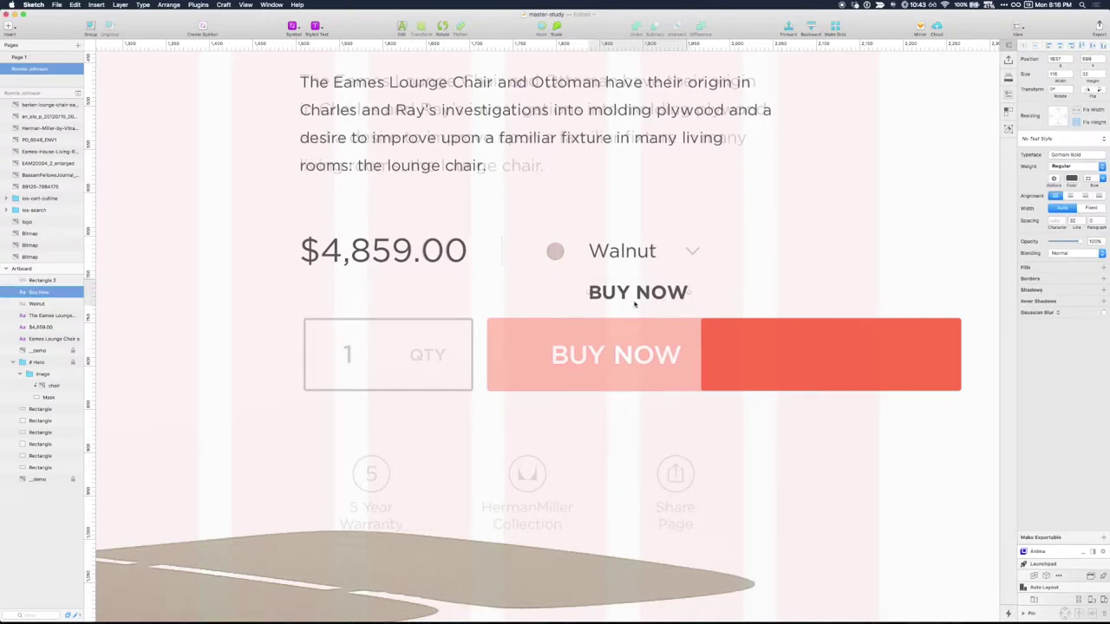
- Place the "BUY NOW" label over the reference button's text and enlarge it to size 28 to match
left_click_drag(634, 303, 598, 364)
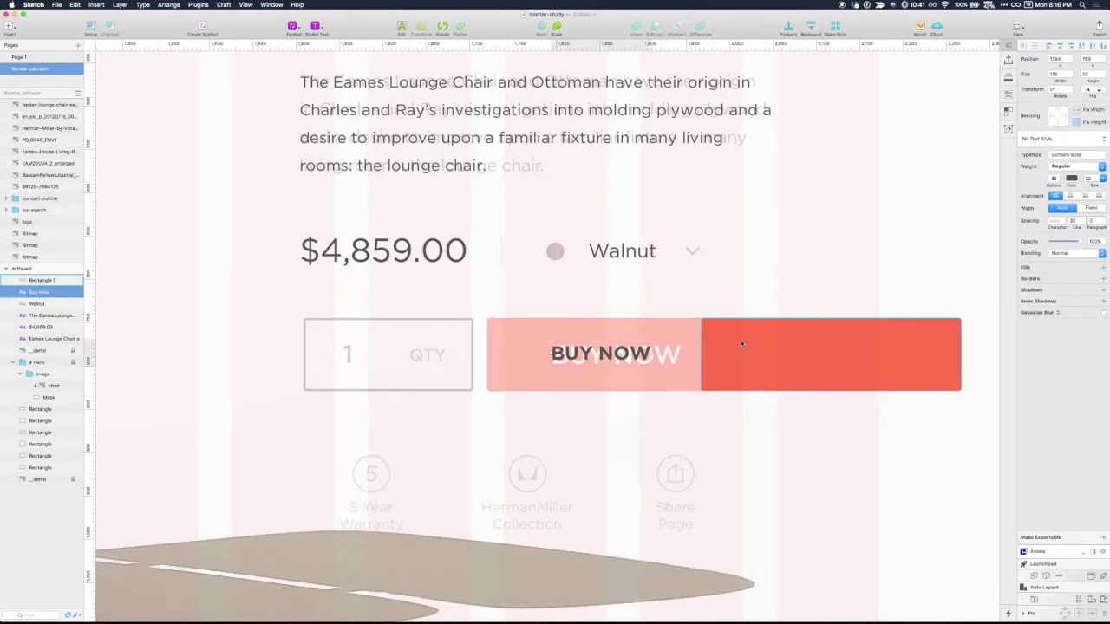
key("super+alt+equal")
key("super+alt+equal")
key("super+alt+equal")
key("super+alt+equal")
key("super+alt+equal")
key("super+alt+equal")
key("super+alt+equal")
key("super+alt+equal")
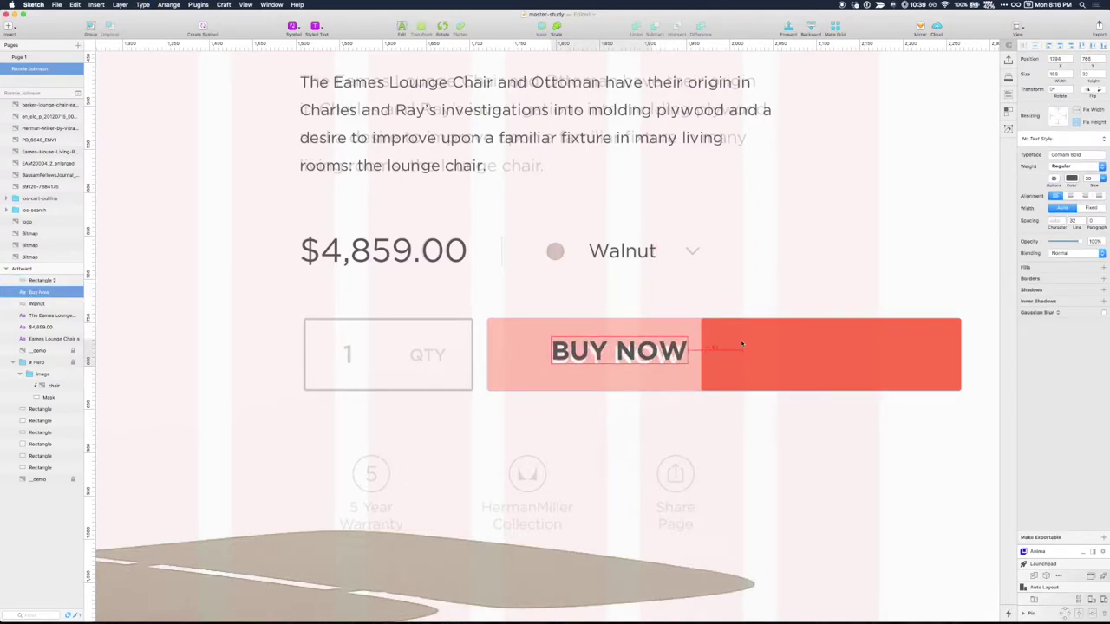
key("super+alt+minus")
key("super+alt+minus")
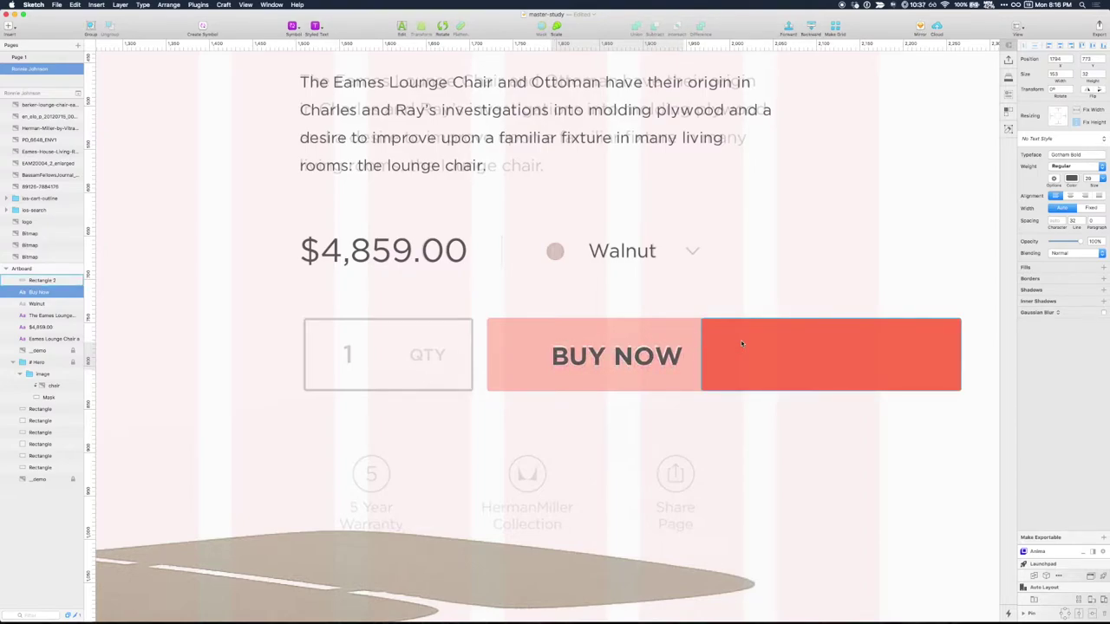
- Color the "BUY NOW" label white and set its text alignment to center
left_click(1070, 179)
left_click_drag(1040, 208, 934, 135)
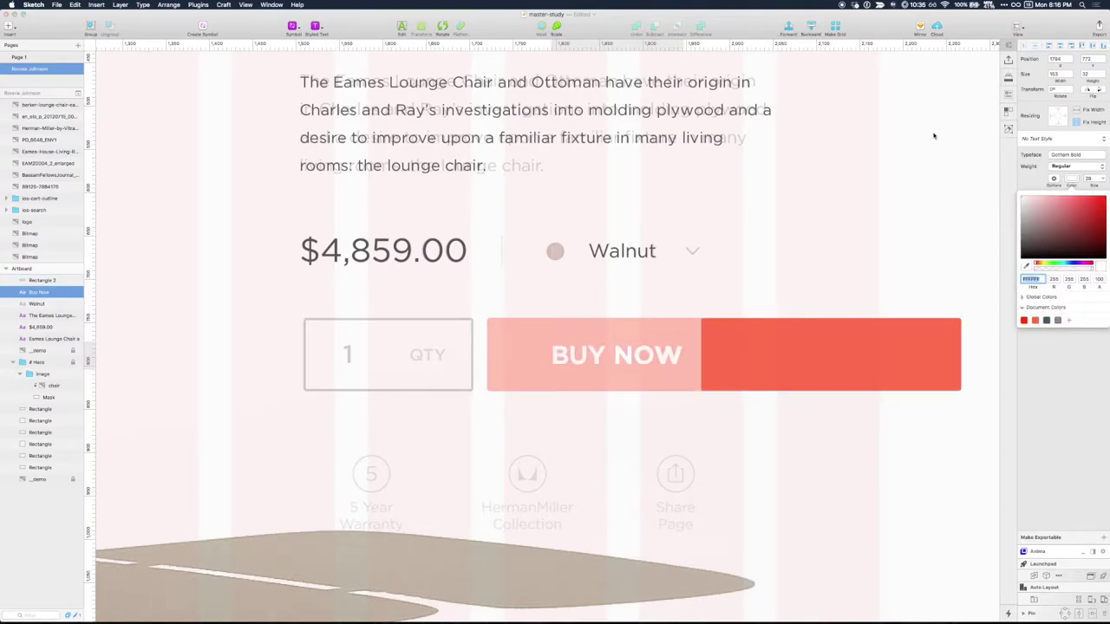
key("Escape")
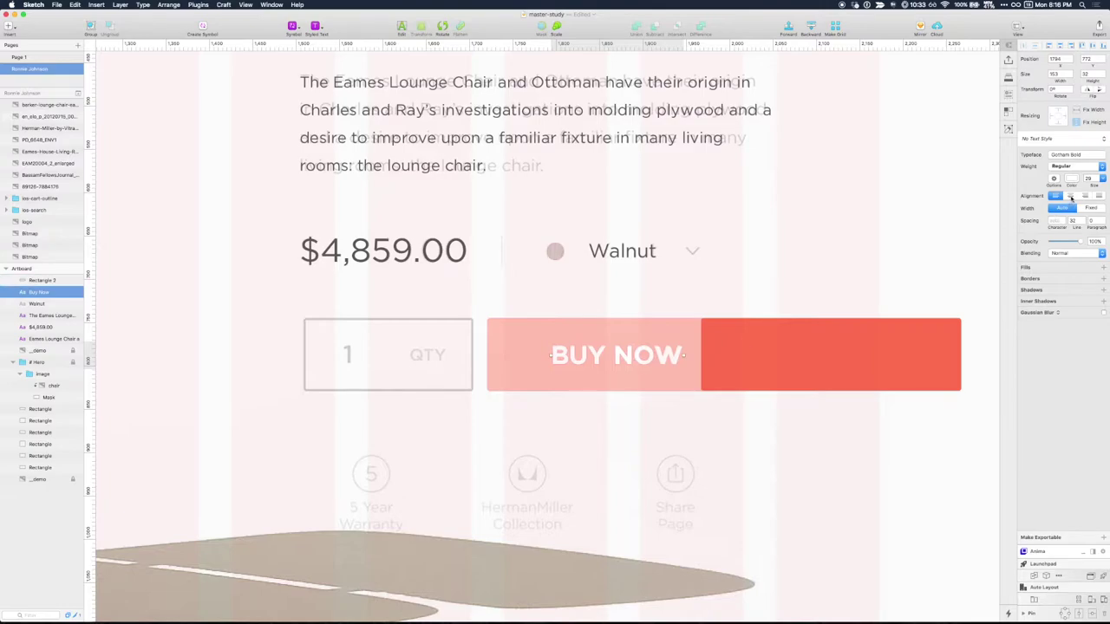
left_click(1070, 198)
- Move the "BUY NOW" label onto the coral red rectangle and bring it in front of the shape
left_click(692, 291)
left_click_drag(667, 347, 833, 343)
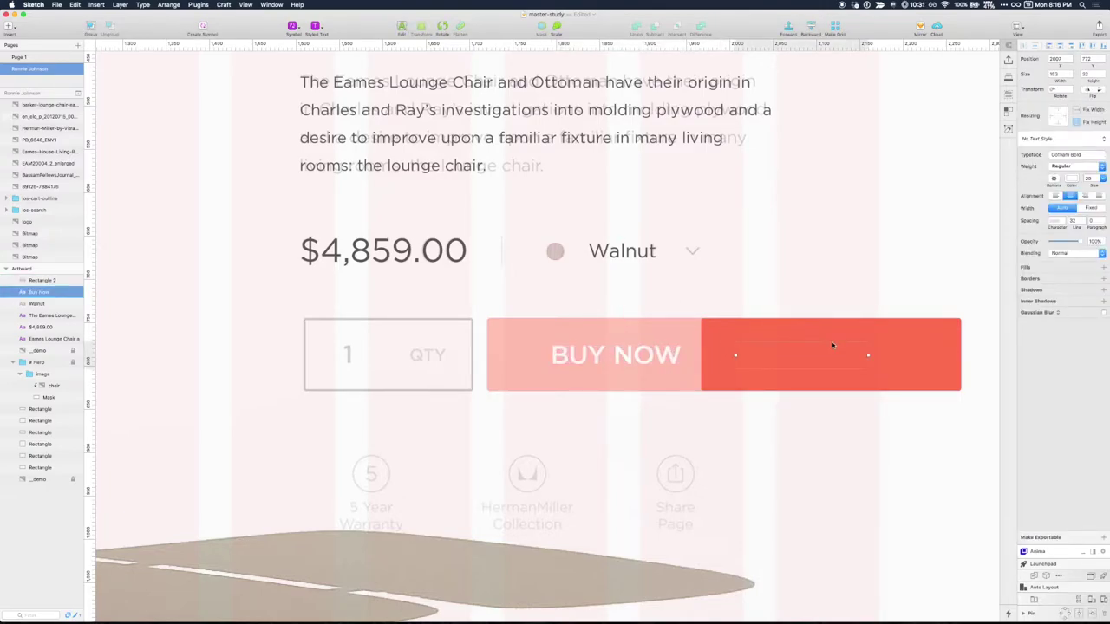
key("alt+super+Up")
- Center the "BUY NOW" label and the red rectangle on each other horizontally and vertically
left_click(888, 349)
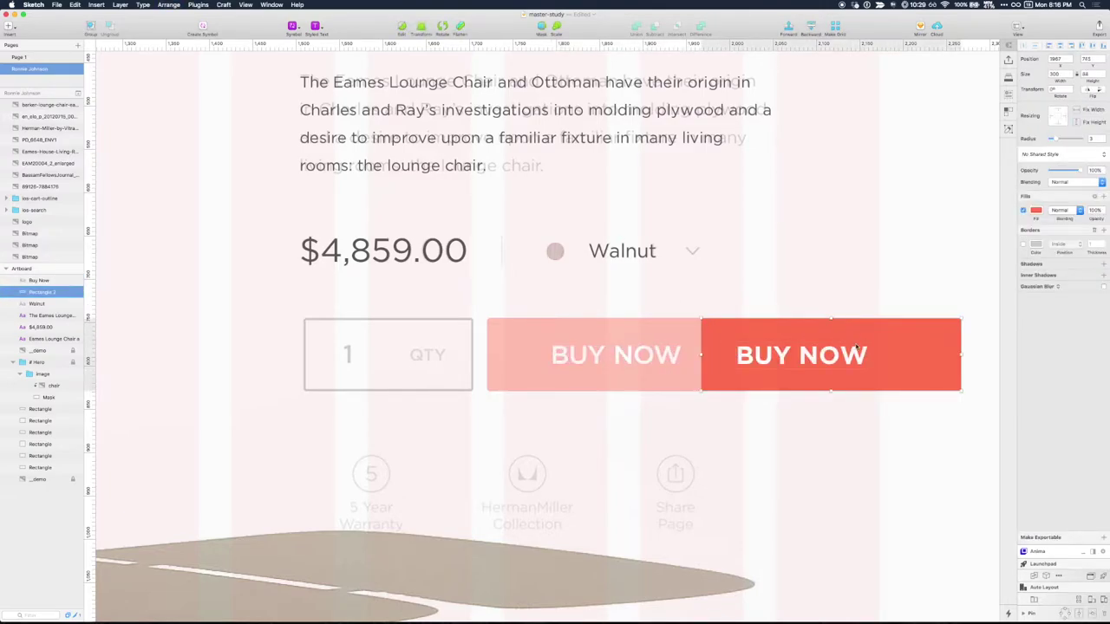
left_click(855, 349, "shift")
key("ctrl+super+h")
key("ctrl+super+v")
left_click(889, 239)
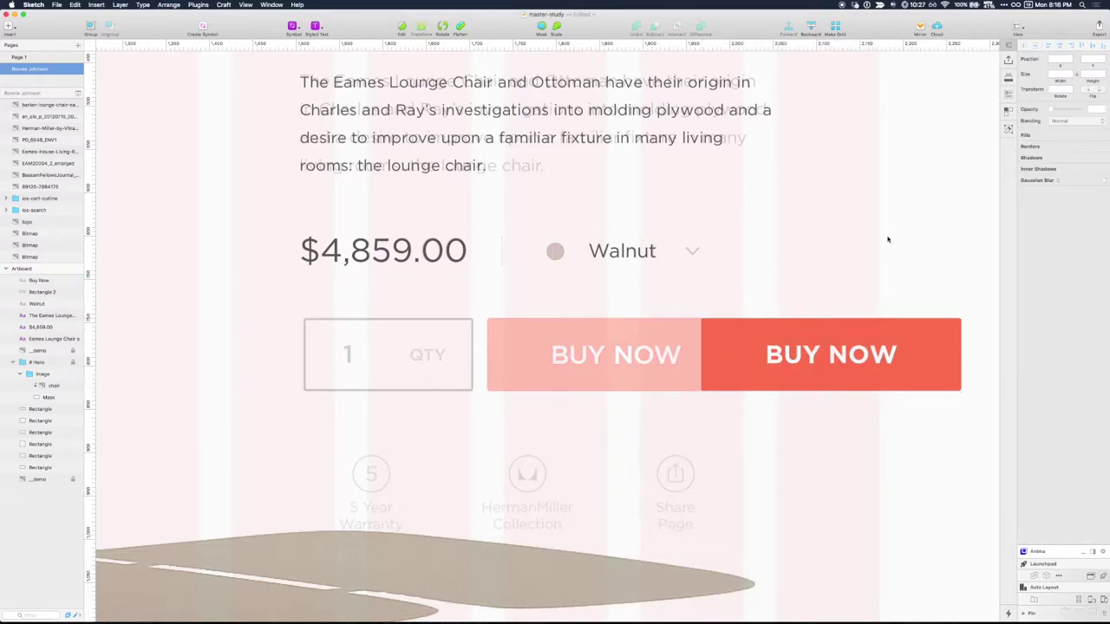
- Group the "BUY NOW" label with its red rectangle
left_click_drag(896, 281, 771, 474)
left_click(857, 445)
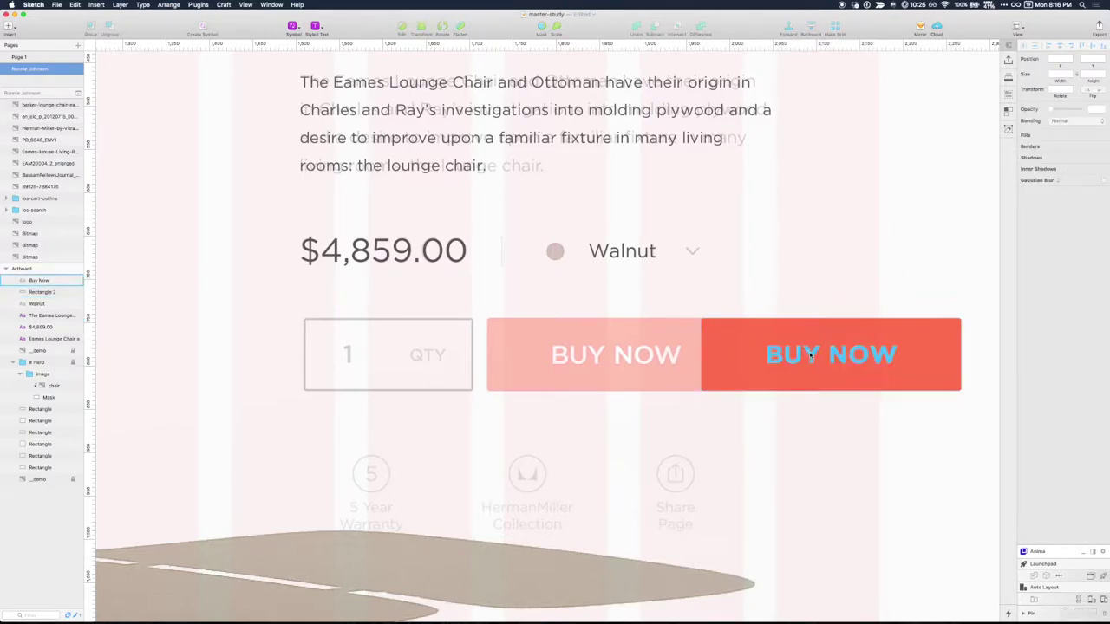
left_click_drag(899, 269, 773, 503)
key("super+g")
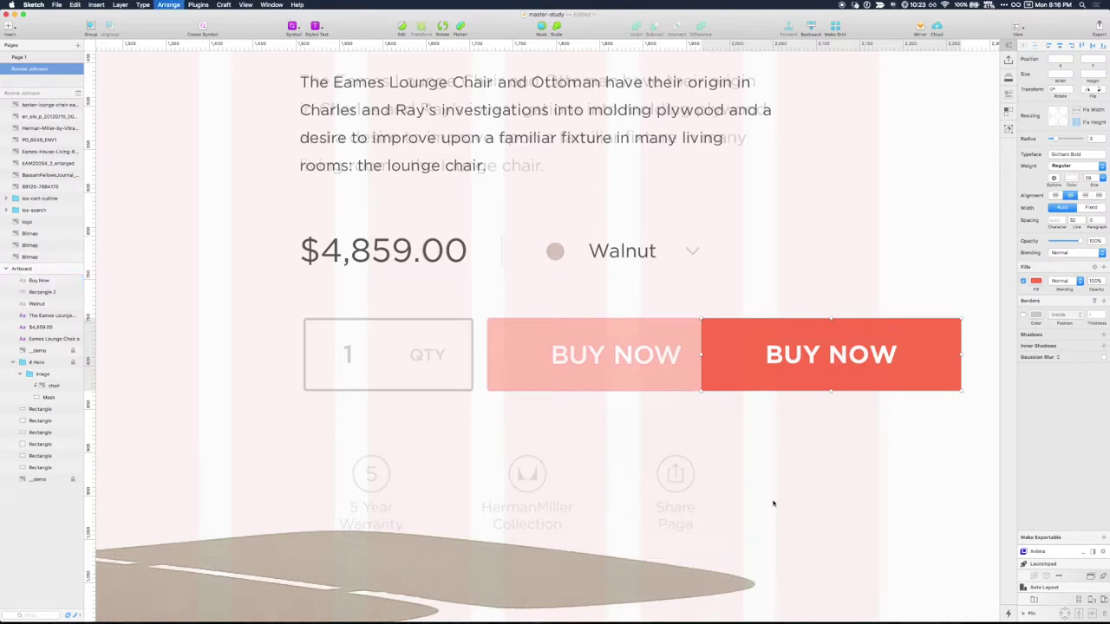
- Move the button group exactly over the reference's BUY NOW button, fine-tuning its horizontal position
left_click_drag(776, 338, 578, 339)
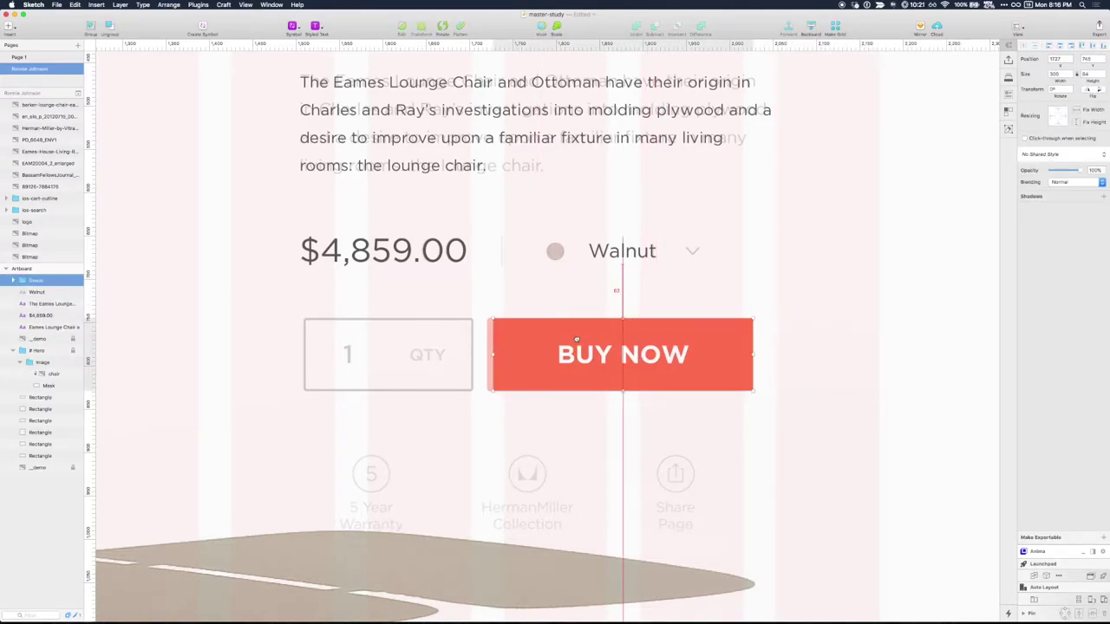
key("Left")
key("Left")
key("Left")
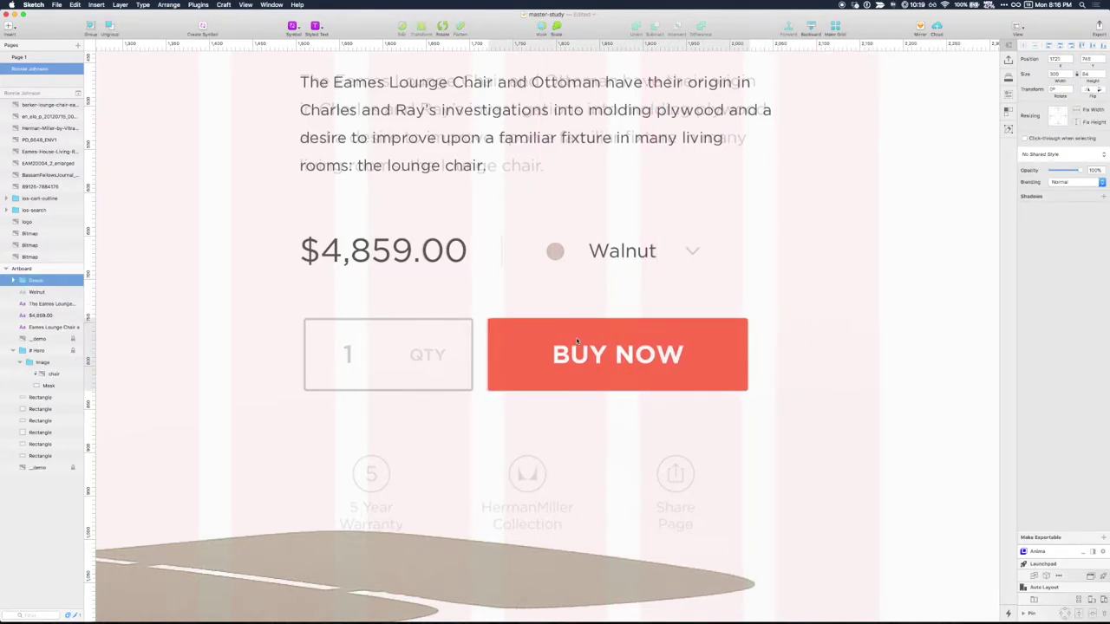
- Duplicate the BUY NOW button group over the reference's quantity box and replace the copy's red fill with a dark gray inside border
key("Escape")
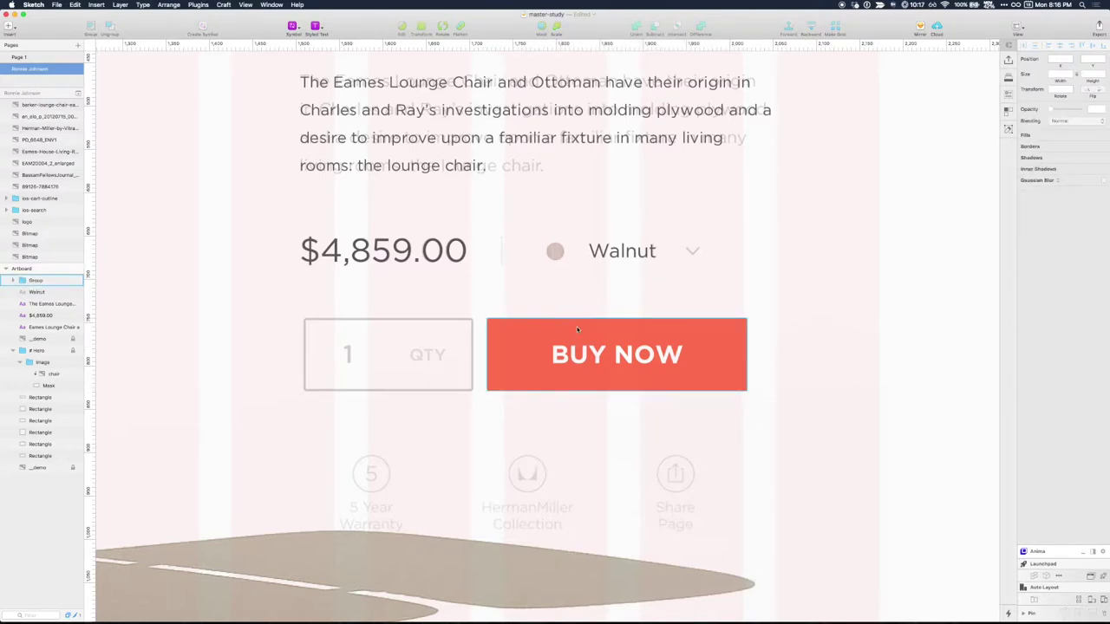
left_click_drag(605, 330, 280, 330)
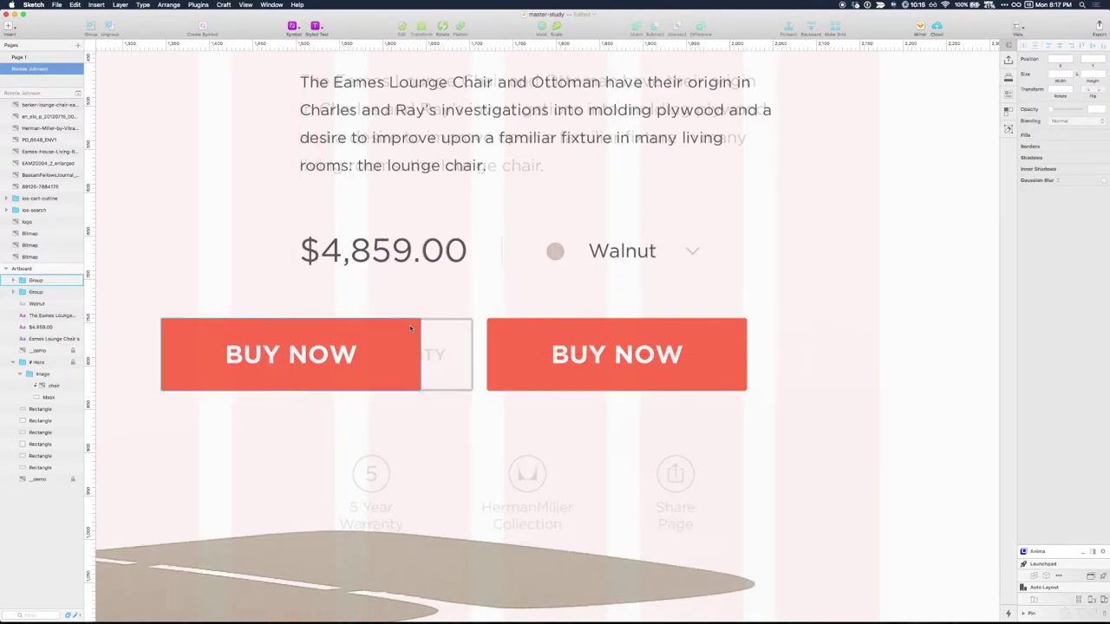
left_click(1023, 211)
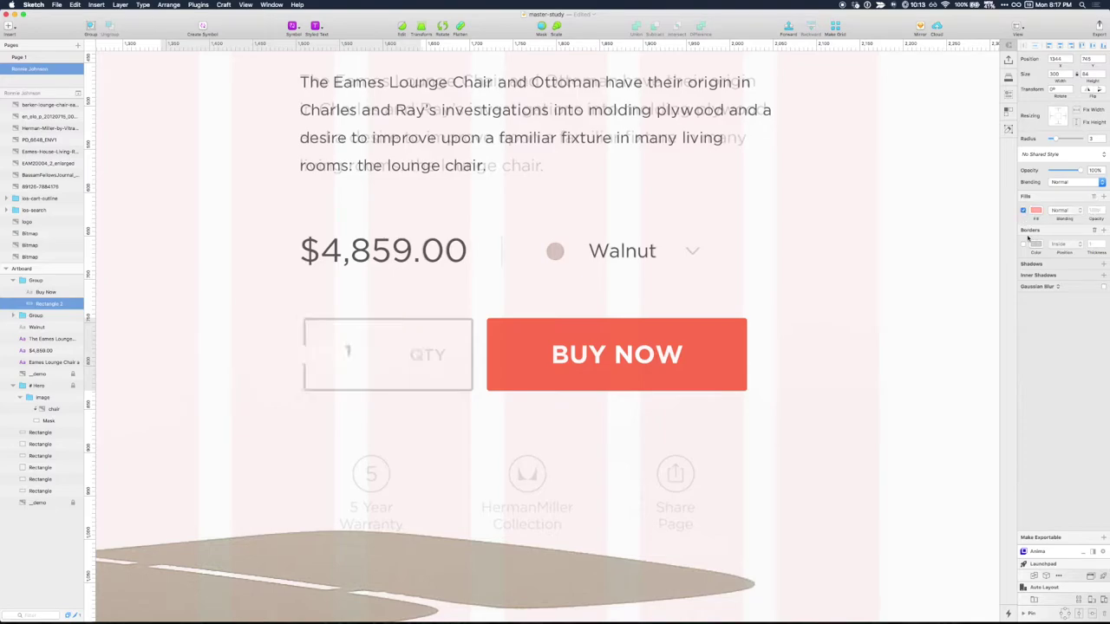
left_click(1023, 245)
left_click(1036, 248)
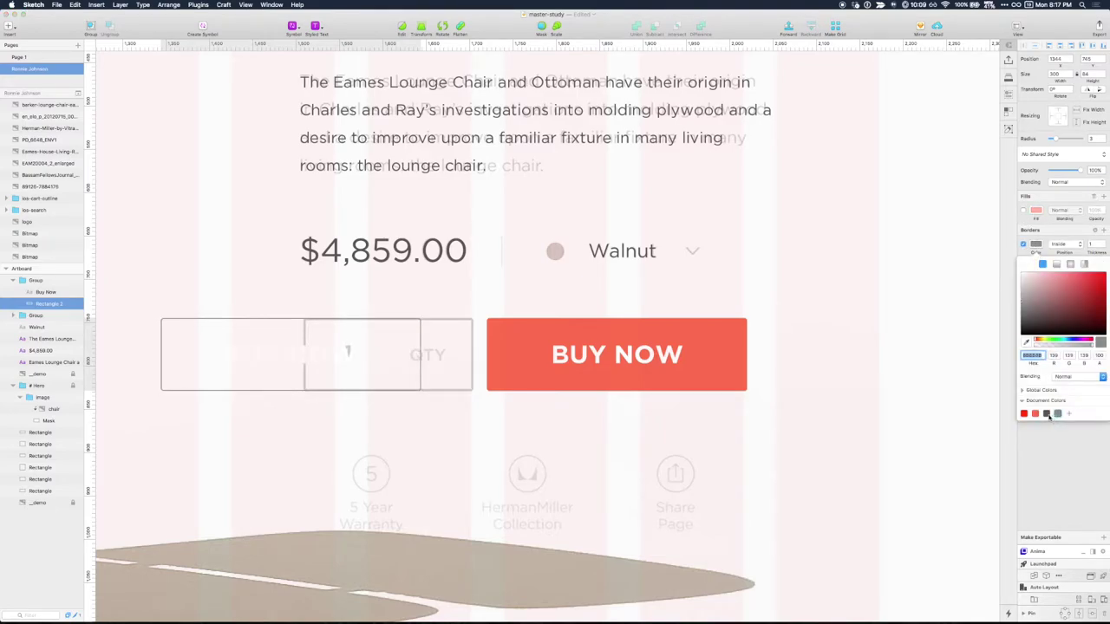
left_click(1046, 413)
left_click(1057, 413)
left_click(1047, 415)
left_click(604, 283)
- Move the outlined copy so its right edge matches the reference quantity box, just before the red BUY NOW button
left_click_drag(390, 321, 438, 319)
key("Right")
key("Right")
key("Right")
key("Right")
key("Right")
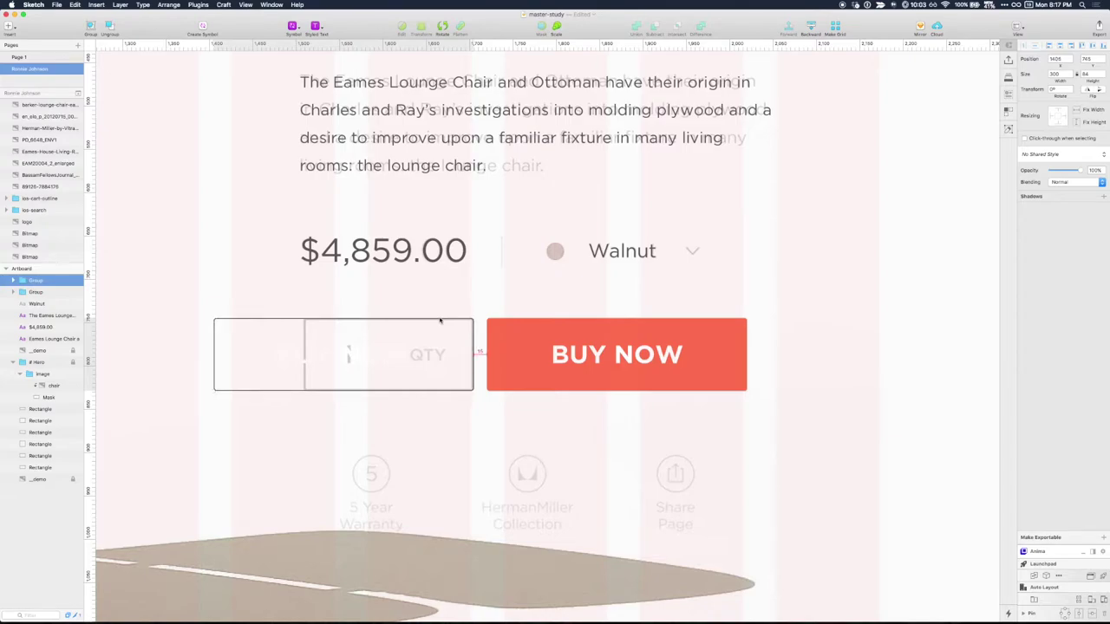
- Narrow the outlined rectangle to about 181 px and align its left edge with the price text
left_click(439, 310)
left_click(215, 332)
double_click(215, 354)
left_click_drag(215, 354, 317, 353)
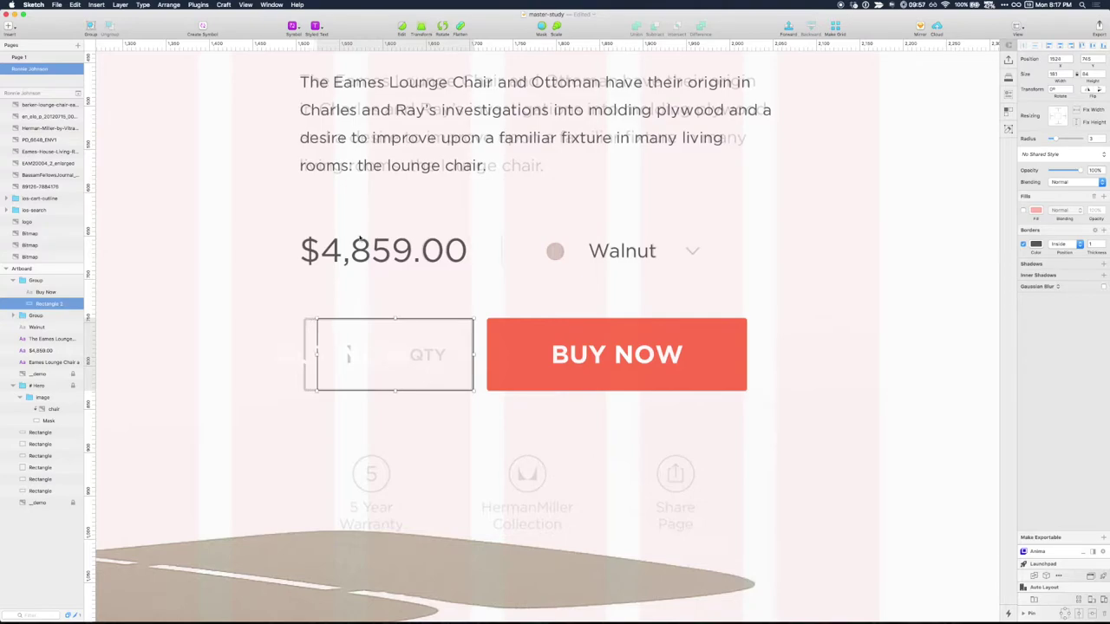
left_click(350, 139)
left_click(454, 323)
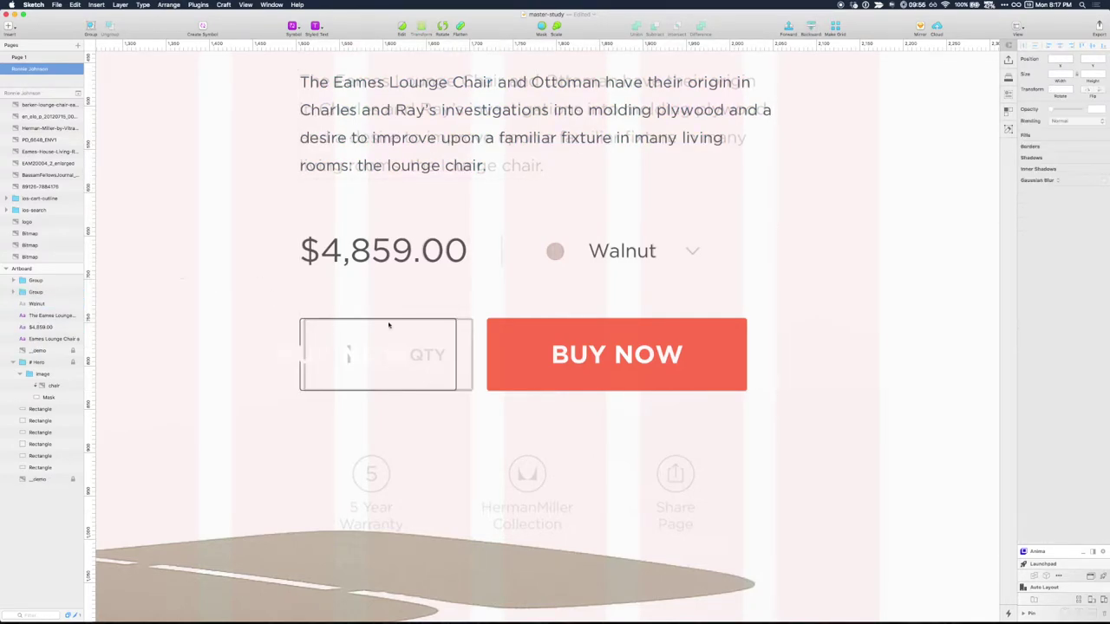
double_click(509, 343)
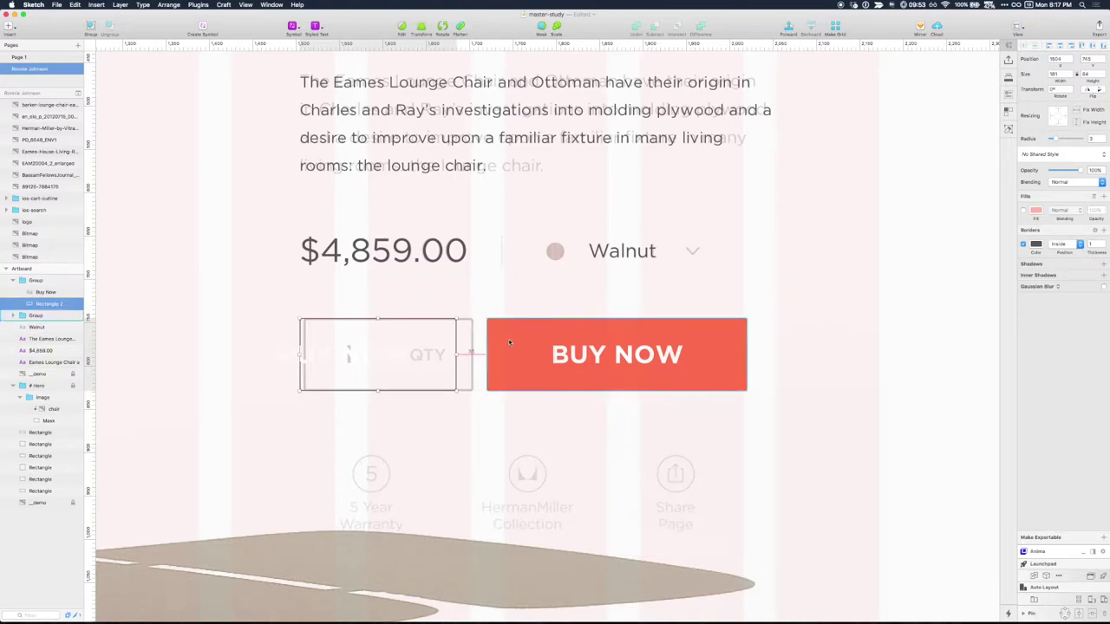
- Widen the outlined rectangle to 191 px and check its gap to the BUY NOW button
left_click(475, 319)
left_click(448, 322)
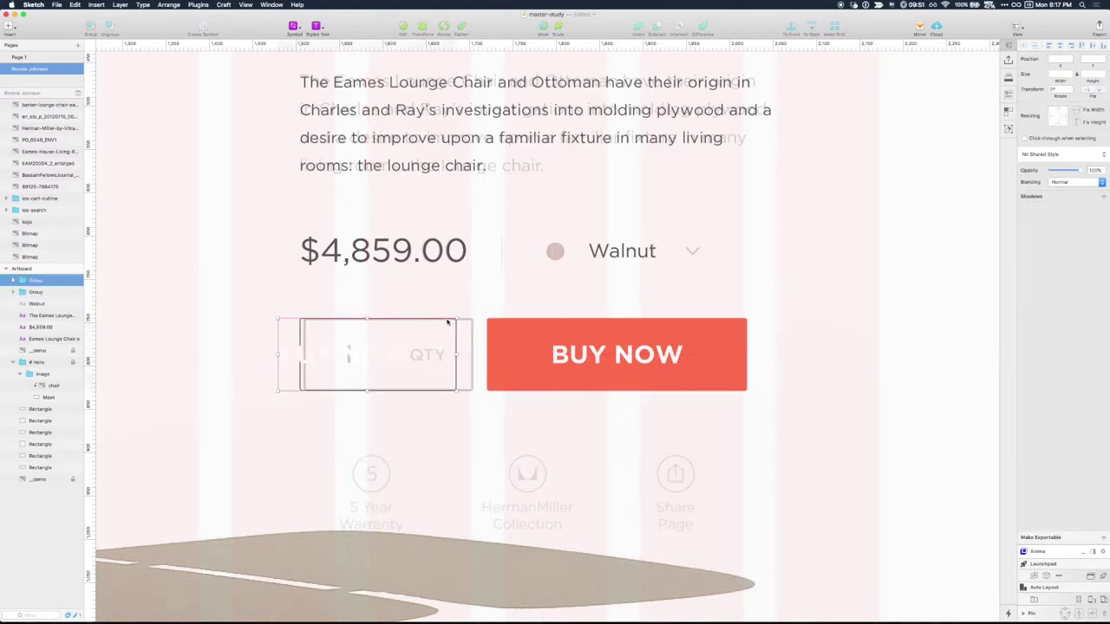
left_click(493, 309)
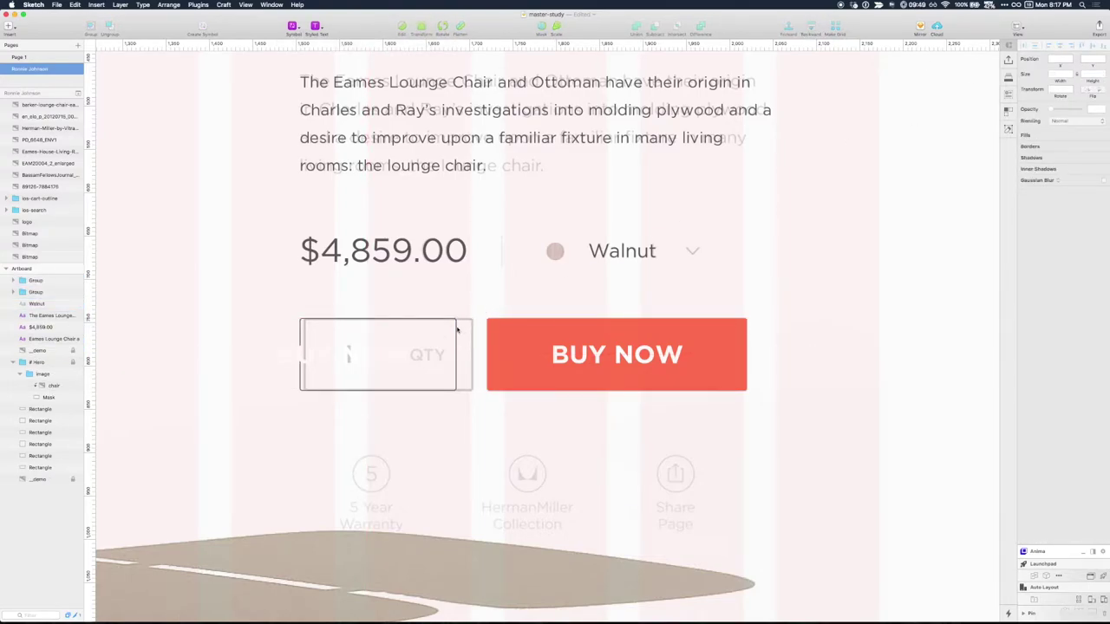
double_click(456, 331)
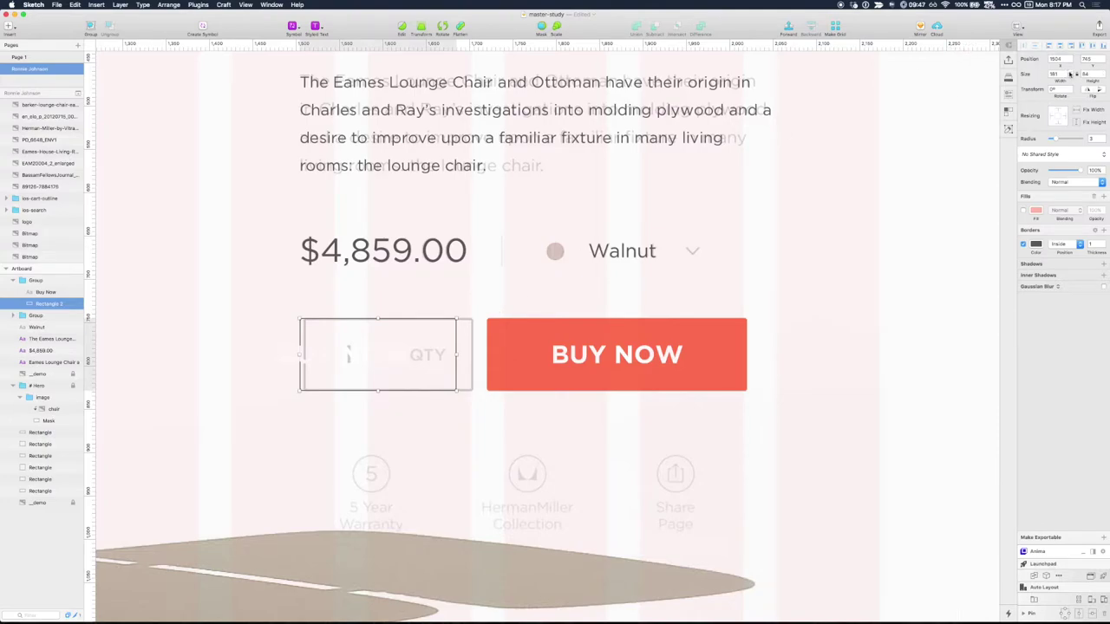
left_click(1070, 72, "shift")
left_click(478, 337)
left_click(511, 326)
key("alt")
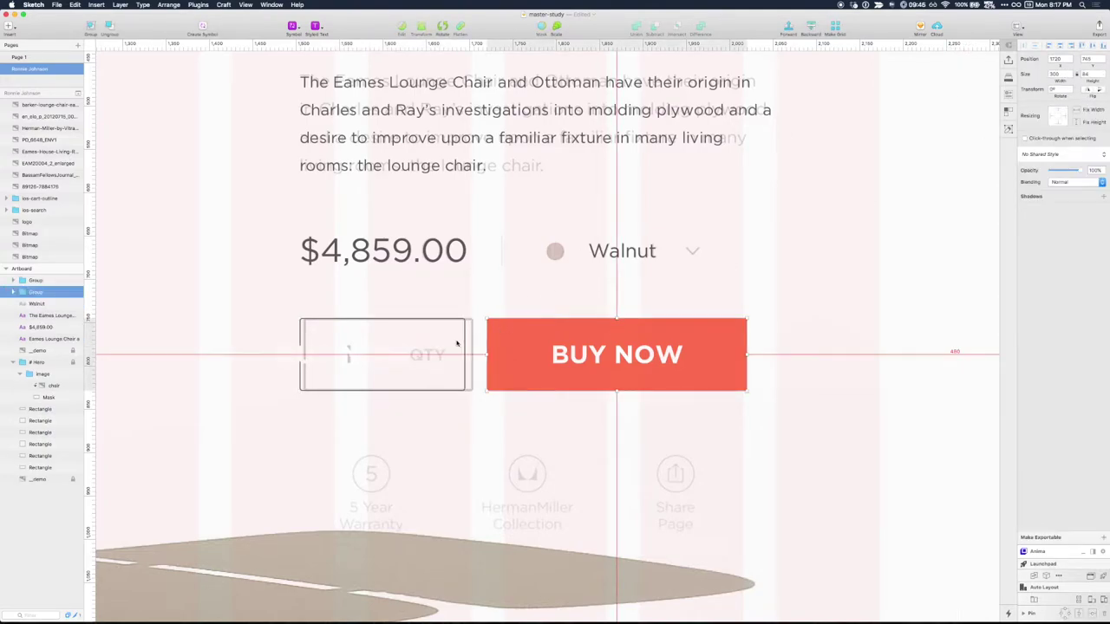
- Delete the leftover BUY NOW label from the outlined box's group
key("Escape")
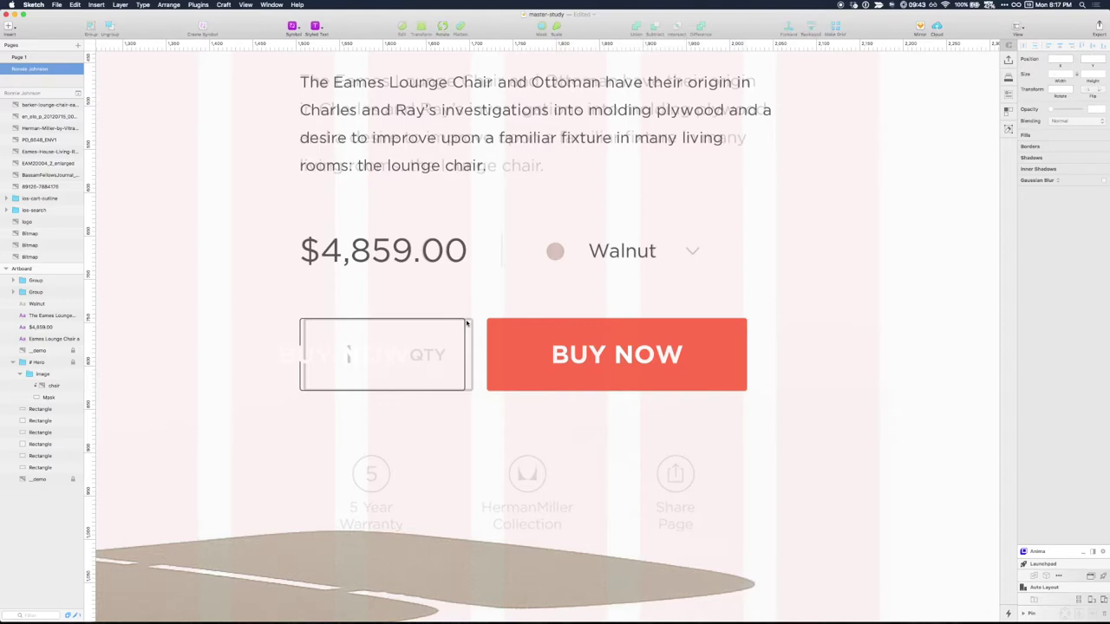
left_click(411, 317)
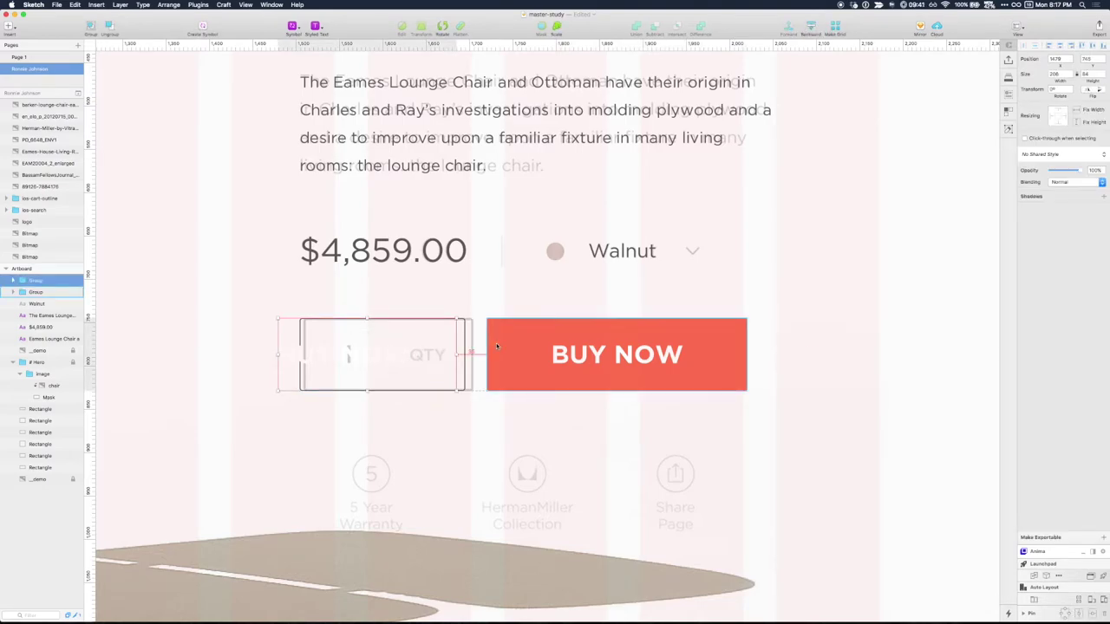
key("Escape")
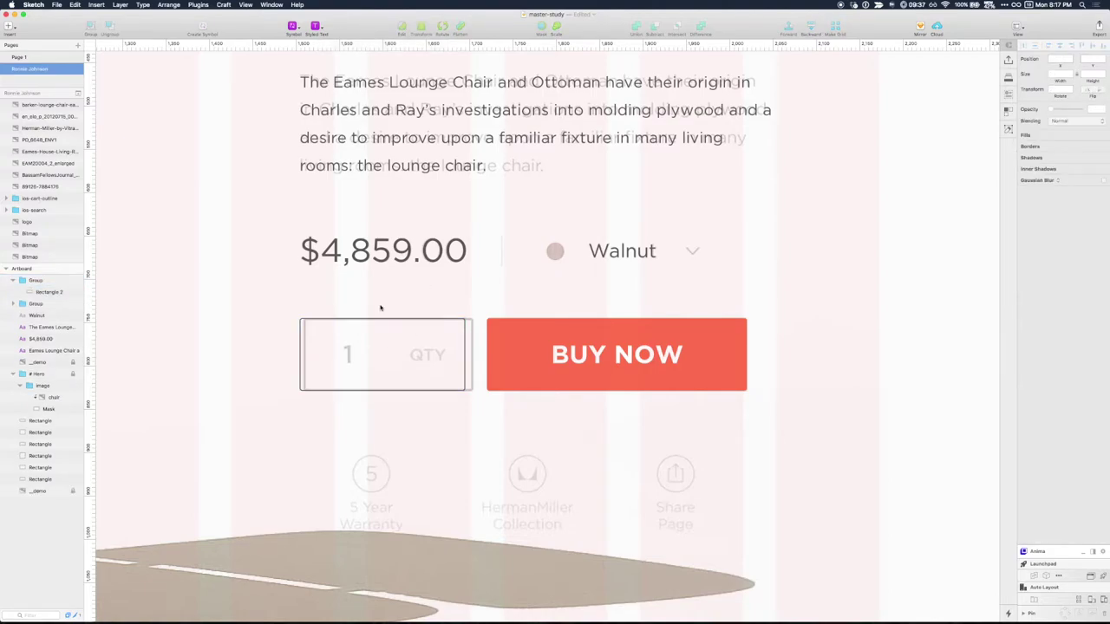
- Increase the outlined quantity box's width to 196 px and check its spacing to the BUY NOW button
left_click(468, 353)
key("alt")
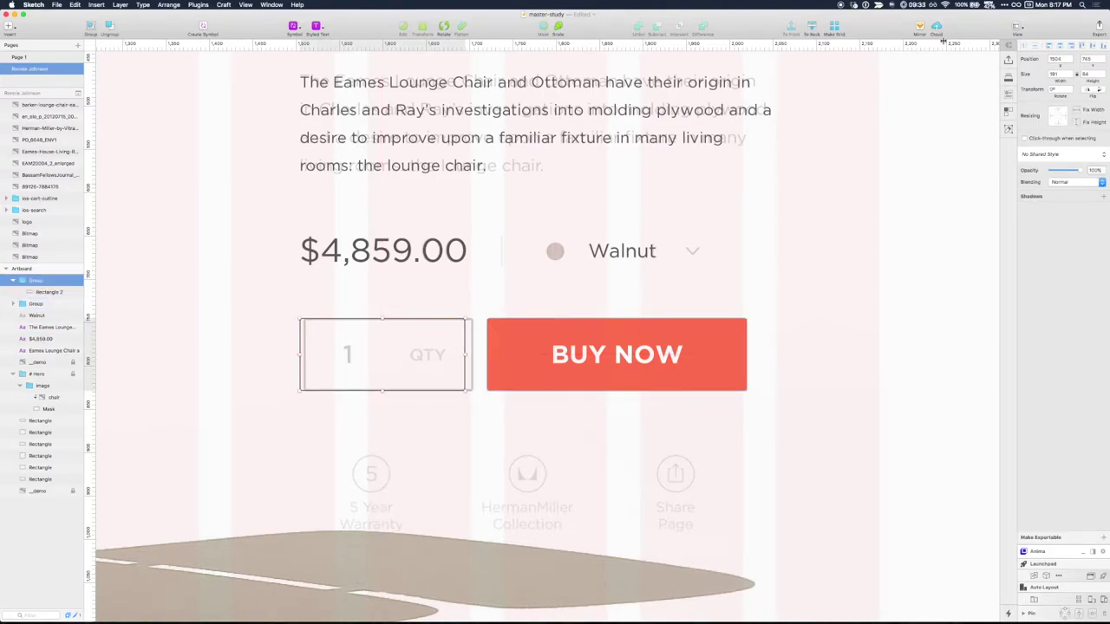
left_click(1070, 73)
left_click(1070, 73)
left_click(1071, 73)
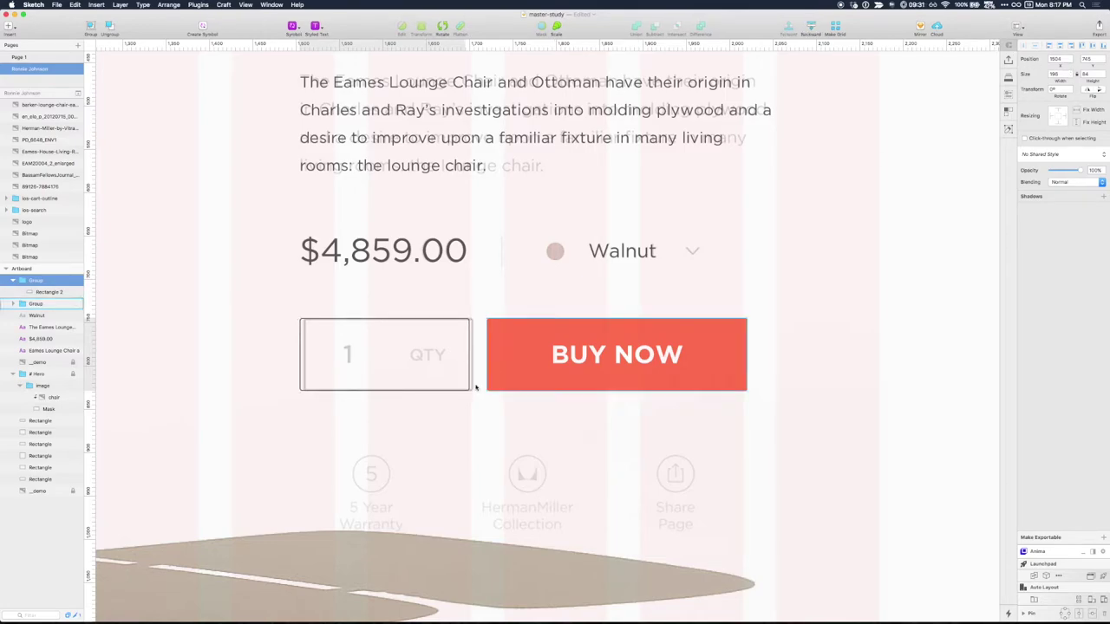
key("alt")
key("Escape")
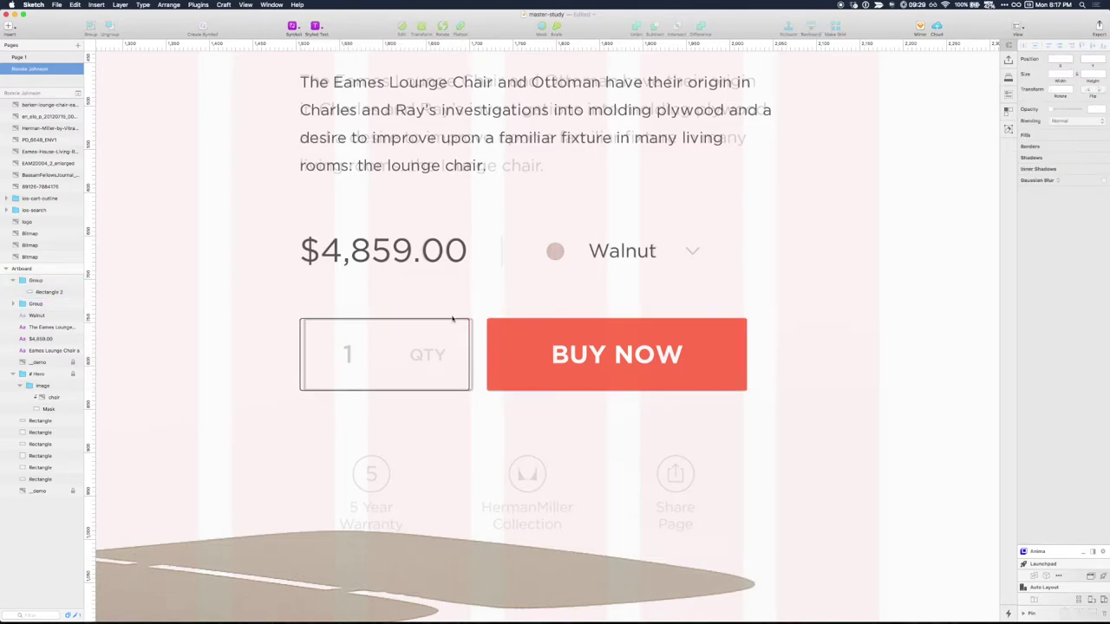
left_click(351, 249)
left_click_drag(345, 247, 381, 357)
left_click(375, 353)
key("super+z")
left_click(375, 365)
key("super+z")
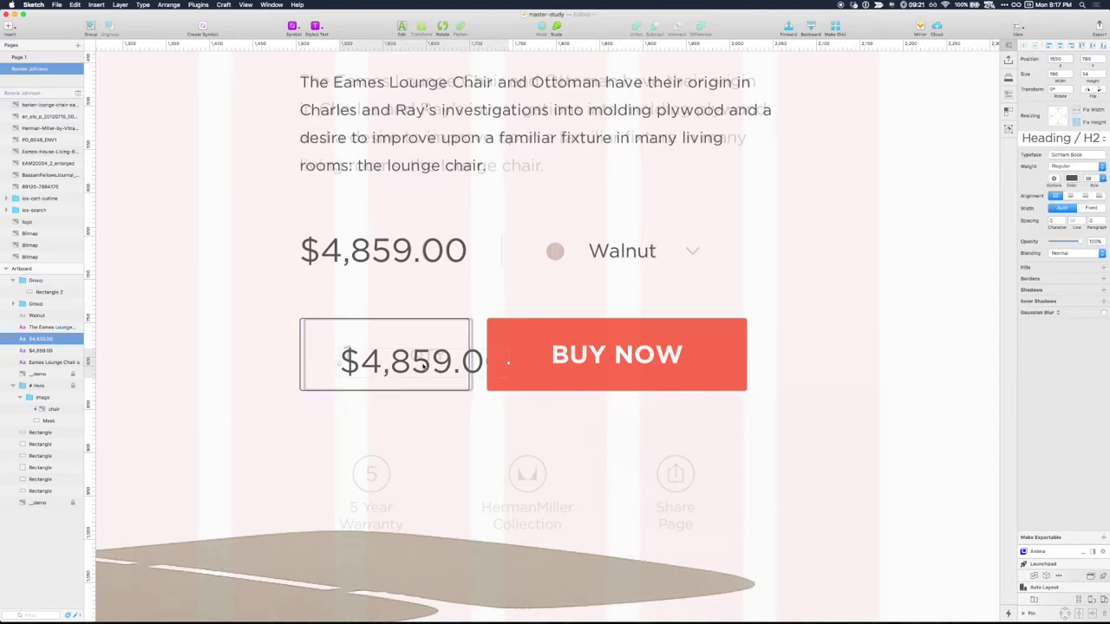
left_click(404, 325)
double_click(405, 325)
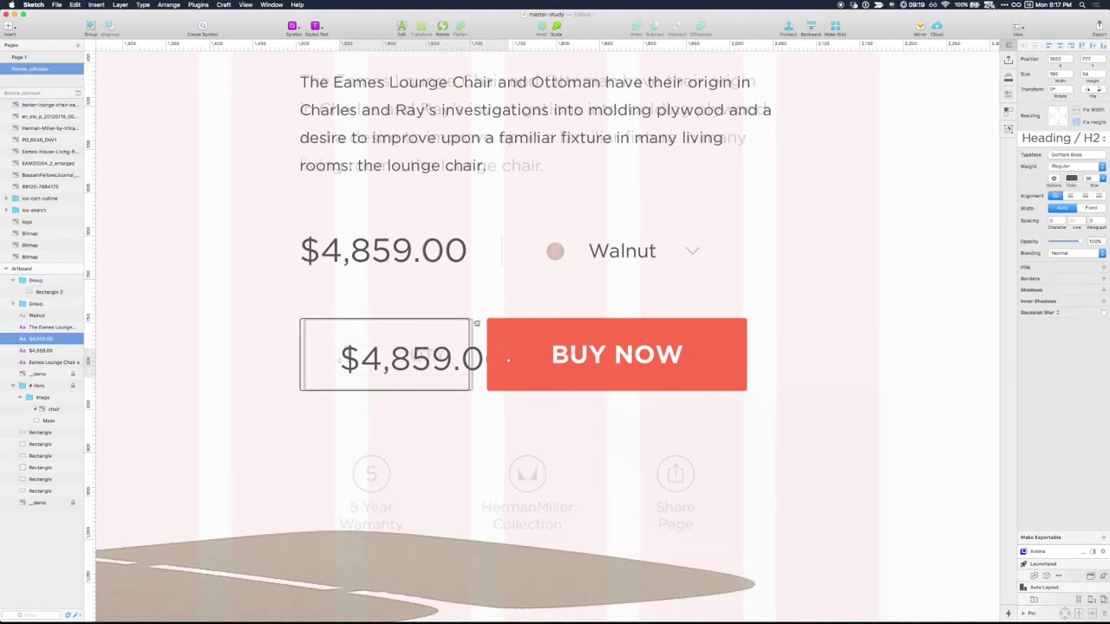
left_click_drag(474, 363, 453, 296)
double_click(454, 295)
key("super+a")
type("1")
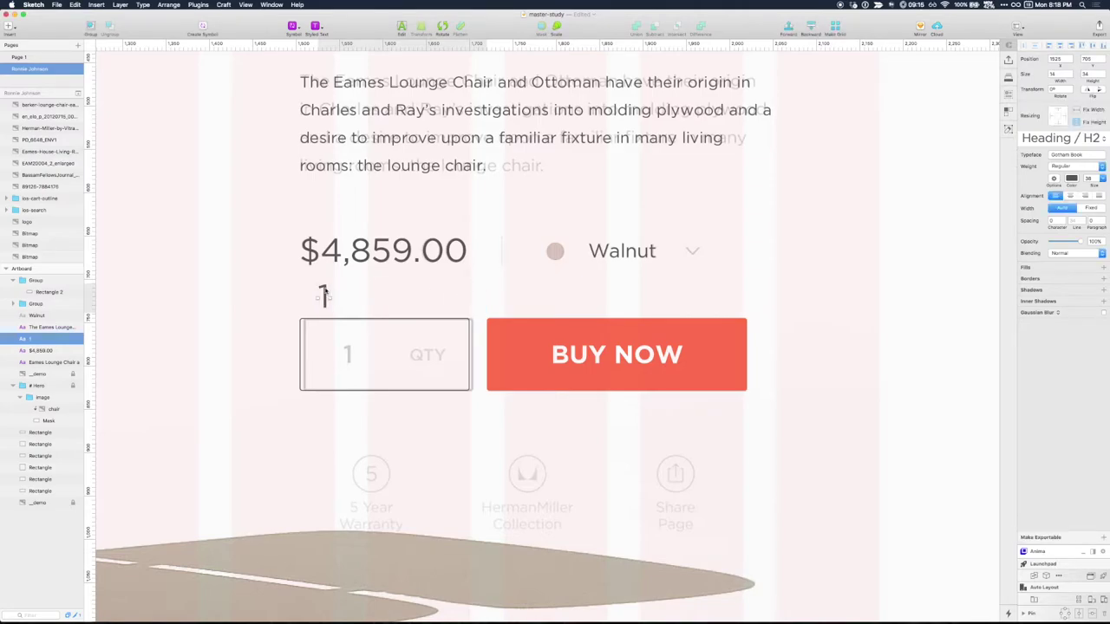
key("ctrl+alt+super+Up")
left_click_drag(331, 296, 361, 352)
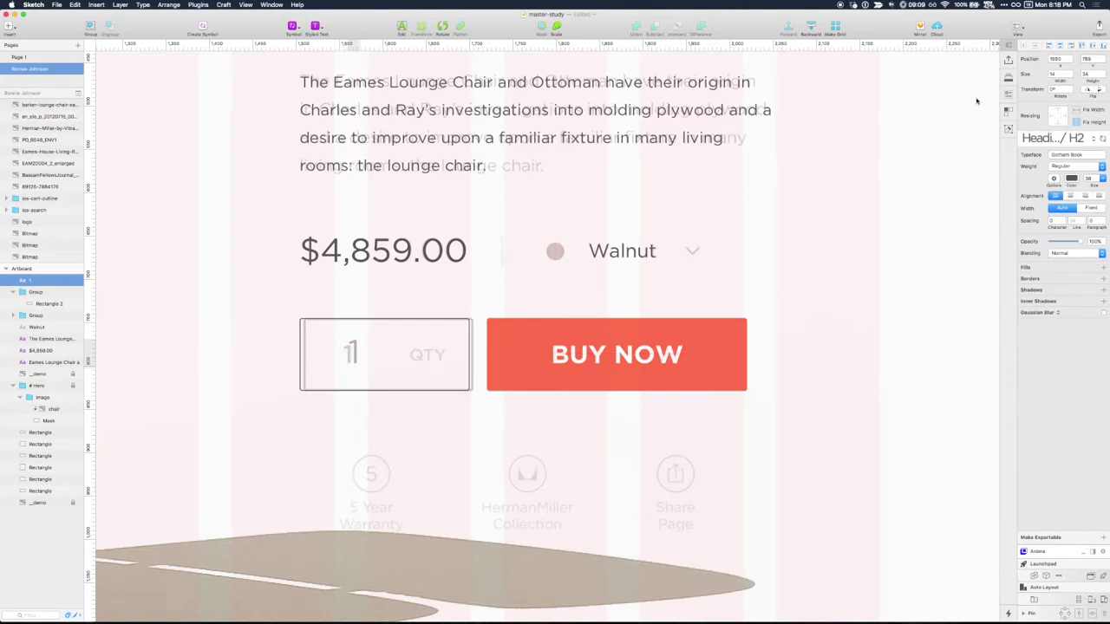
- Duplicate the $4,859.00 price text just below the original and replace the copy's text with "1"
left_click_drag(404, 250, 404, 291)
double_click(413, 291)
type("1")
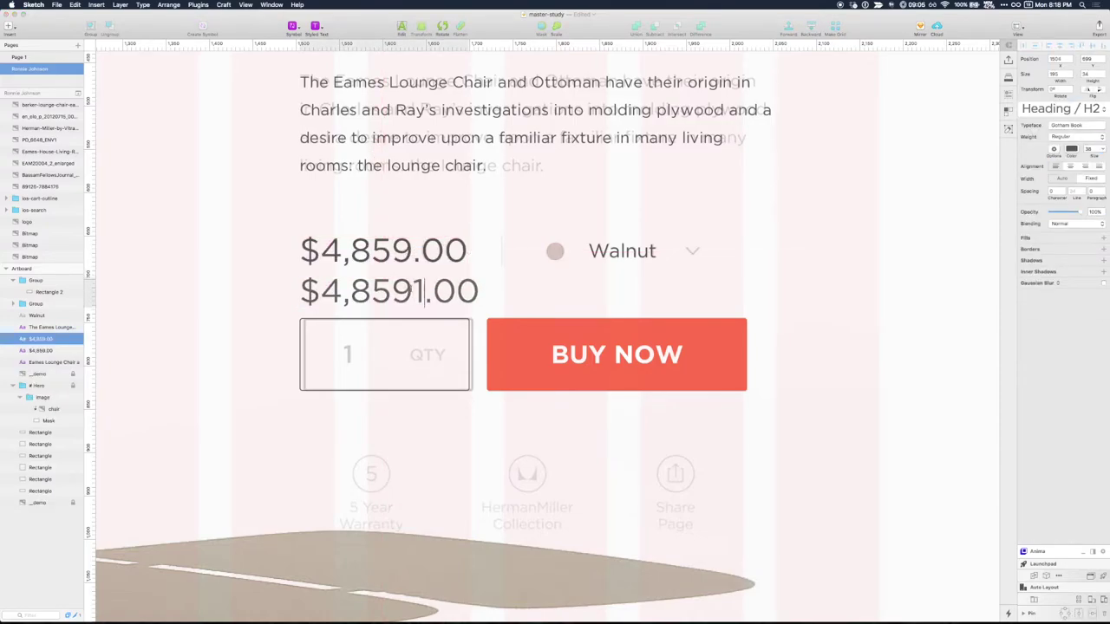
key("super+a")
type("1")
key("Escape")
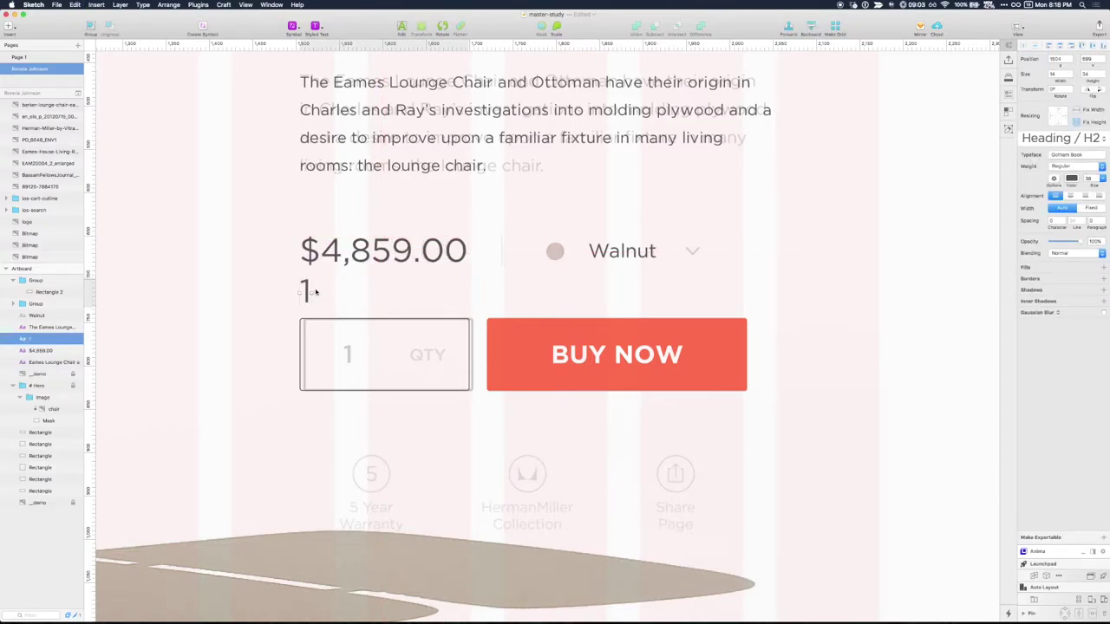
- Reduce the "1" text to font size 29 and set its typeface to Gotham Bold
key("super+alt+minus")
key("super+alt+minus")
key("super+alt+minus")
key("super+alt+minus")
key("super+alt+minus")
key("super+alt+minus")
key("super+alt+minus")
key("super+alt+minus")
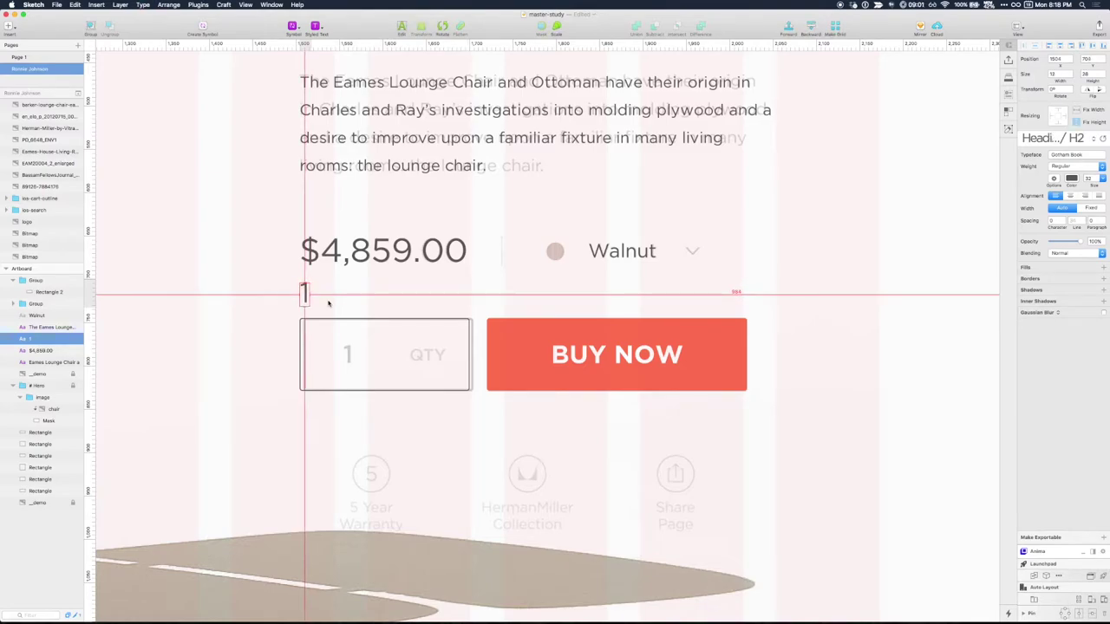
key("super+alt+minus")
key("super+alt+minus")
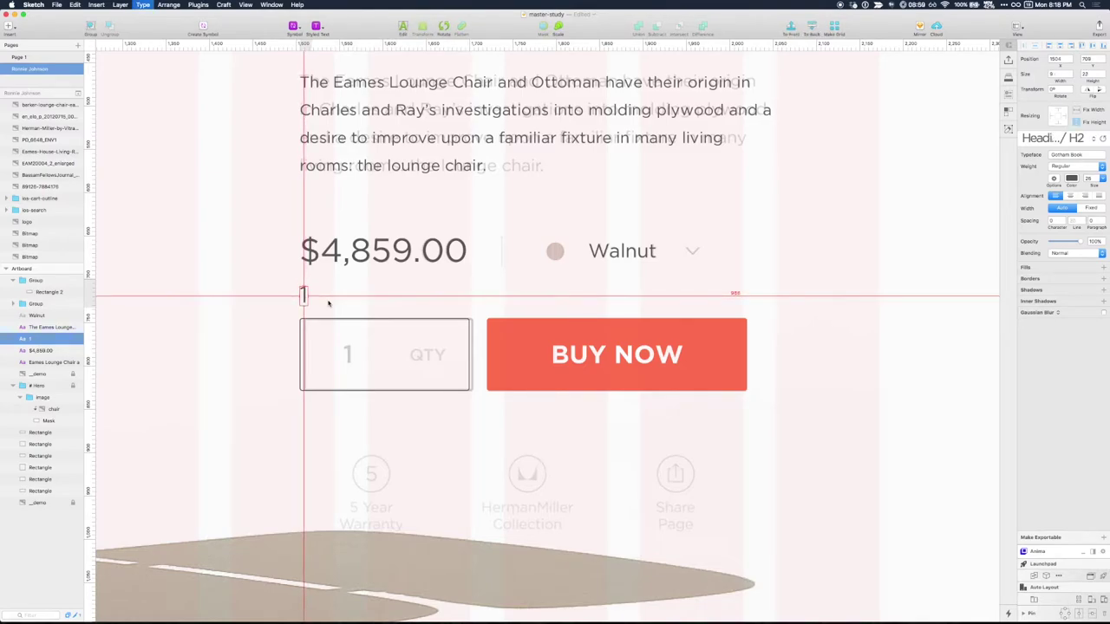
key("super+alt+plus")
left_click(1091, 155)
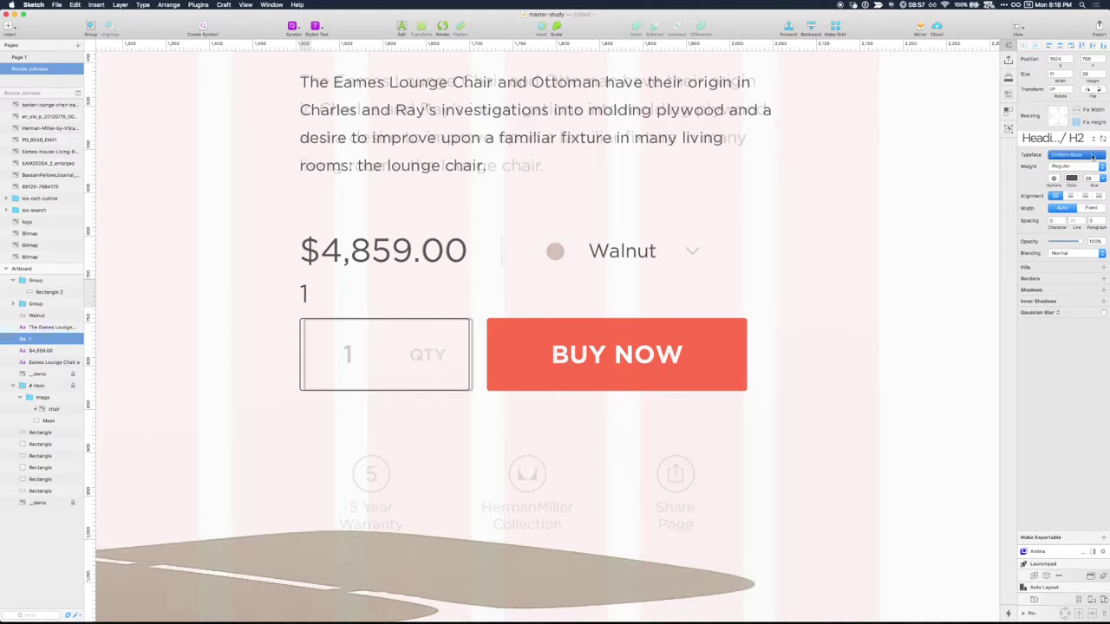
left_click(1056, 190)
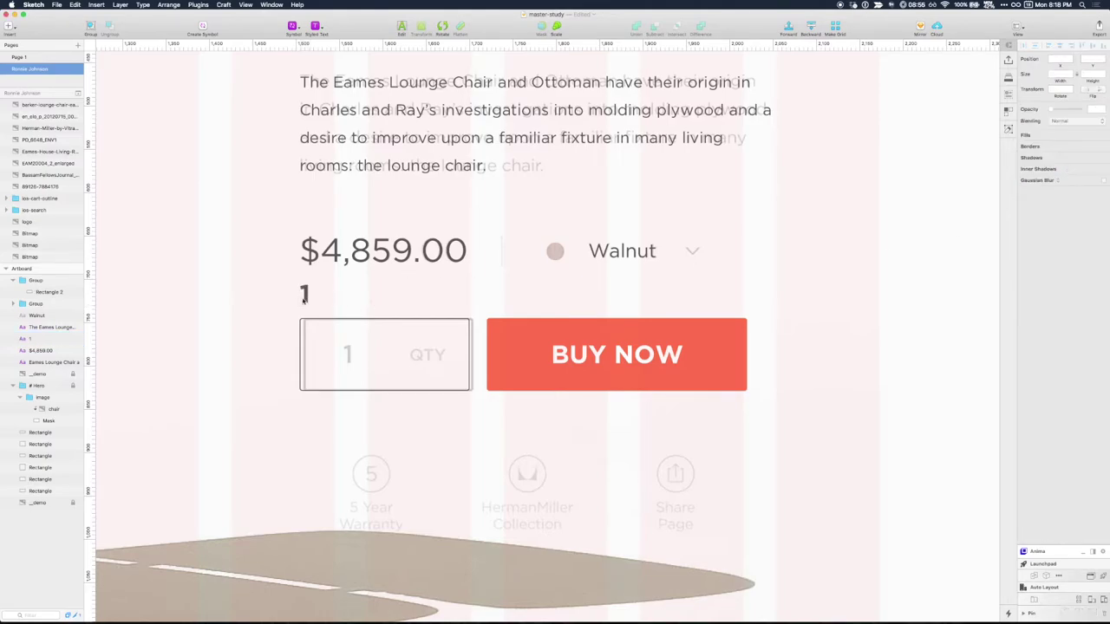
- Move the "1" over the reference's quantity number and bring it to the front
left_click_drag(304, 293, 348, 353)
key("ctrl+alt+super+Up")
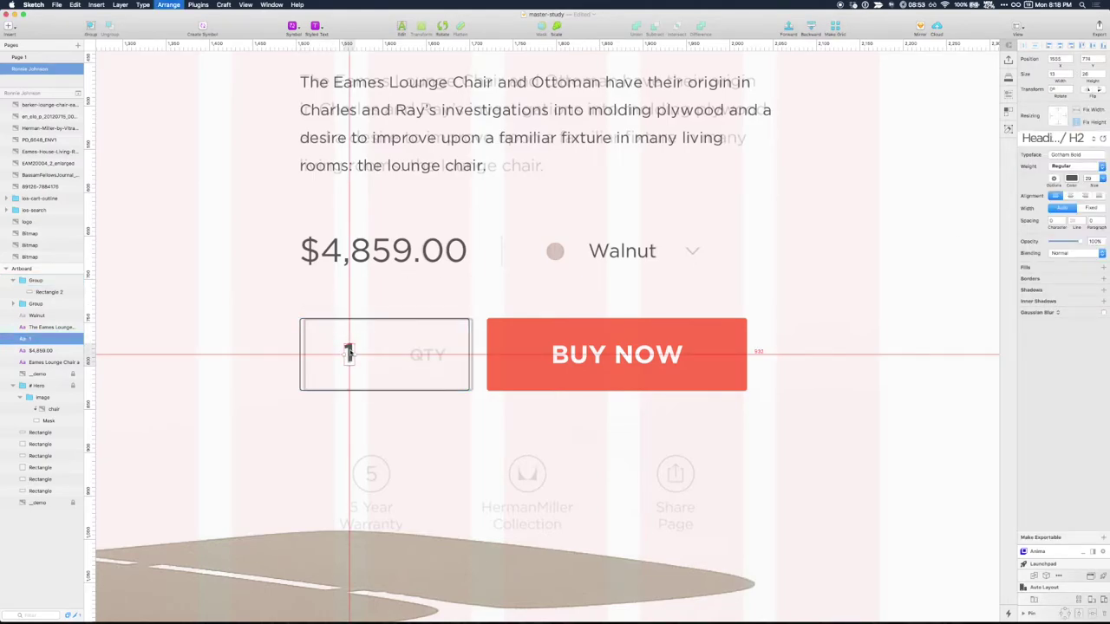
left_click(376, 295)
left_click(350, 355)
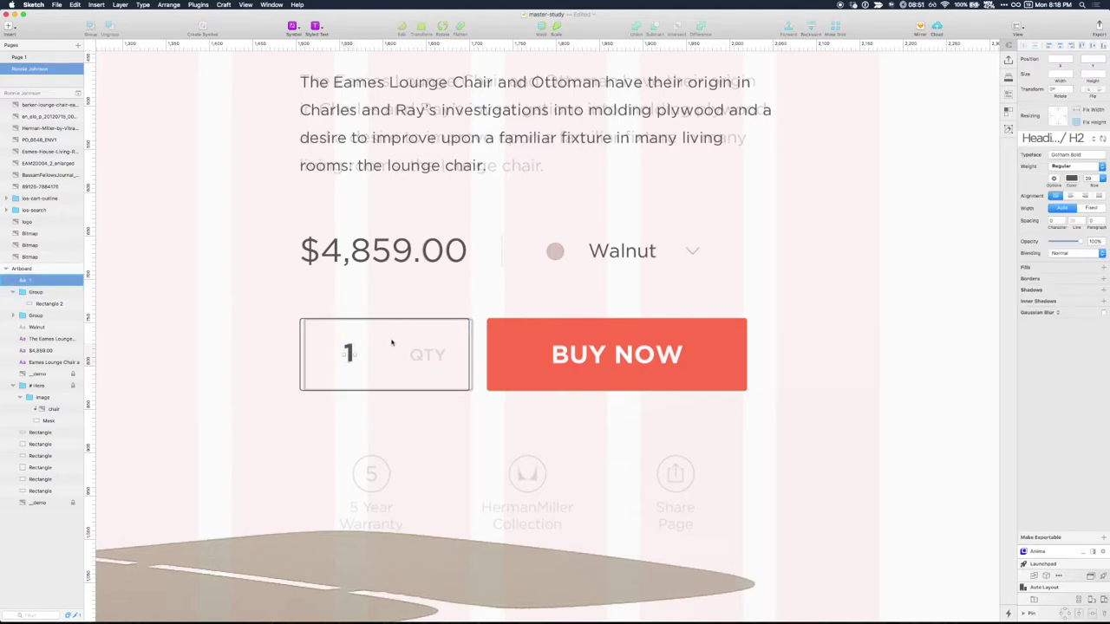
- Change the typeface of the quantity "1" to Gotham Medium
left_click(1084, 155)
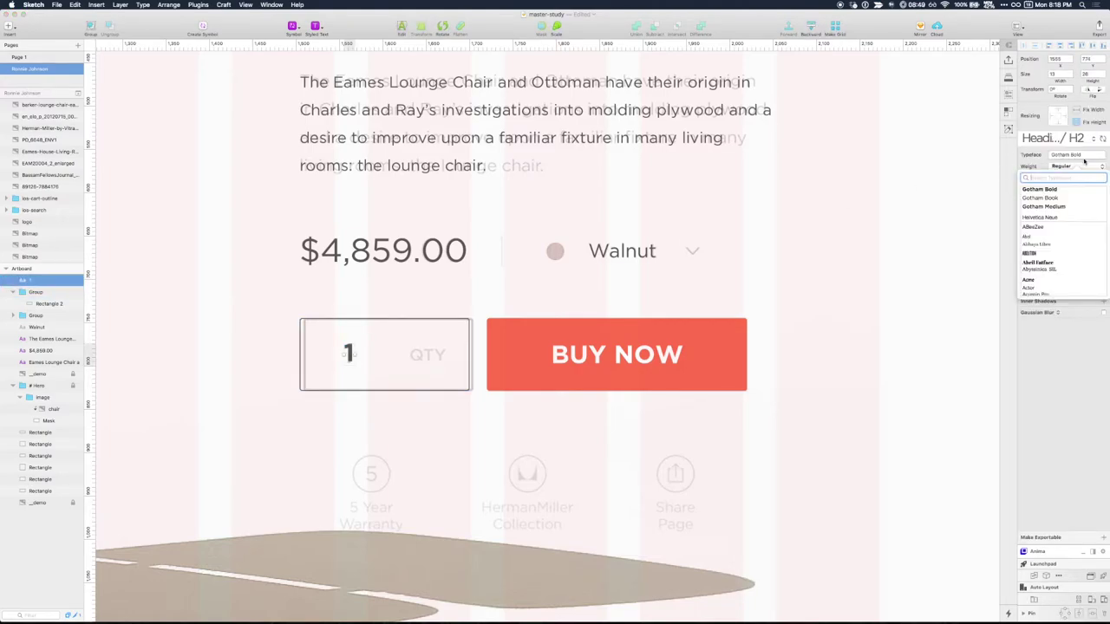
left_click(1054, 206)
left_click(429, 299)
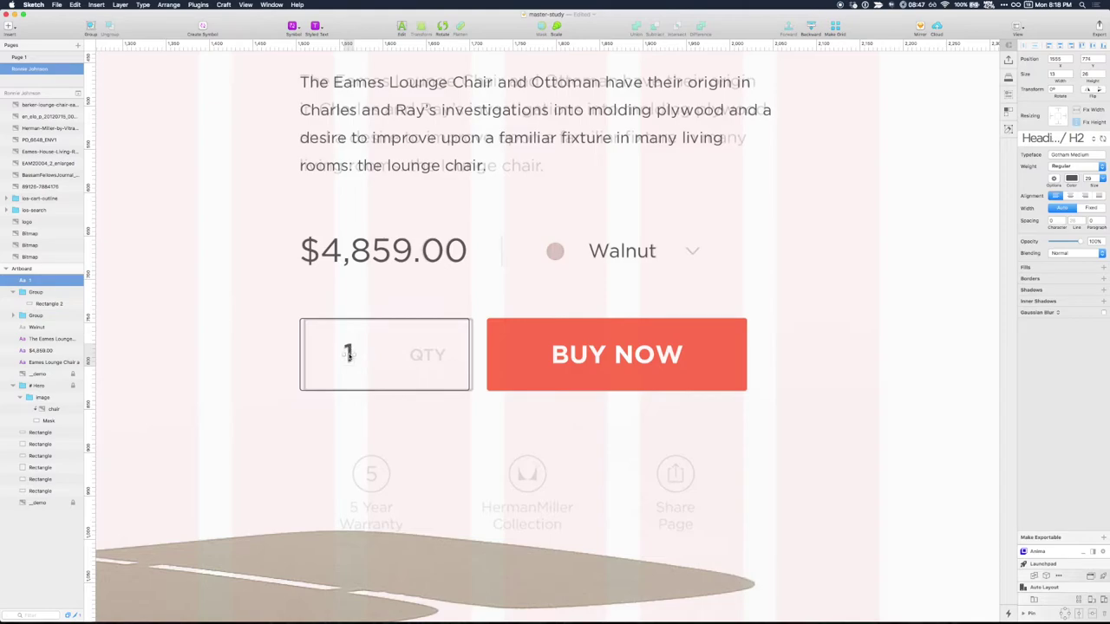
- Duplicate the "1" over the reference's QTY label and change the copy's text to "QTY"
left_click_drag(348, 353, 413, 354)
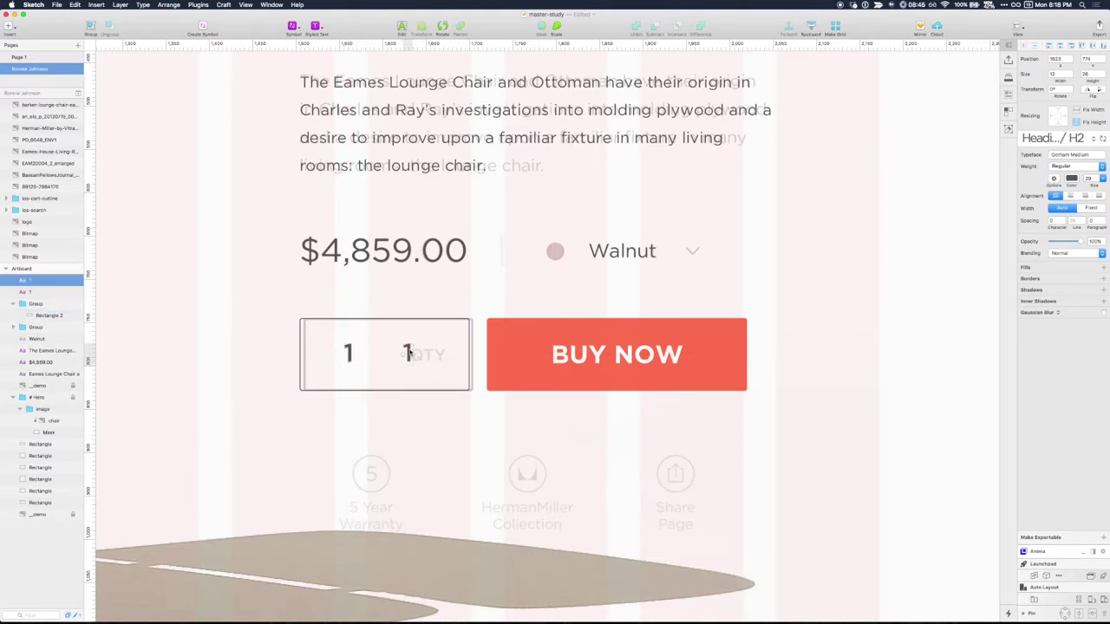
double_click(407, 353)
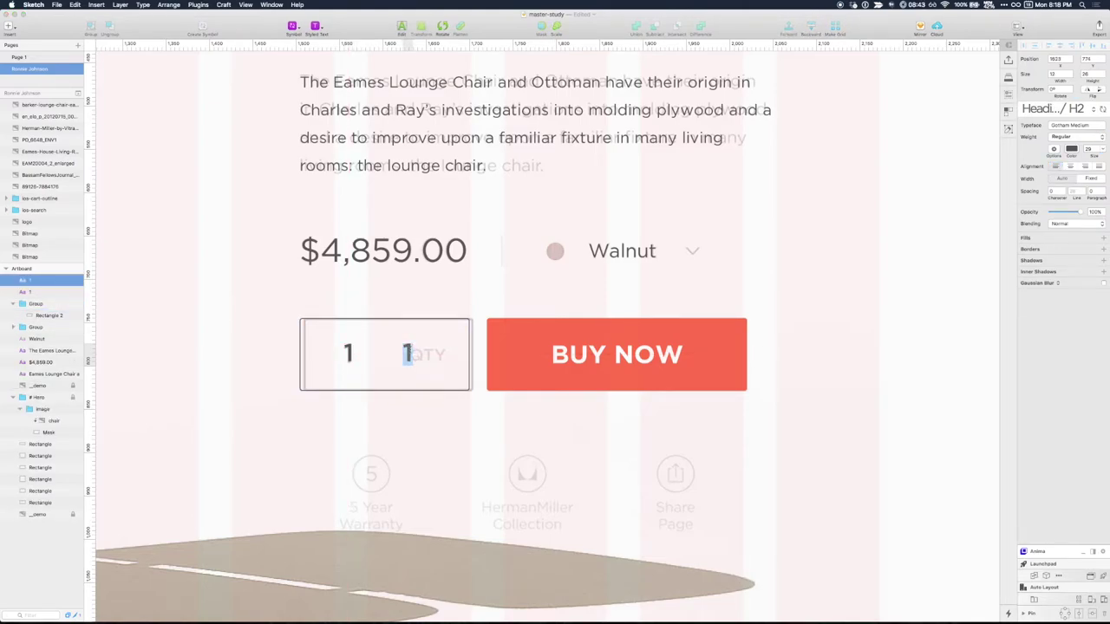
type("QTY")
key("Escape")
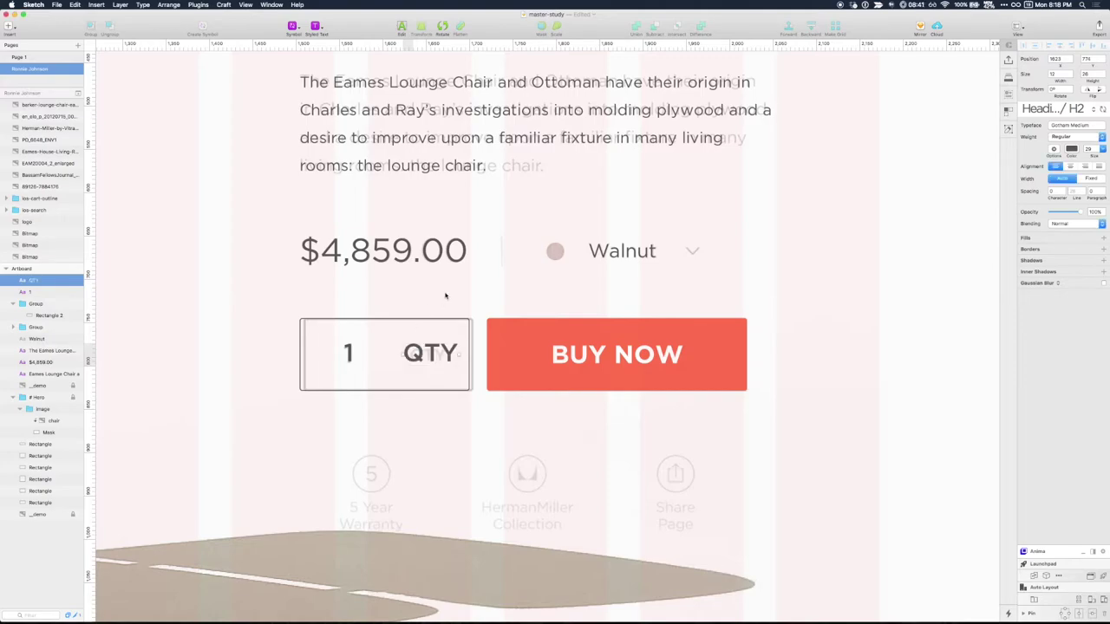
- Reduce the QTY label's font size to 20 and move it over the QTY text in the reference
key("alt+super+minus")
key("alt+super+minus")
key("alt+super+minus")
key("alt+super+minus")
key("alt+super+minus")
key("alt+super+minus")
key("alt+super+minus")
key("alt+super+minus")
key("alt+super+minus")
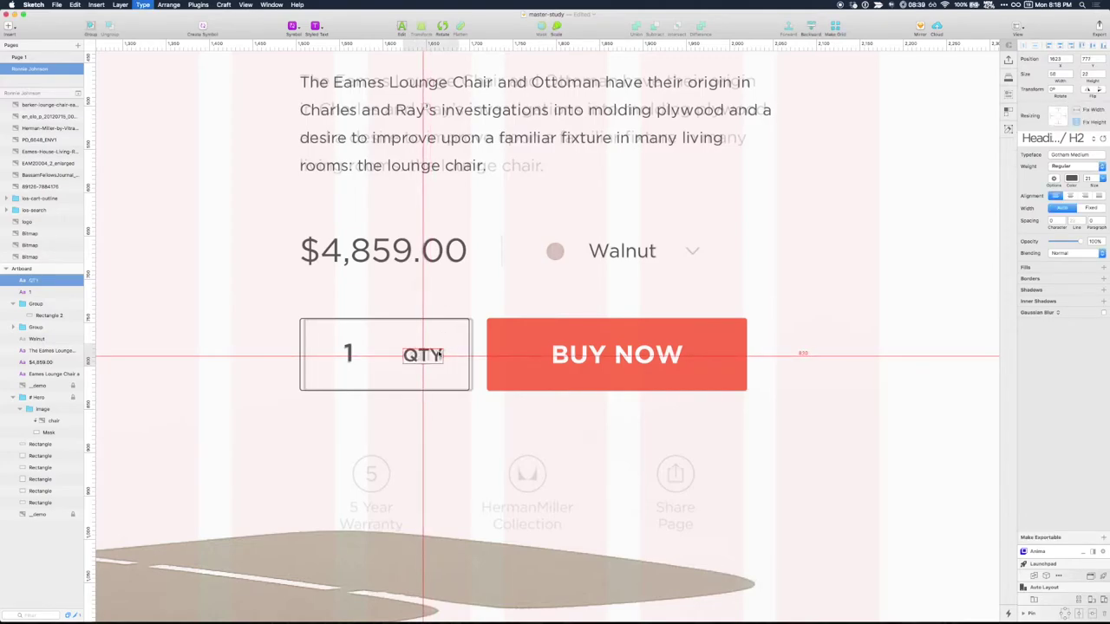
left_click_drag(438, 353, 440, 353)
key("Right")
key("Right")
key("Right")
key("Right")
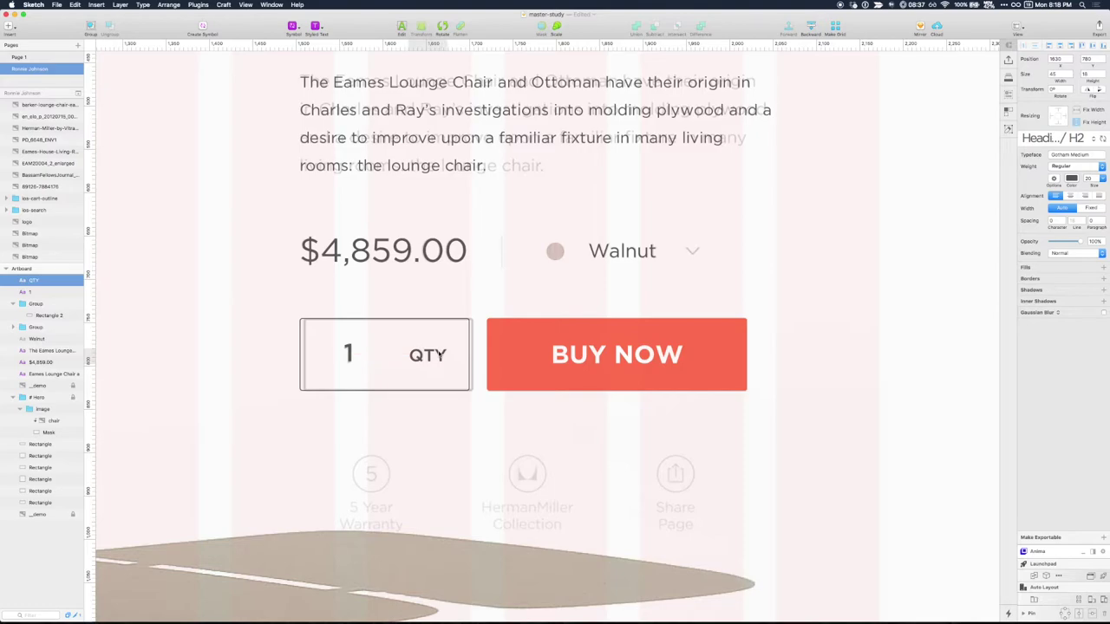
- Recolor the QTY label with the light gray document color
left_click(1074, 180)
left_click(1058, 320)
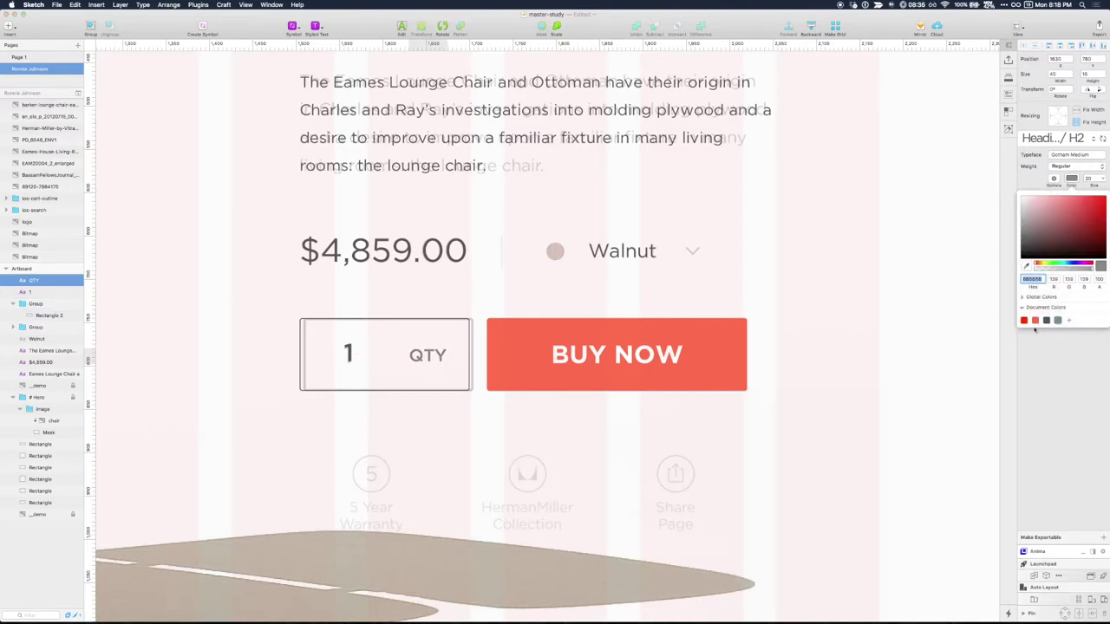
key("Escape")
left_click(349, 351)
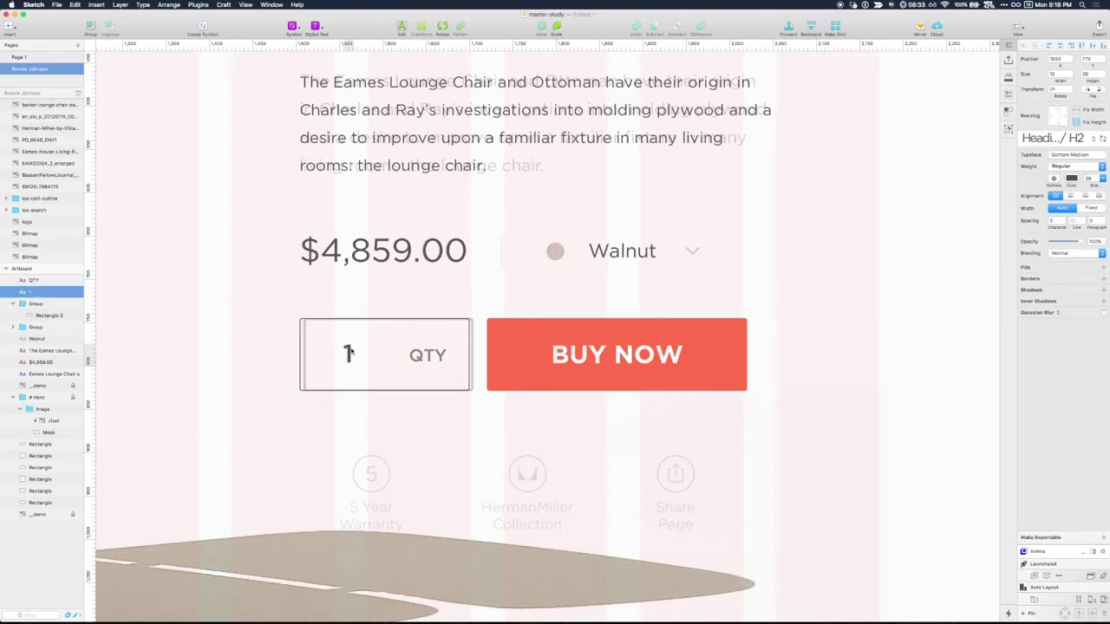
key("Escape")
- Hide the reference overlay and review the rebuilt product section and the blank blocks below it
left_click(73, 388)
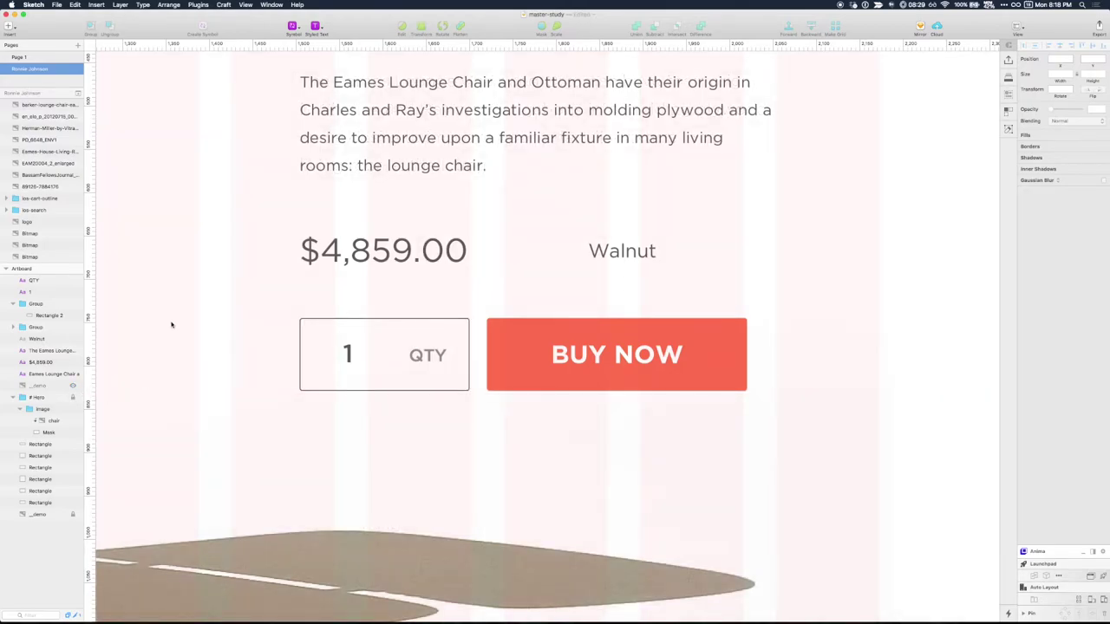
key("super+minus")
key("super+minus")
key("super+plus")
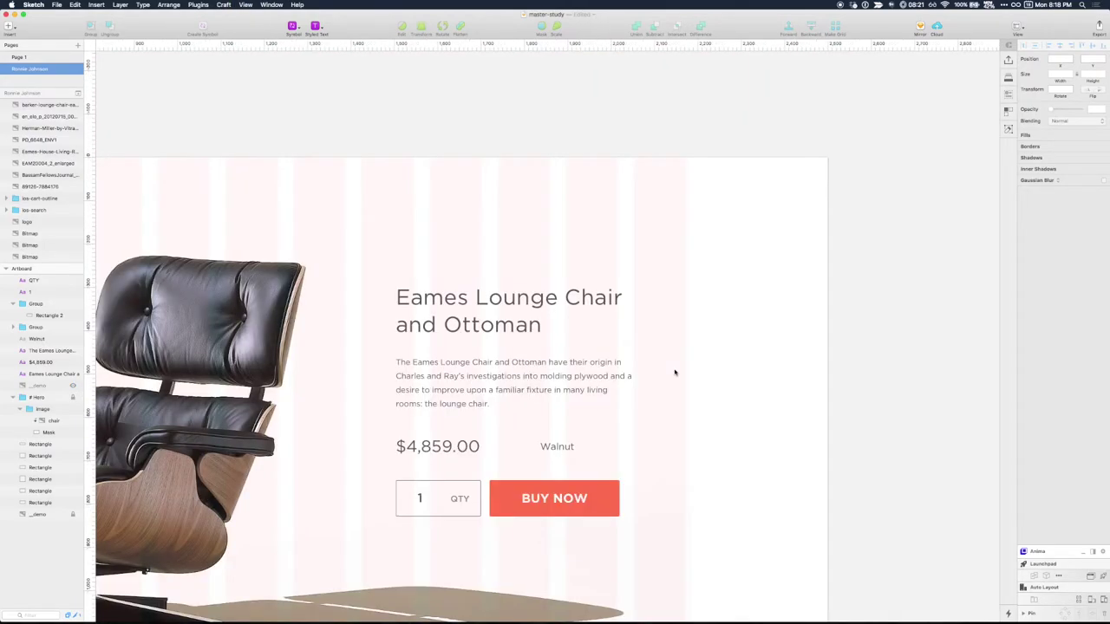
left_click_drag(647, 408, 682, 321)
key("super+minus")
key("super+minus")
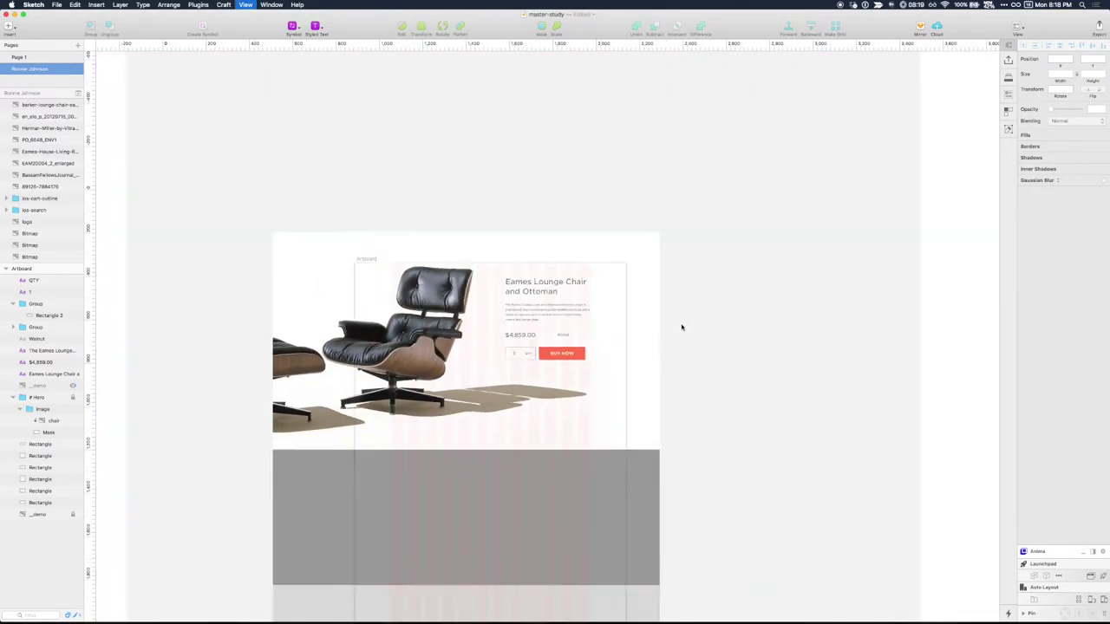
key("super+plus")
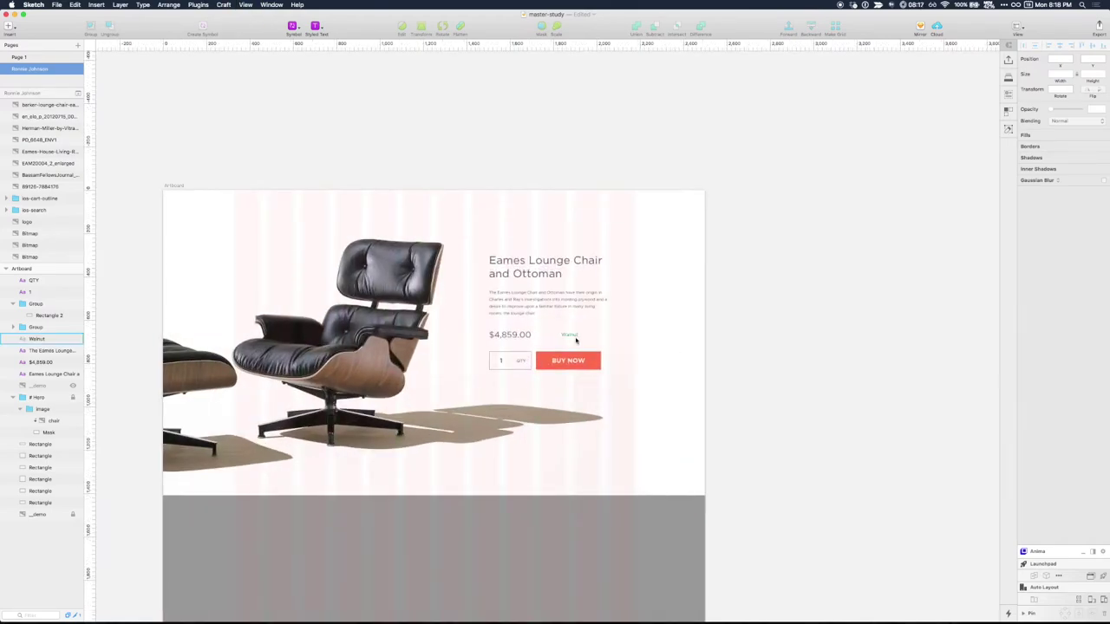
left_click_drag(612, 416, 675, 202)
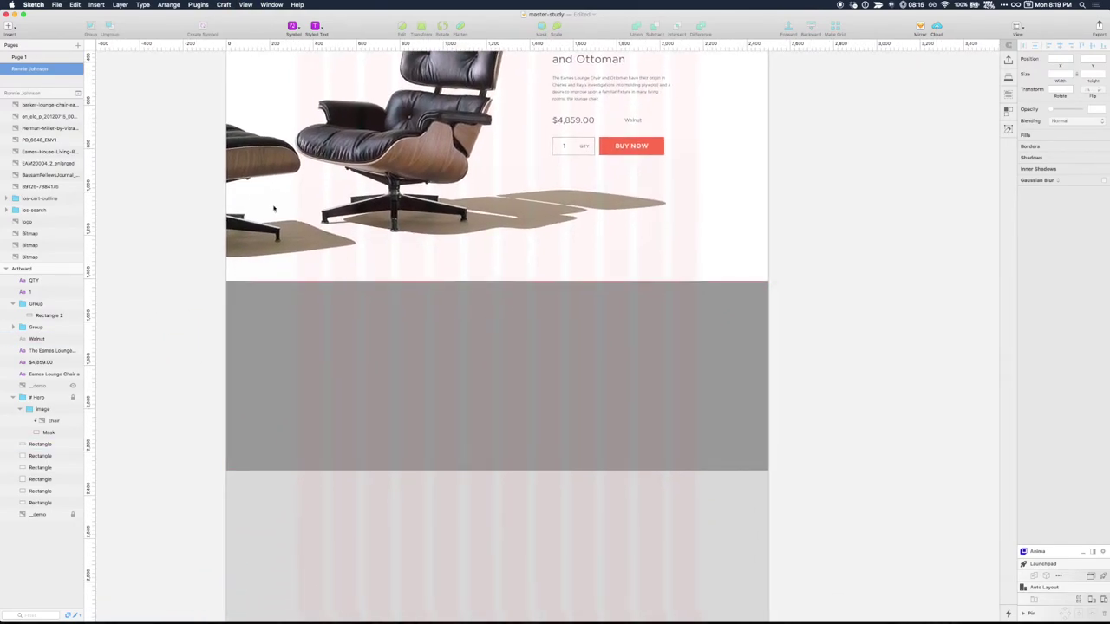
- Show the reference overlay and move the living-room photo with the lounge chair next to the artboard
left_click(73, 386)
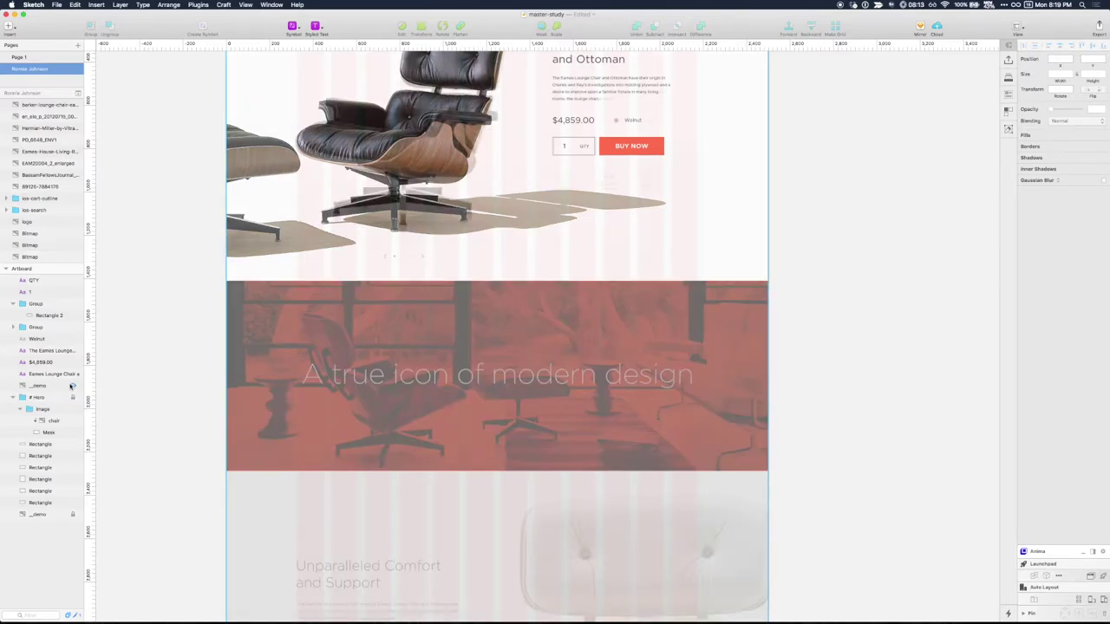
key("super+minus")
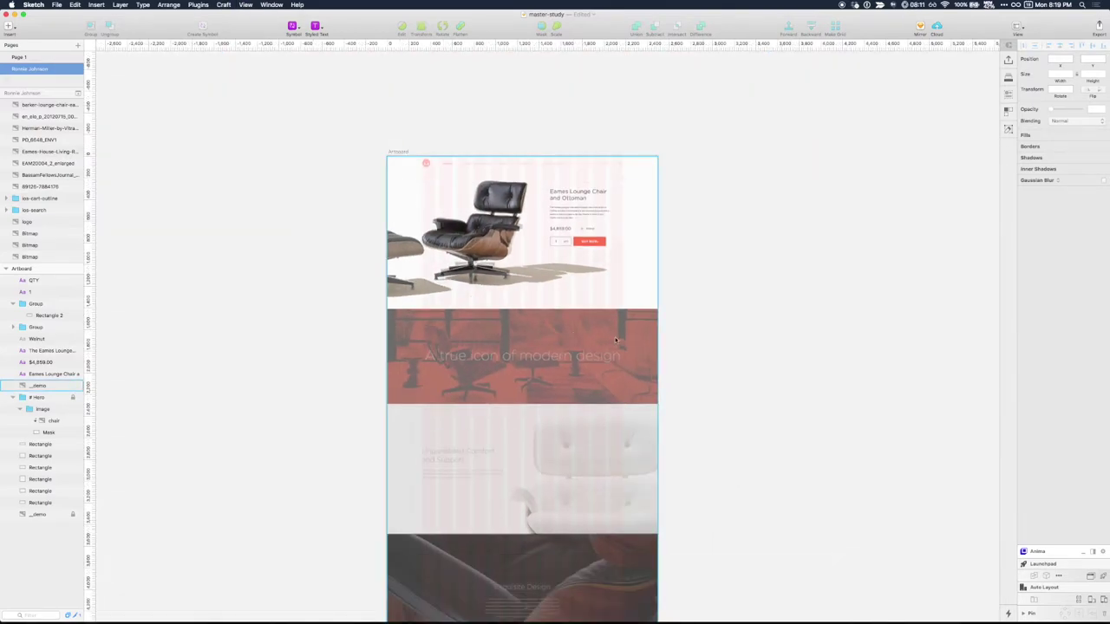
key("super+minus")
left_click_drag(738, 416, 436, 320)
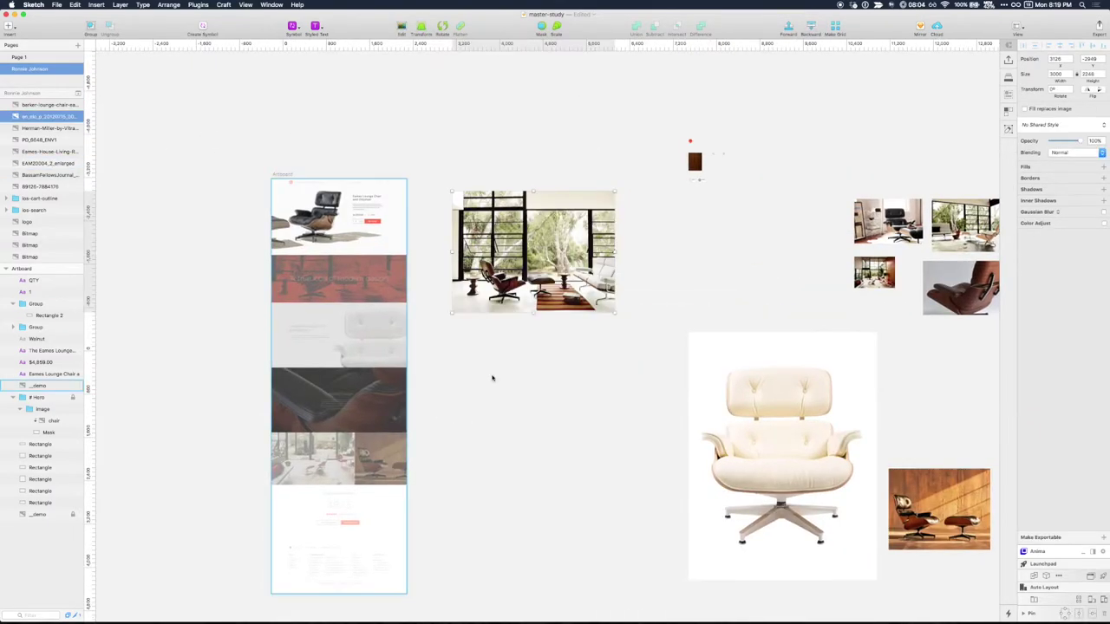
key("super+plus")
scroll(492, 377, "up", 3)
scroll(555, 434, "left", 6)
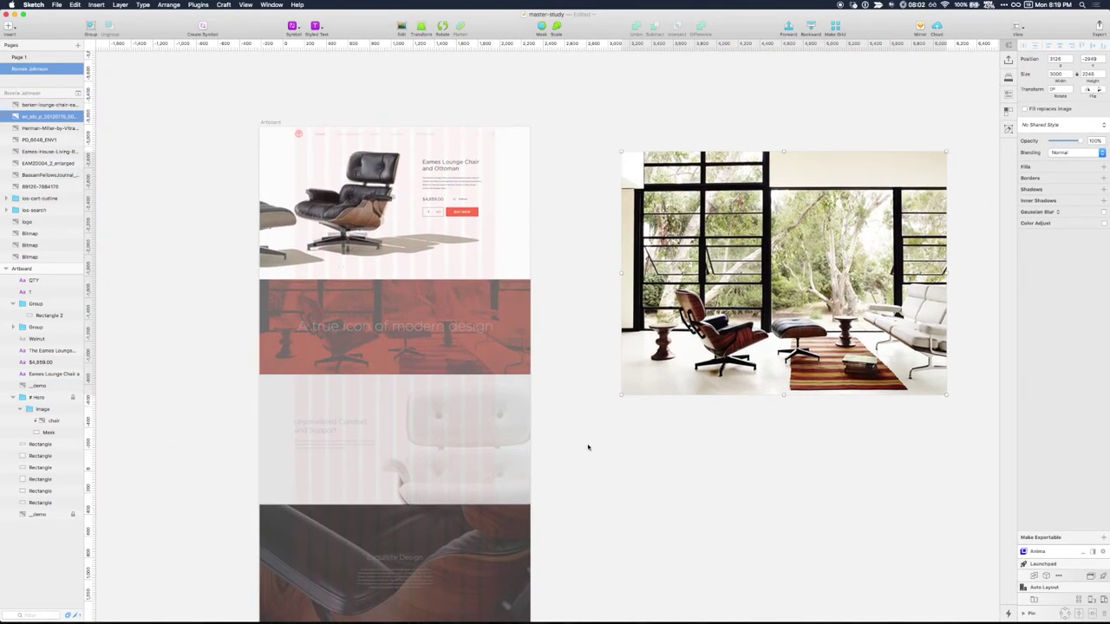
- Hide the reference overlay and column grid, and move the living-room photo onto the artboard over the gray banner rectangle
left_click(267, 123)
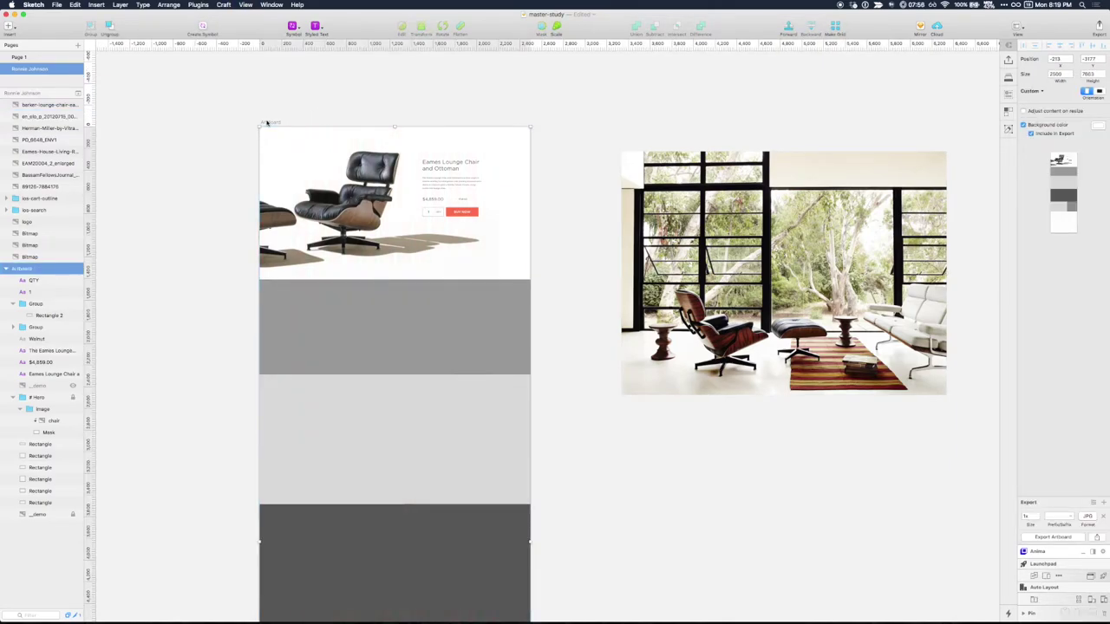
left_click(572, 227)
left_click(708, 309)
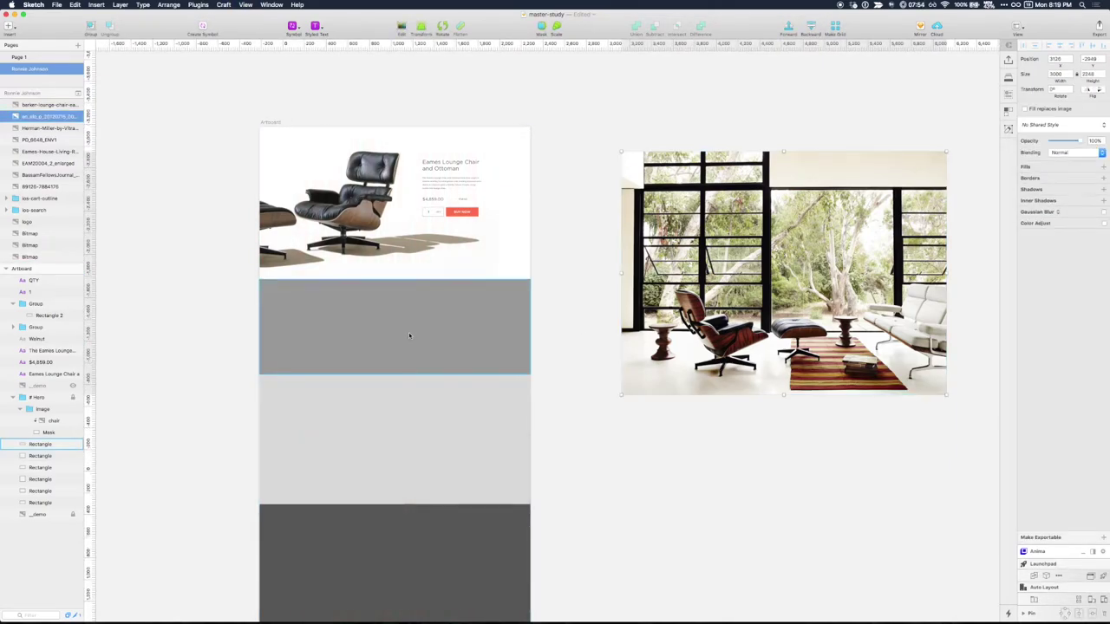
left_click_drag(622, 209, 319, 320)
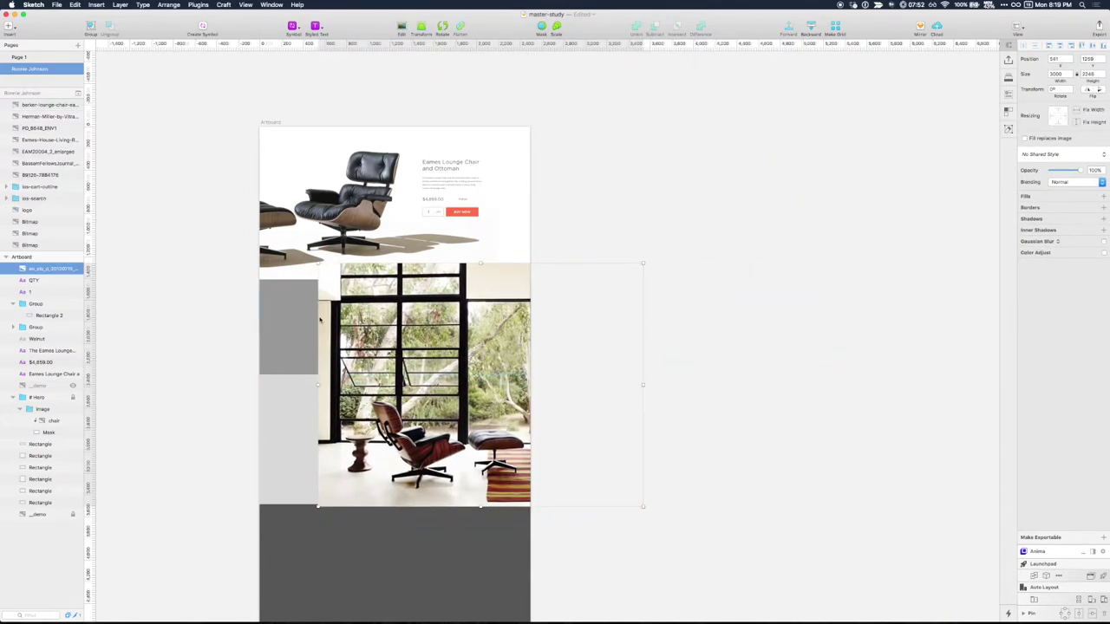
- Group the living-room photo with the gray banner rectangle and use the rectangle as the photo's mask
left_click(290, 314)
key("super+g")
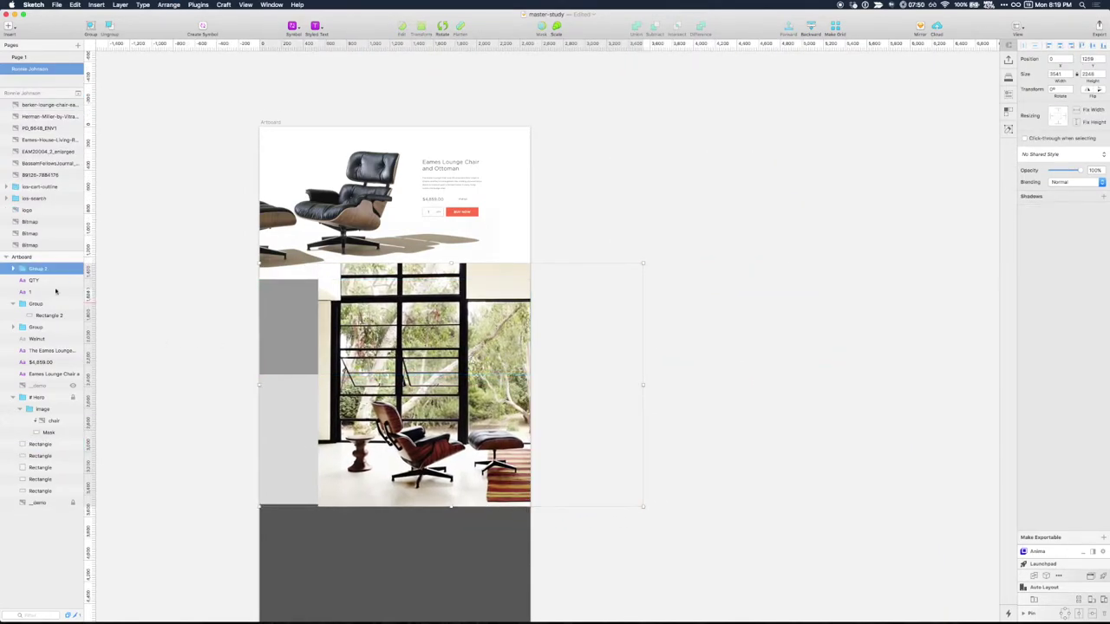
left_click(14, 270)
left_click(41, 281)
left_click(47, 292, "shift")
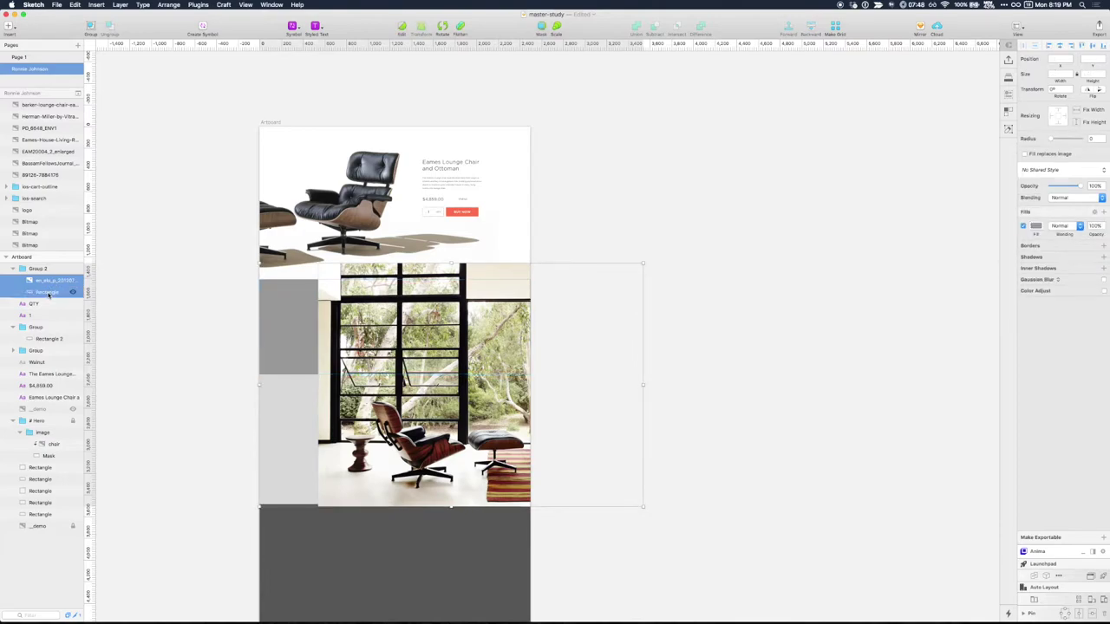
right_click(49, 292)
left_click(65, 500)
- Reposition the photo inside the banner mask so the lounge chair, ottoman and side tables fill the banner
left_click(425, 330)
left_click(423, 329, "super")
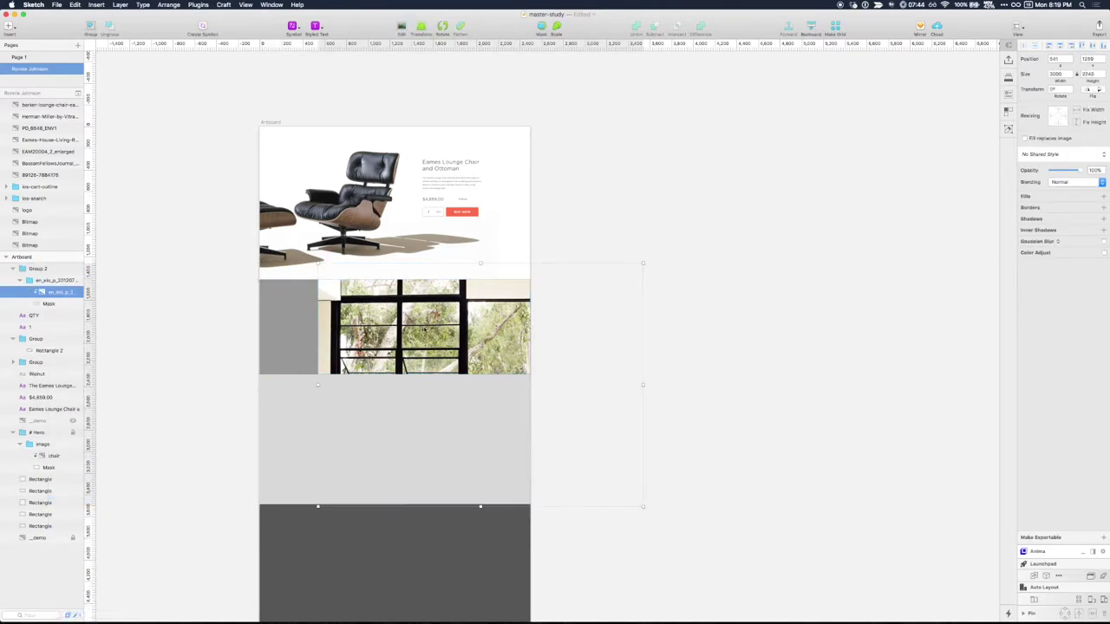
left_click_drag(423, 330, 332, 215)
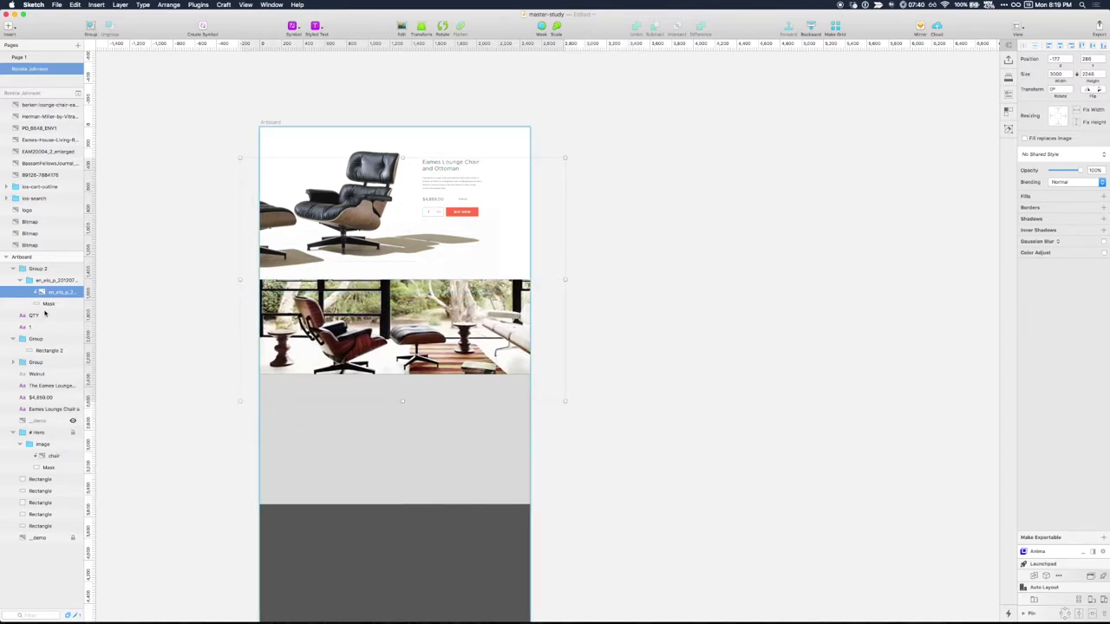
- Move the __demo reference layer to the front of the artboard's layers and show it
left_click_drag(45, 314, 44, 266)
left_click(74, 271)
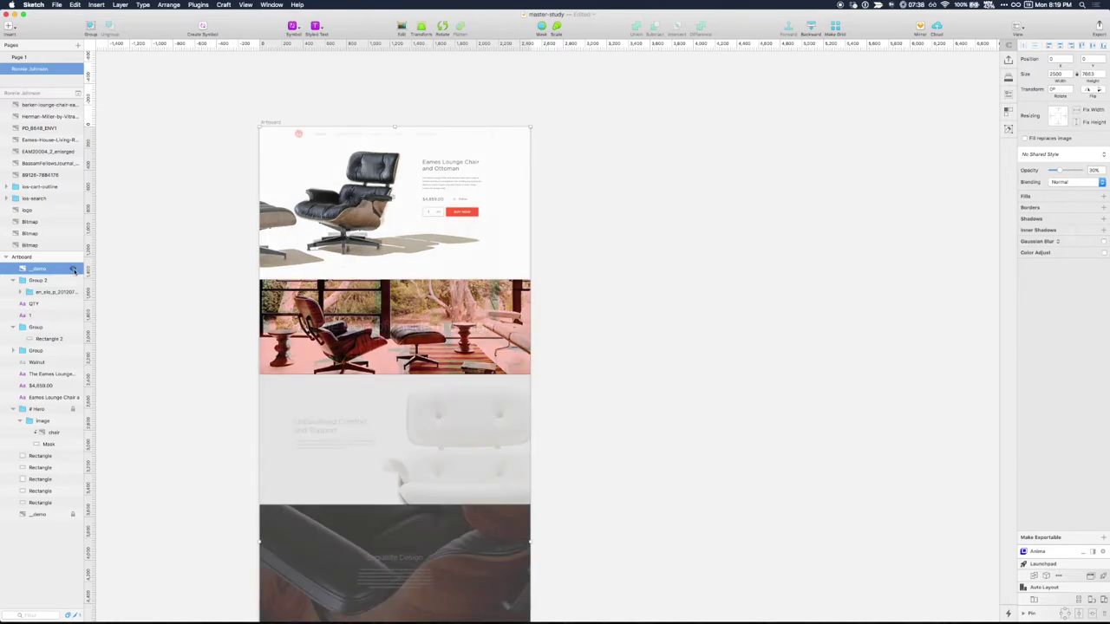
key("super+plus")
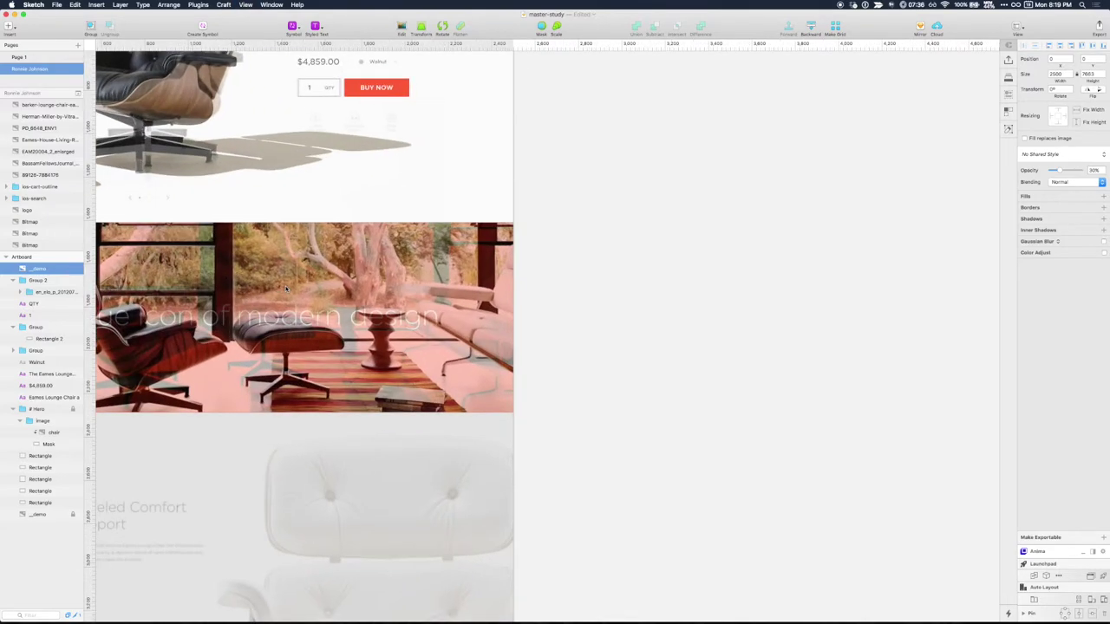
- Nudge the photo left and up inside its mask to X -263, lining it up with the reference banner
scroll(546, 332, "left", 10)
left_click(20, 292)
left_click(51, 304)
key("shift+Right")
key("shift+Right")
key("shift+Left")
key("shift+Left")
key("shift+Left")
key("shift+Left")
key("shift+Left")
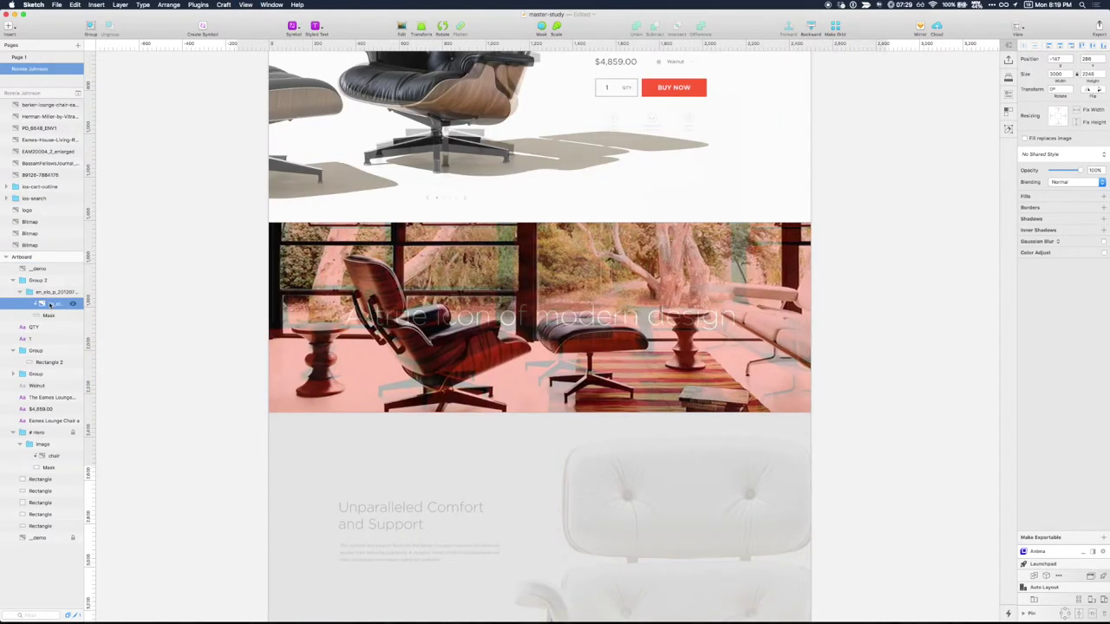
key("shift+Left")
key("shift+Left")
key("shift+Left")
key("shift+Left")
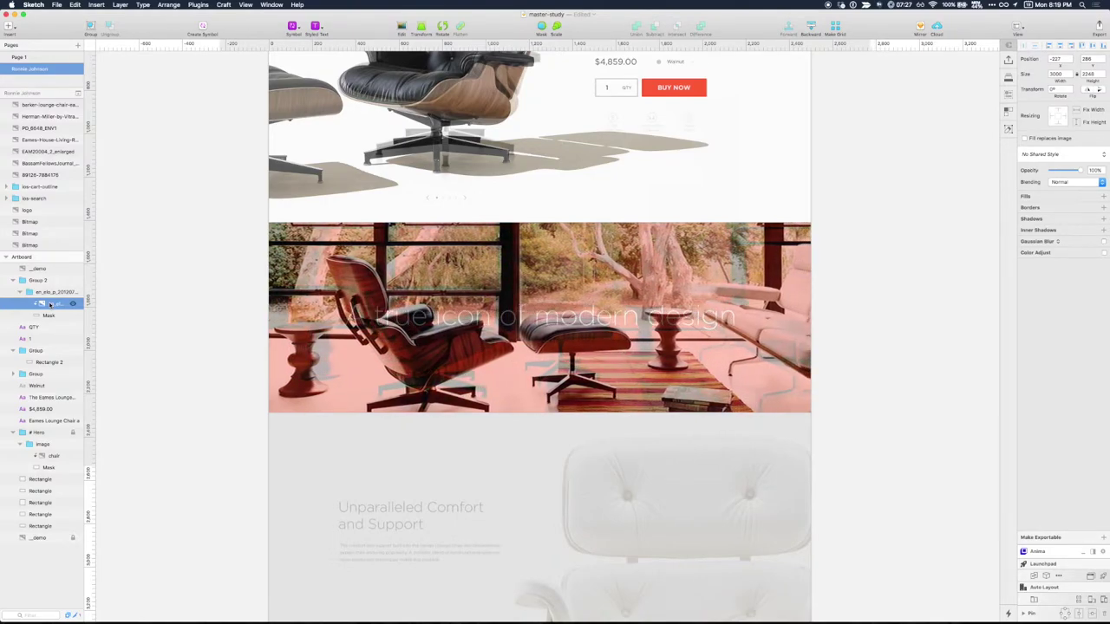
key("shift+Down")
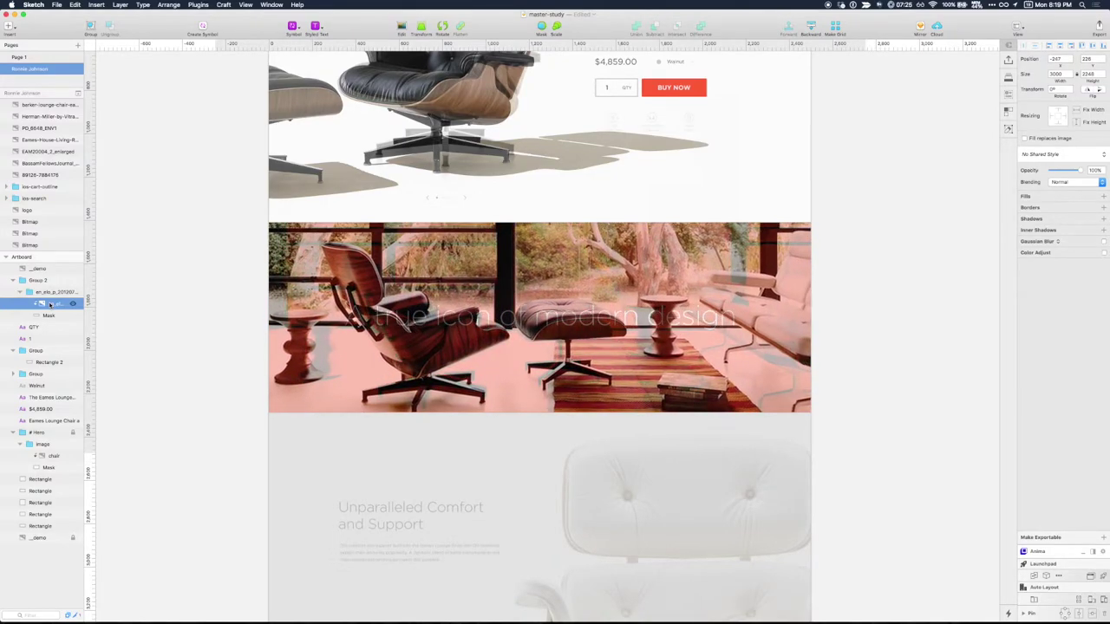
key("Left")
key("Left")
key("shift+Left")
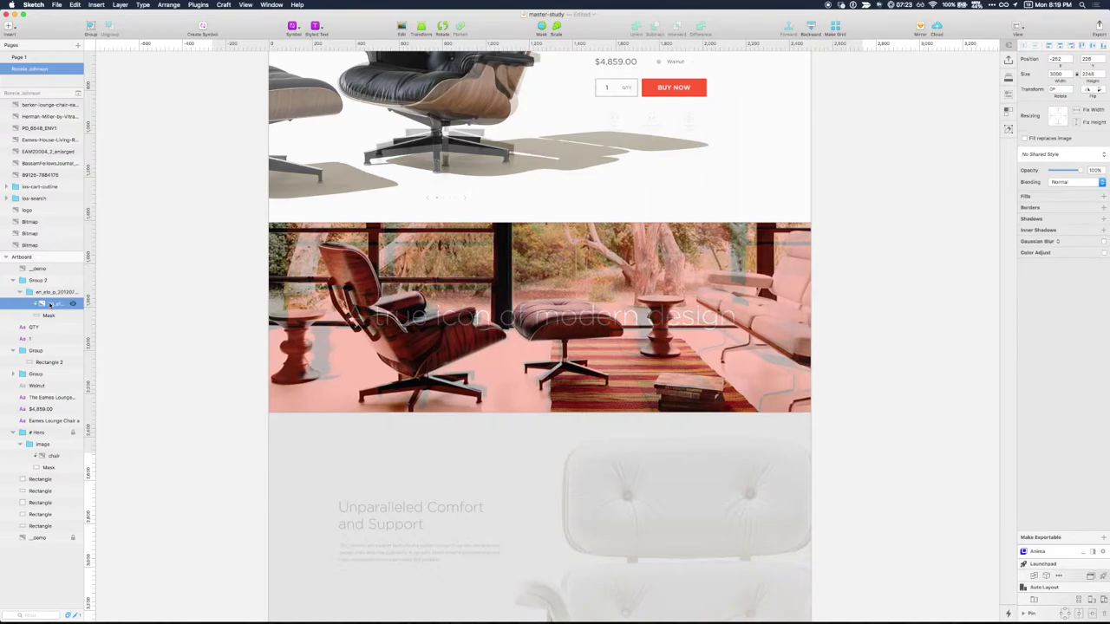
key("Left")
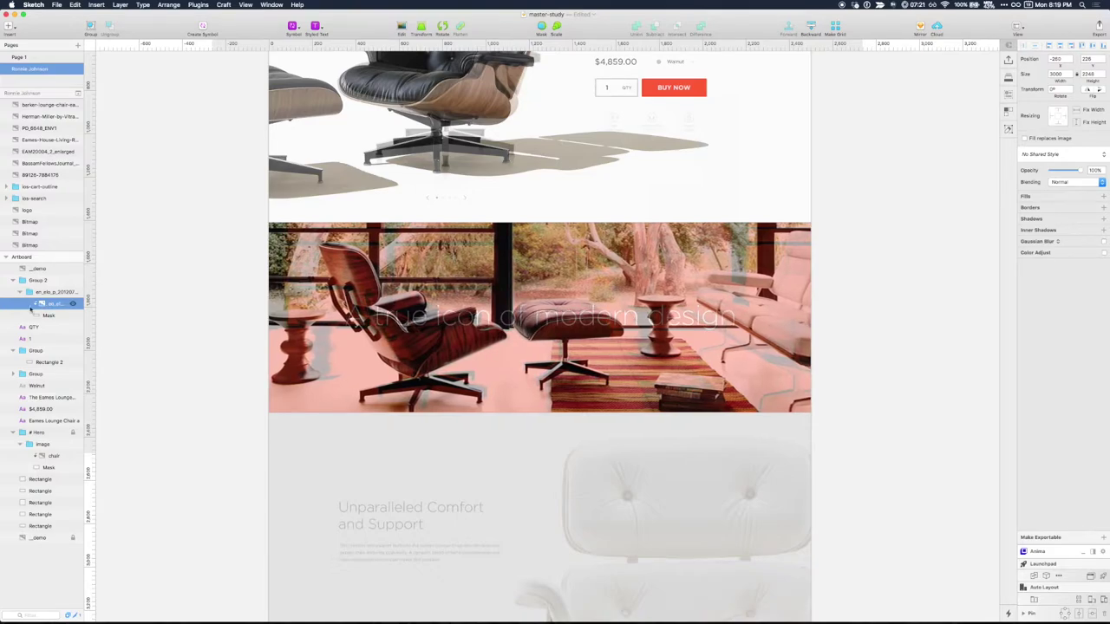
- Hide the reference overlay and add a red FF3000 fill to the banner photo
left_click(73, 269)
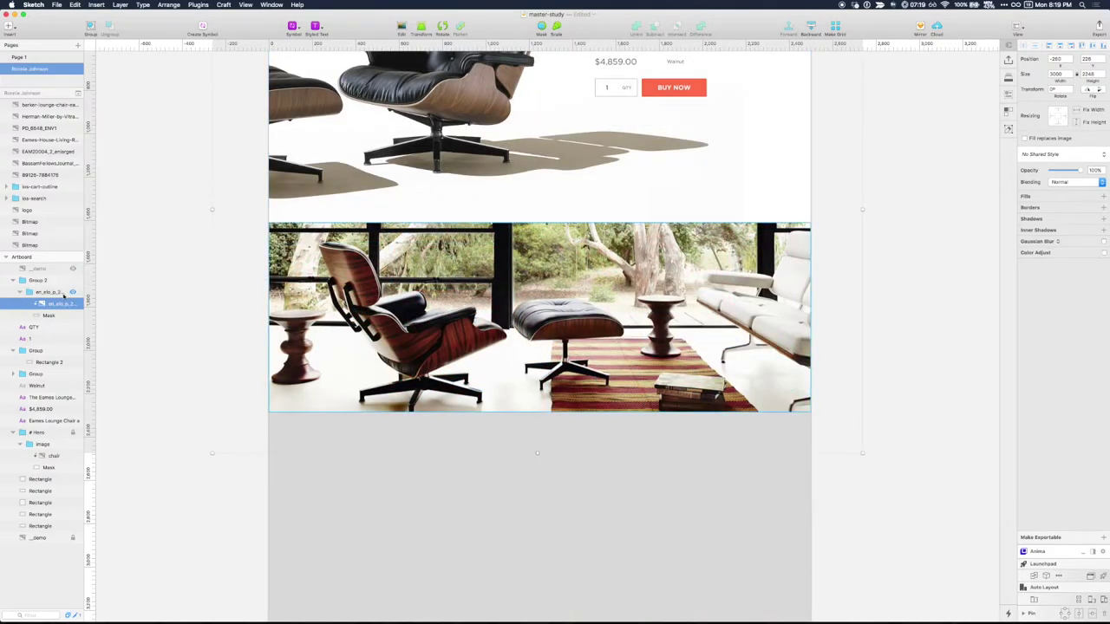
left_click(39, 280)
left_click(65, 303)
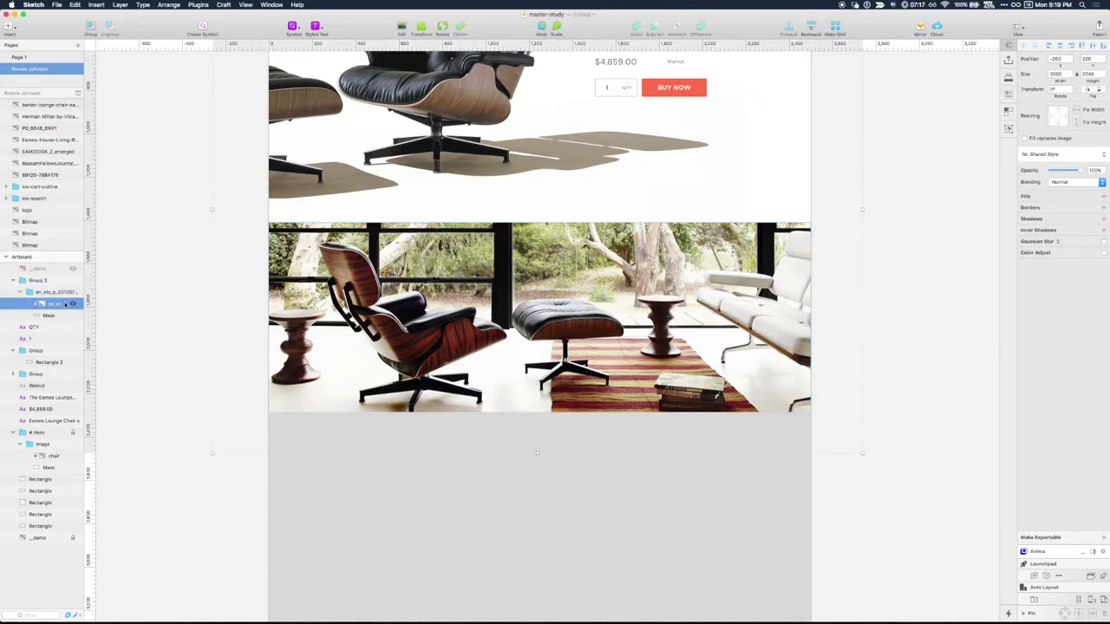
left_click(1060, 197)
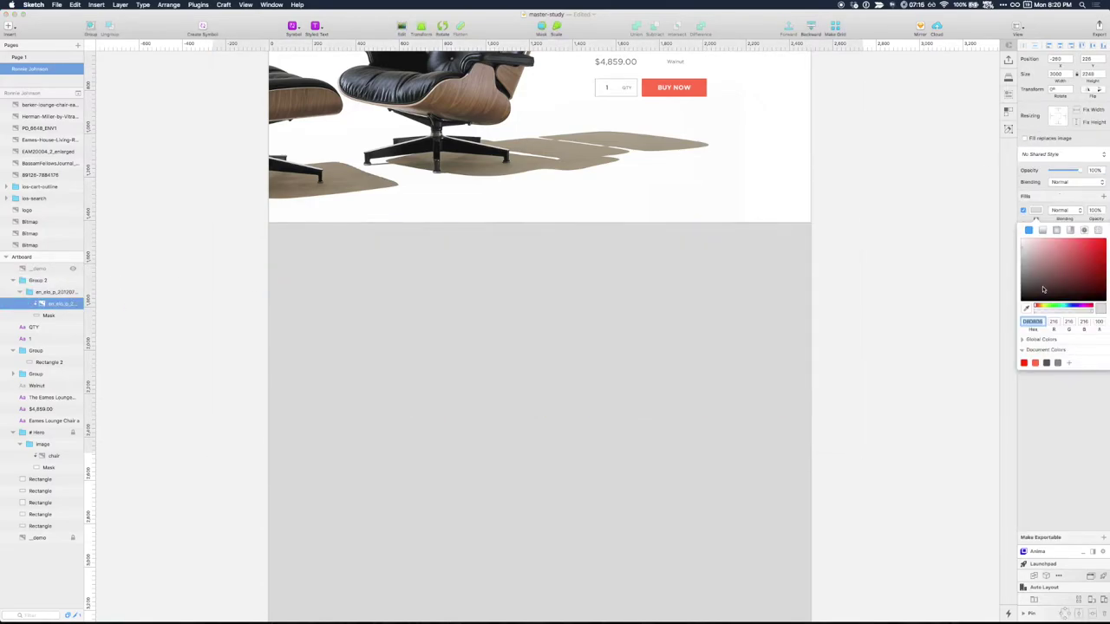
left_click(1024, 363)
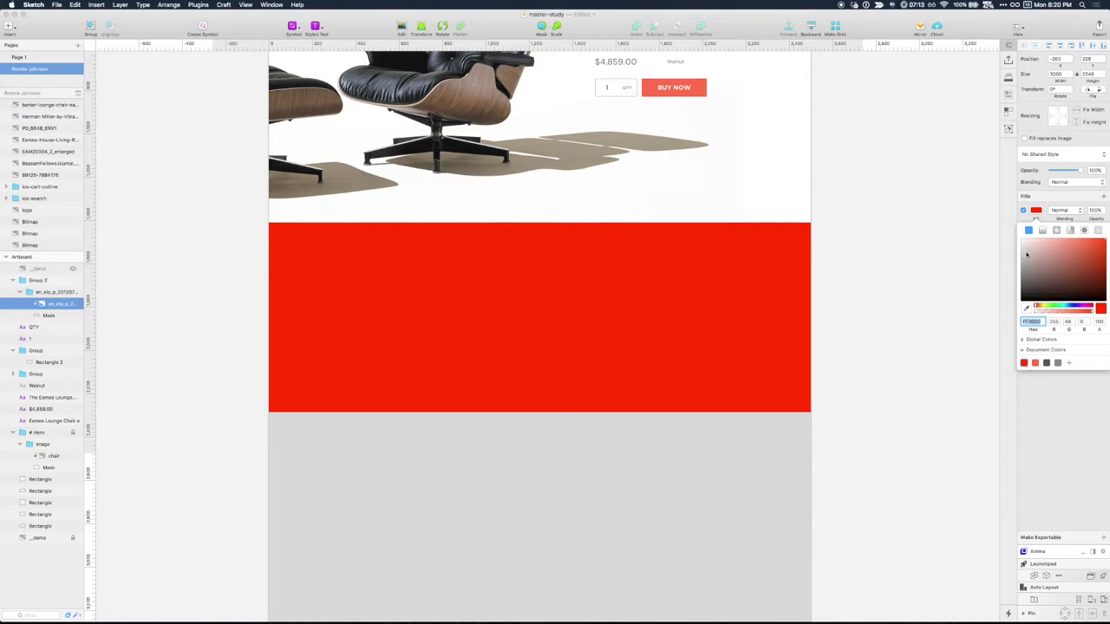
- Try Multiply and Soft Light blending on the photo's red fill and set it to Overlay
left_click(1064, 211)
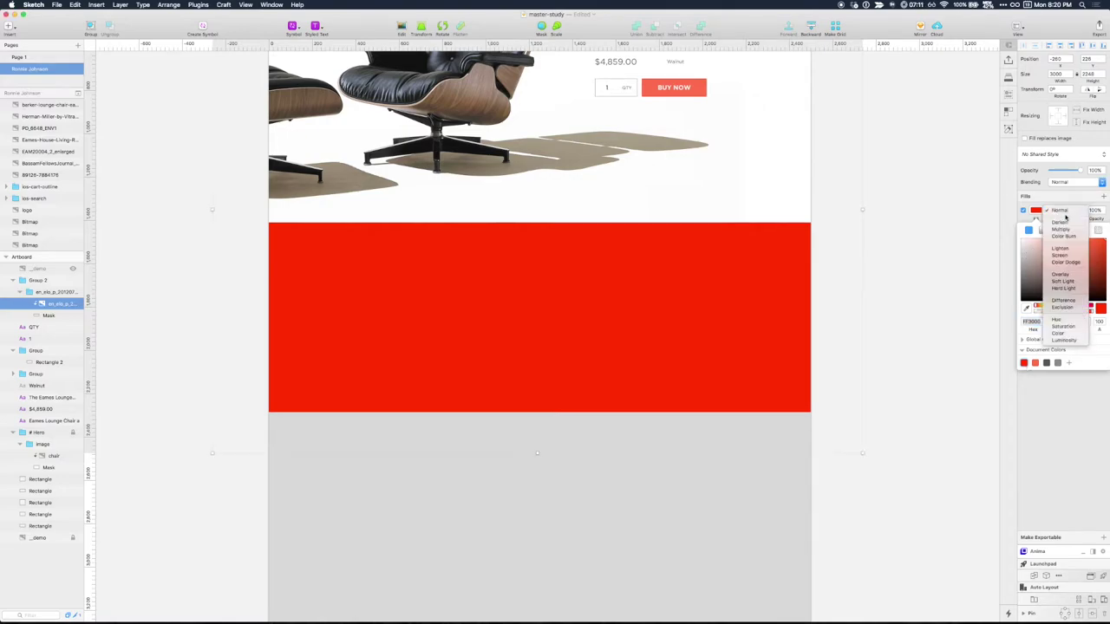
left_click(1064, 227)
left_click(1065, 211)
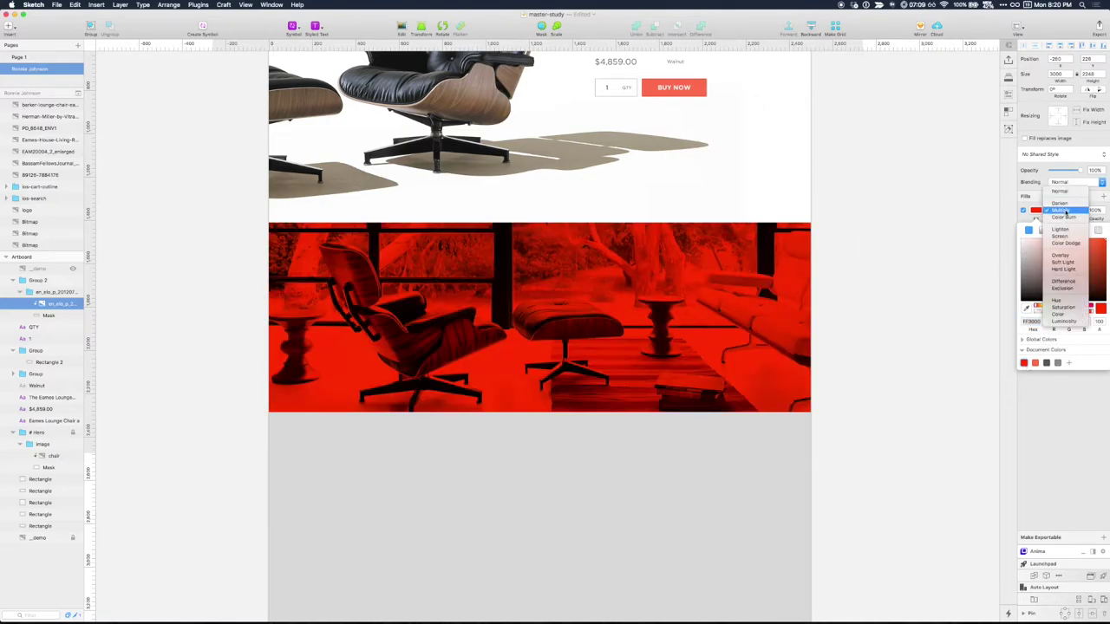
left_click(1064, 262)
left_click(1065, 212)
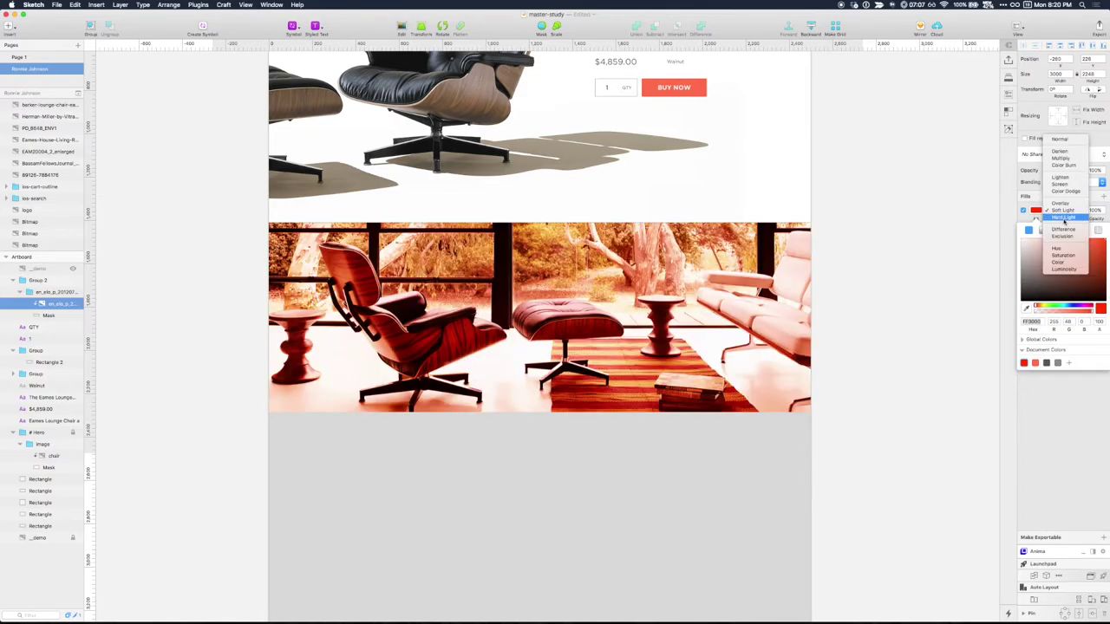
left_click(1063, 205)
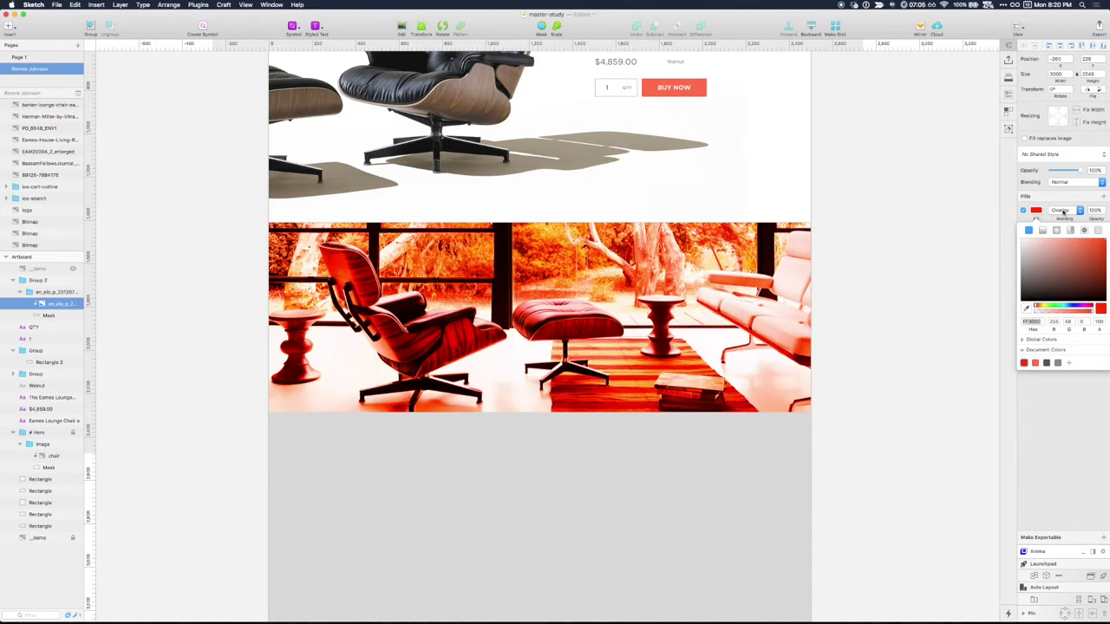
- Try Darken blending on the banner photo's red fill and set it to Multiply
left_click(1063, 211)
left_click(1060, 176)
left_click(1059, 212)
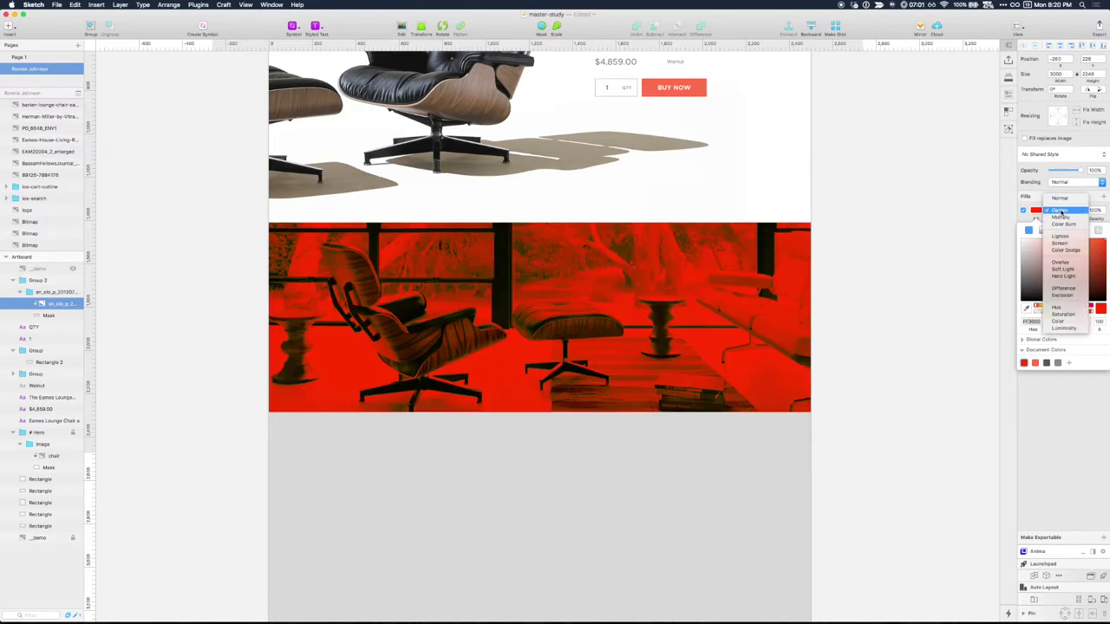
left_click(1060, 218)
key("super+minus")
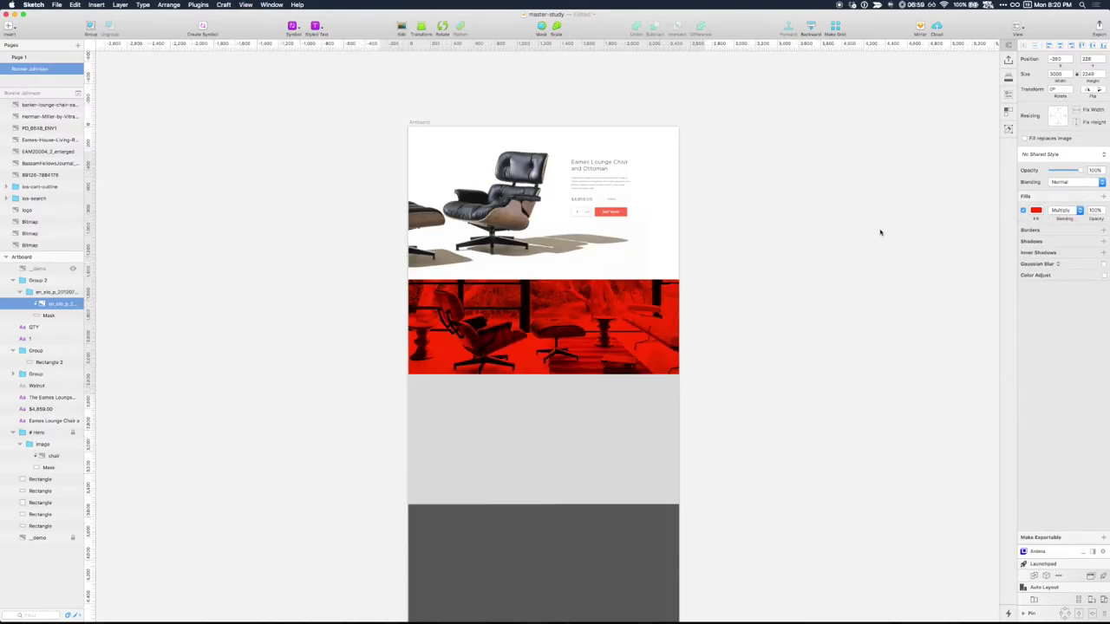
left_click(880, 231)
- Show the __demo reference layer at 100% opacity and move it out of the artboard to stand beside it on the left
left_click(73, 270)
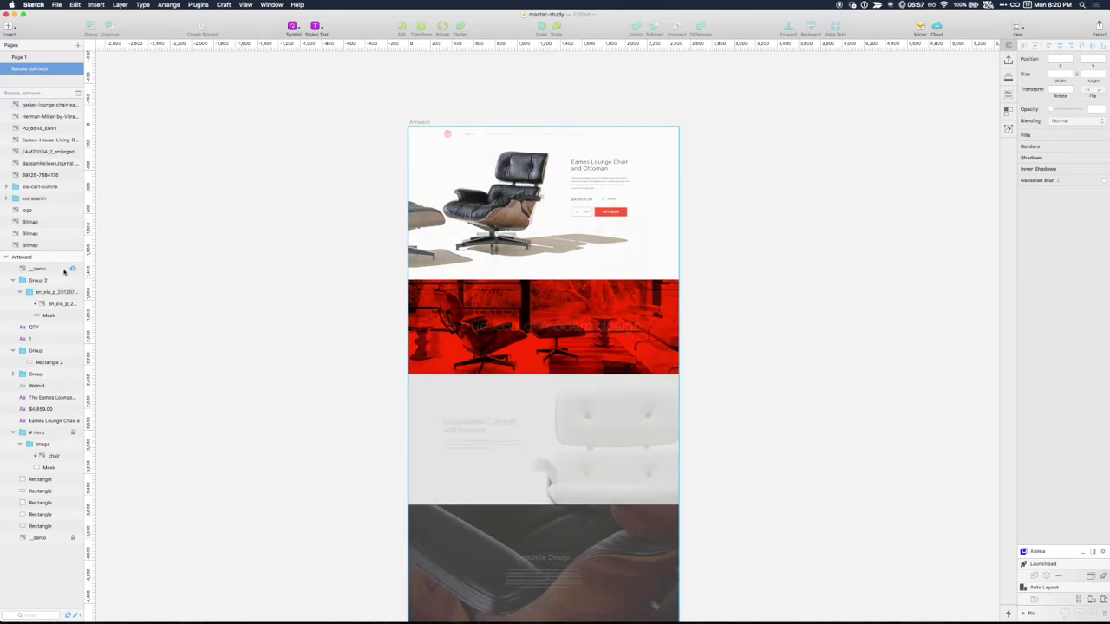
left_click(54, 271)
key("0")
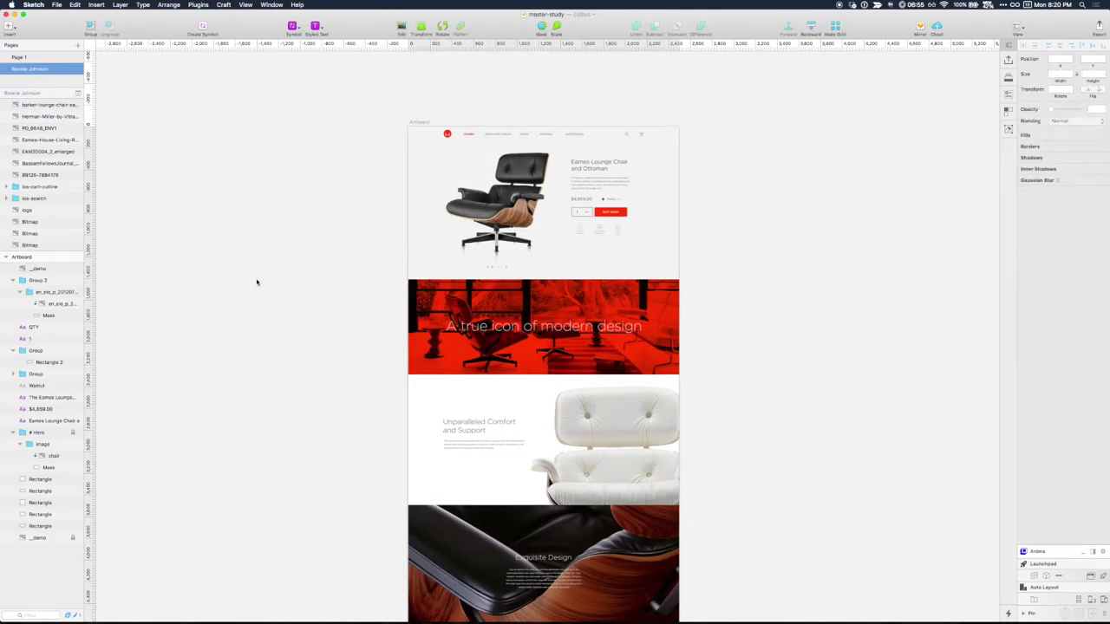
left_click_drag(583, 323, 271, 319)
left_click_drag(384, 320, 339, 300)
left_click(422, 301)
left_click_drag(420, 302, 413, 314)
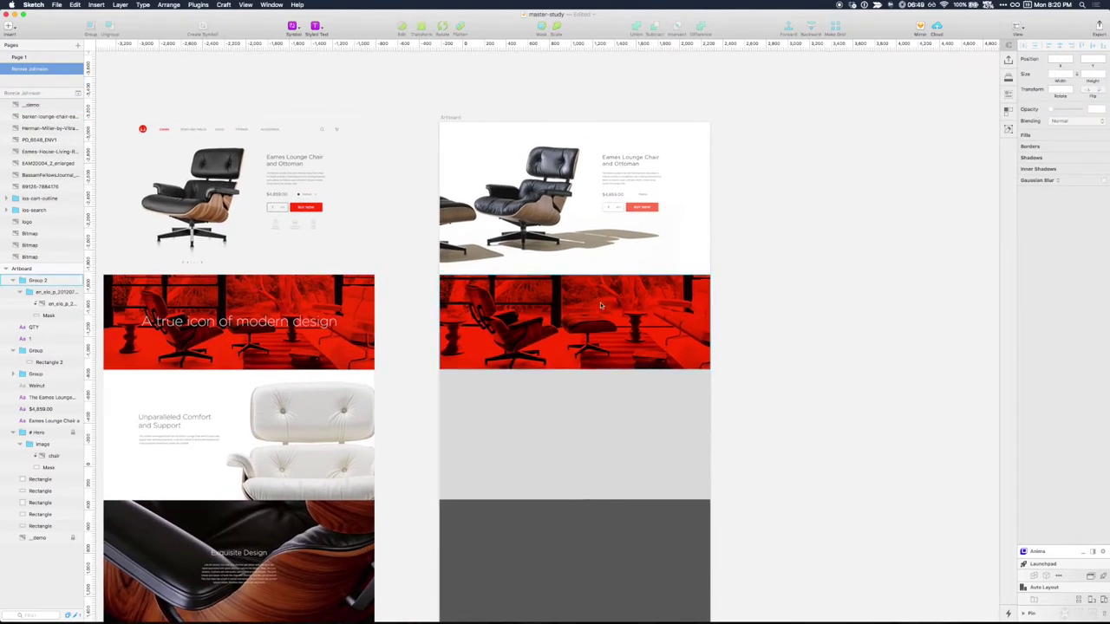
- Rename the banner photo's group (Group 2) as "# Red Image"
key("super+plus")
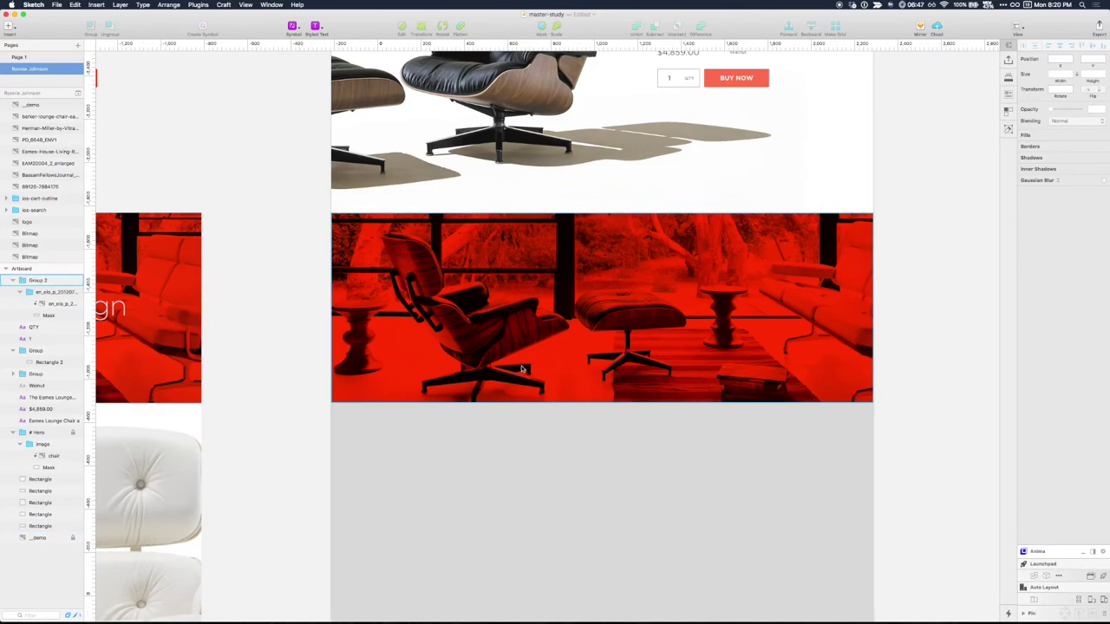
left_click(513, 351)
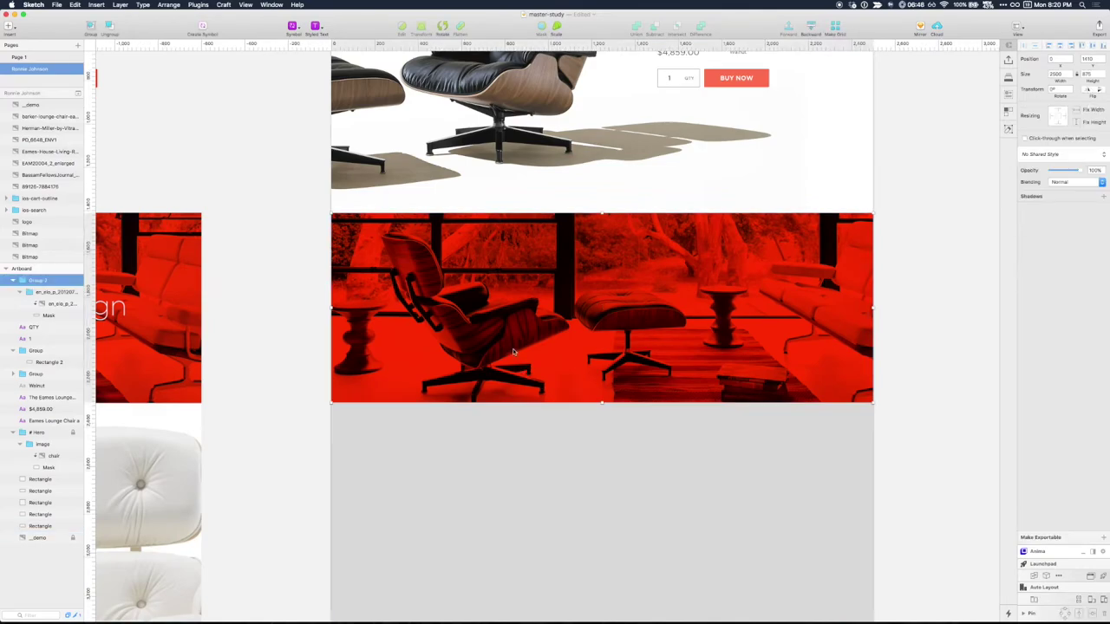
double_click(41, 281)
type("# Red image")
key("Return")
left_click(243, 238)
- Add a text layer reading "A true icon of modern design" over the red banner
scroll(261, 230, "up", 3)
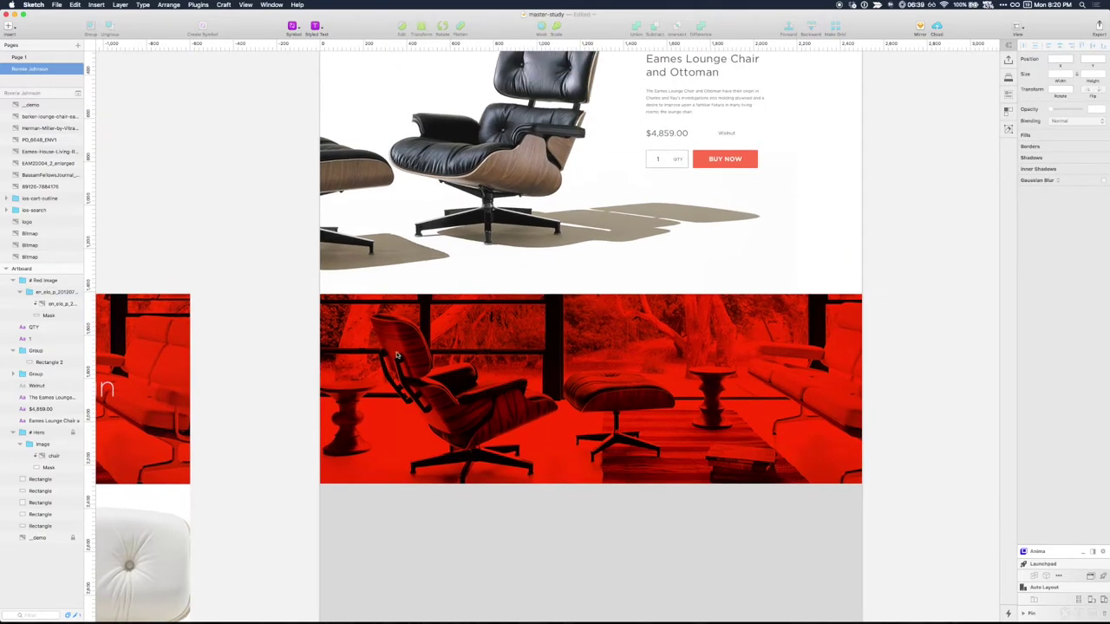
scroll(302, 414, "left", 10)
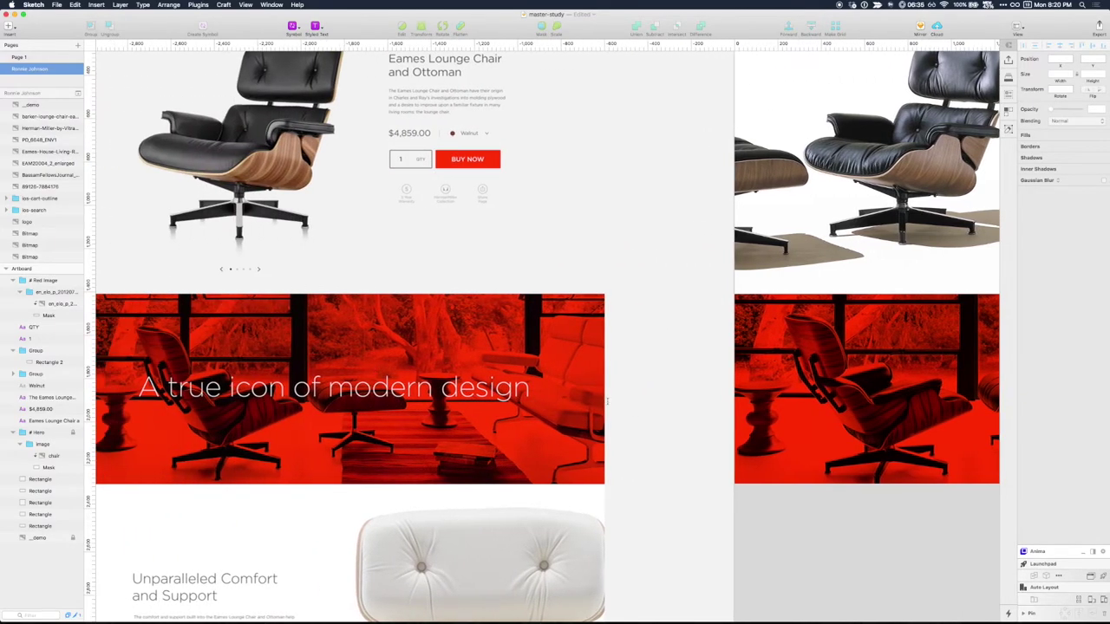
scroll(607, 402, "right", 8)
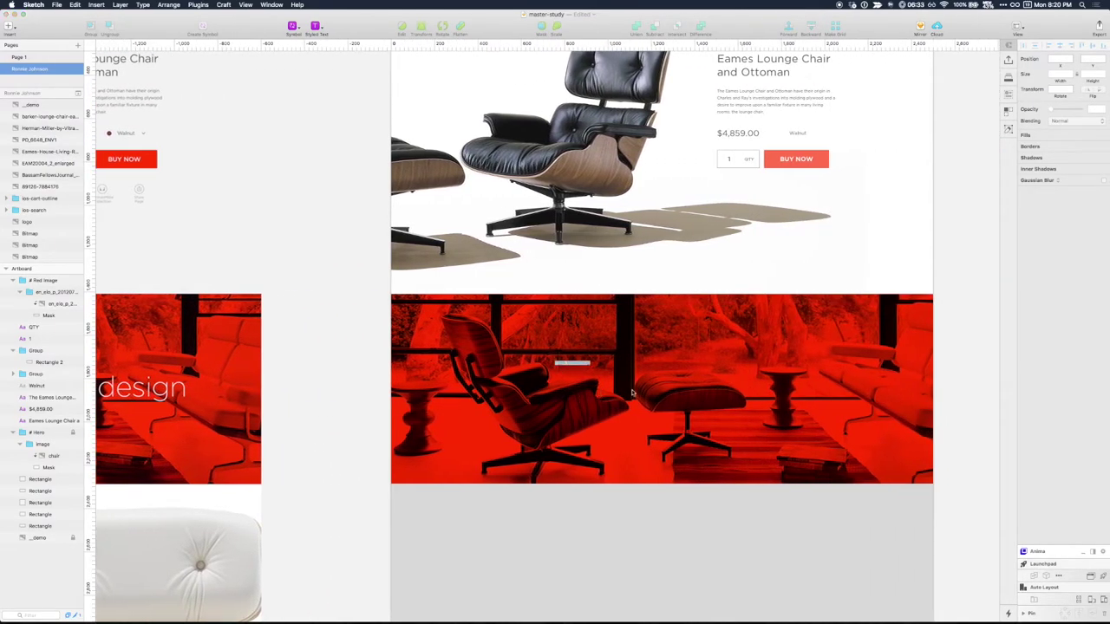
type("A true icon of modern design")
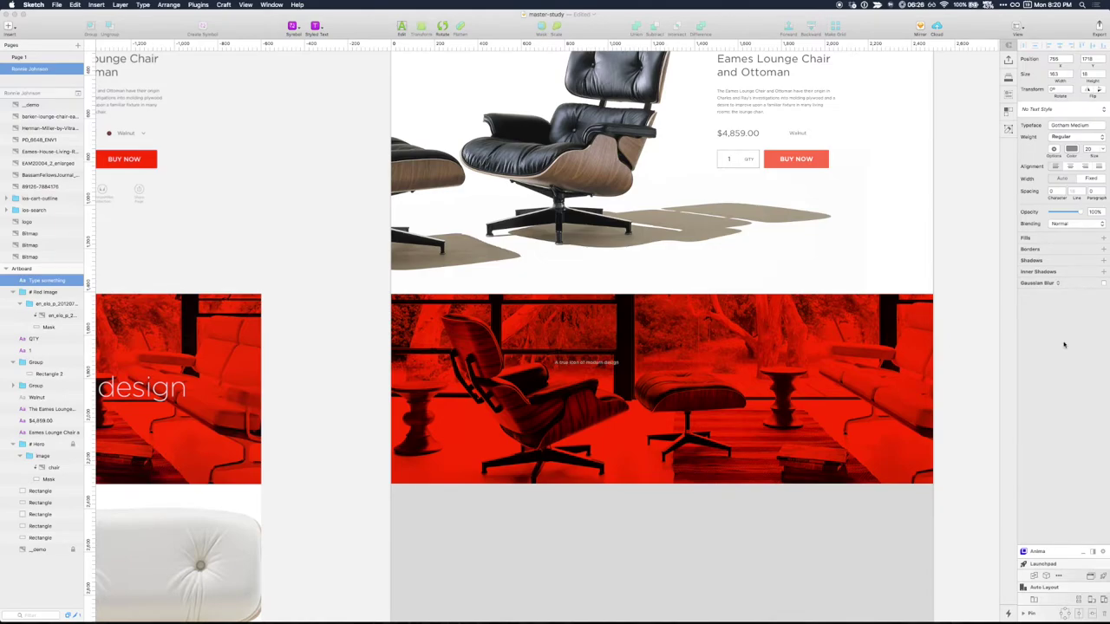
key("Escape")
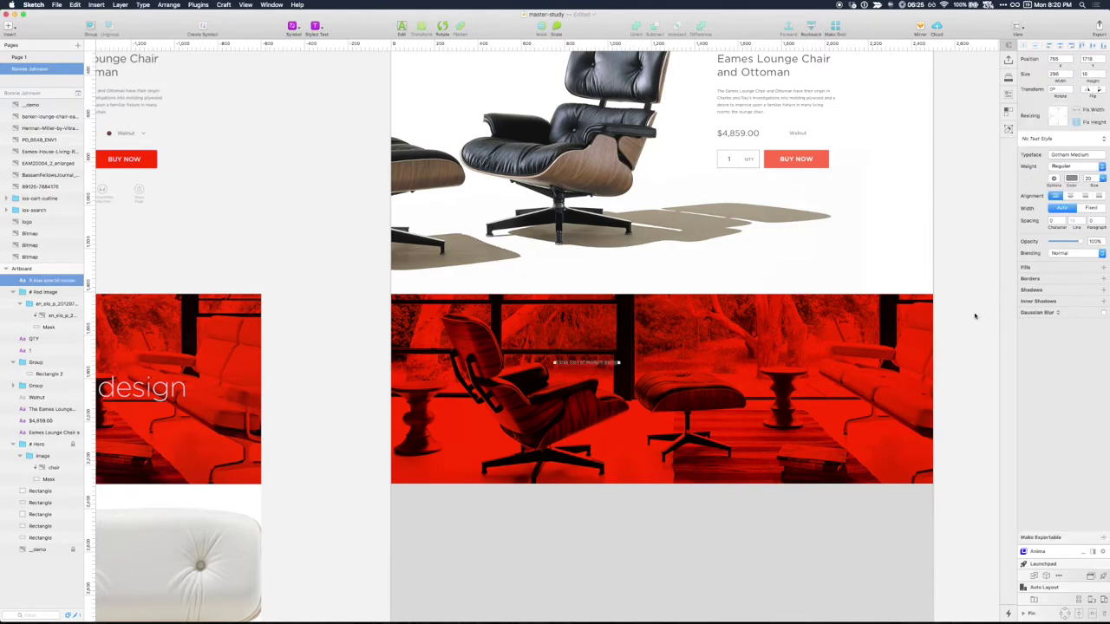
- Set the banner headline's font size to 144, centre it horizontally on the artboard and nudge it down to Y 1720
left_click(1102, 178)
left_click(1092, 286)
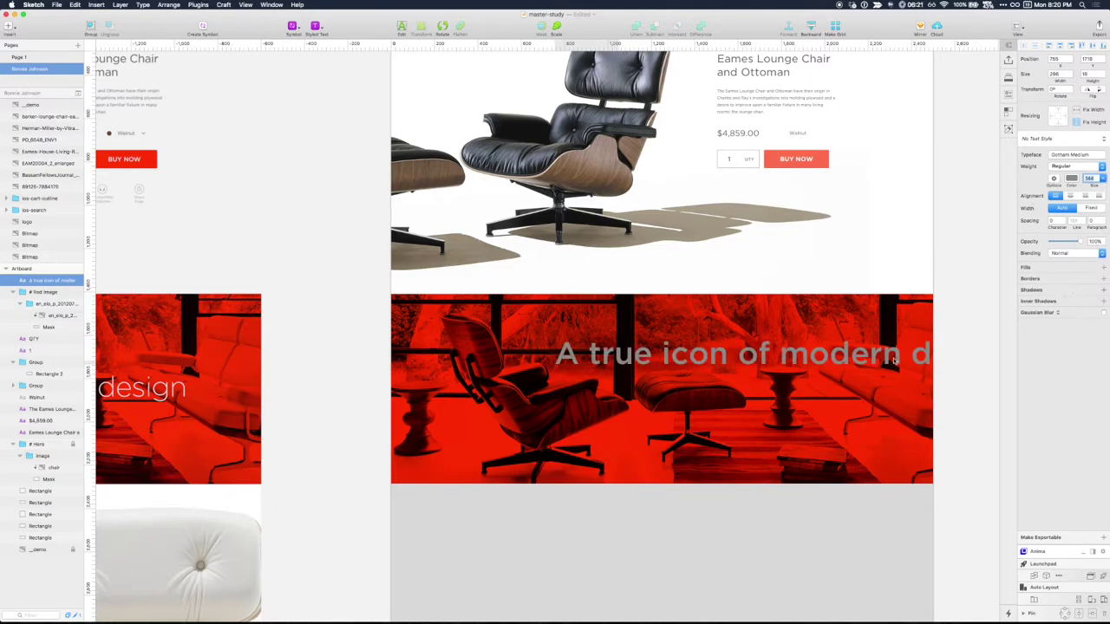
key("ctrl+super+h")
key("shift+Down")
key("shift+Down")
key("shift+Down")
key("shift+Down")
key("shift+Down")
key("shift+Down")
key("shift+Down")
key("shift+Down")
key("shift+Down")
key("shift+Down")
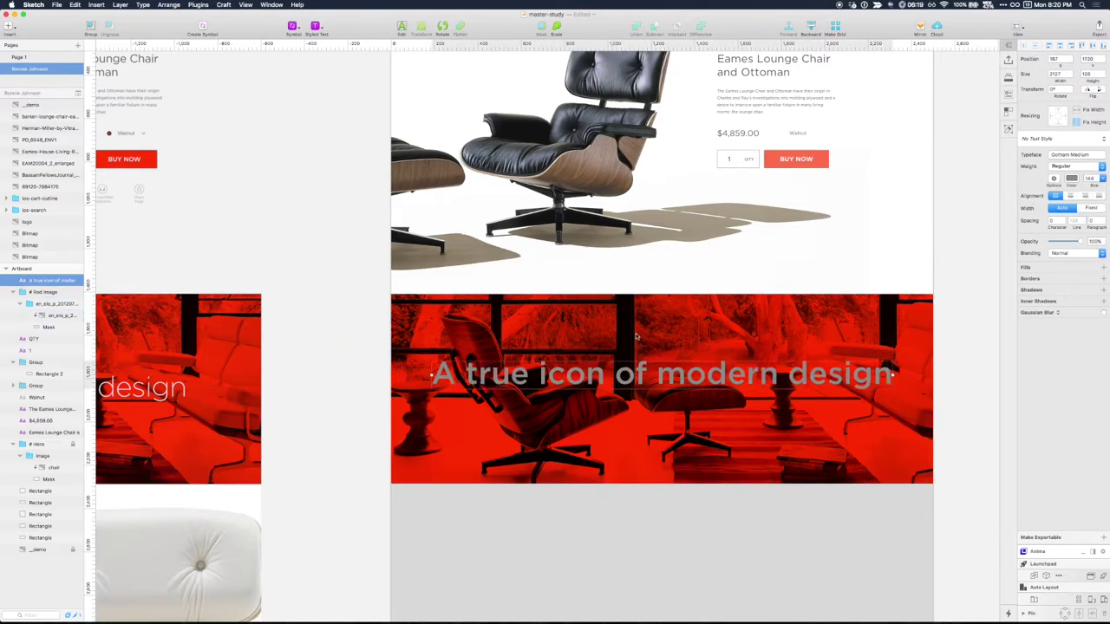
- Change the banner headline's typeface to Gotham Light and its colour to white FFFFFF
scroll(636, 336, "left", 8)
scroll(597, 287, "right", 7)
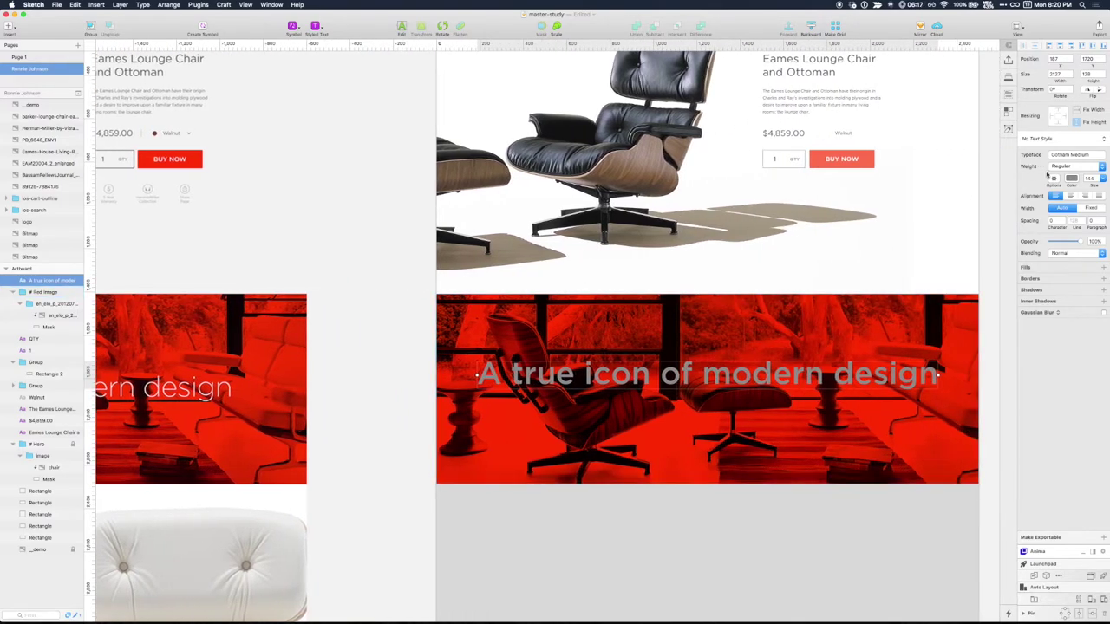
left_click(1072, 154)
type("gotham")
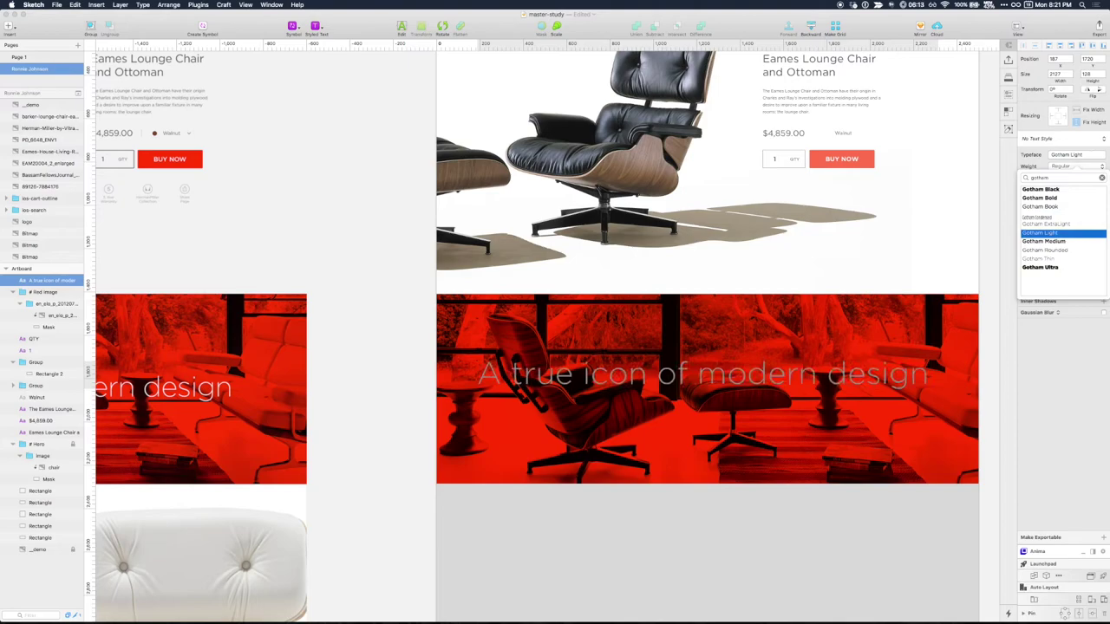
left_click(1044, 233)
left_click(1071, 179)
left_click_drag(1038, 212, 934, 142)
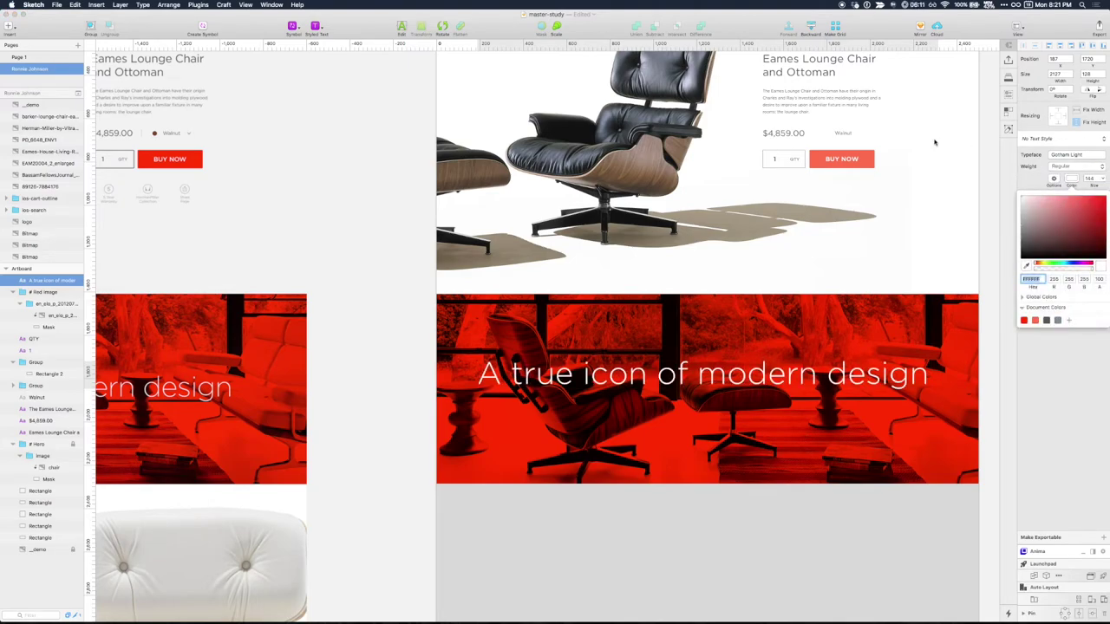
left_click(374, 281)
- Compare the headline with the reference, reduce its font size to 120 and centre its text alignment
scroll(374, 280, "left", 5)
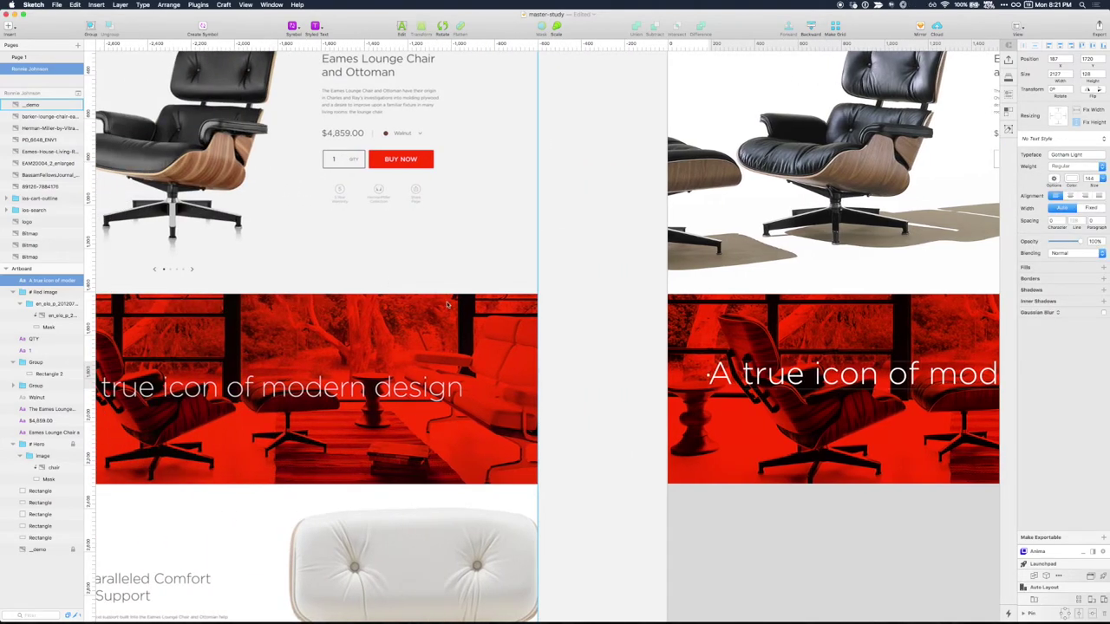
scroll(479, 323, "right", 3)
scroll(479, 323, "right", 3)
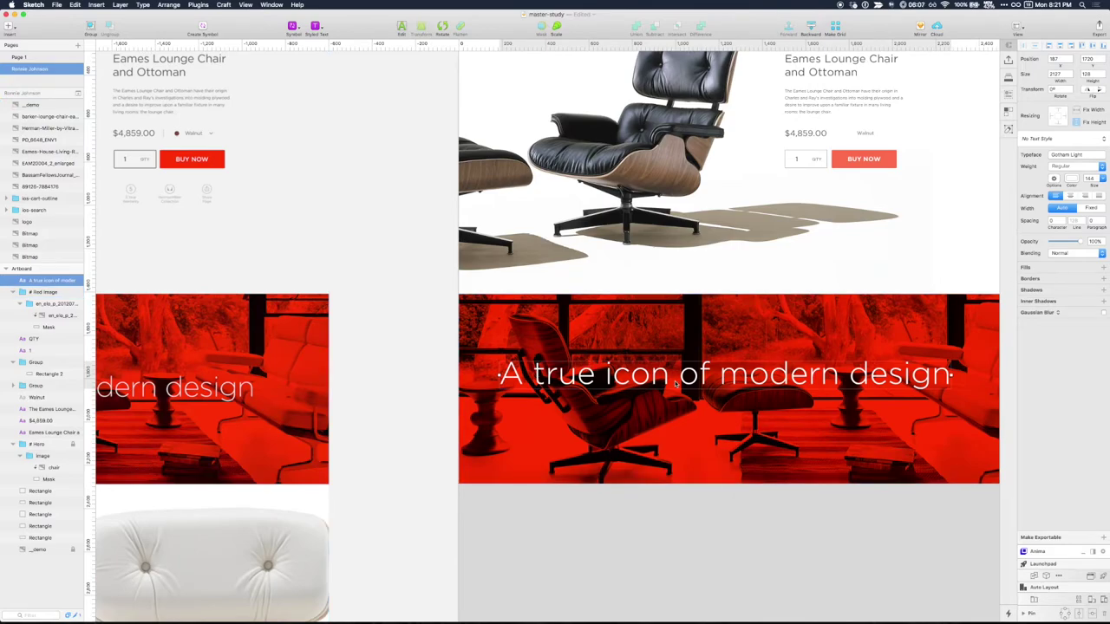
key("Escape")
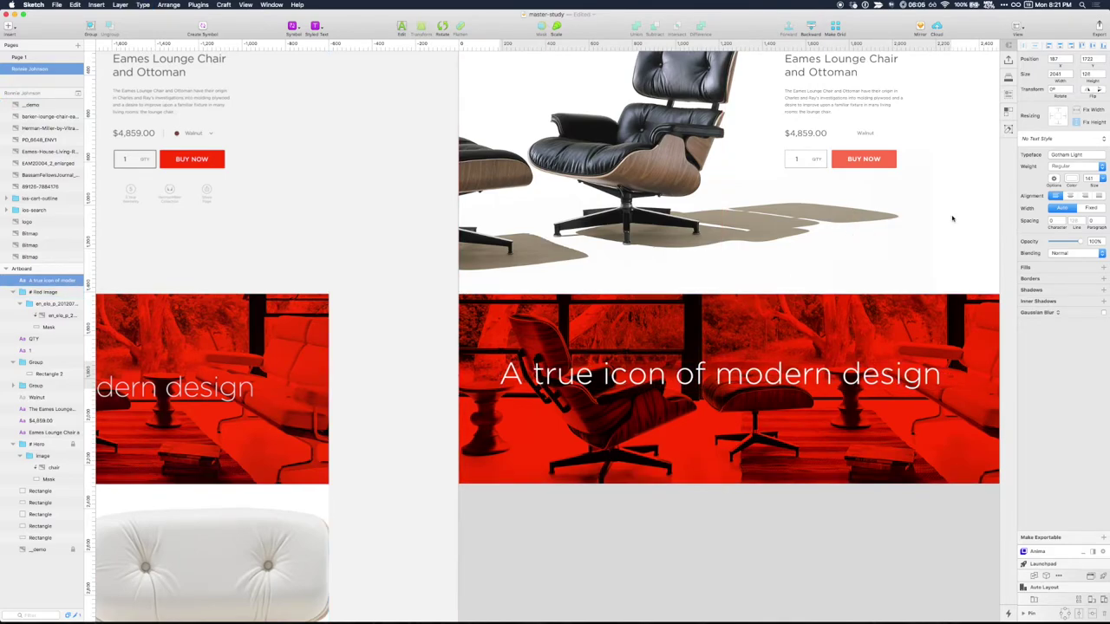
left_click(1090, 178)
type("120")
key("Return")
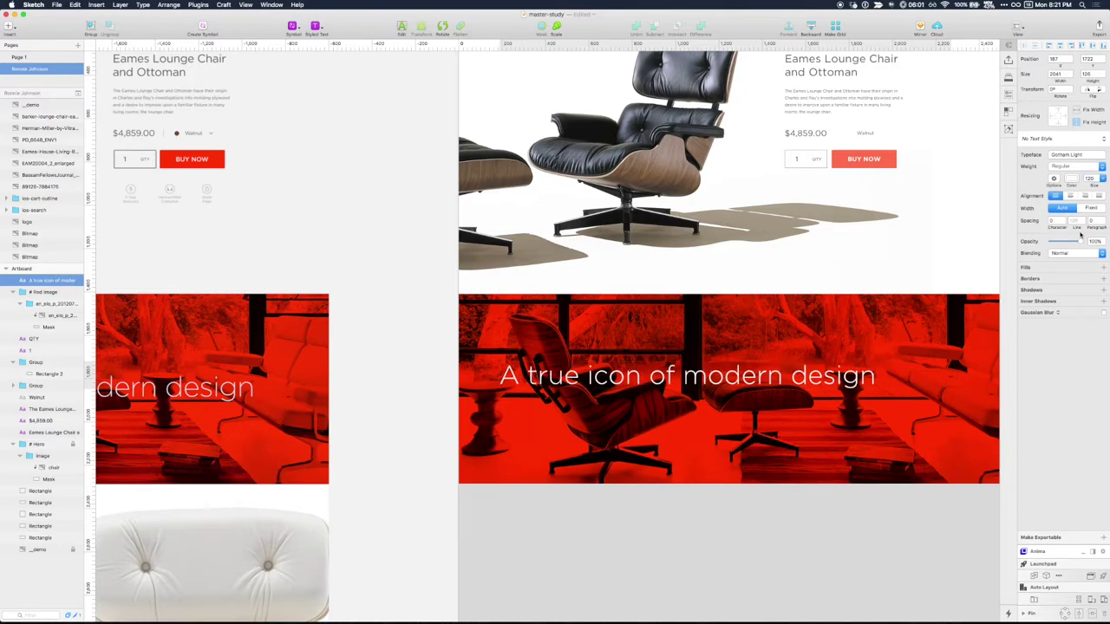
left_click(1071, 196)
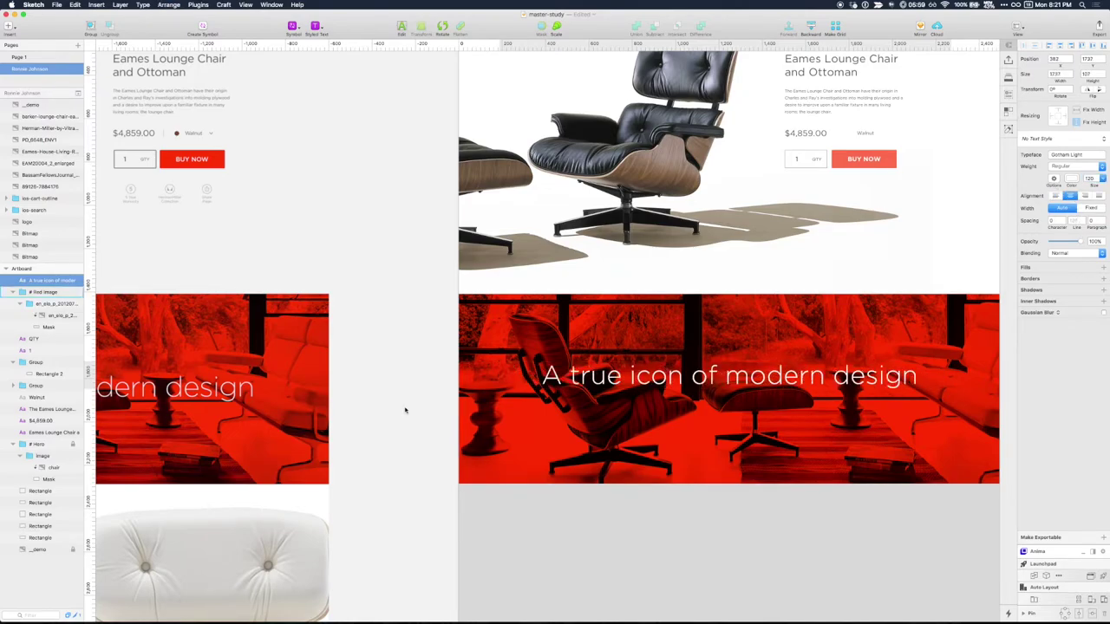
- Centre the headline vertically on the red banner's mask
left_click(48, 280)
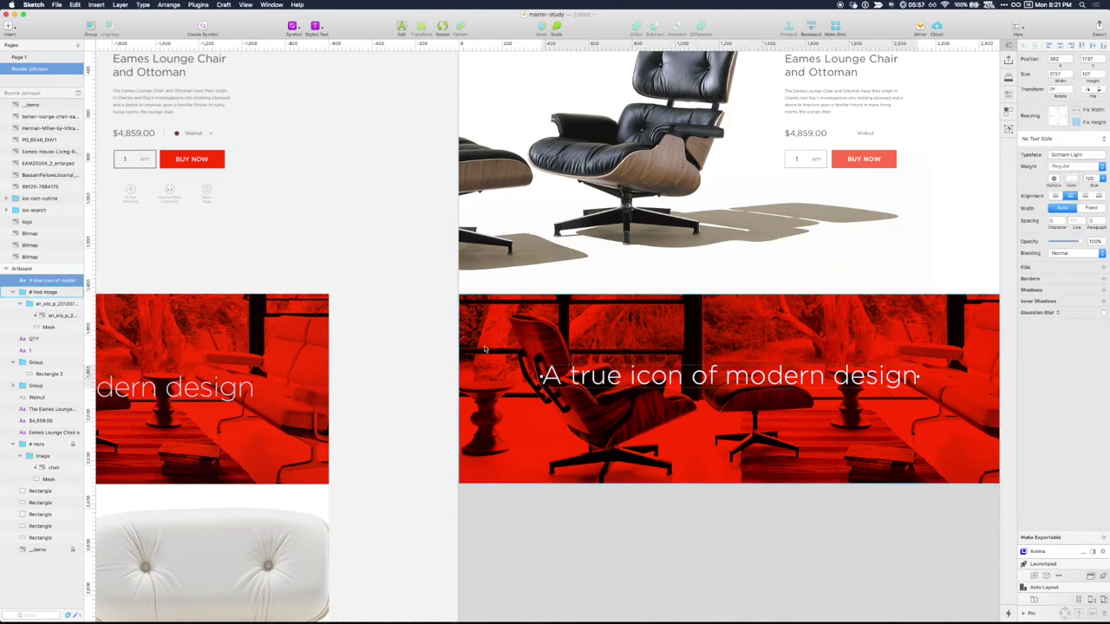
left_click(49, 327)
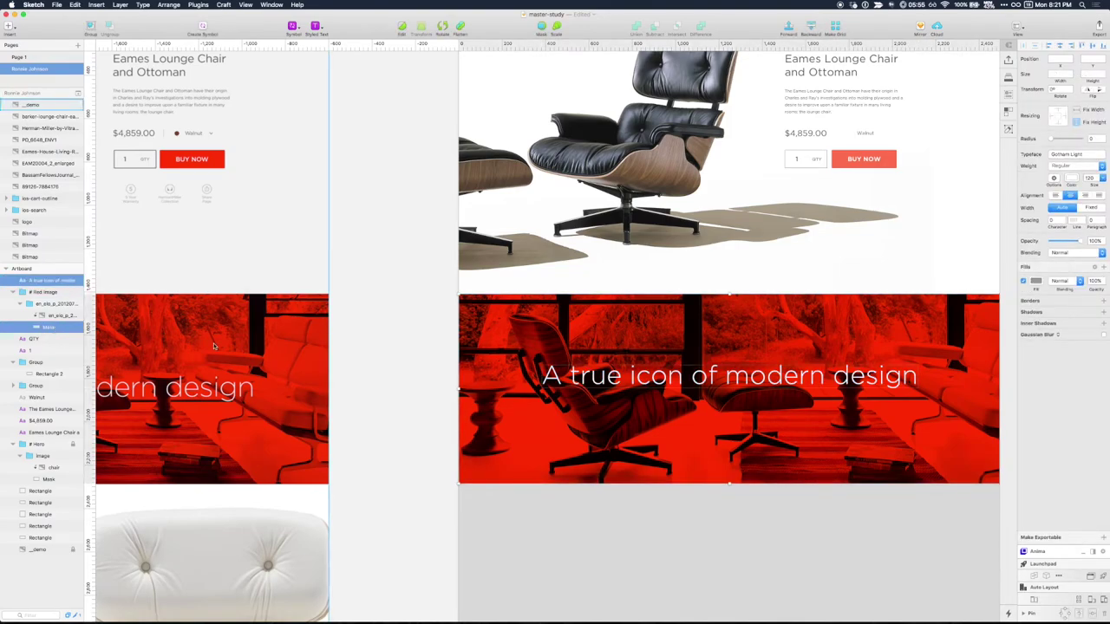
left_click(414, 358)
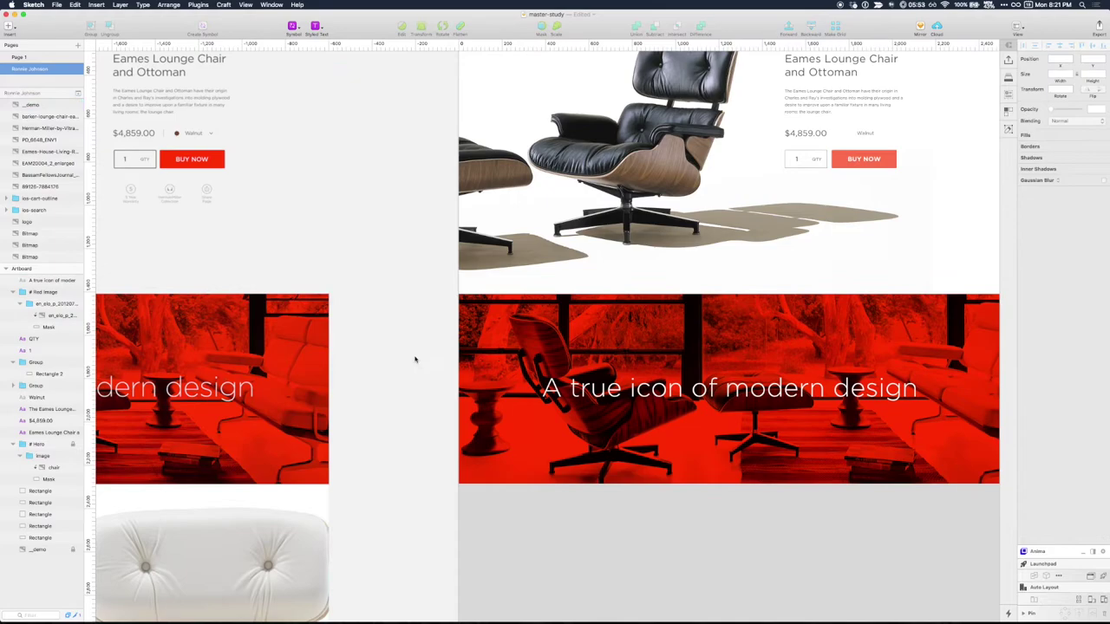
- Change the fill of the light grey section rectangle directly below the red banner to white
scroll(418, 262, "down", 5)
scroll(419, 262, "left", 1)
key("super+minus")
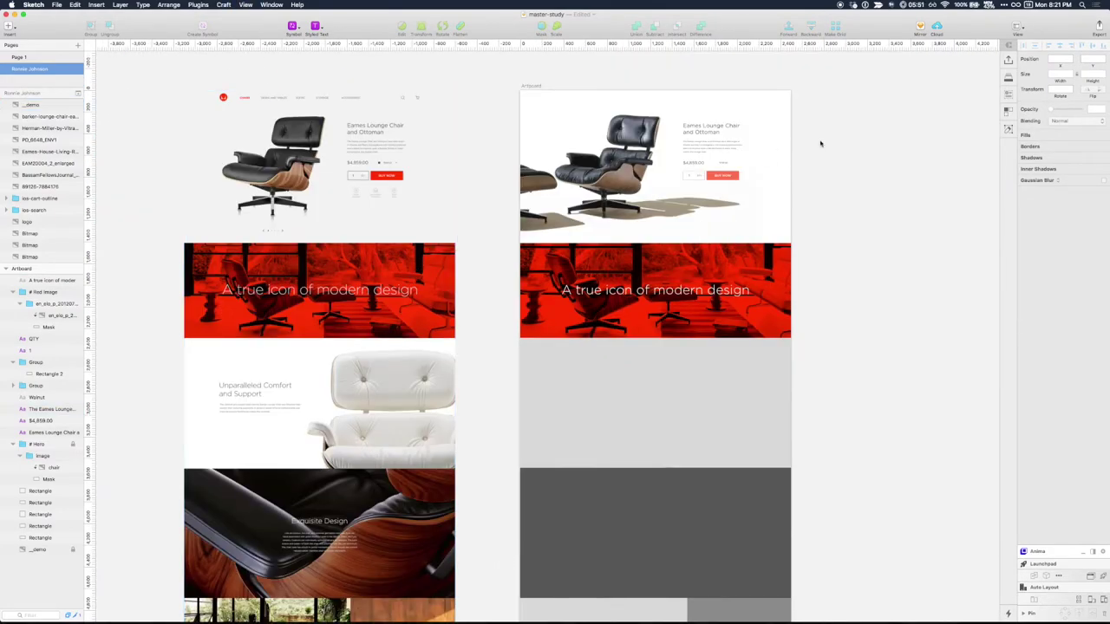
scroll(827, 168, "down", 2)
scroll(827, 168, "left", 1)
scroll(832, 230, "down", 4)
scroll(832, 229, "left", 1)
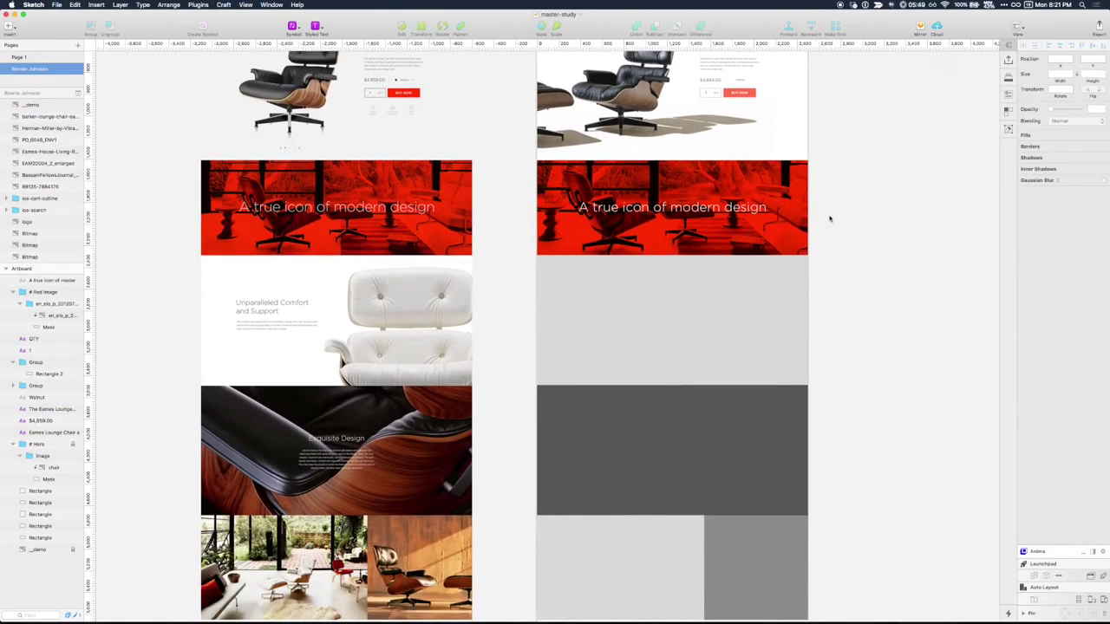
left_click(696, 295)
left_click(1035, 212)
left_click_drag(1029, 245, 985, 213)
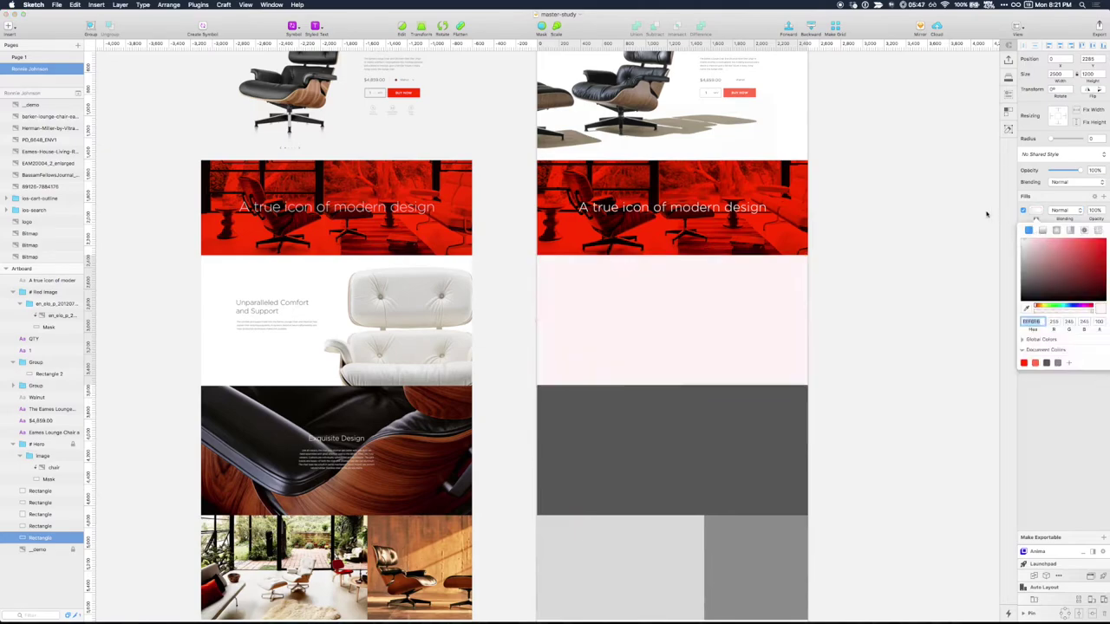
left_click(905, 185)
- Bring the white lounge chair photo from beside the artboard into the white section below the banner, at about X 1088, Y 2385
key("super+minus")
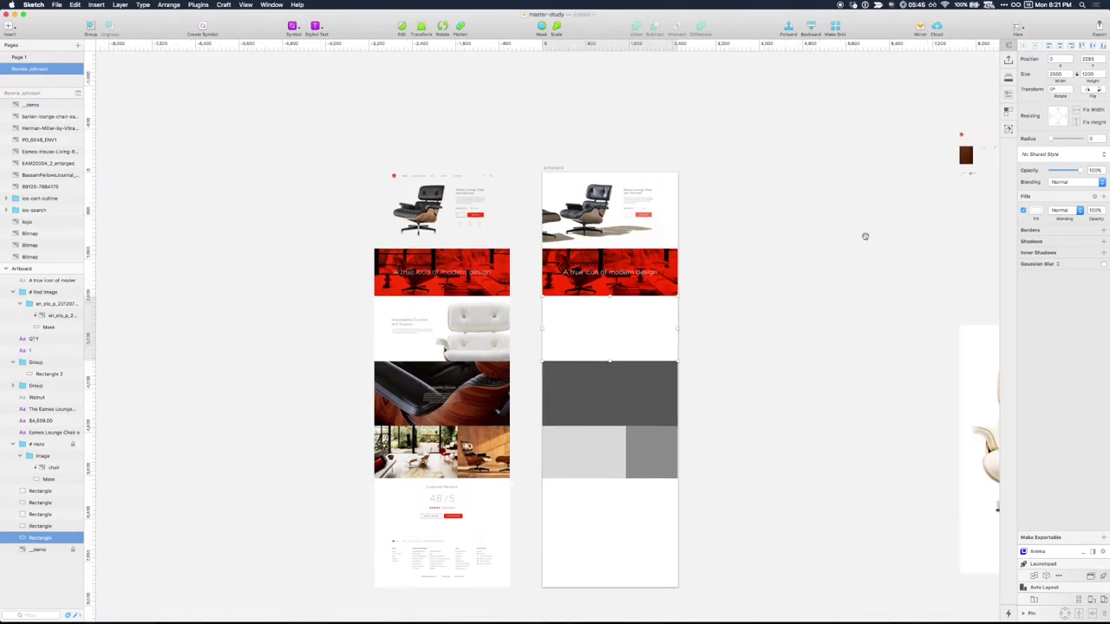
left_click_drag(864, 236, 603, 144)
left_click_drag(809, 299, 437, 261)
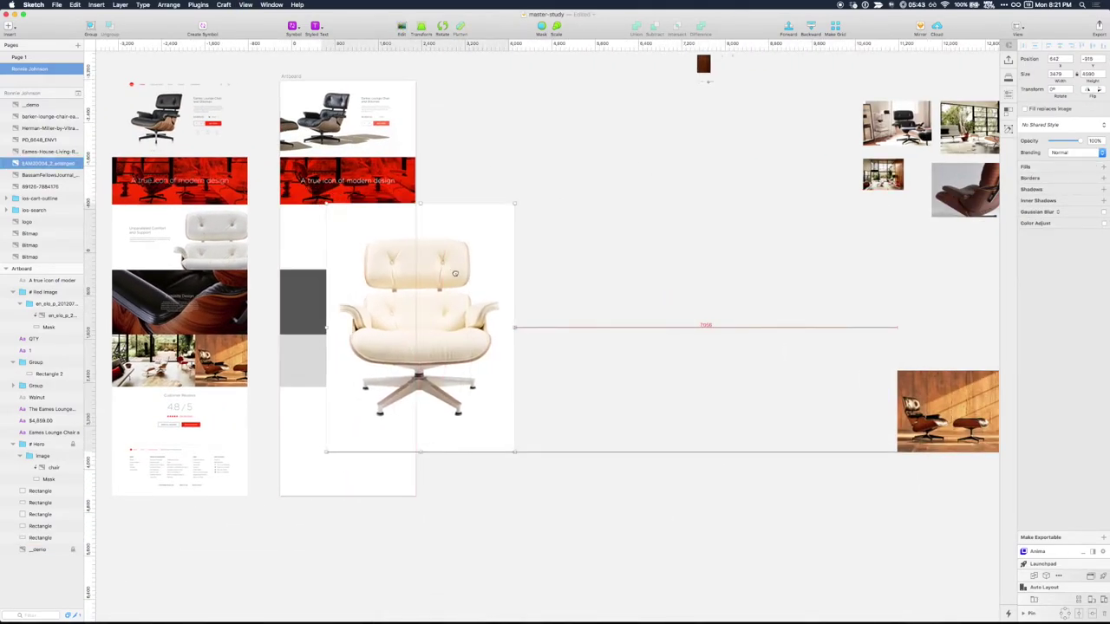
scroll(381, 256, "up", 6)
scroll(520, 269, "left", 2)
scroll(521, 269, "down", 1)
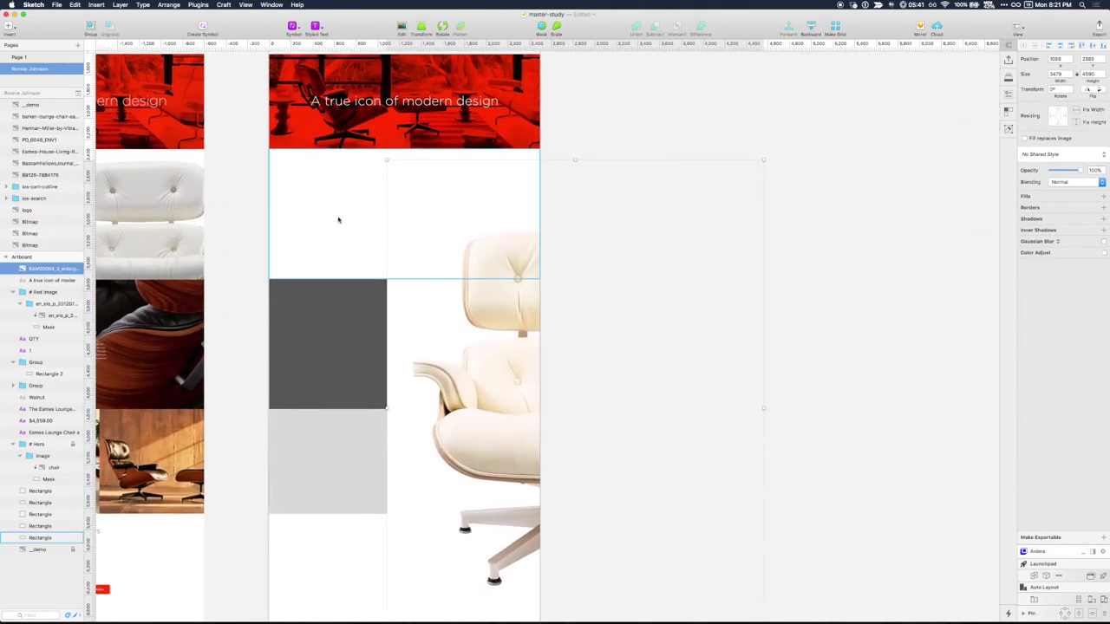
- Mask the white chair photo with the white section rectangle and rename the resulting group "# White Chair"
left_click(338, 219)
right_click(428, 213)
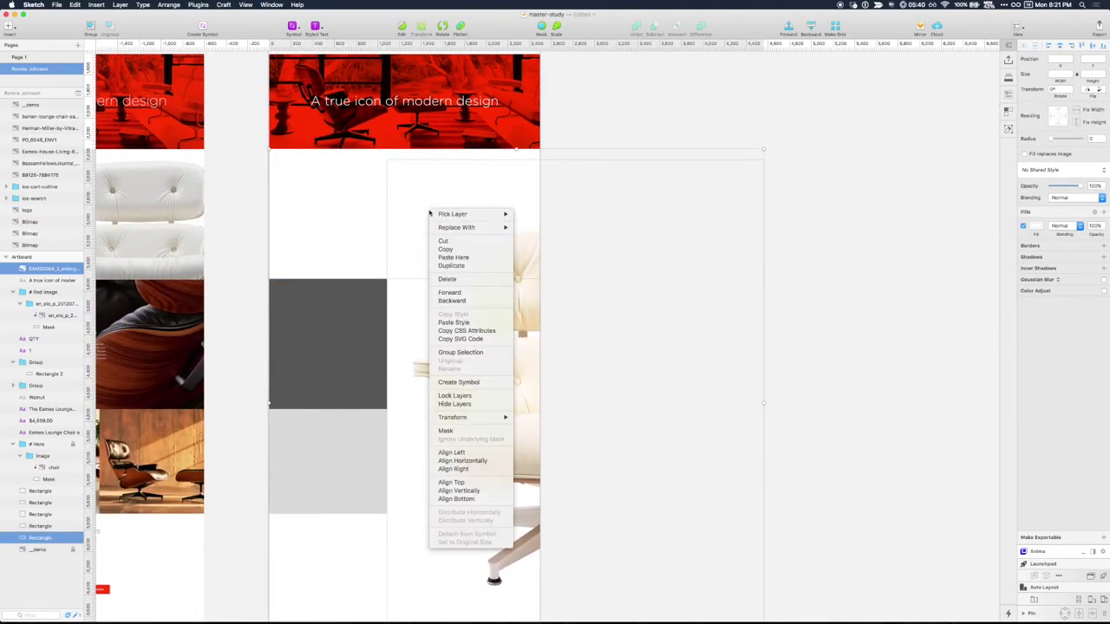
left_click(458, 430)
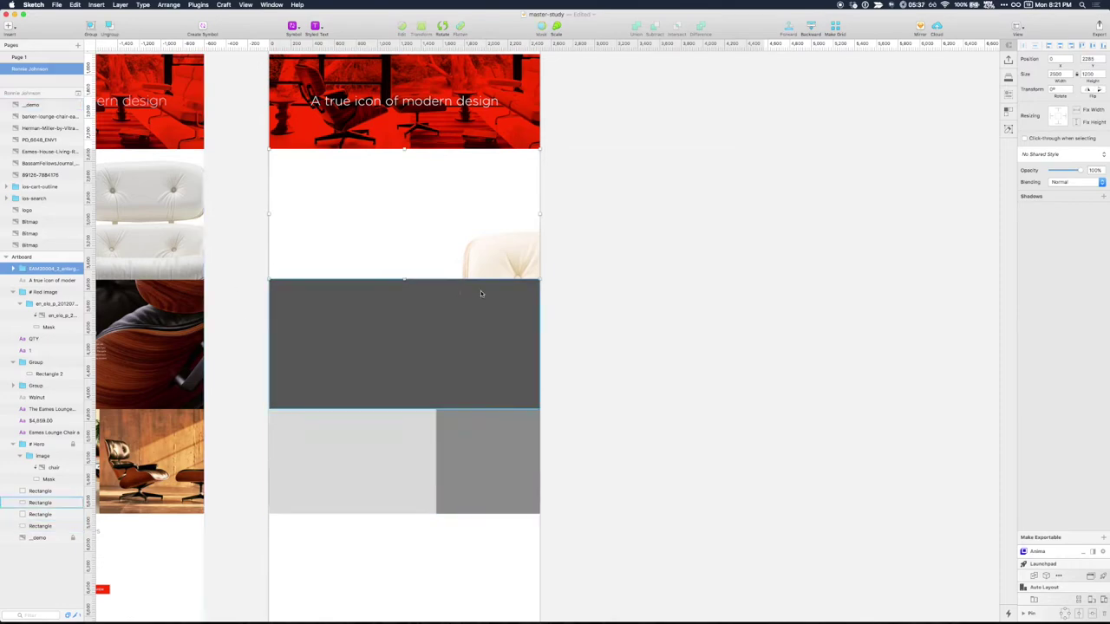
double_click(37, 269)
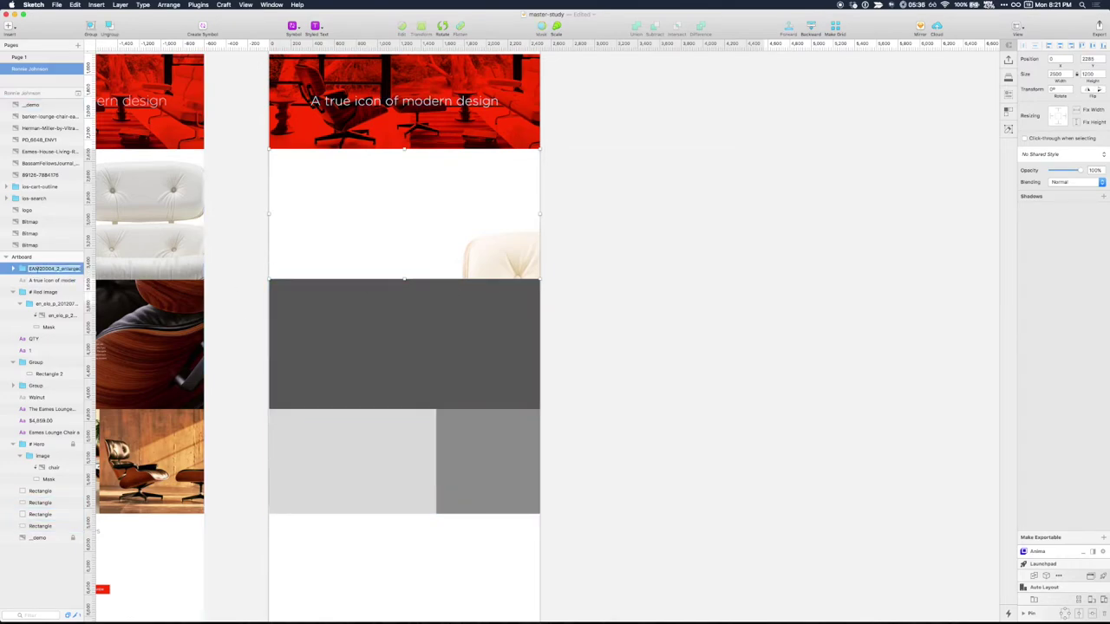
type("# White Chair")
key("Return")
- Resize the chair photo inside the "# White Chair" group to about 2208 × 2913 so its backrest and seat show in the section
left_click(13, 268)
left_click(43, 280)
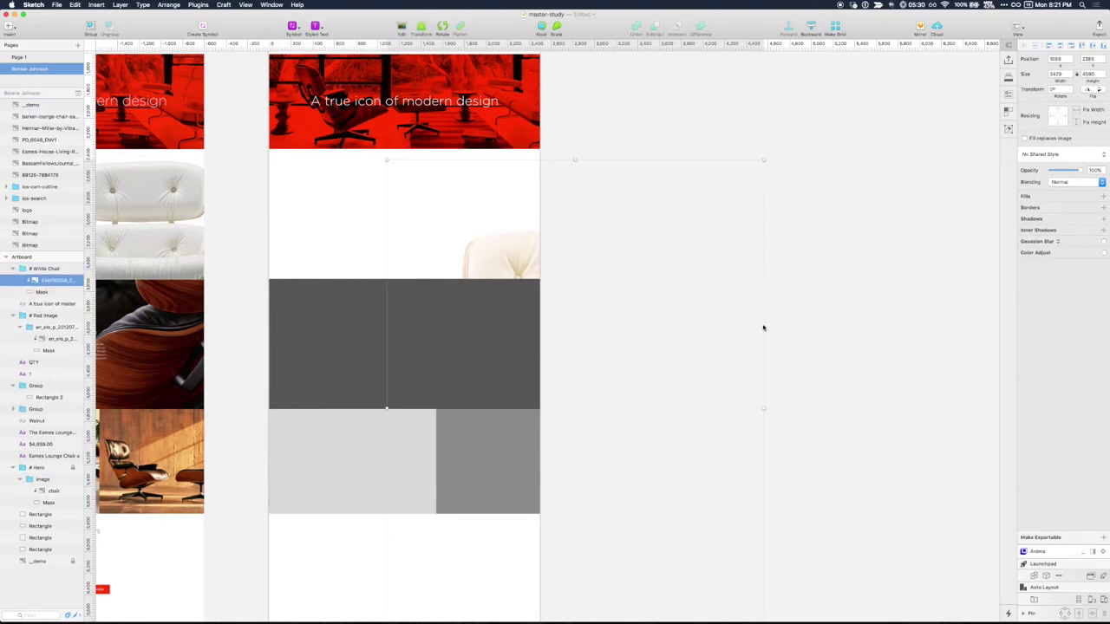
scroll(763, 327, "down", 3)
left_click_drag(762, 577, 529, 299)
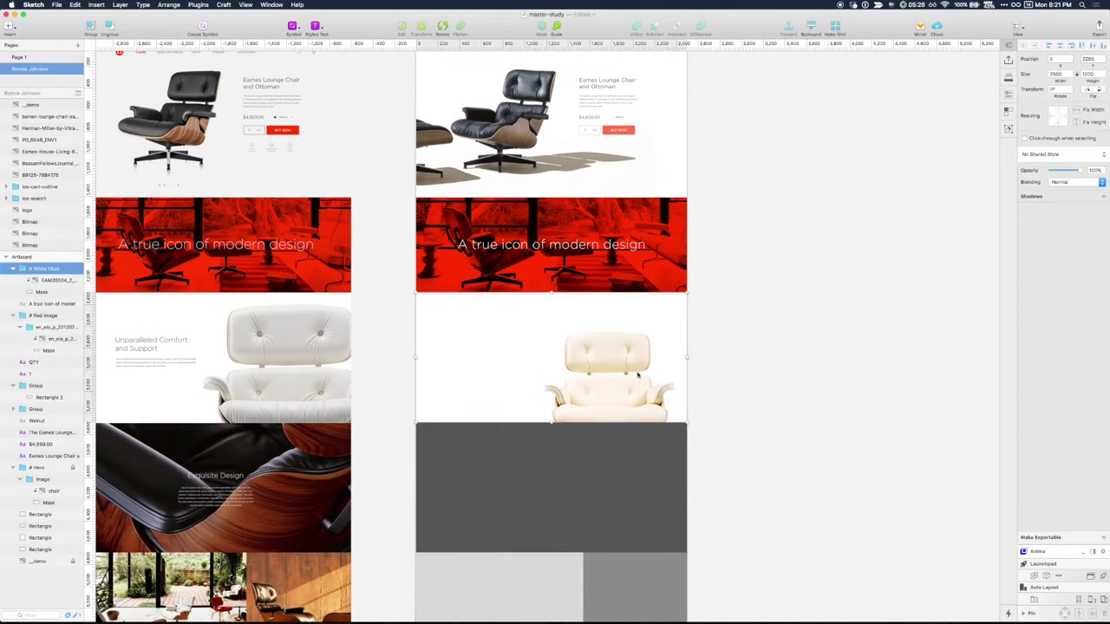
scroll(735, 412, "down", 3)
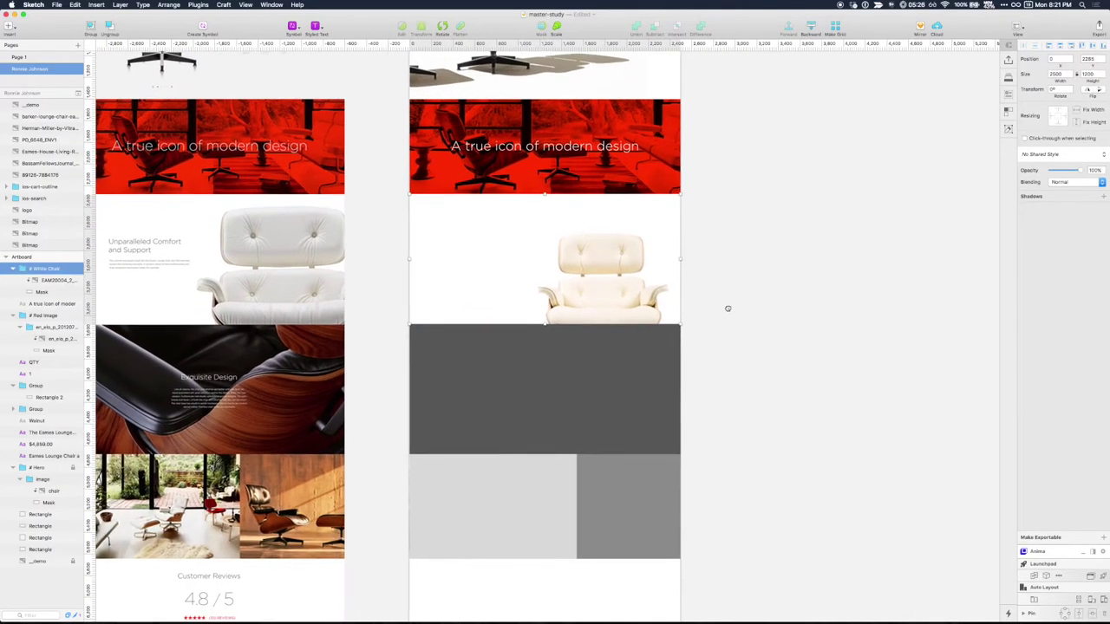
left_click_drag(678, 402, 767, 516)
left_click_drag(627, 270, 606, 248)
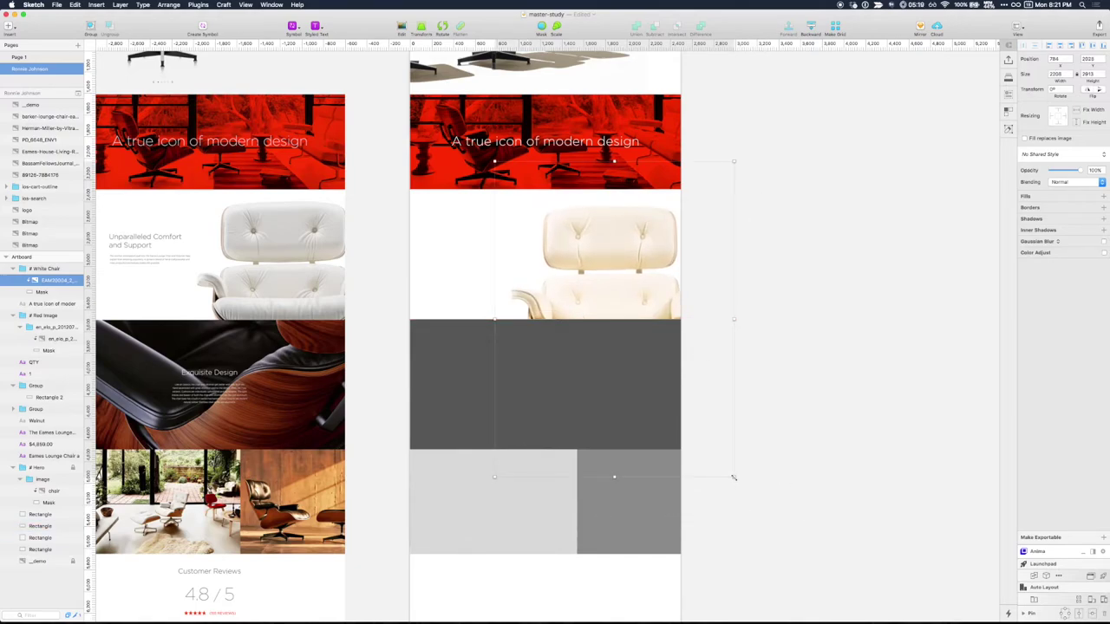
- Shrink the masked chair photo to about 1844 × 2433 and move it to about X 1114, Y 2128
left_click_drag(733, 477, 711, 433)
left_click(594, 257)
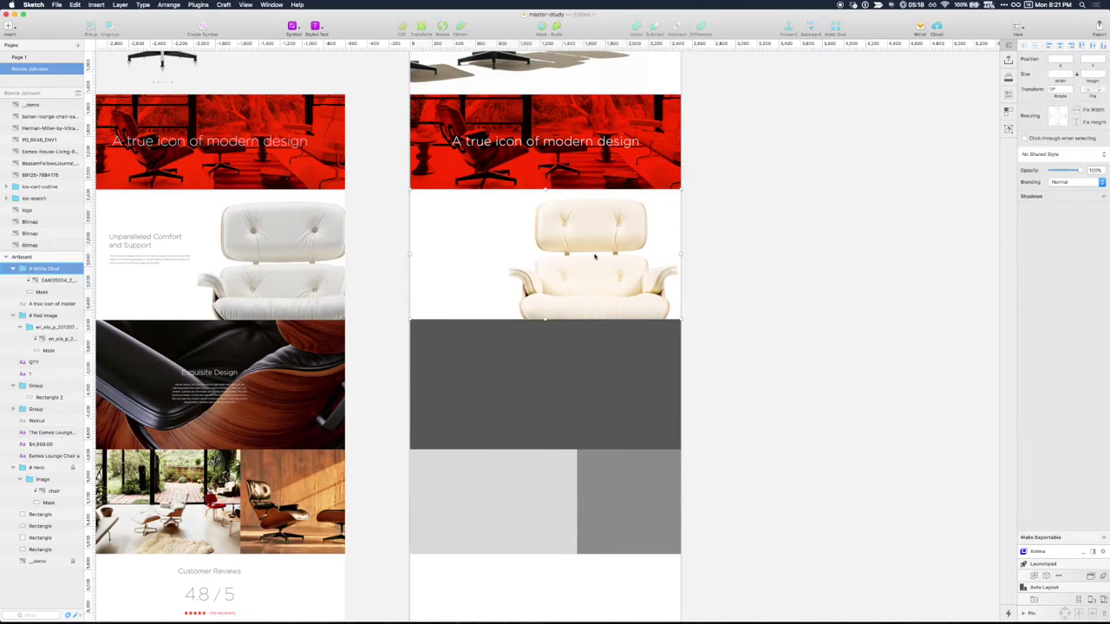
double_click(595, 256)
left_click_drag(565, 268, 599, 280)
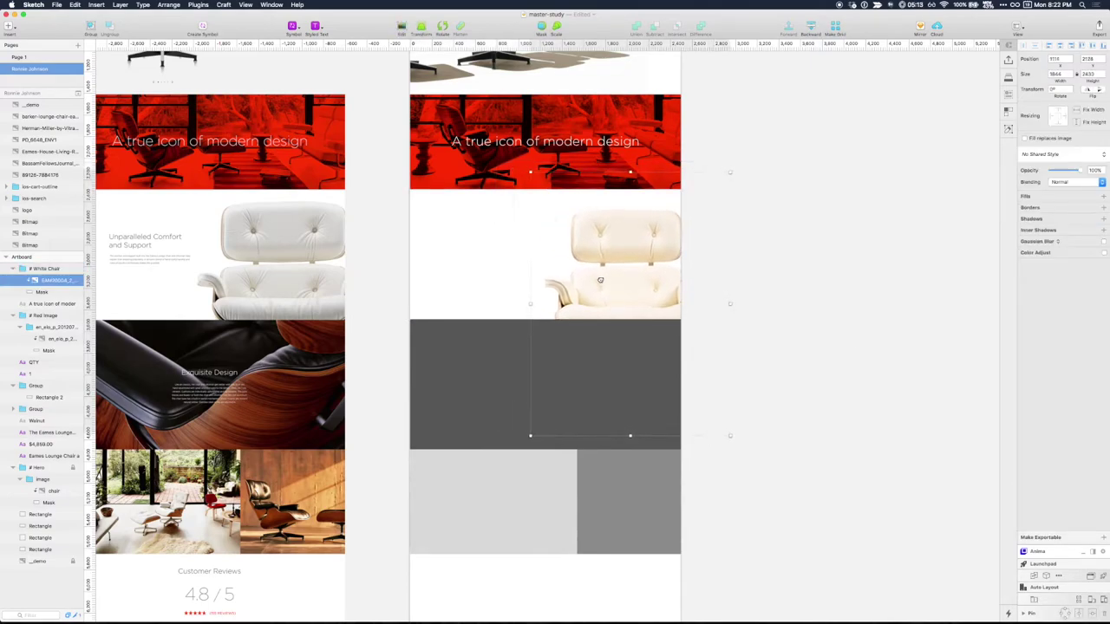
- Enlarge the masked chair photo to about 2028 × 2675 and position it at about X 842, Y 2037
left_click_drag(530, 171, 519, 157)
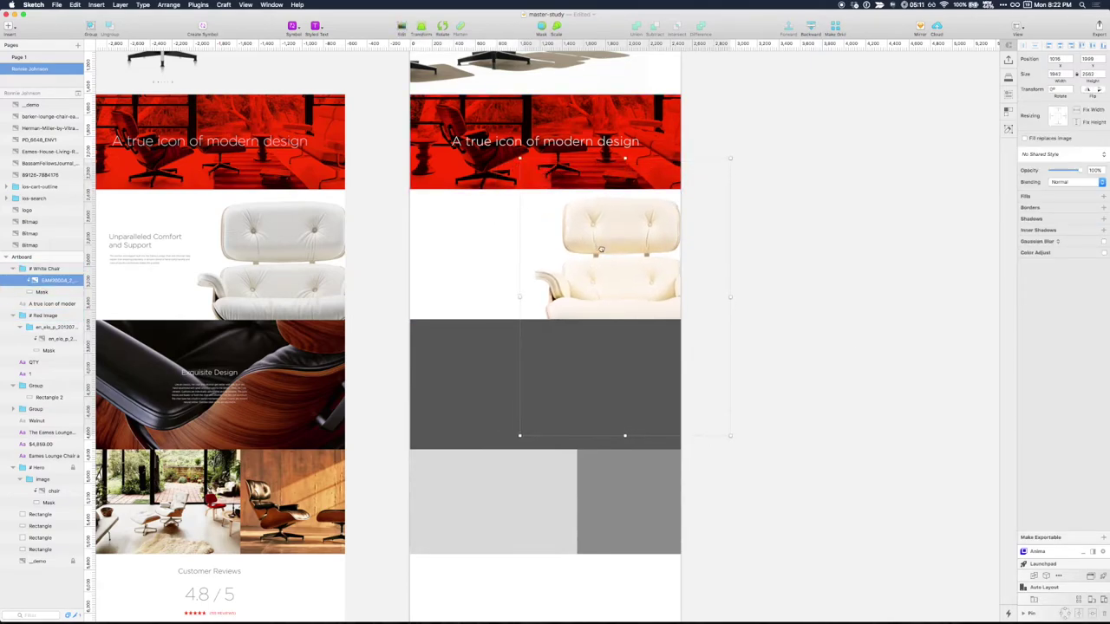
left_click_drag(601, 249, 595, 254)
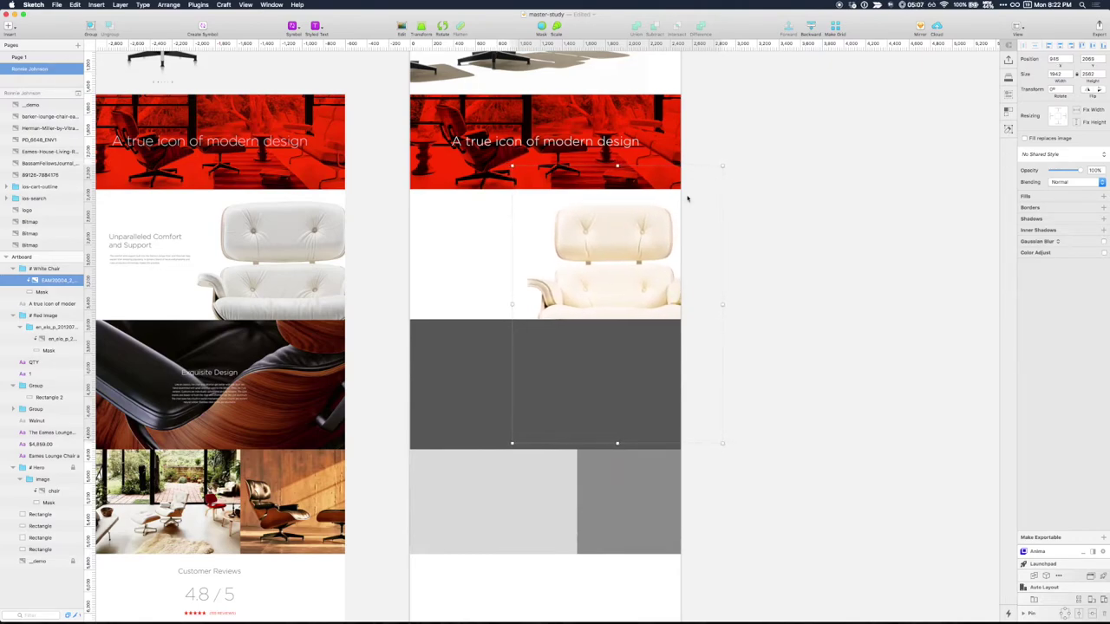
left_click_drag(722, 166, 733, 155)
left_click_drag(653, 227, 646, 243)
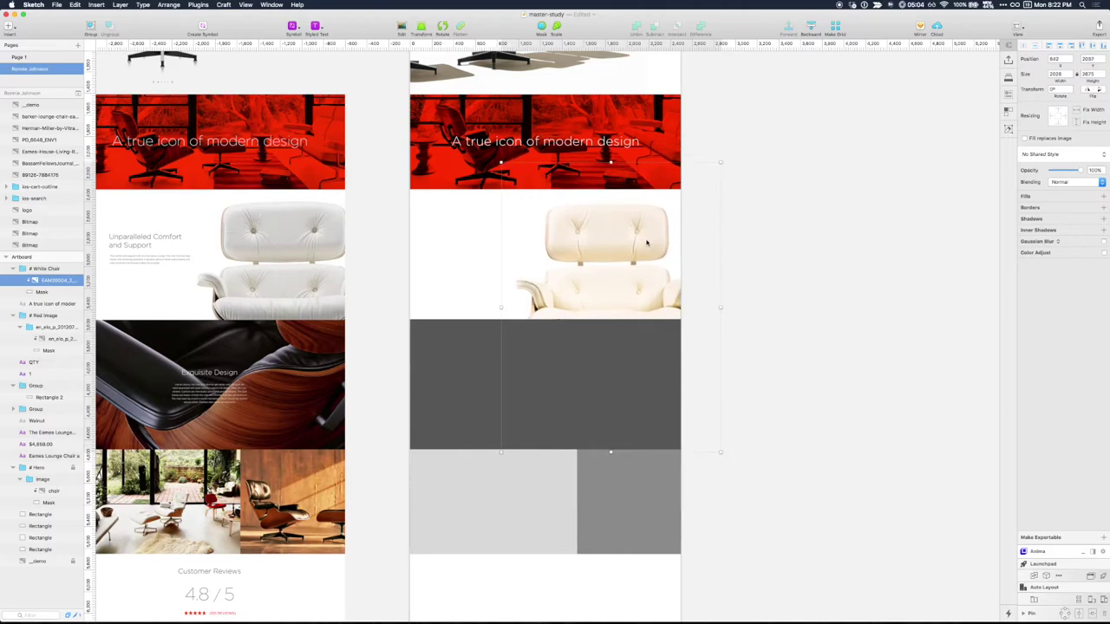
- Turn on Color Adjust for the chair photo and lower its saturation to about 0.76
left_click(1087, 553)
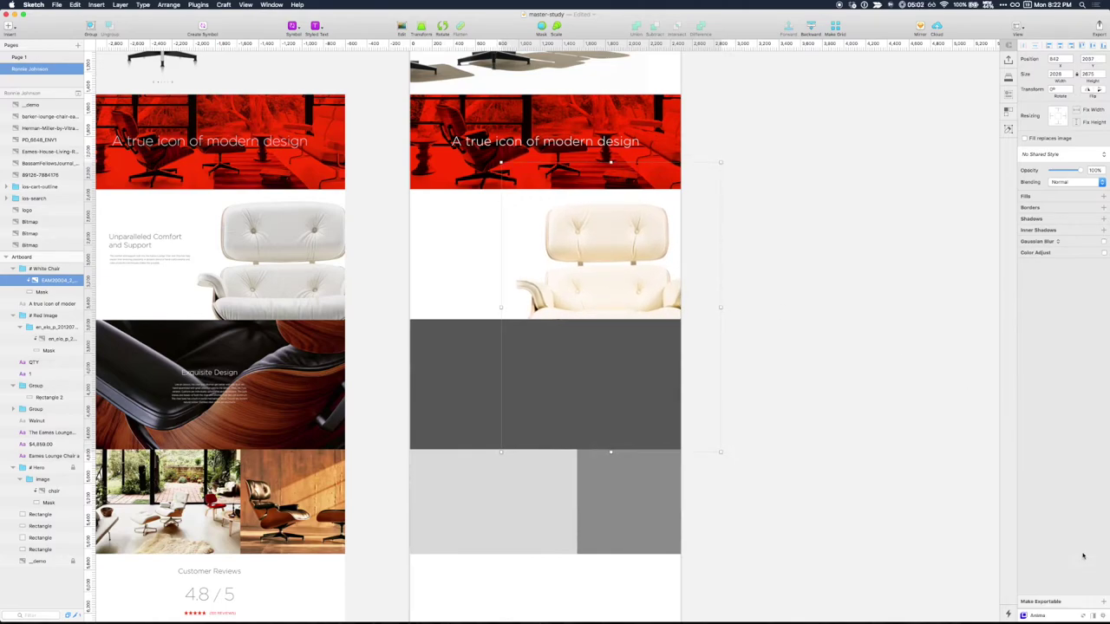
left_click(1058, 254)
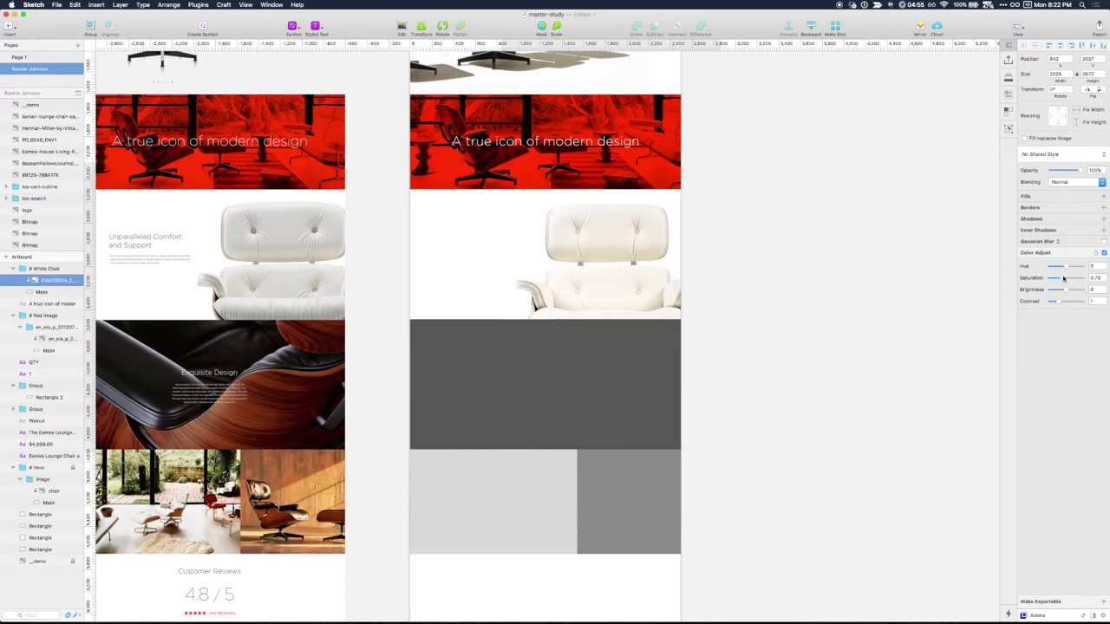
left_click(824, 297)
- Scale the desaturated chair photo down to about 1804 × 2379, keeping its upper right corner in place
left_click(595, 248)
left_click_drag(496, 451, 507, 420)
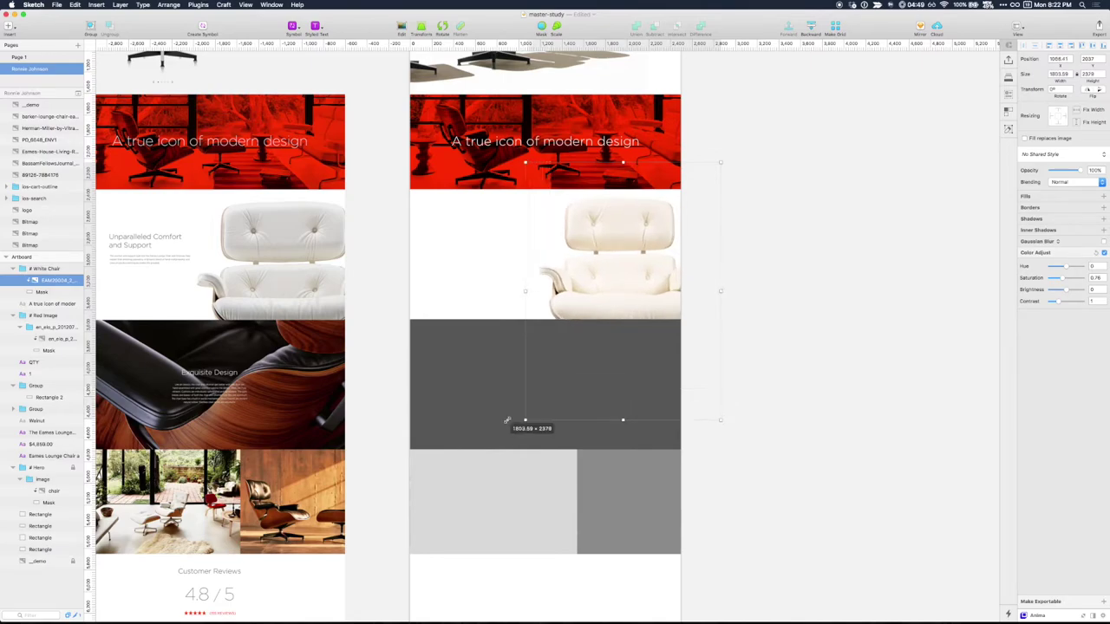
left_click(773, 302)
left_click_drag(726, 225, 824, 222)
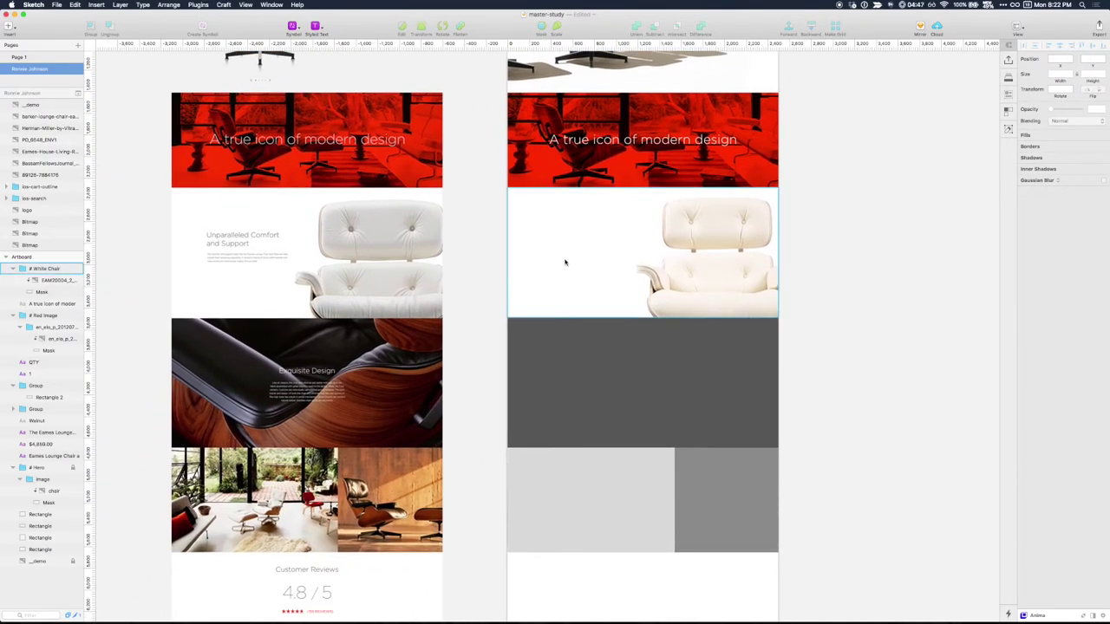
- Add the headline text "Unparalled Comfort and Support" to the empty area of the white chair section
scroll(795, 260, "up", 4)
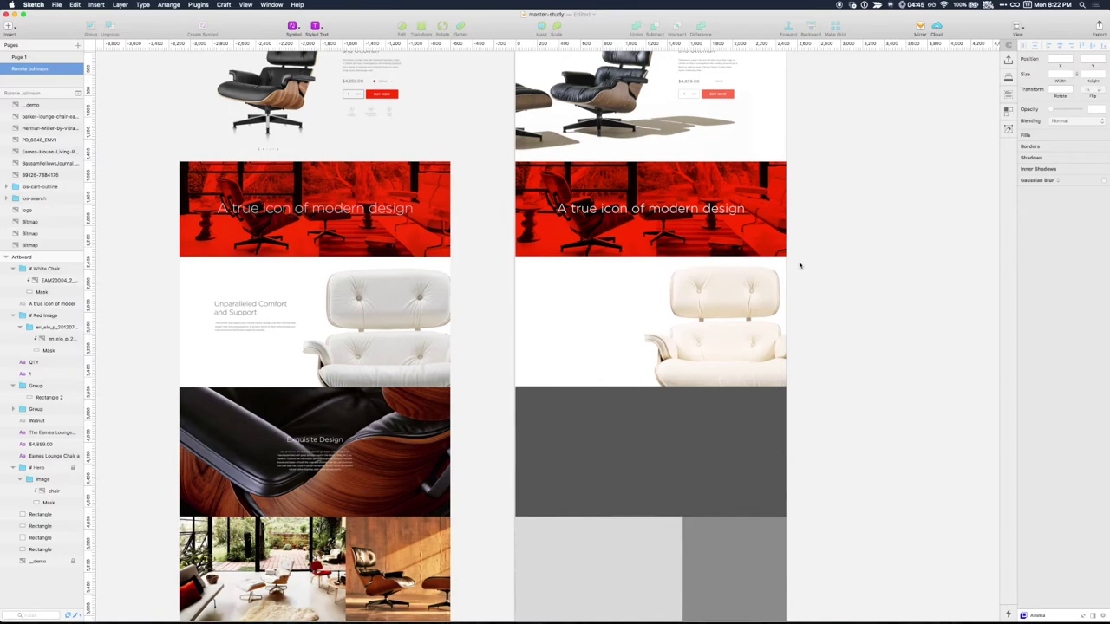
scroll(799, 265, "up", 5)
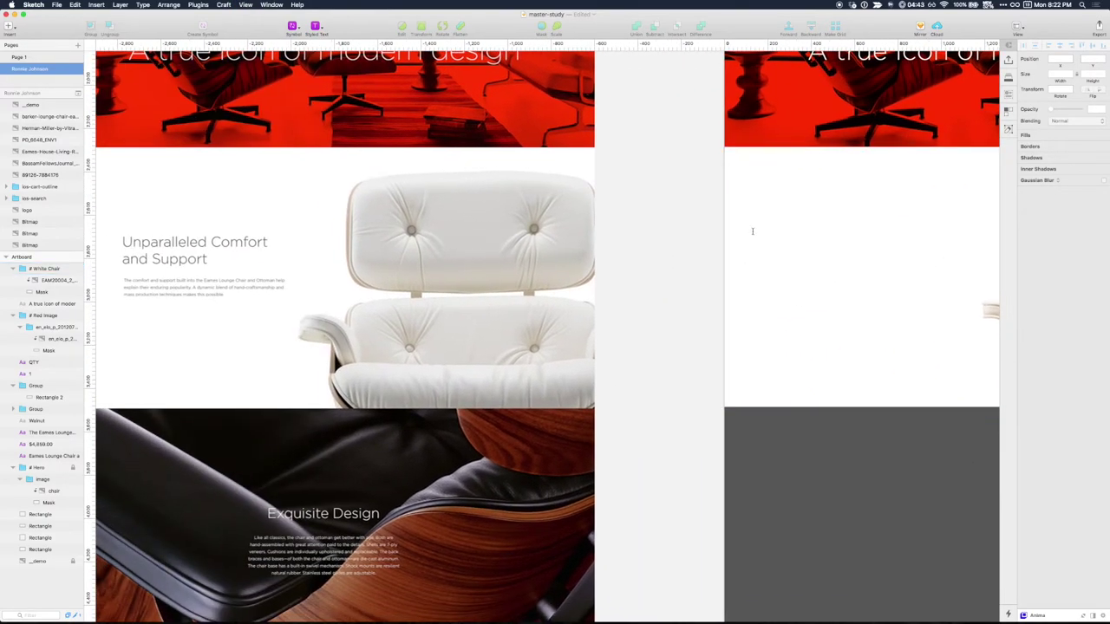
left_click(752, 230)
key("BackSpace")
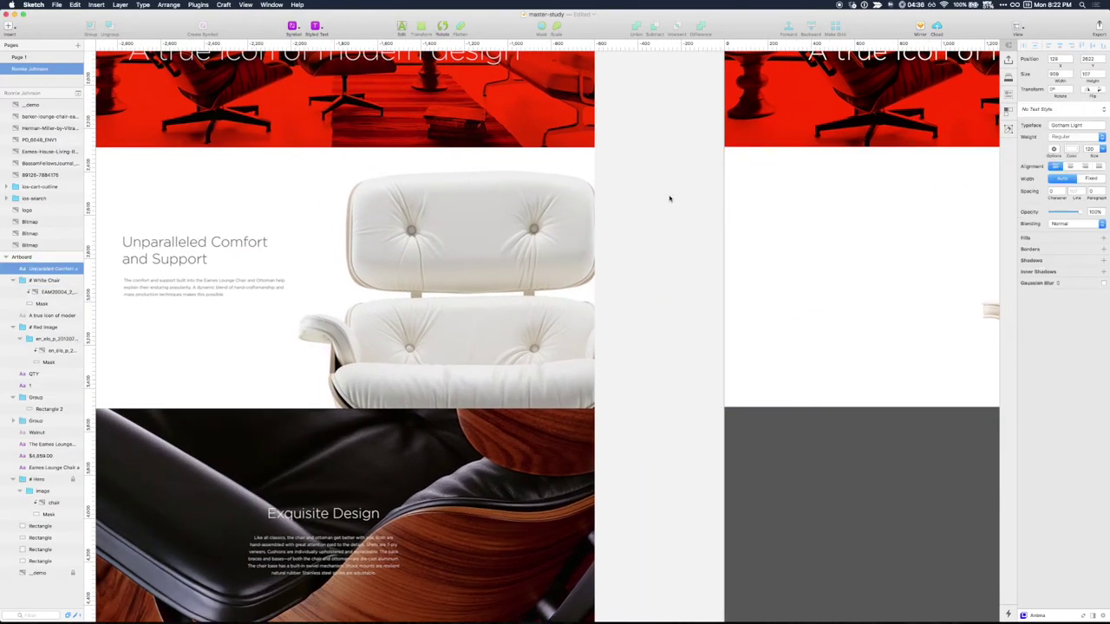
left_click(668, 198)
- Try the Heading / H2 text style on the white section's headline
scroll(532, 272, "right", 5)
left_click(1076, 138)
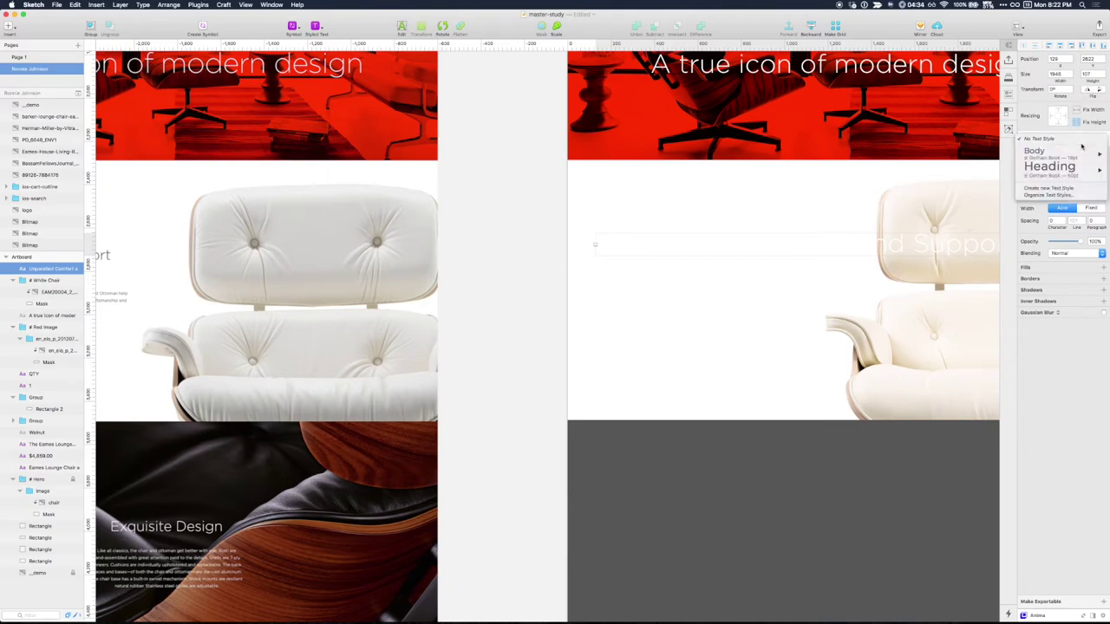
mouse_move(1052, 166)
left_click(967, 187)
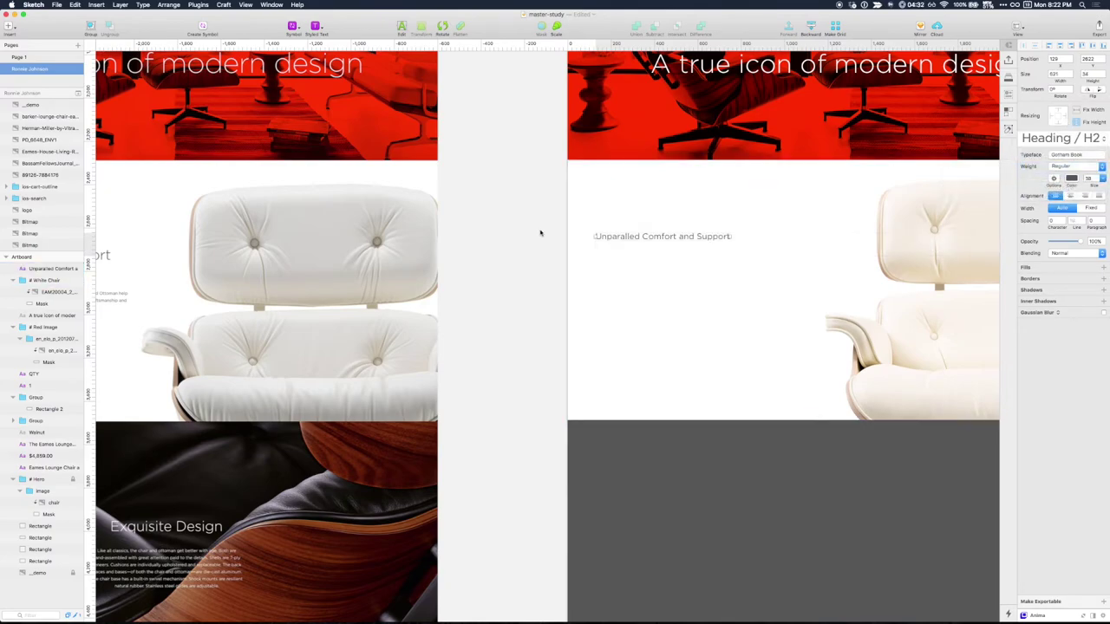
left_click(537, 233)
- Apply the Heading / H1 text style to the "Unparalled Comfort and Support" headline
left_click(632, 236)
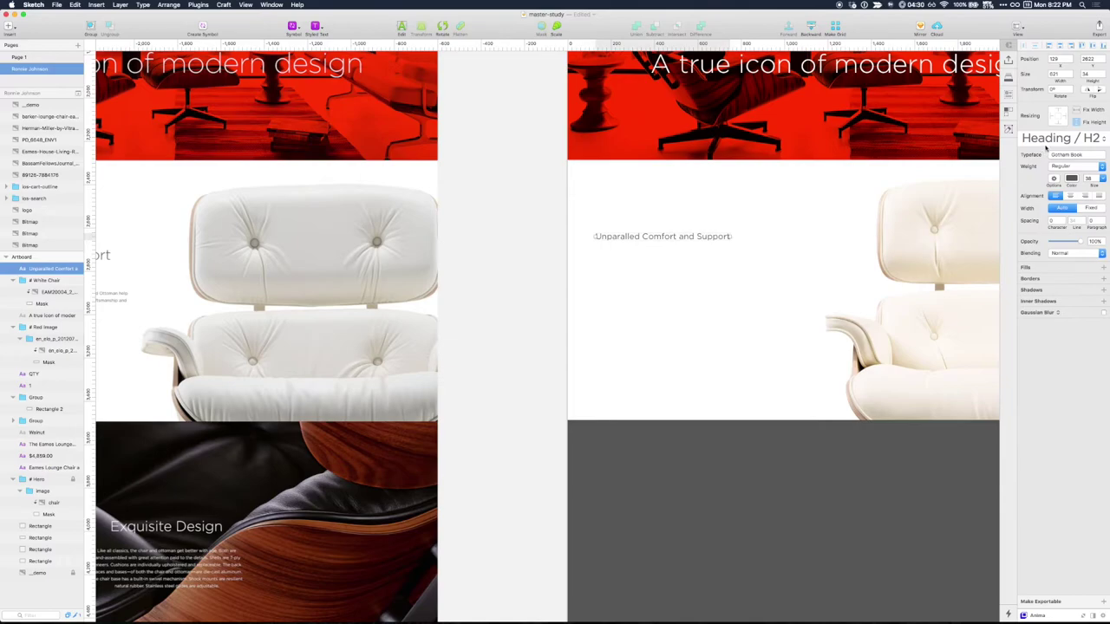
left_click(1060, 138)
mouse_move(1049, 141)
left_click(959, 155)
left_click(557, 235)
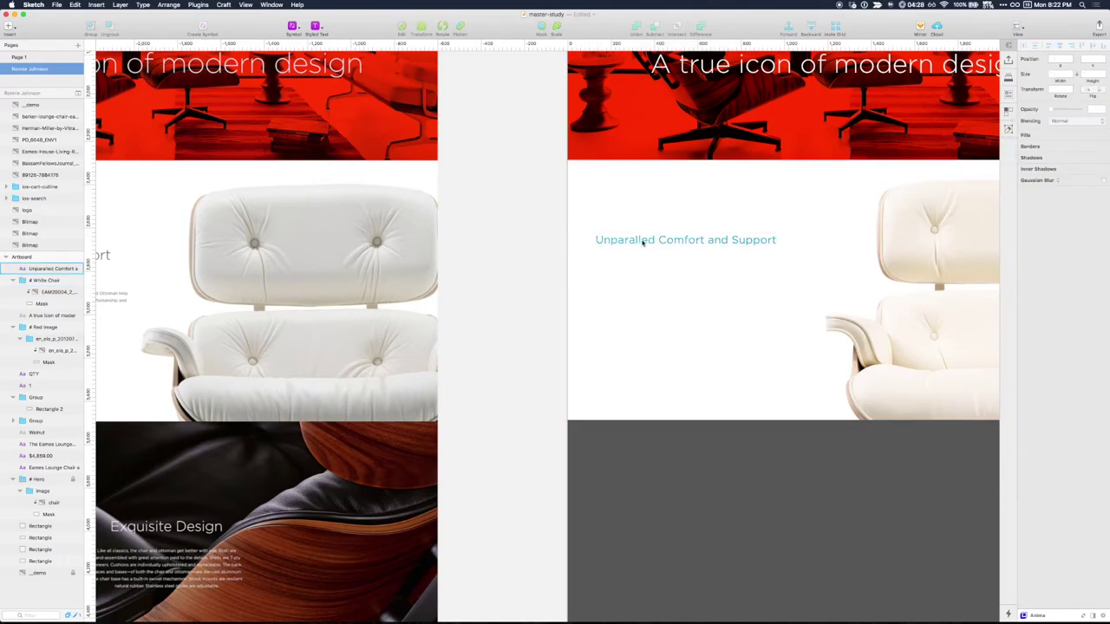
- Move the headline to about X 307, Y 2616 and narrow its text box to about 753 wide so it wraps onto two lines
left_click(639, 242)
left_click_drag(817, 238, 797, 240)
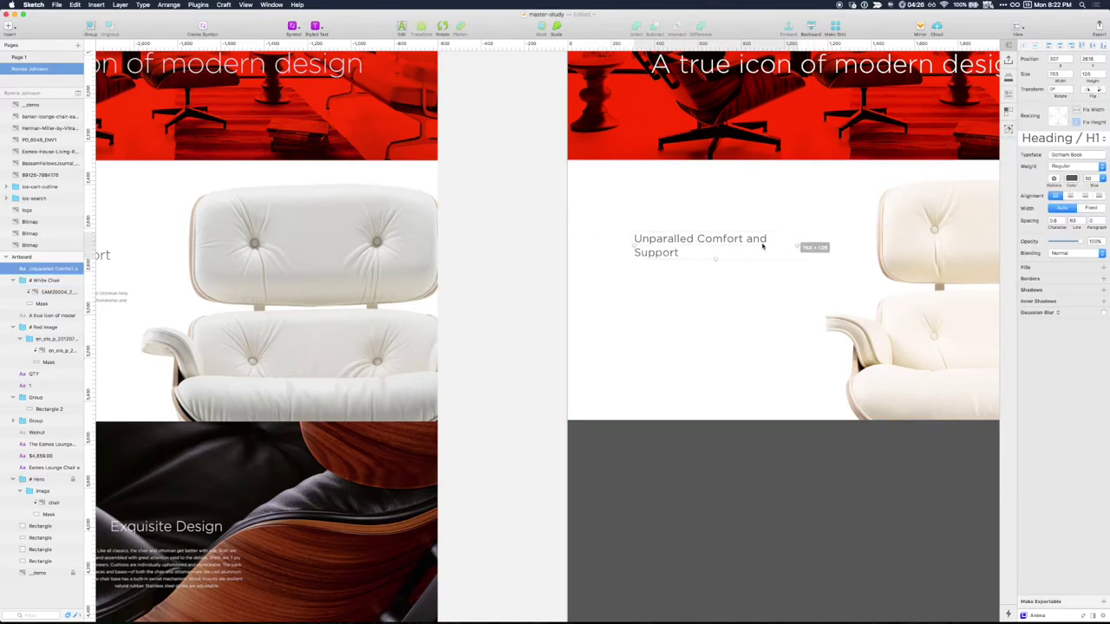
scroll(780, 229, "left", 5)
scroll(453, 324, "up", 15)
scroll(453, 324, "right", 11)
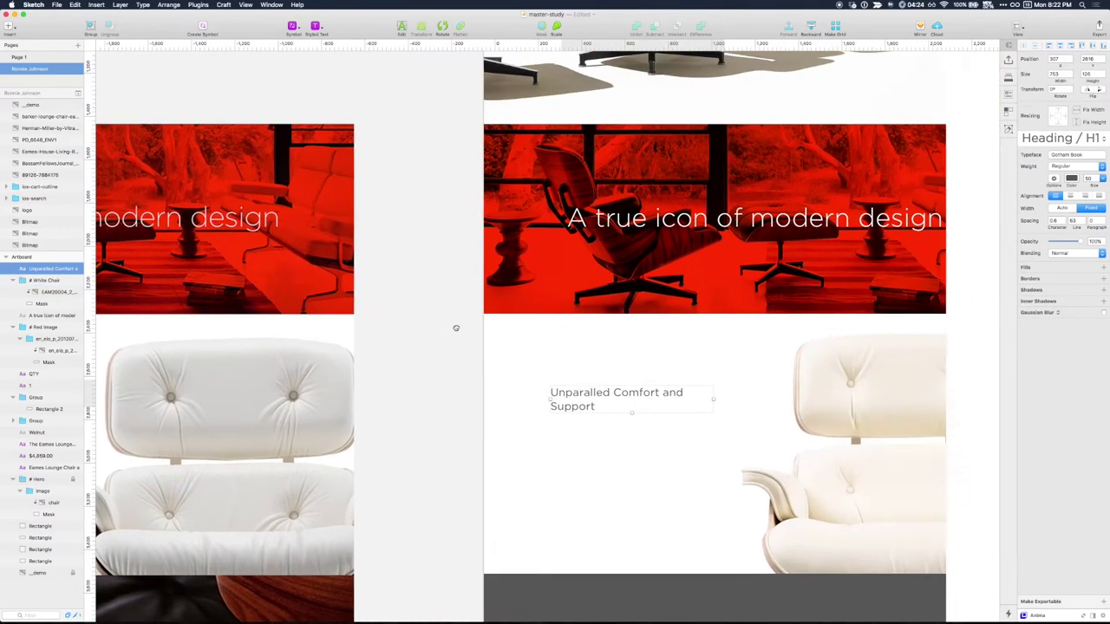
scroll(450, 181, "down", 8)
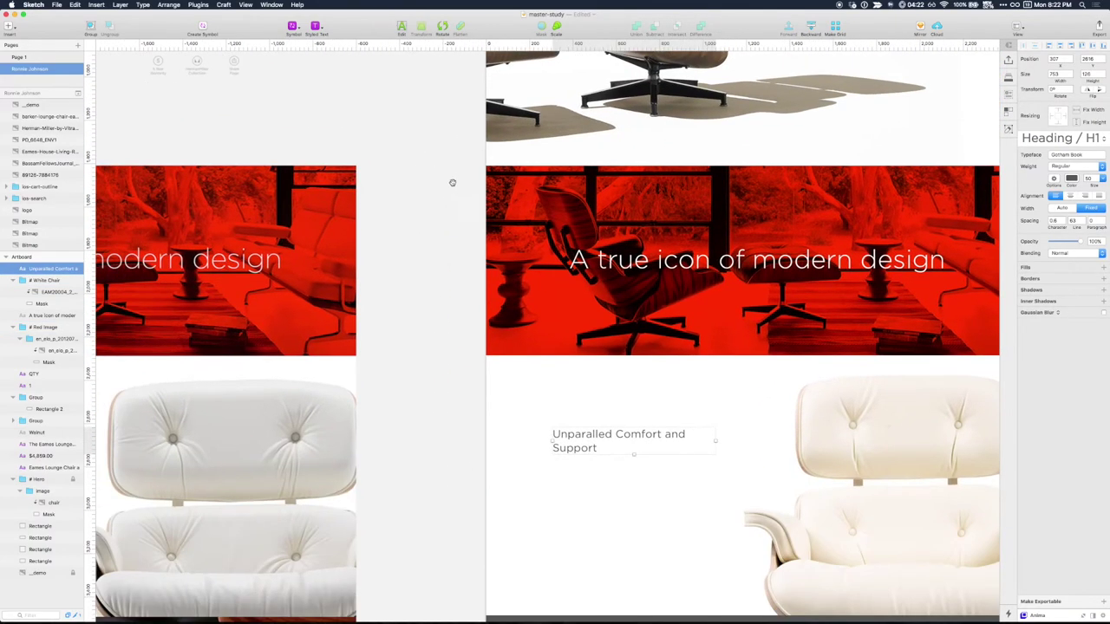
scroll(453, 182, "down", 5)
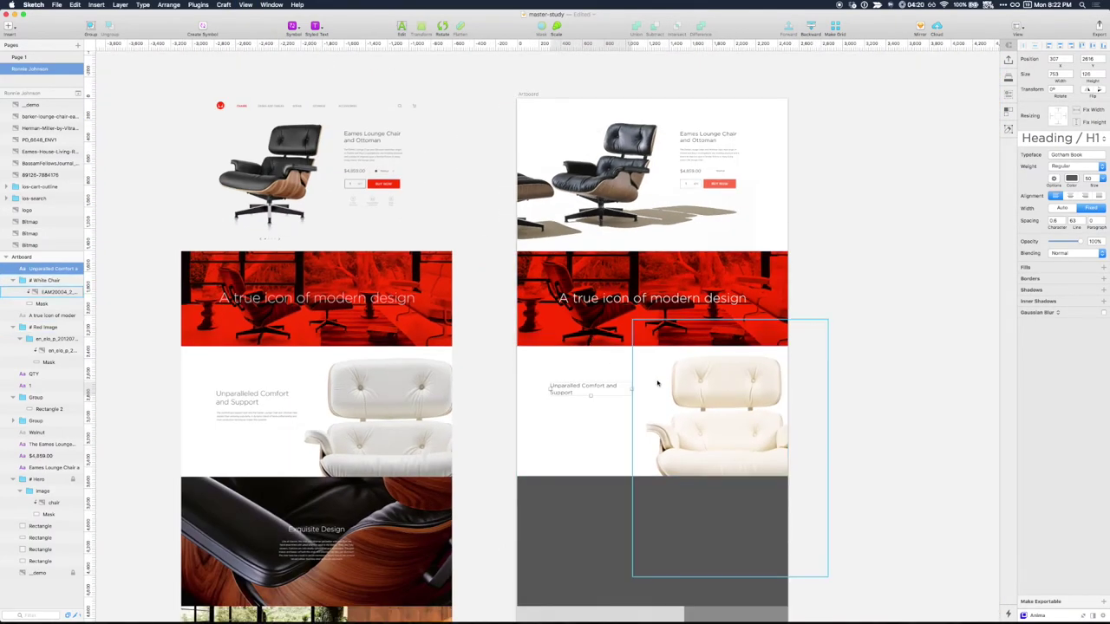
- Set the headline's font size to 72 and its line spacing to 103
scroll(657, 384, "up", 5)
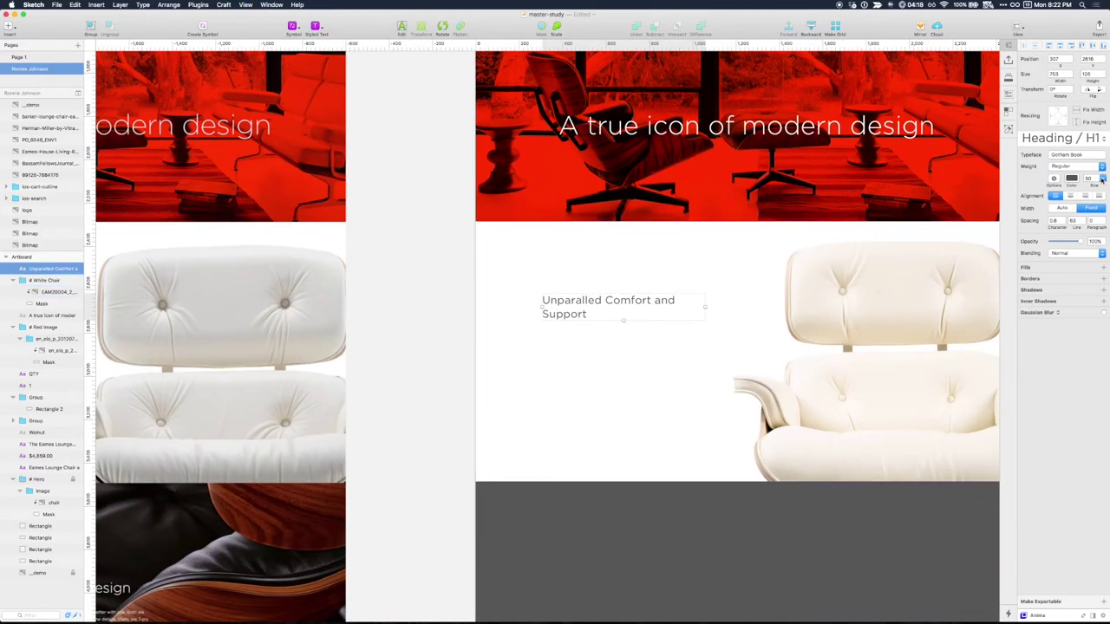
left_click(1102, 179)
left_click(1091, 280)
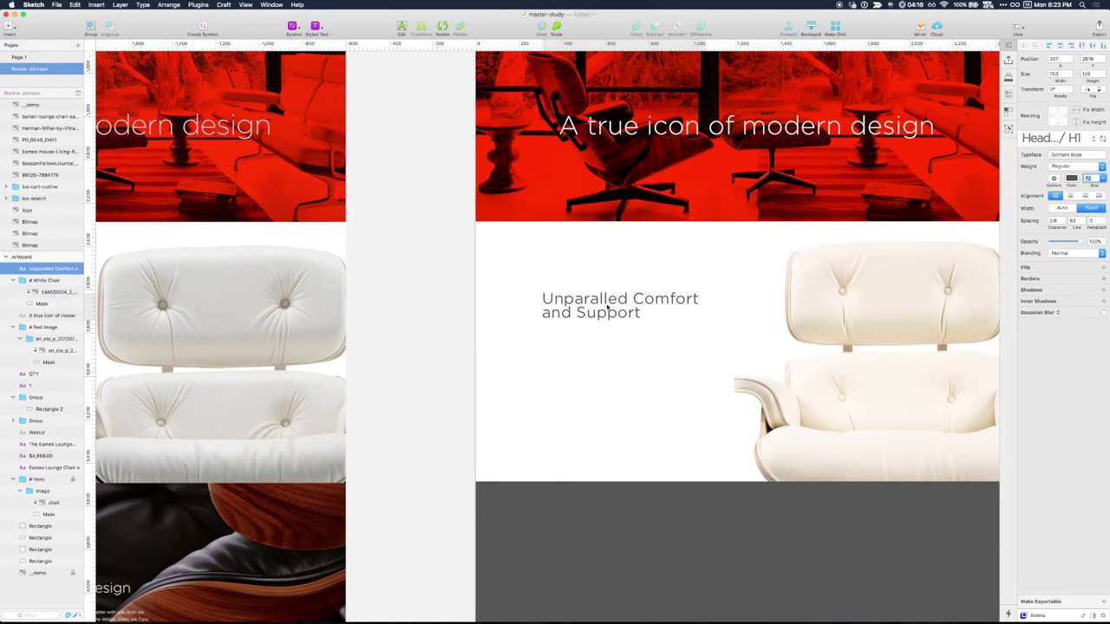
key("shift+Up")
key("shift+Up")
key("shift+Up")
key("shift+Up")
key("shift+Up")
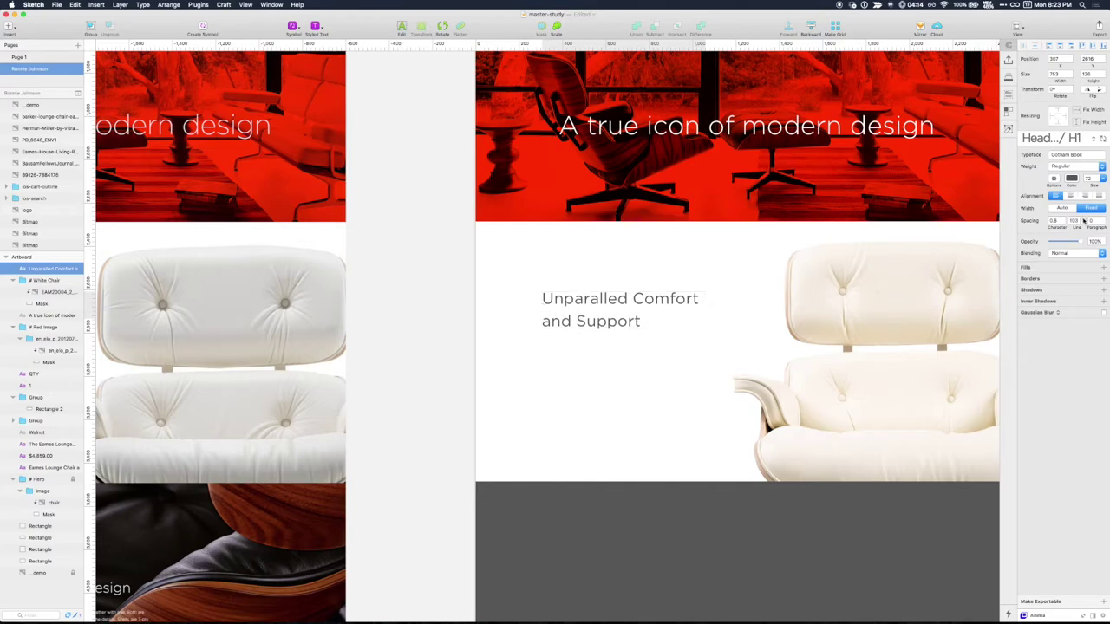
key("shift+Down")
- Compare the headline with the reference design, tighten its line spacing to 98 and move it slightly lower
left_click(392, 288)
left_click_drag(438, 308, 690, 317)
scroll(690, 317, "down", 2)
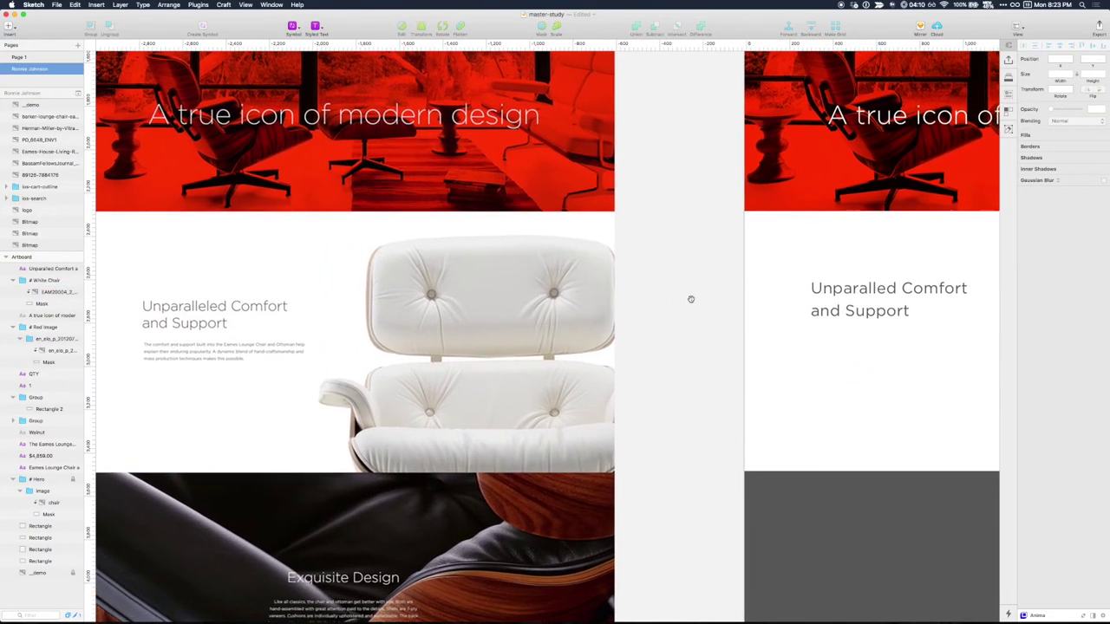
left_click(895, 293)
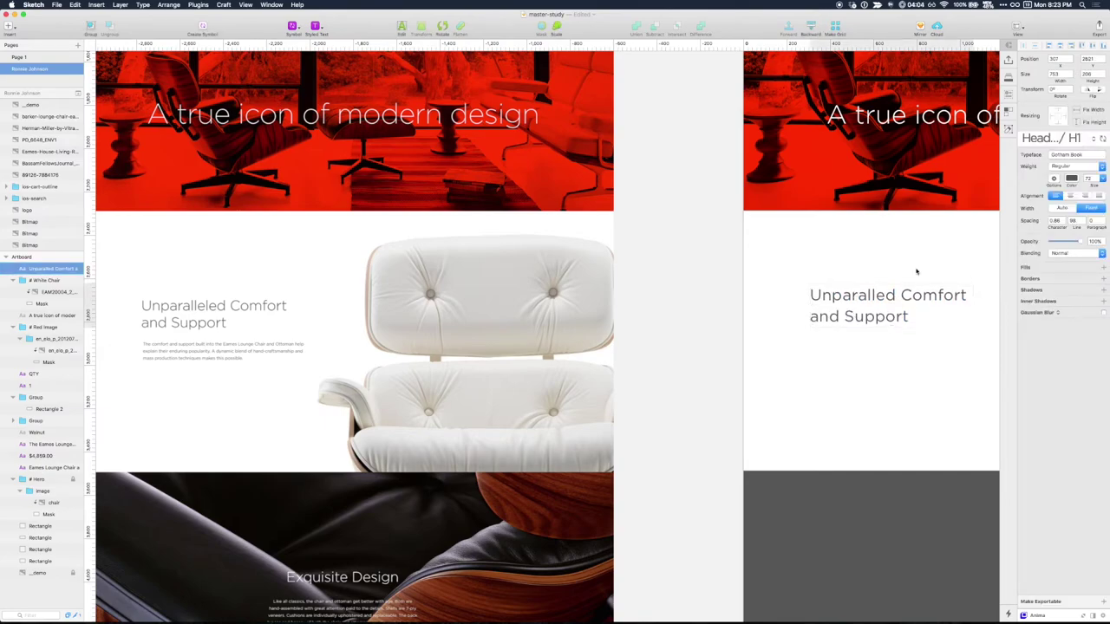
left_click(659, 290)
- Copy the product description paragraph from the hero section and paste it into the white chair section
left_click_drag(659, 290, 364, 527)
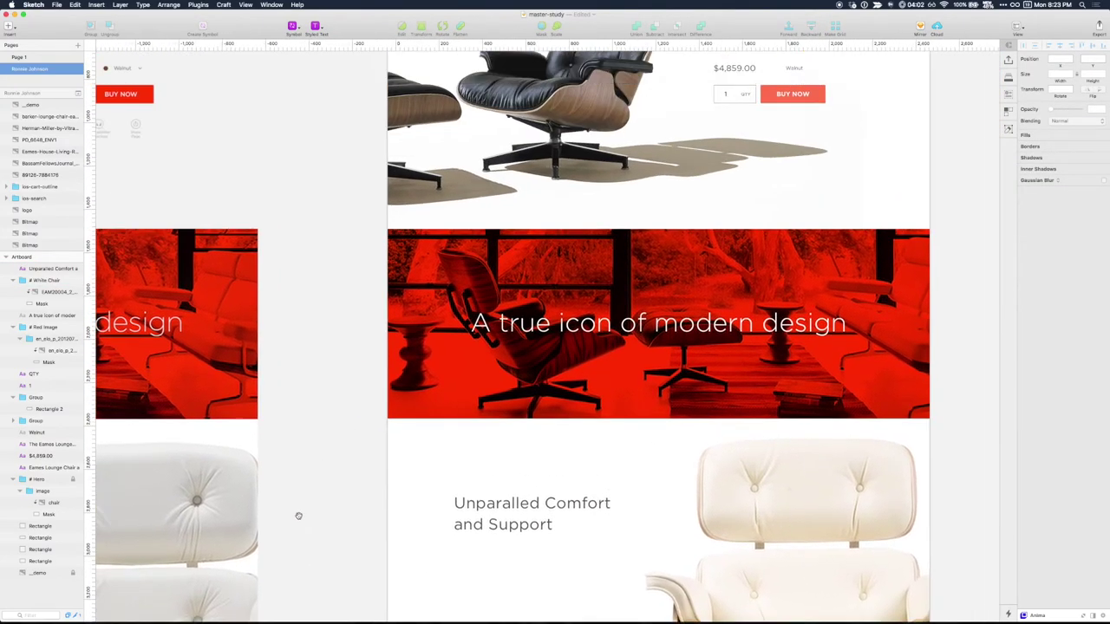
scroll(298, 515, "up", 3)
left_click(754, 77)
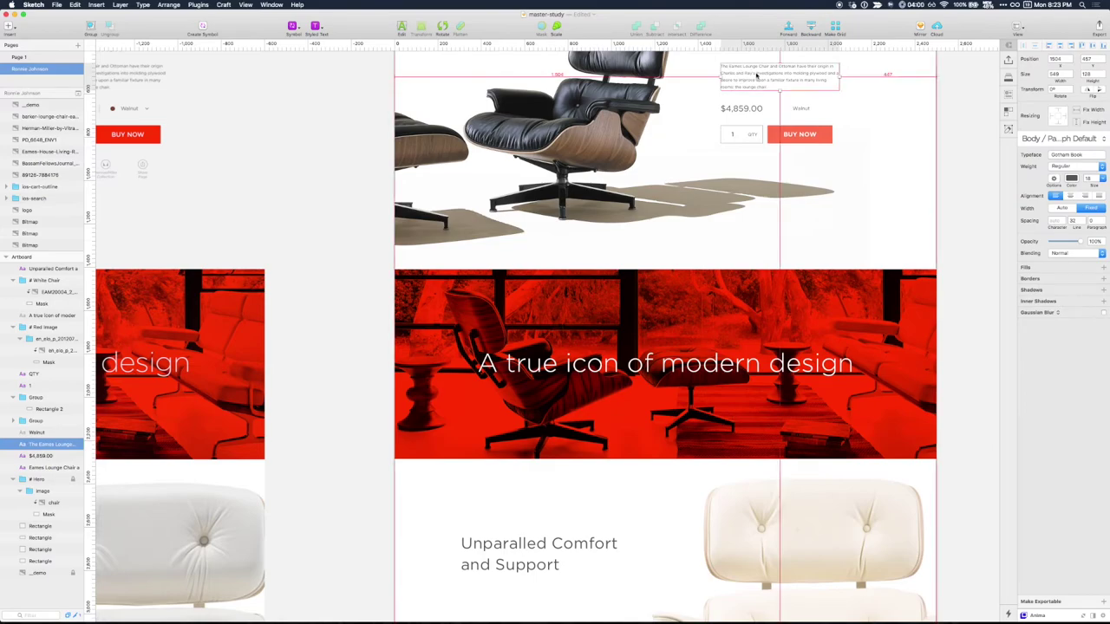
key("super+c")
scroll(375, 322, "down", 6)
left_click(582, 378)
key("super+v")
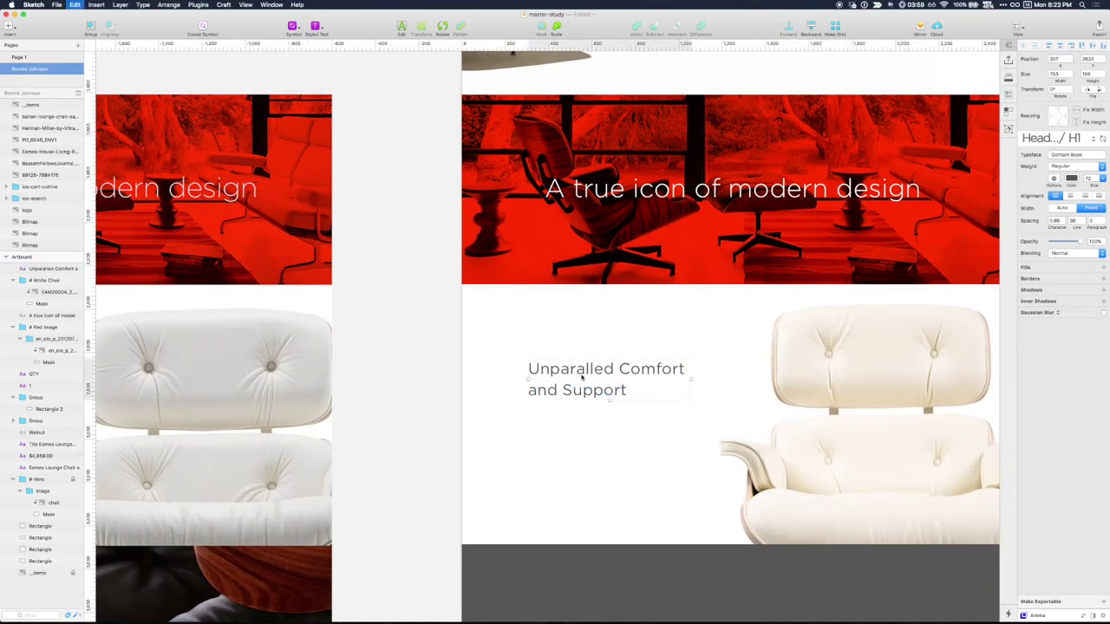
key("super+v")
- Place the pasted paragraph below the headline, left-aligned with it at about X 307, Y 2868
left_click_drag(694, 338, 551, 425)
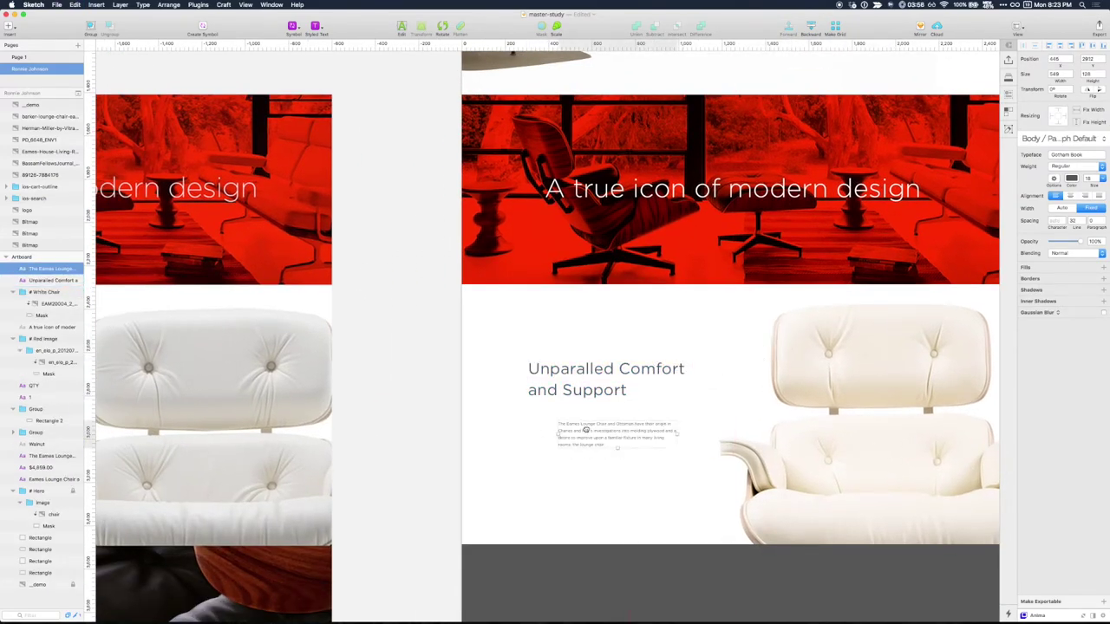
left_click(585, 393, "shift")
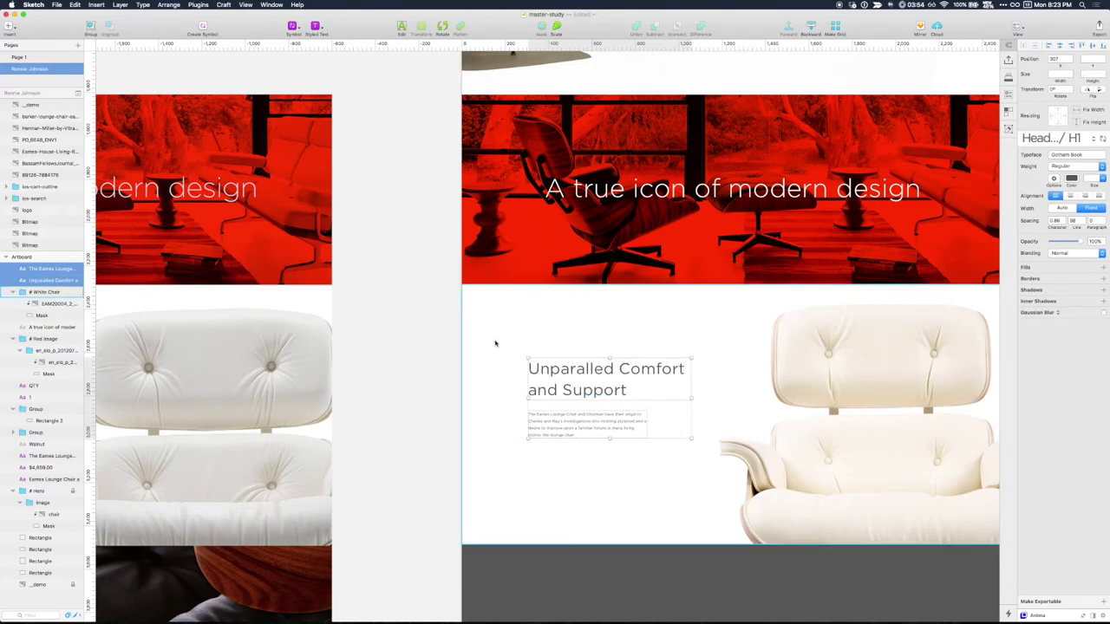
left_click(431, 421)
scroll(719, 334, "left", 10)
scroll(719, 335, "down", 3)
left_click(840, 353)
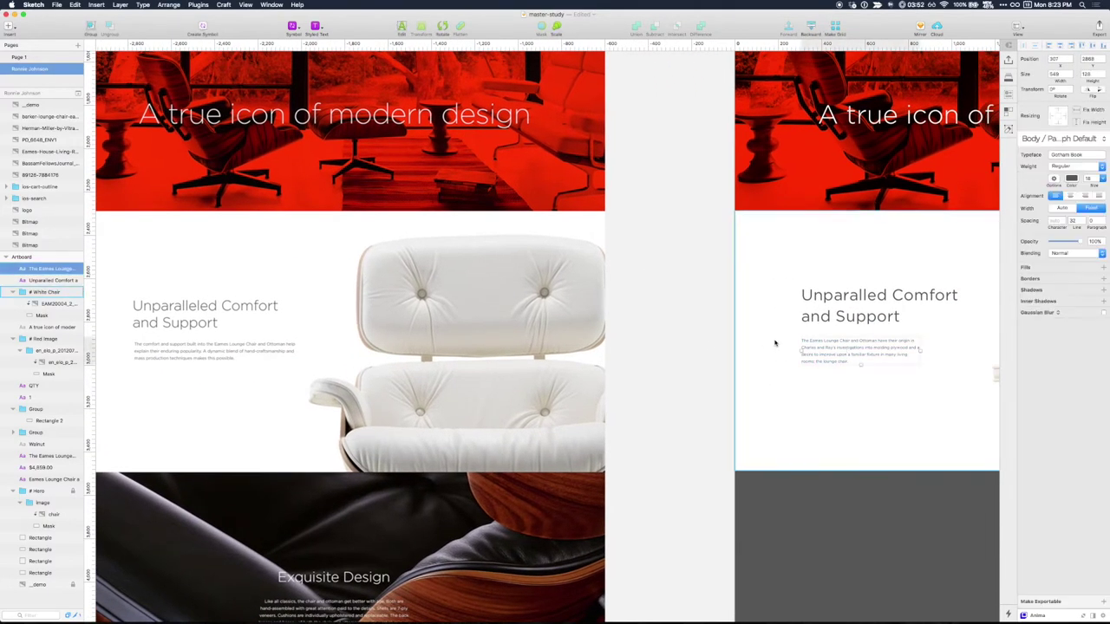
- Widen the description paragraph's text box in the white chair section so the text wraps onto three lines
scroll(676, 338, "right", 5)
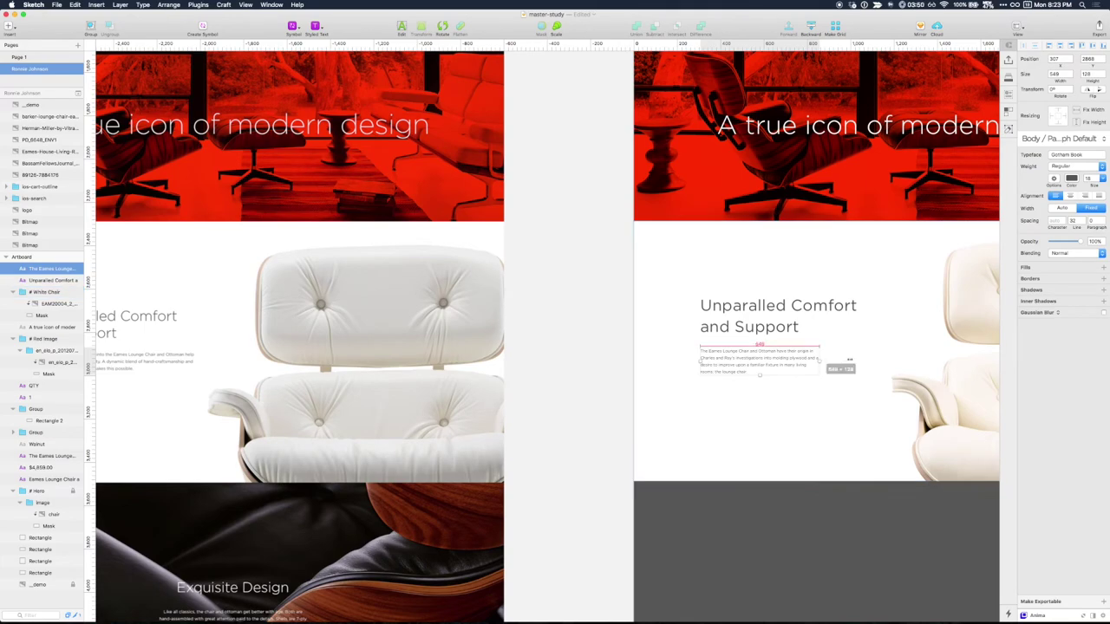
left_click_drag(850, 359, 862, 358)
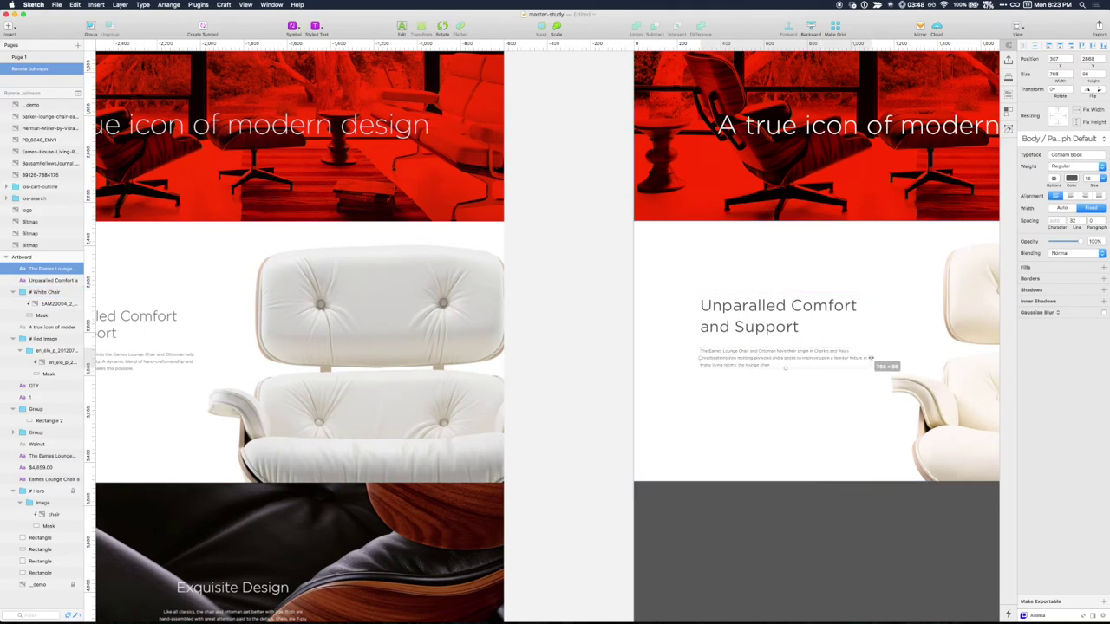
left_click(620, 349)
left_click_drag(601, 372, 871, 320)
left_click_drag(861, 385, 336, 387)
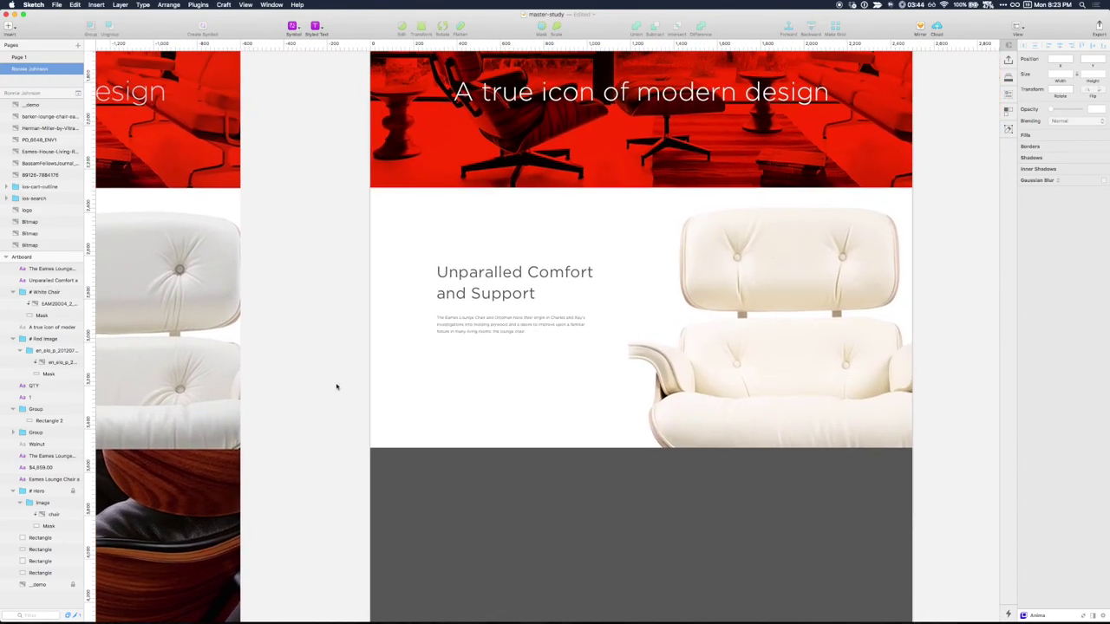
- Compare the section with the reference, scale the white chair photo to about 1765 × 2329, reposition it within its mask and save the file
key("super+minus")
left_click_drag(817, 260, 799, 235)
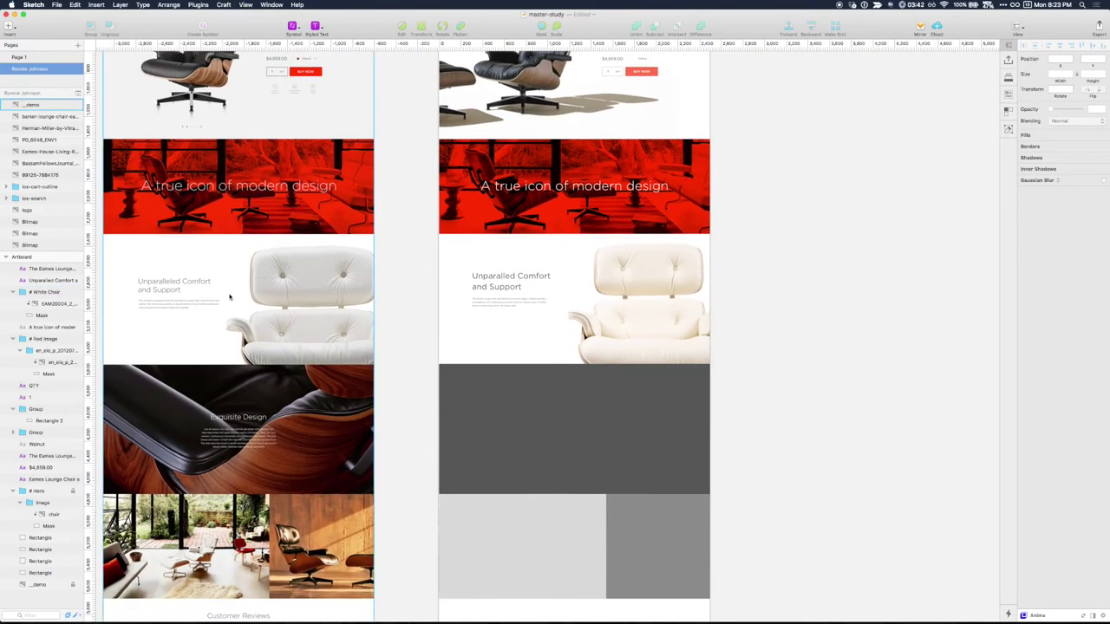
left_click_drag(202, 285, 21, 285)
left_click(387, 259)
left_click_drag(386, 248, 349, 292)
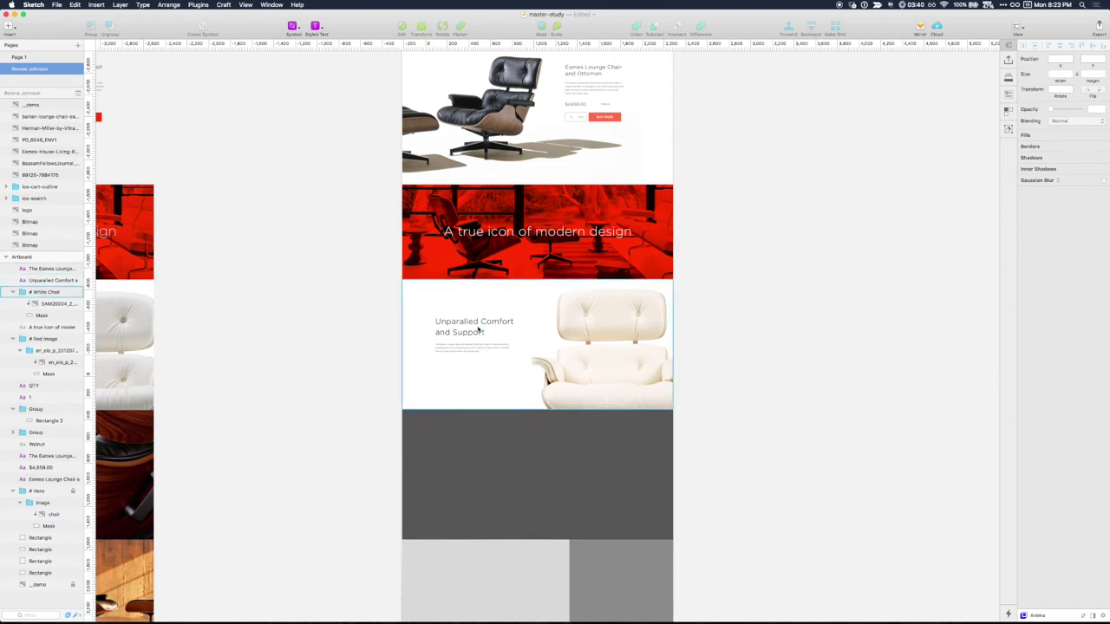
scroll(757, 208, "down", 2)
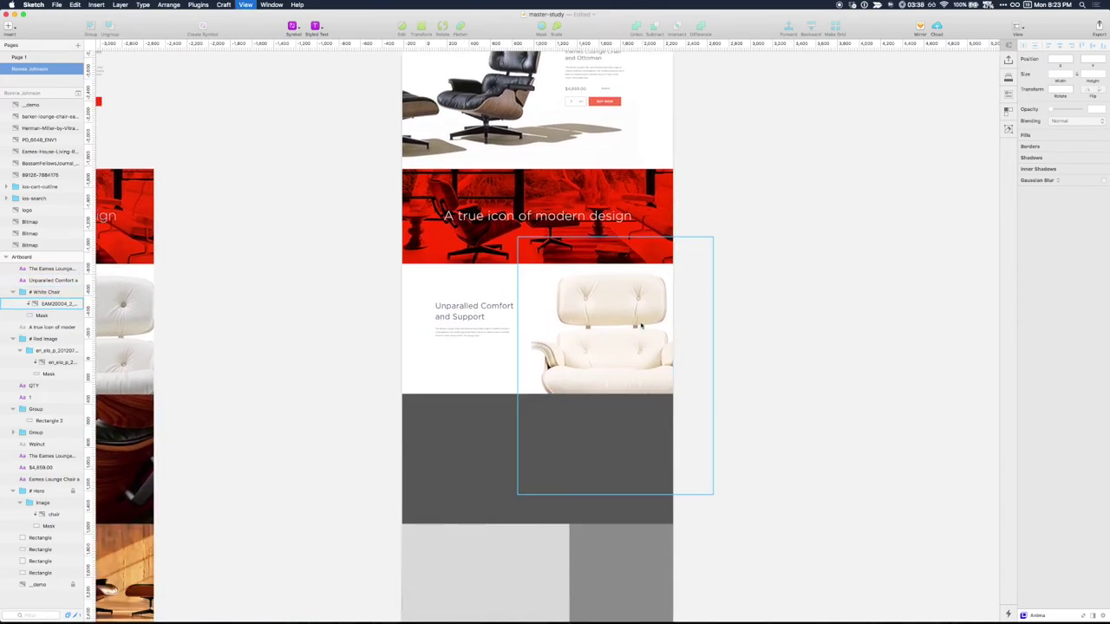
key("super+plus")
left_click_drag(840, 304, 837, 263)
double_click(622, 292)
left_click_drag(621, 293, 566, 292)
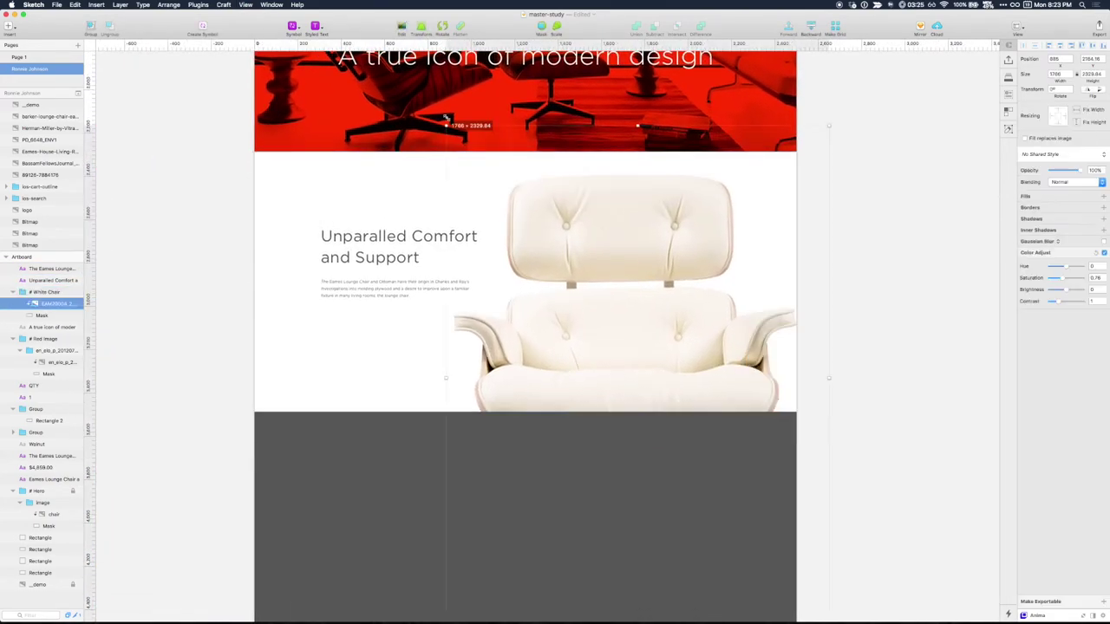
mouse_move(563, 227)
left_mouse_down()
mouse_move(573, 246)
mouse_move(562, 227)
mouse_move(575, 232)
left_mouse_up()
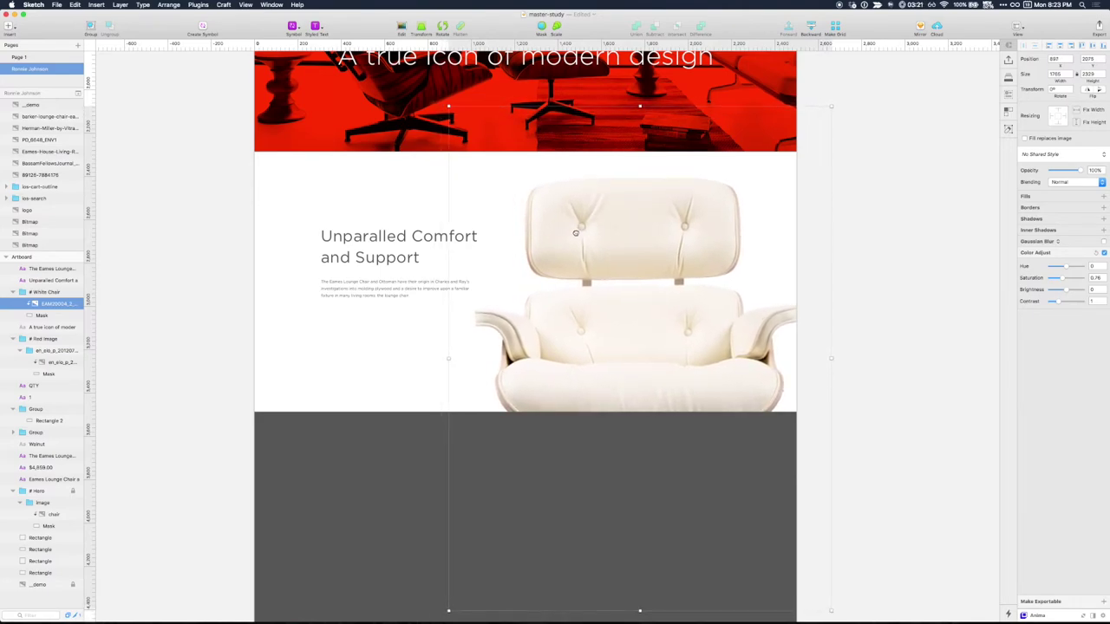
left_click(870, 202)
key("super+s")
- Bring the living room photo with the garden windows from the image collection closer to the artboard
key("super+minus")
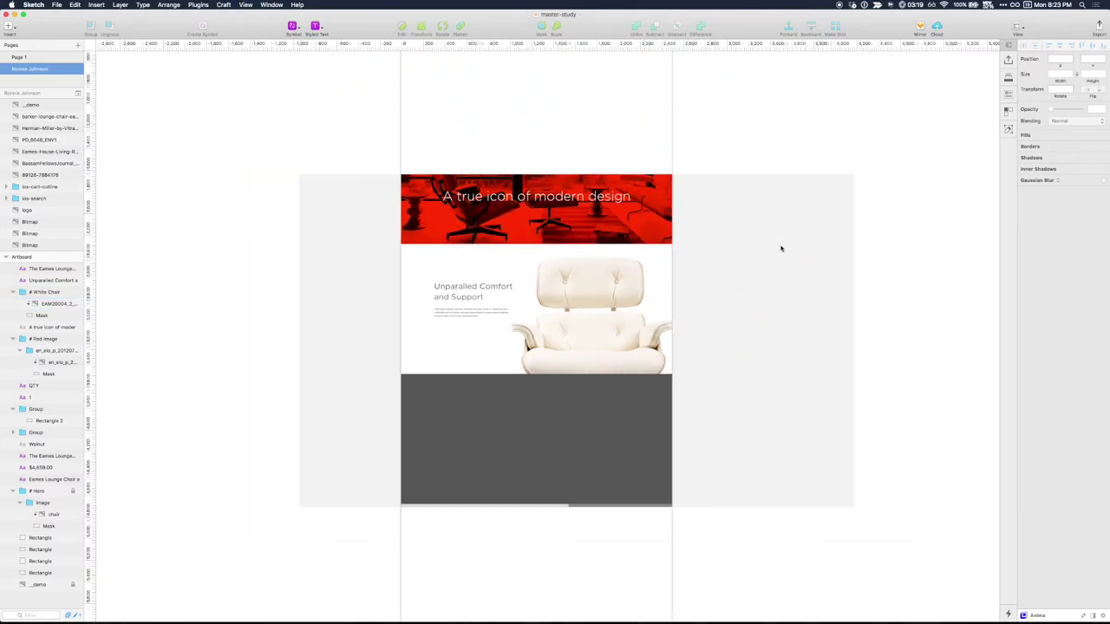
scroll(742, 302, "down", 5)
scroll(778, 206, "left", 6)
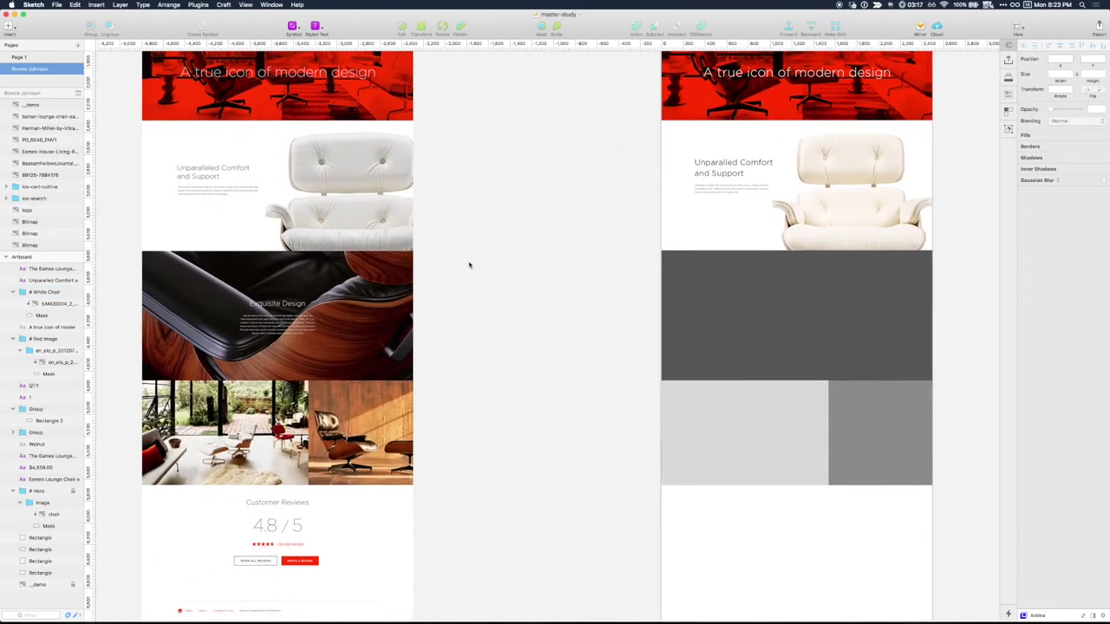
key("super+minus")
scroll(780, 248, "right", 10)
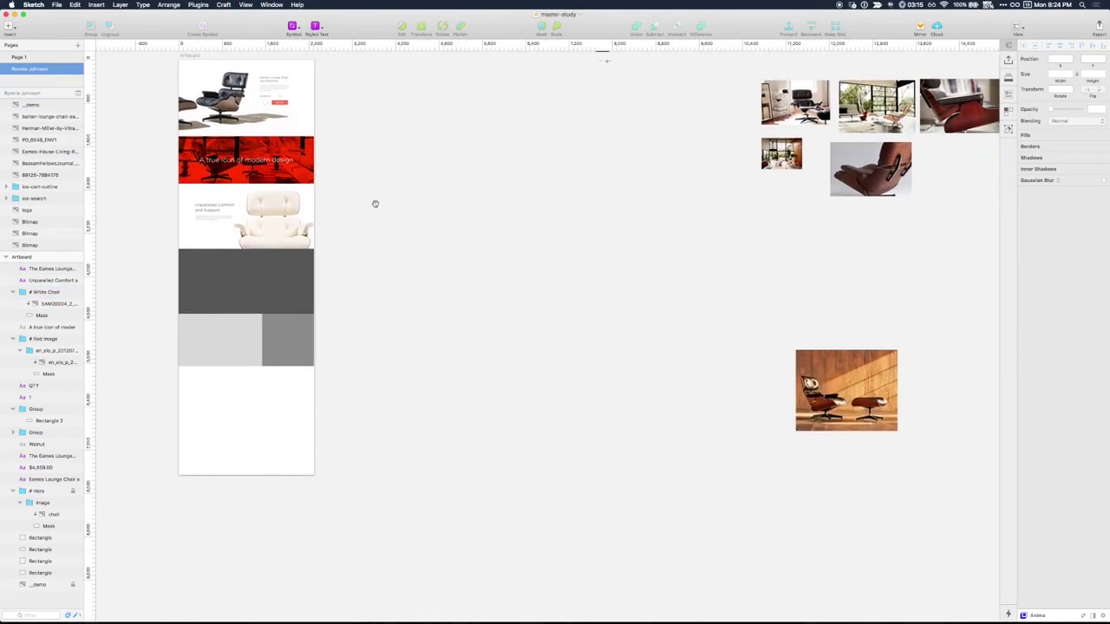
scroll(743, 140, "up", 3)
left_click_drag(832, 191, 512, 420)
scroll(520, 347, "left", 6)
scroll(520, 347, "down", 2)
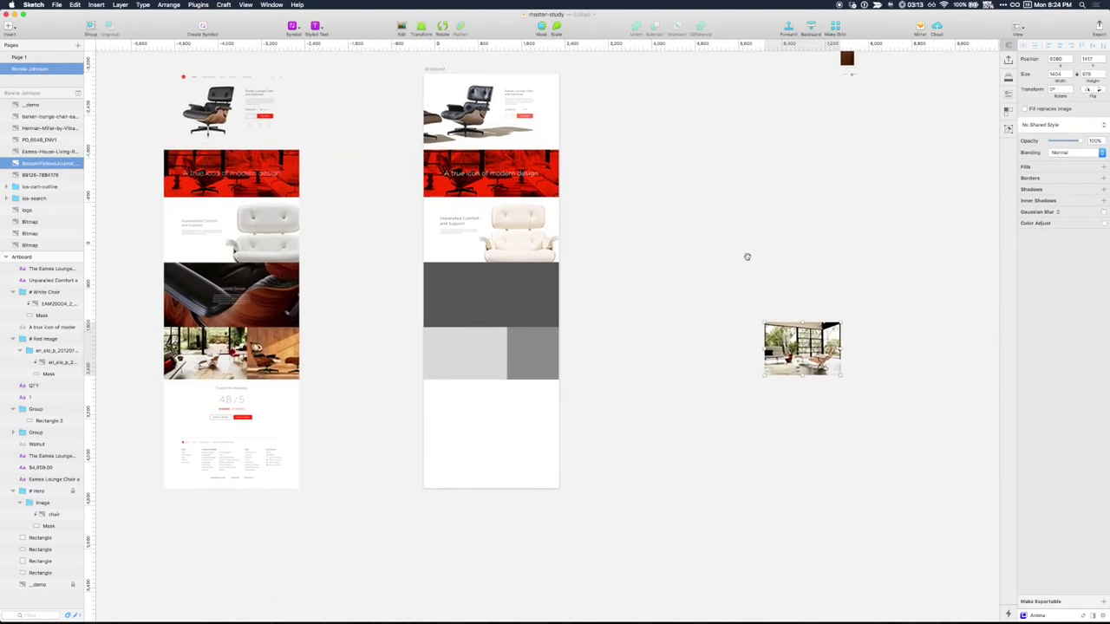
- Place the photo of the chair against the wood wall over the medium gray rectangle and mask it with that rectangle
scroll(591, 311, "right", 4)
scroll(591, 311, "up", 2)
left_click_drag(936, 458, 463, 422)
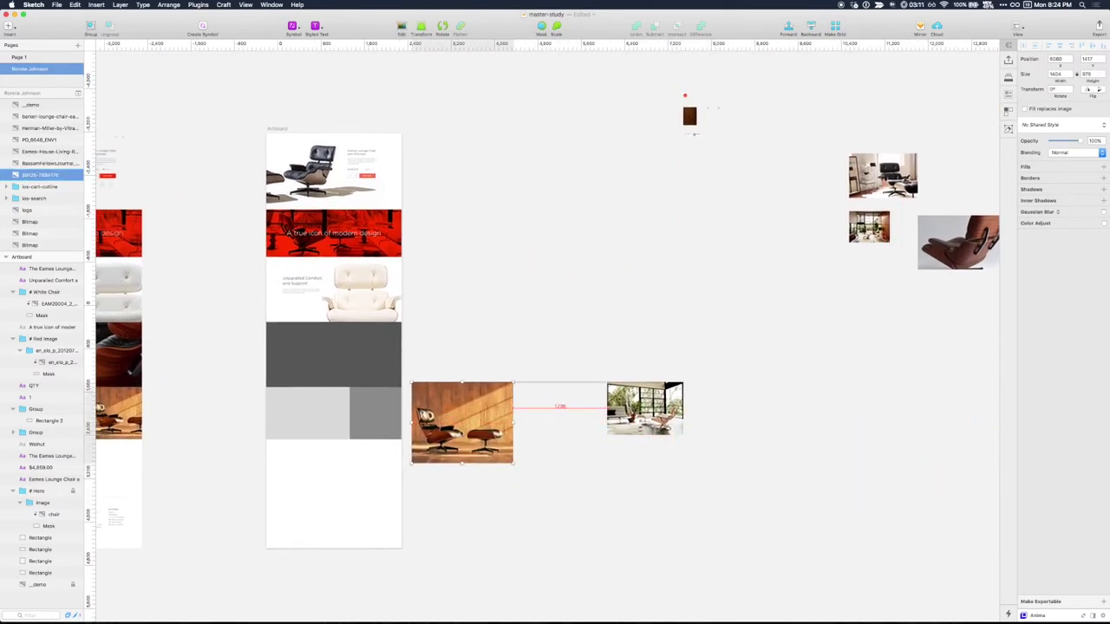
scroll(463, 422, "left", 4)
left_click_drag(609, 415, 547, 419)
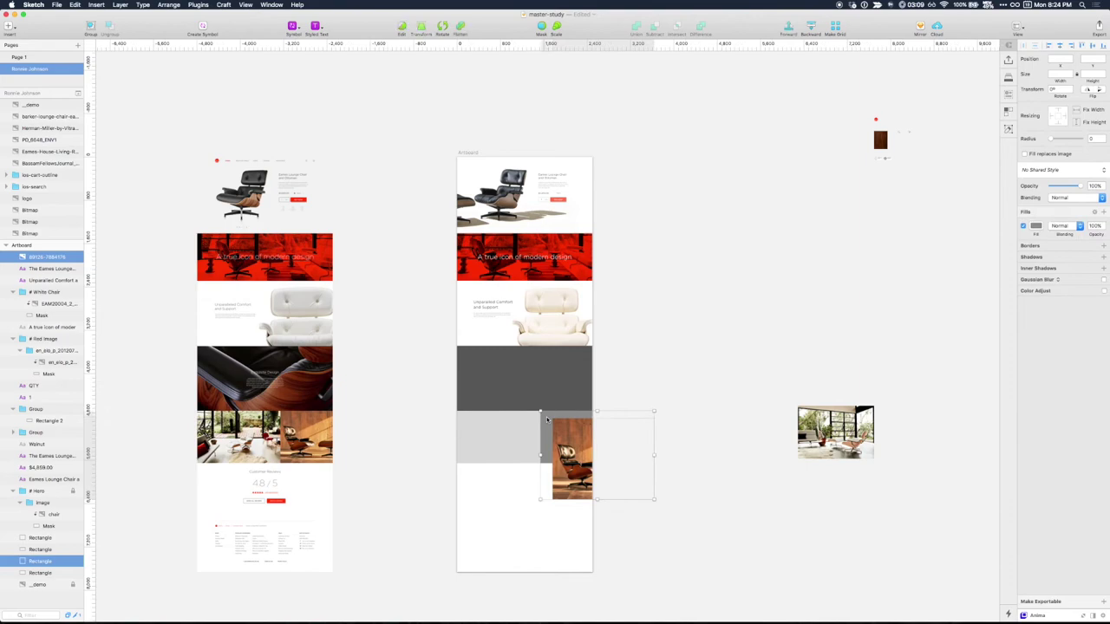
right_click(547, 419)
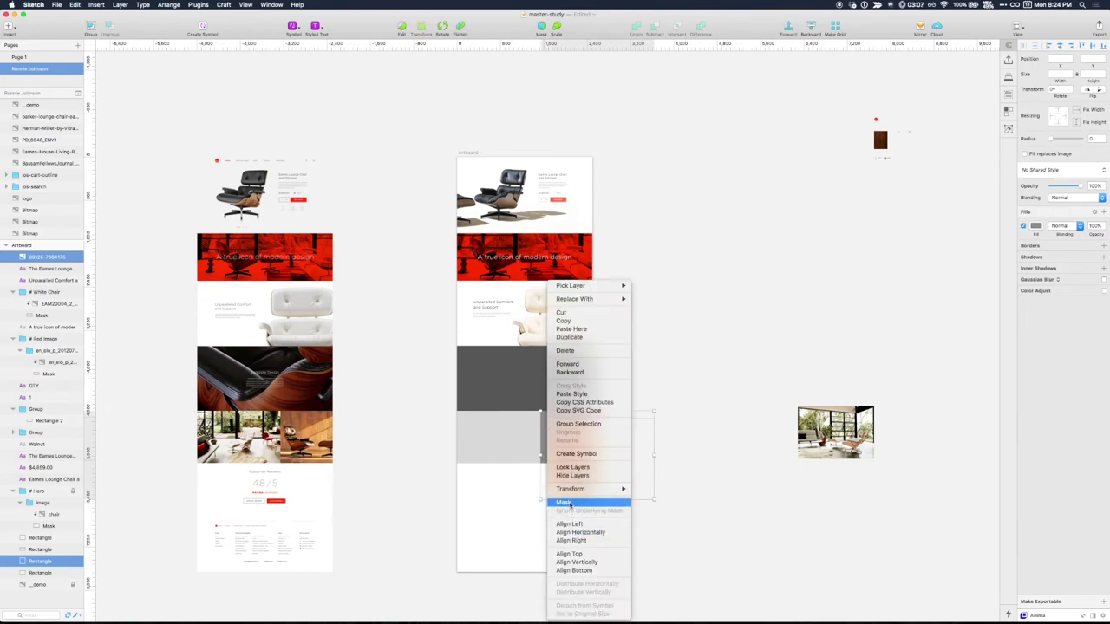
left_click(563, 503)
- Place the living room photo over the light gray rectangle and mask it with that rectangle
left_click_drag(803, 454, 490, 435)
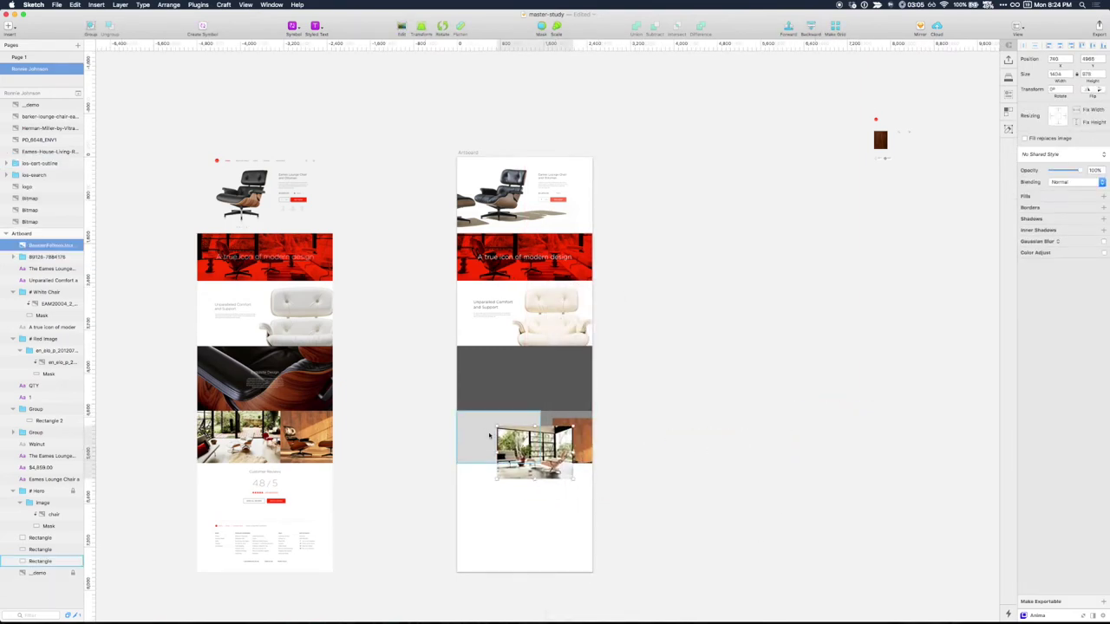
right_click(500, 433)
left_click(530, 505)
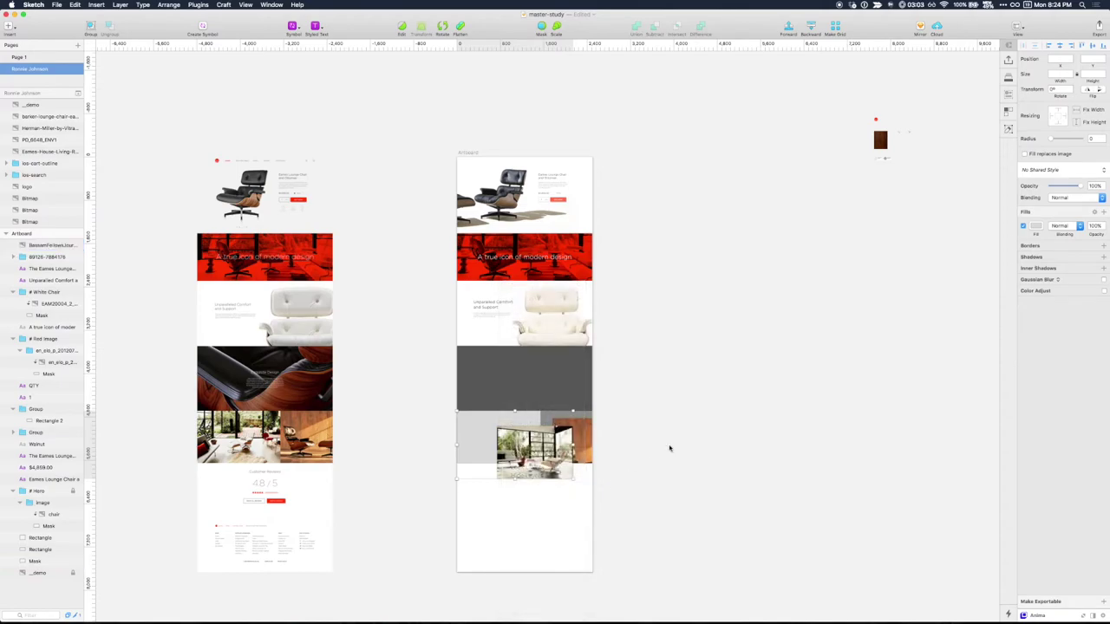
left_click(650, 449)
- Align the wood wall photo with its mask's upper-left corner and scale it down to show both the chair and the ottoman
key("super+plus")
left_click_drag(776, 515, 791, 321)
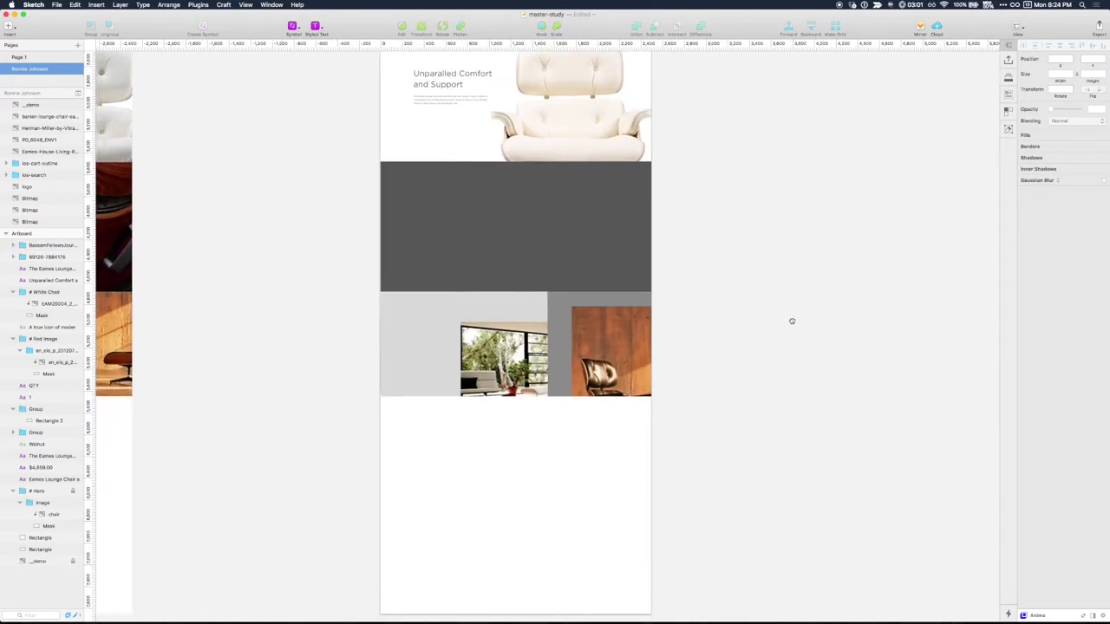
double_click(610, 343)
left_click_drag(610, 343, 587, 332)
scroll(659, 503, "left", 5)
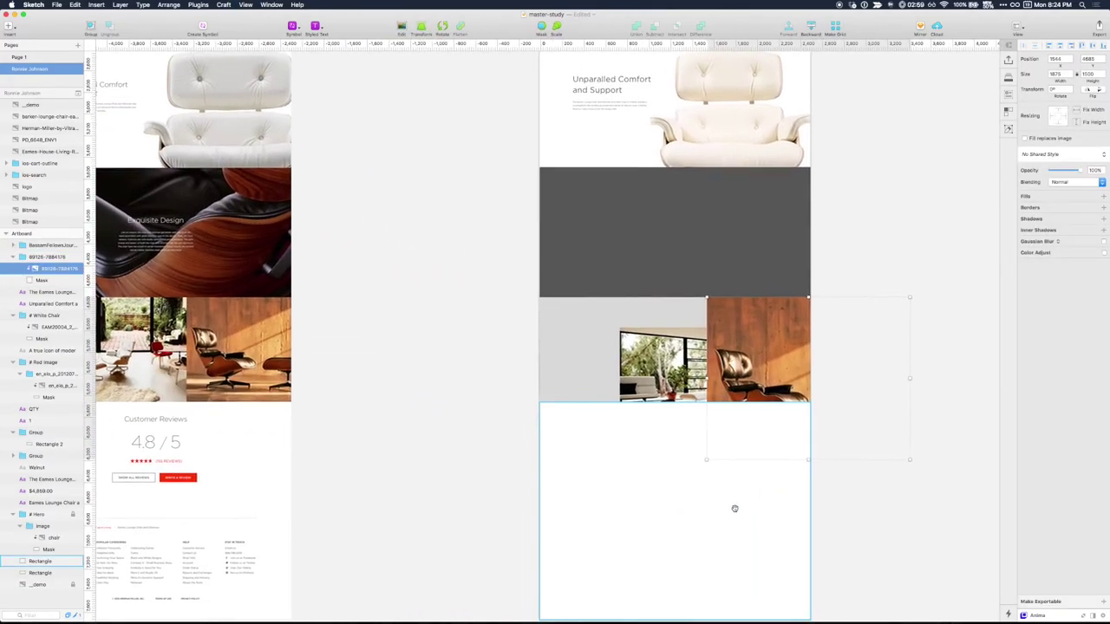
left_click_drag(909, 461, 841, 407)
left_click(867, 448)
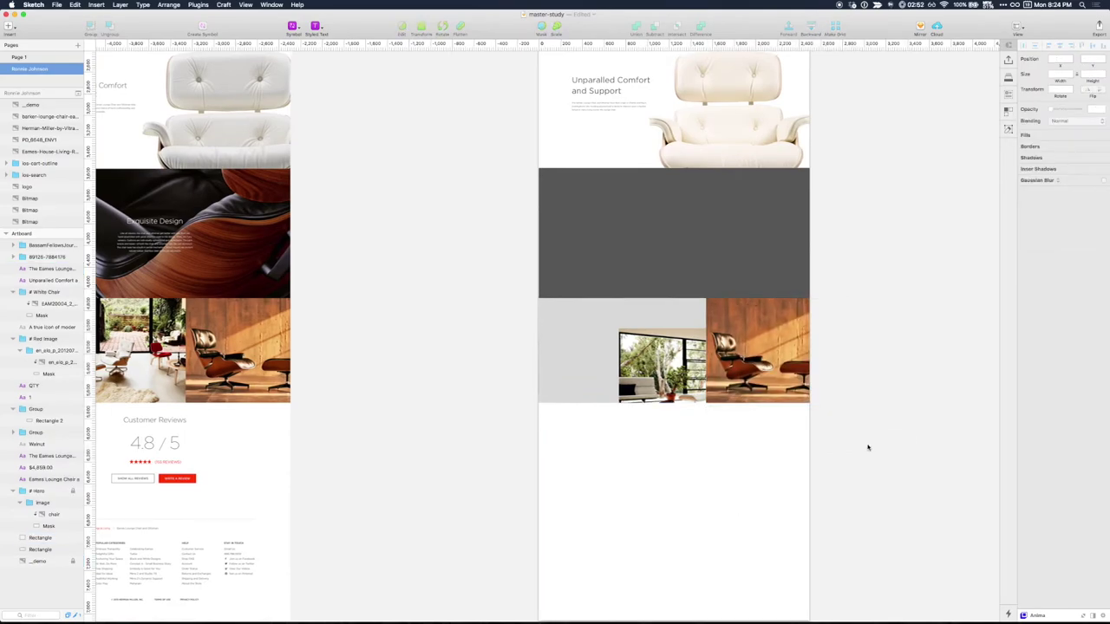
- Align the living room photo with its mask's upper-left corner and scale it to about 1558 × 1064
double_click(700, 371)
left_click_drag(701, 371, 637, 351)
left_click_drag(692, 404, 707, 416)
scroll(485, 222, "left", 2)
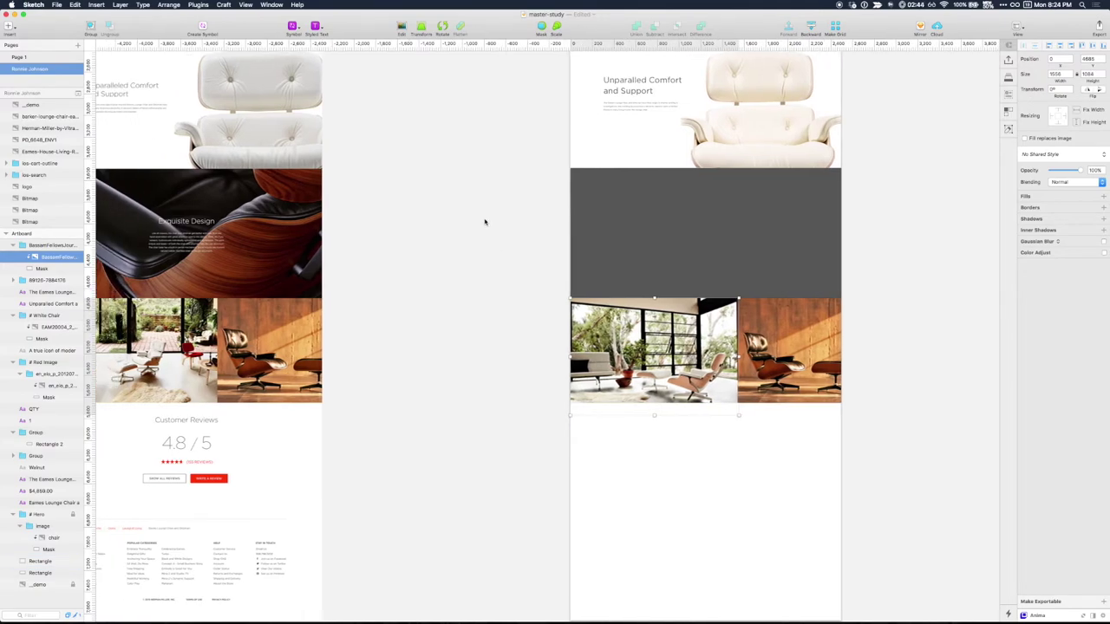
- Nudge the living room photo upward within its mask to about Y 4635
key("shift+Up")
key("shift+Up")
key("shift+Up")
key("shift+Up")
key("shift+Up")
key("shift+Up")
key("shift+Up")
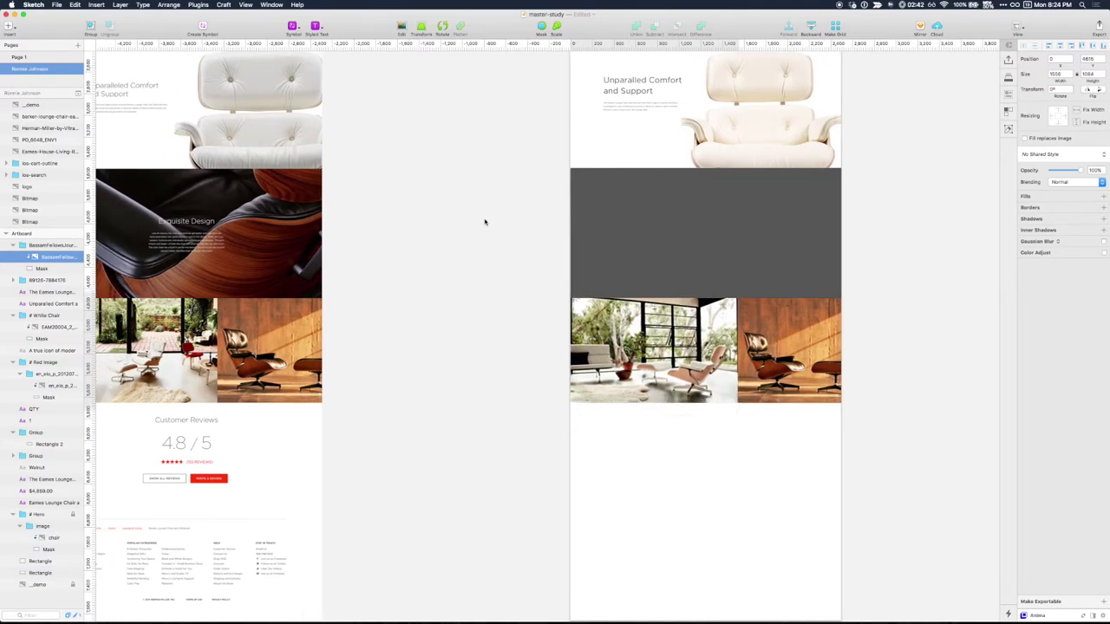
key("super+plus")
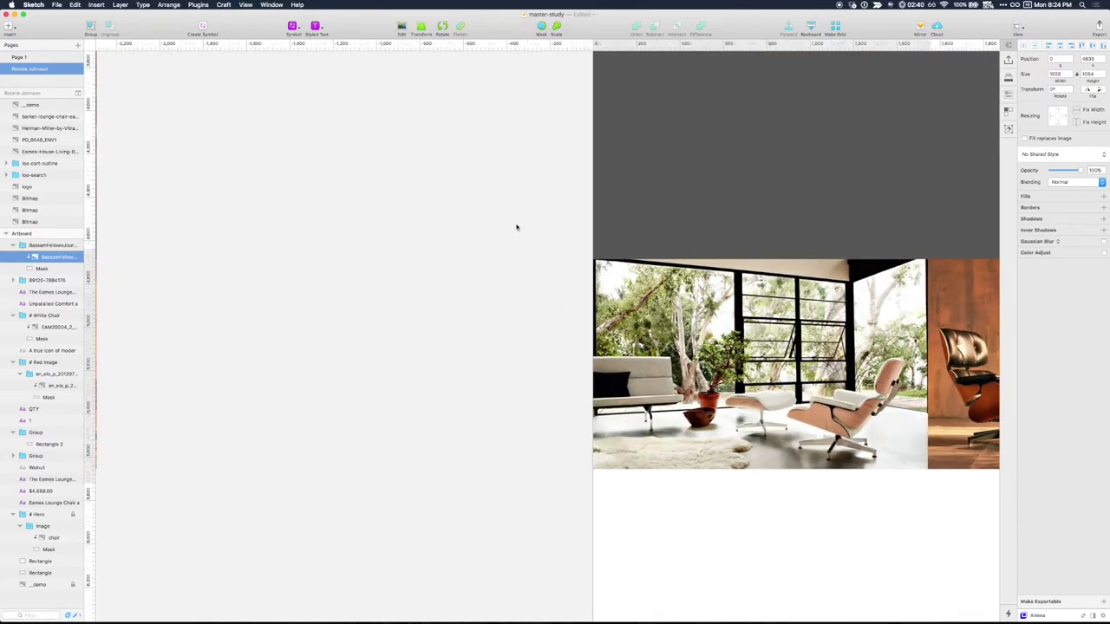
left_click(520, 230)
- Bring the two close-up photos of the chair's wood shell and armrest from the image collection closer to the artboard
key("super+minus")
key("super+minus")
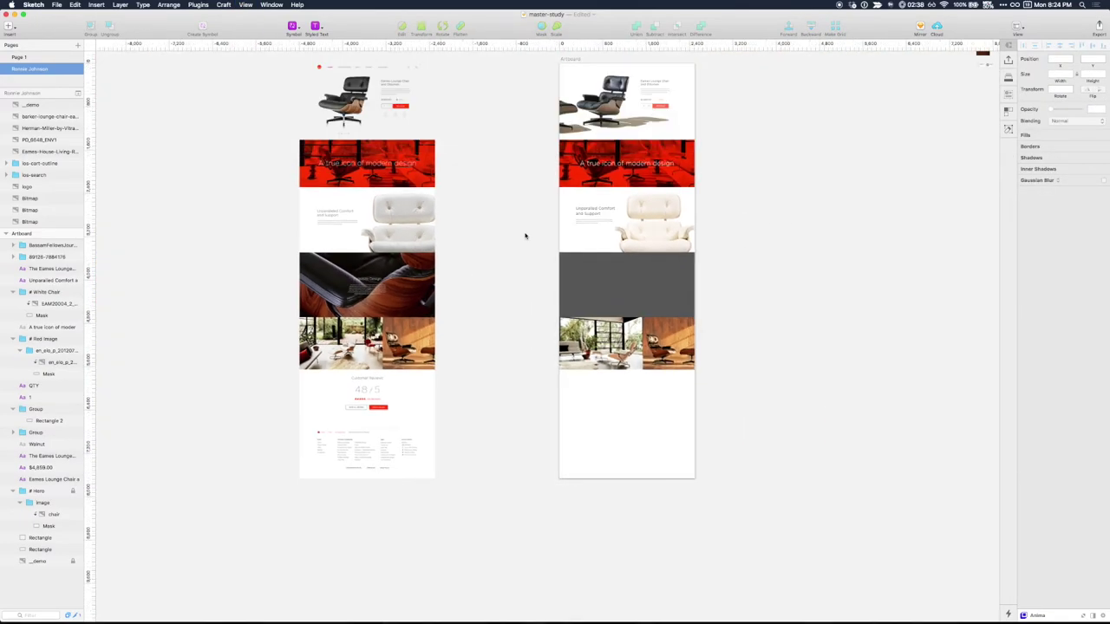
left_click_drag(524, 258, 460, 338)
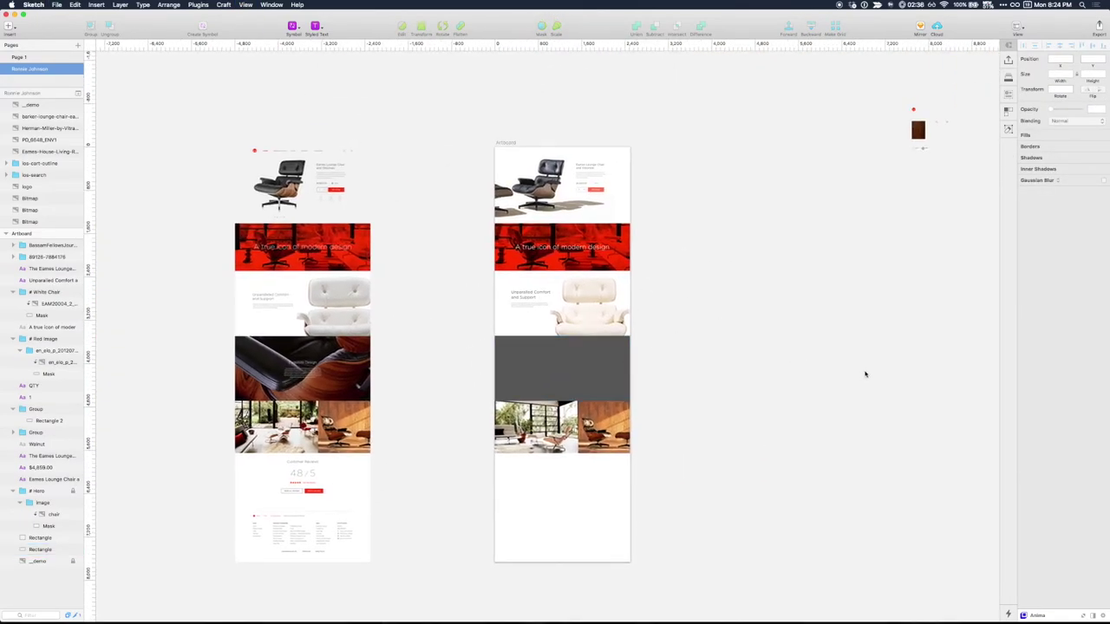
scroll(865, 374, "right", 10)
left_click_drag(967, 197, 392, 338)
scroll(919, 280, "left", 5)
scroll(828, 339, "right", 5)
left_click_drag(921, 323, 469, 459)
- Place the red-toned armrest close-up over the dark gray rectangle and mask it with that rectangle
left_click_drag(570, 512, 822, 407)
left_click_drag(698, 286, 542, 325)
right_click(548, 326)
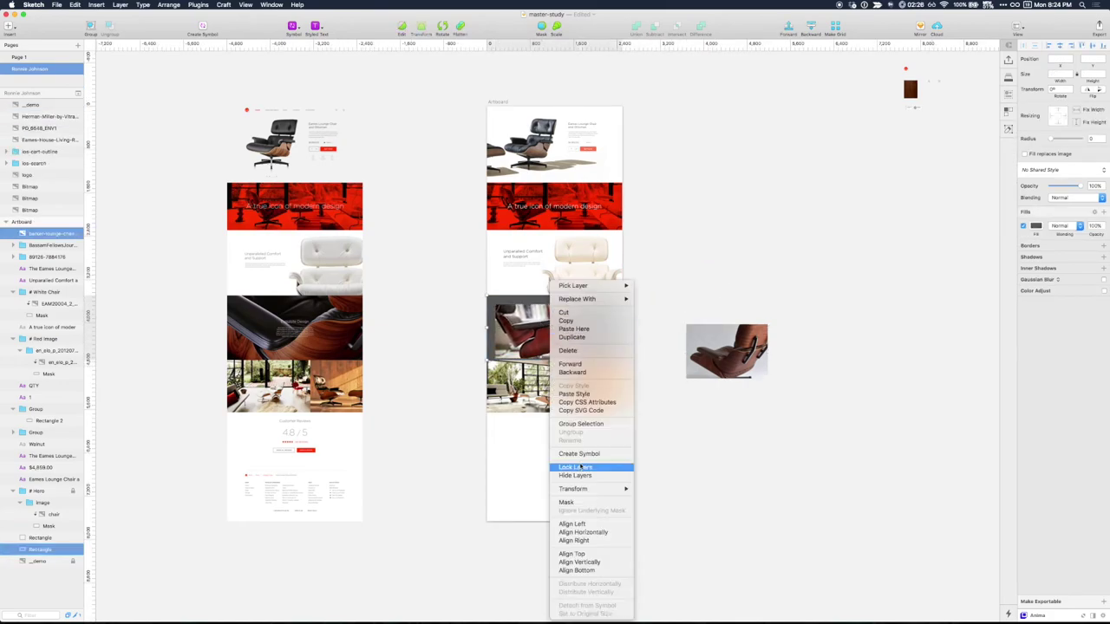
left_click(568, 503)
- Scale the armrest close-up to 2500 × 1666.67 and position it inside its mask at about X 0, Y 3252
key("super+equal")
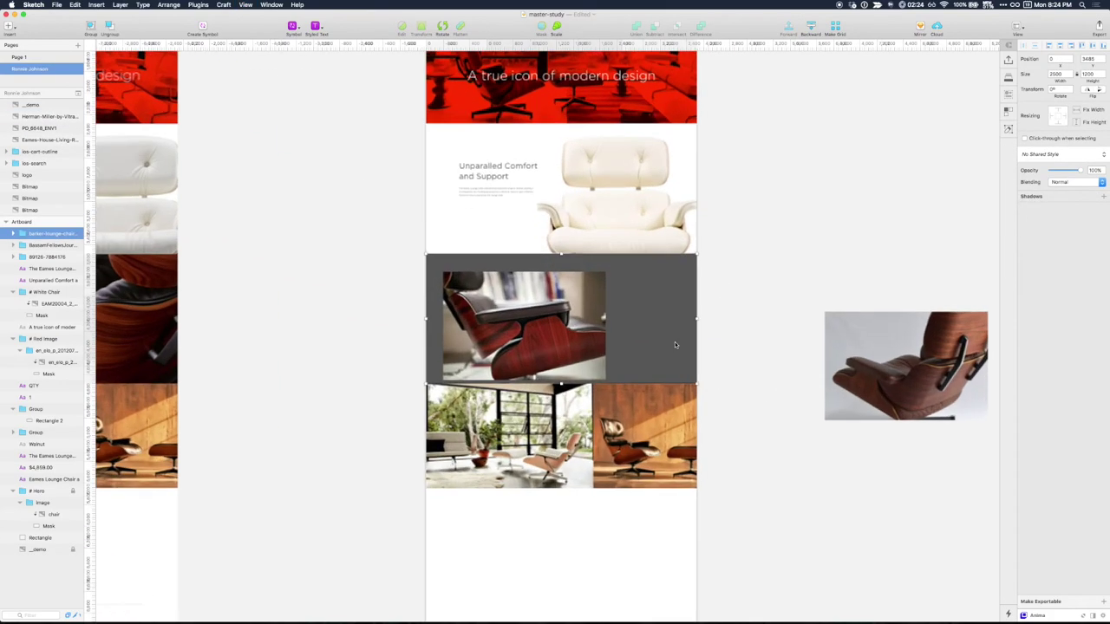
key("Return")
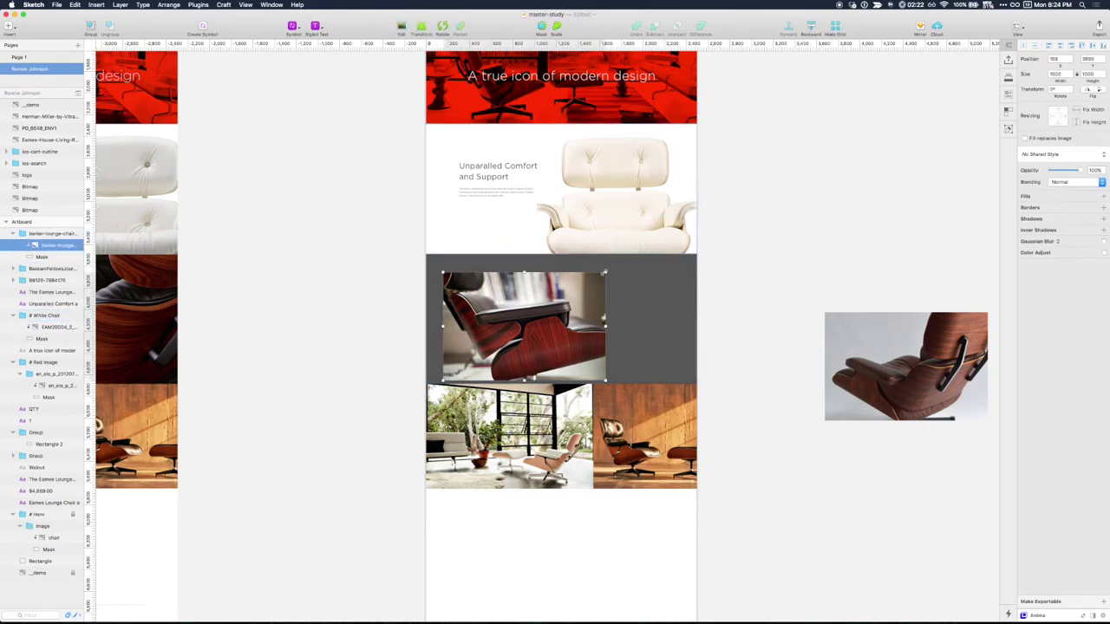
left_click_drag(604, 273, 699, 210)
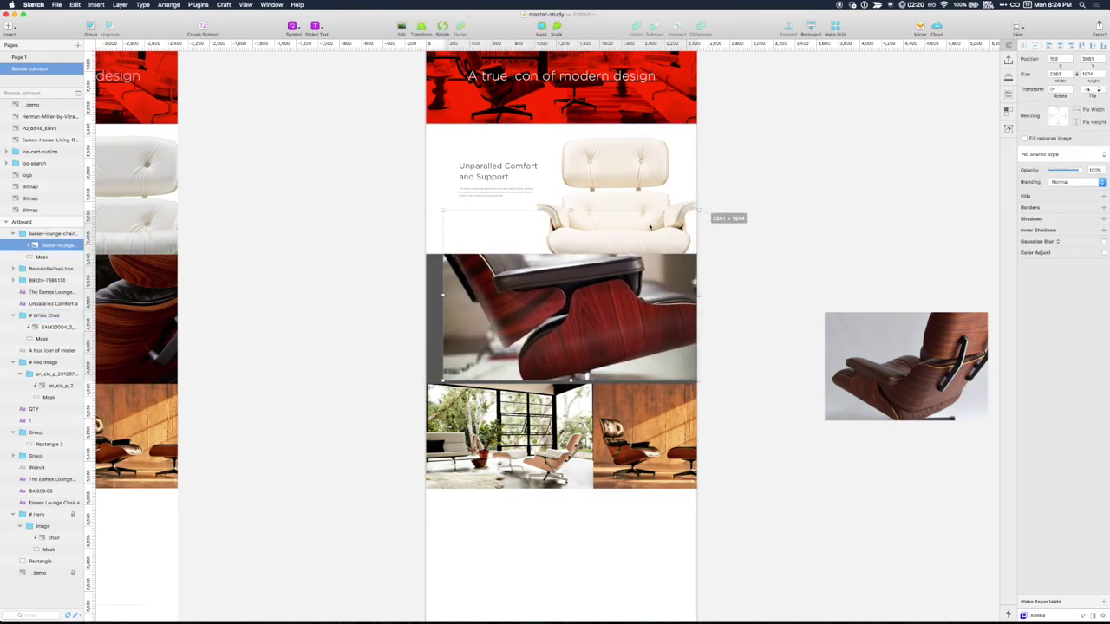
key("ctrl+super+Down")
key("ctrl+super+Left")
key("ctrl+super+c")
key("ctrl+super+Left")
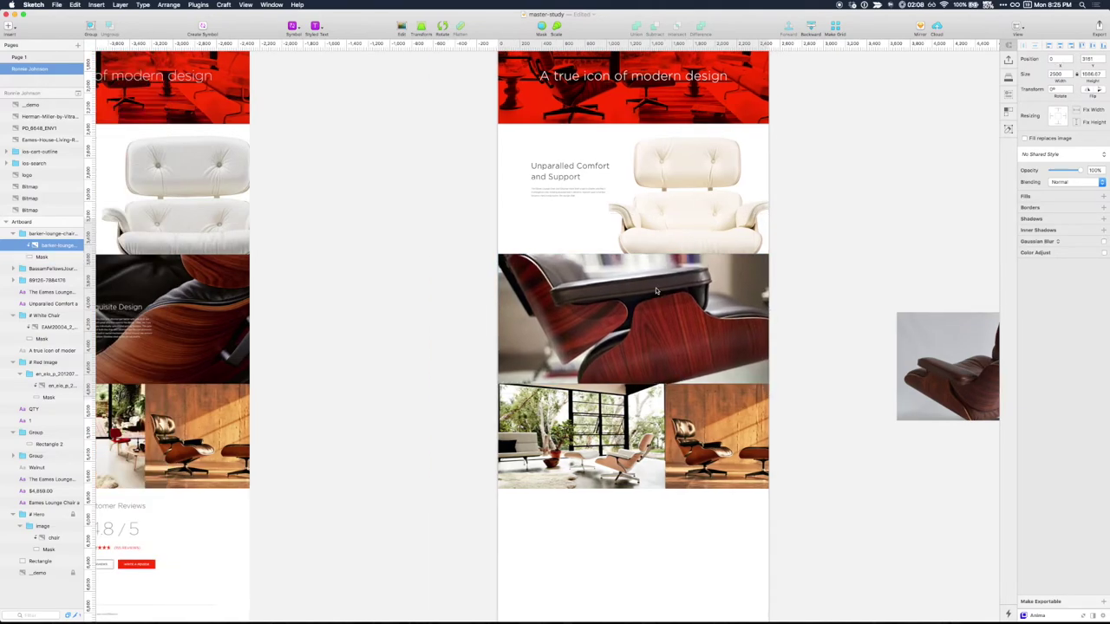
left_click_drag(657, 291, 659, 303)
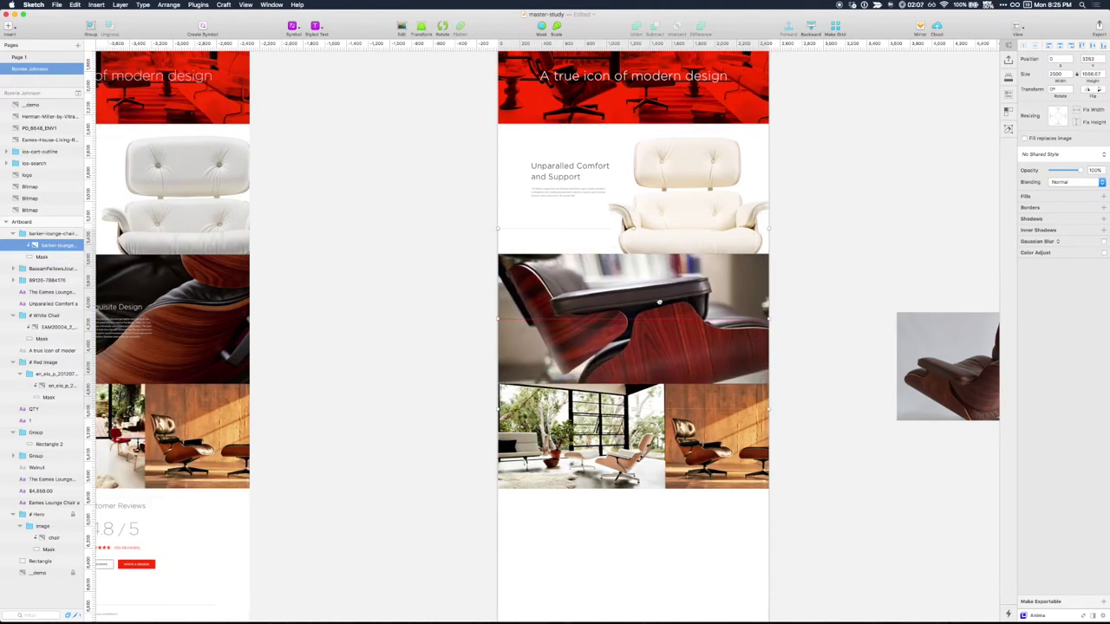
- Add a black 000000 fill over the armrest close-up and reduce the fill's opacity
left_click(1038, 195)
left_click(1035, 210)
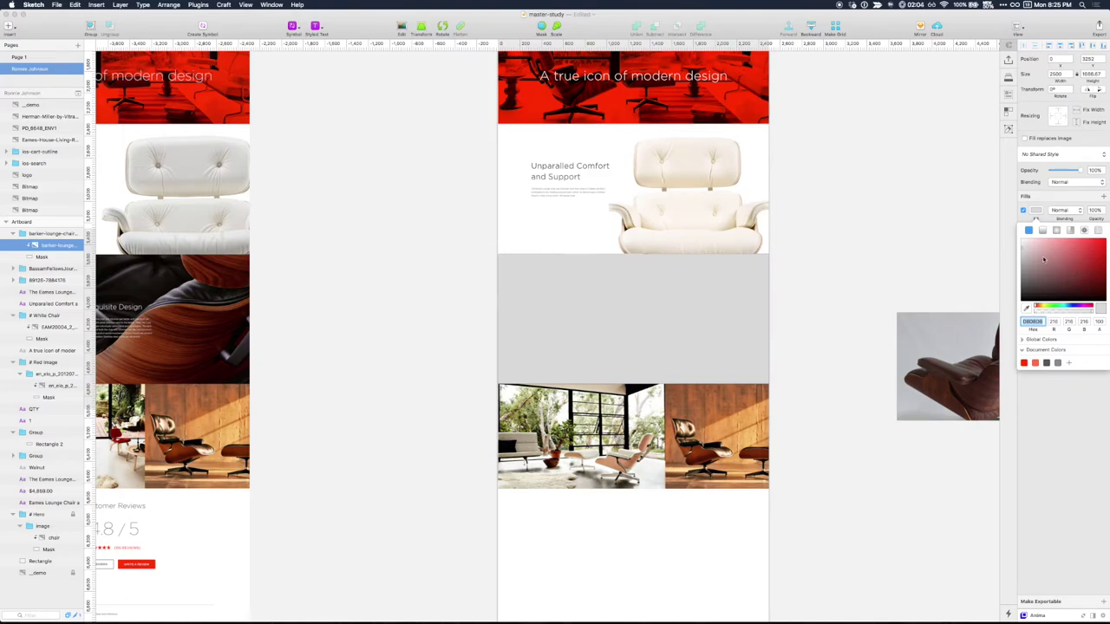
left_click(1045, 363)
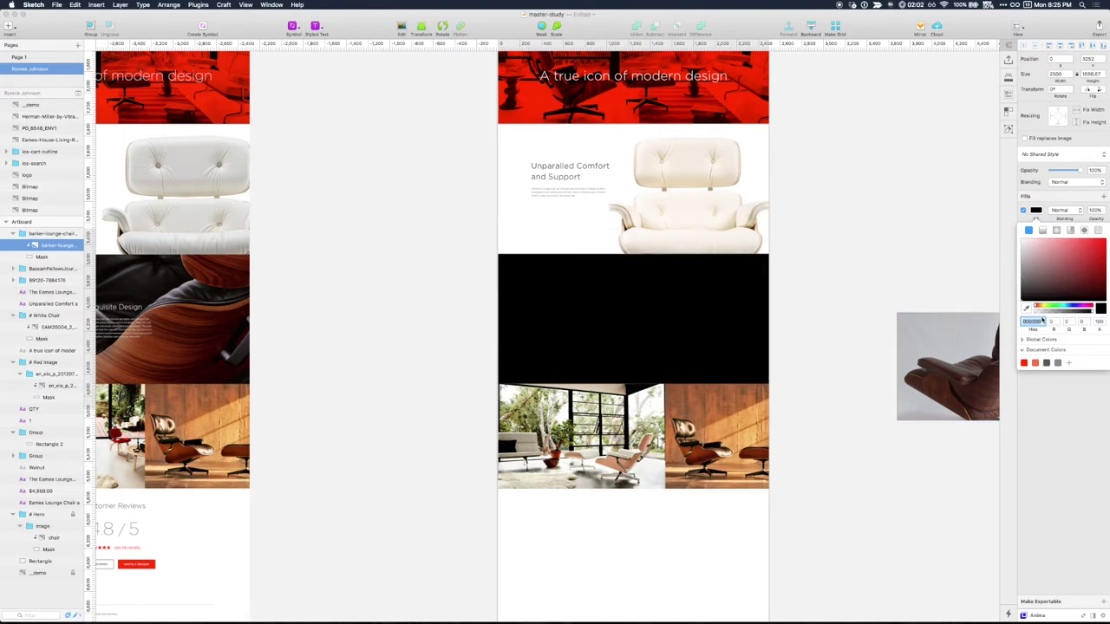
left_click(1035, 210)
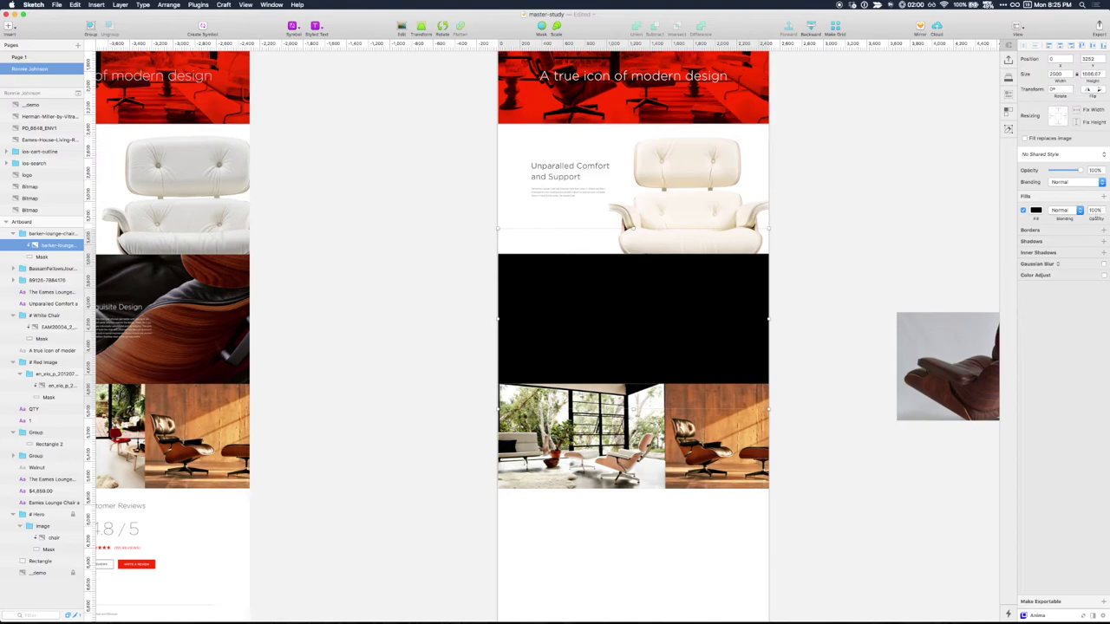
left_click_drag(1097, 219, 1043, 223)
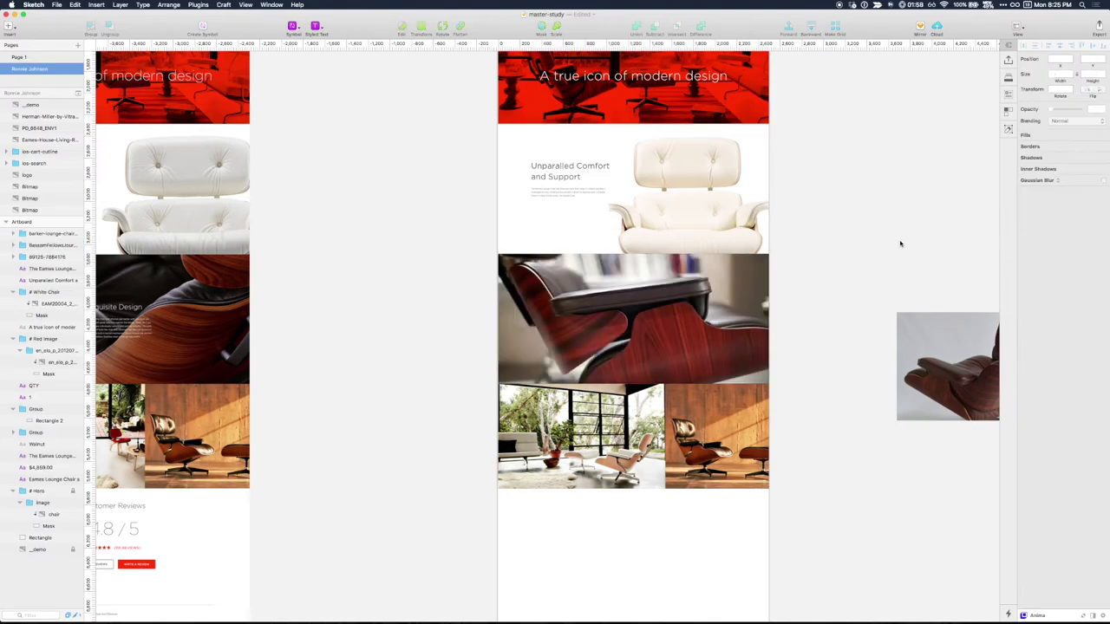
- Tighten the line spacing of the "Unparalled Comfort and Support" heading beside the white chair to 90
key("super+plus")
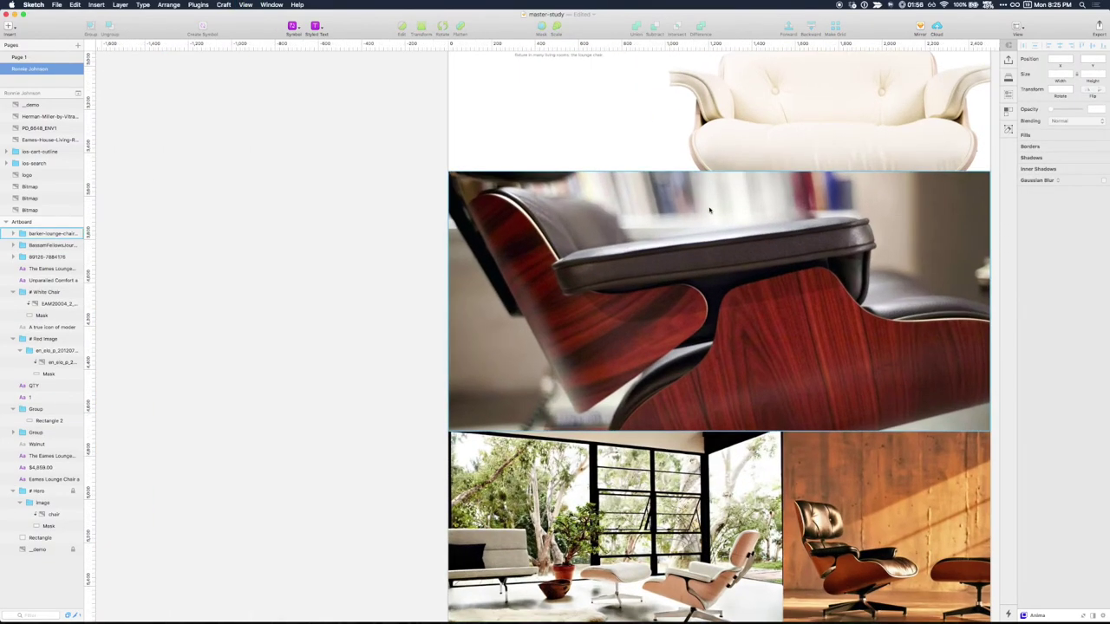
scroll(709, 210, "right", 5)
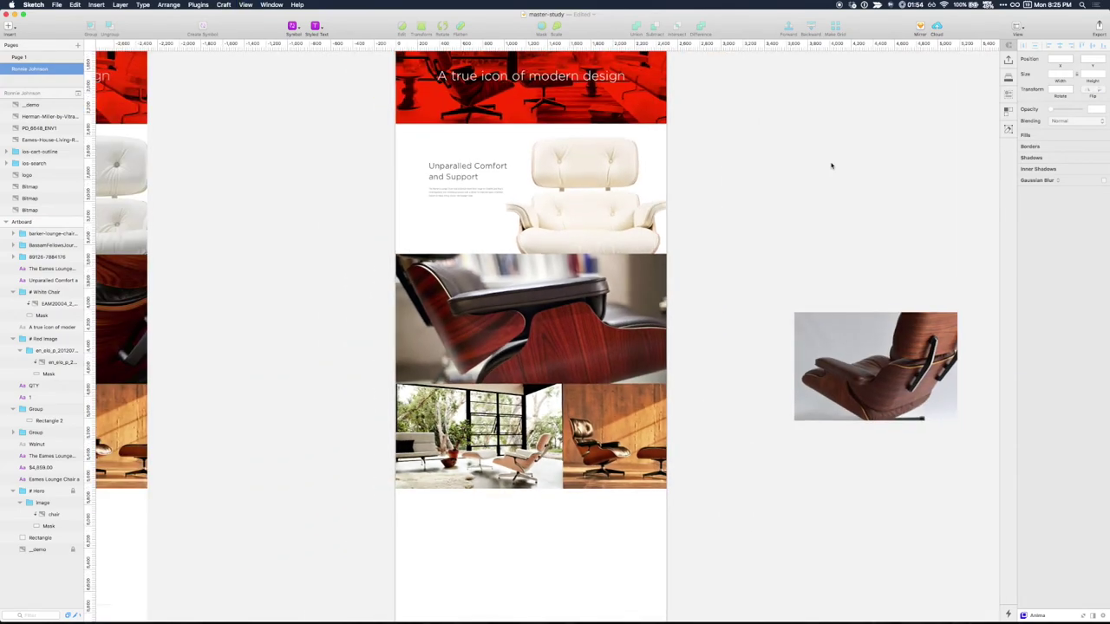
scroll(830, 167, "left", 5)
scroll(462, 297, "right", 2)
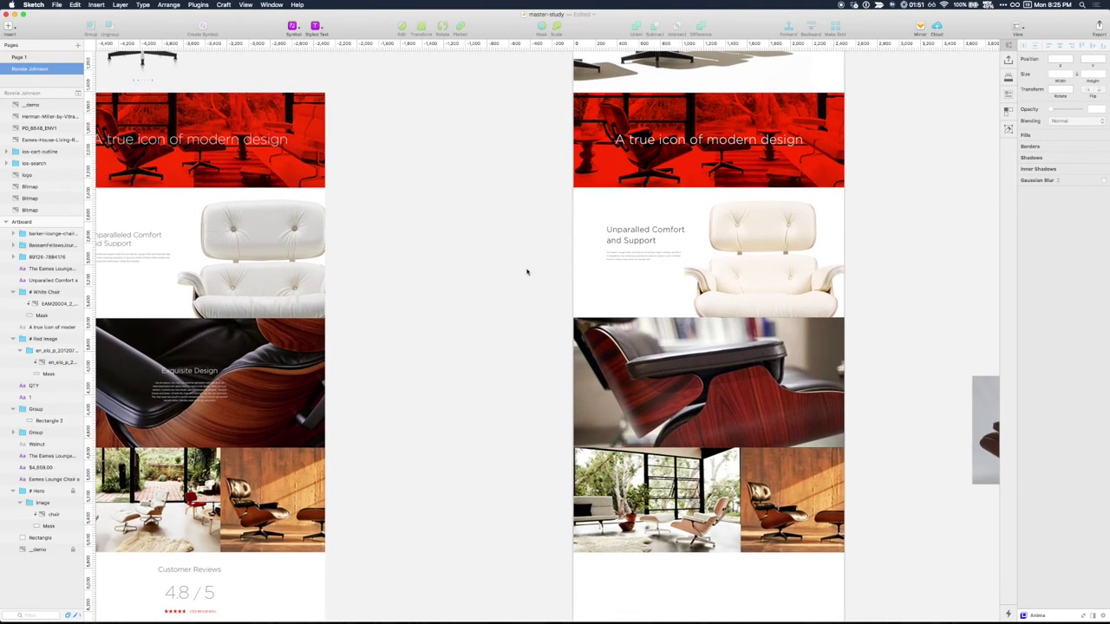
left_click(616, 231)
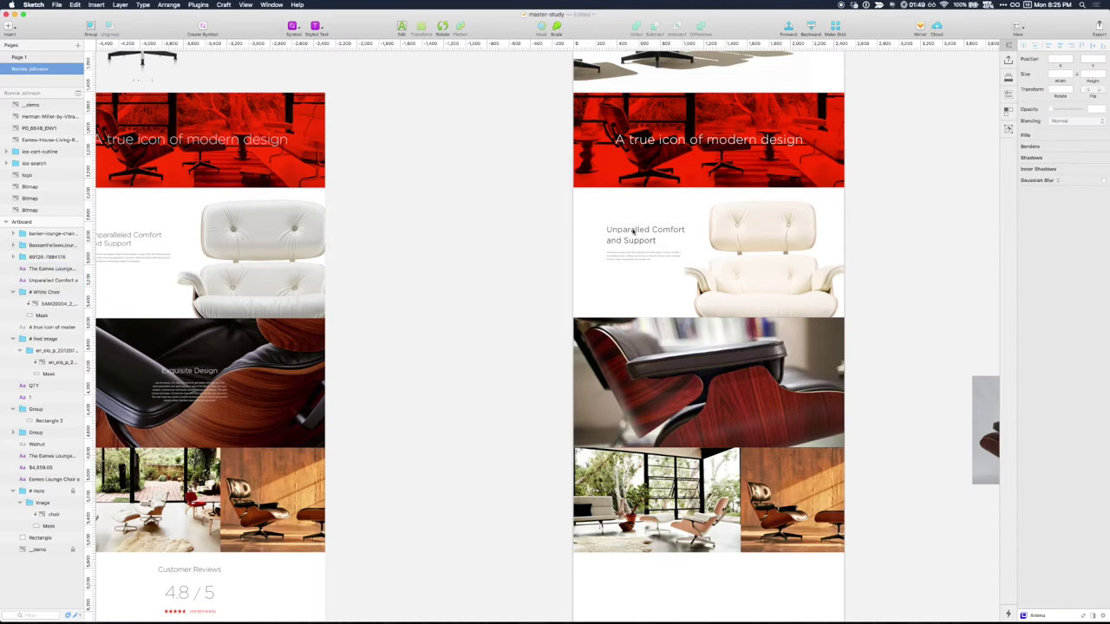
left_click(651, 230)
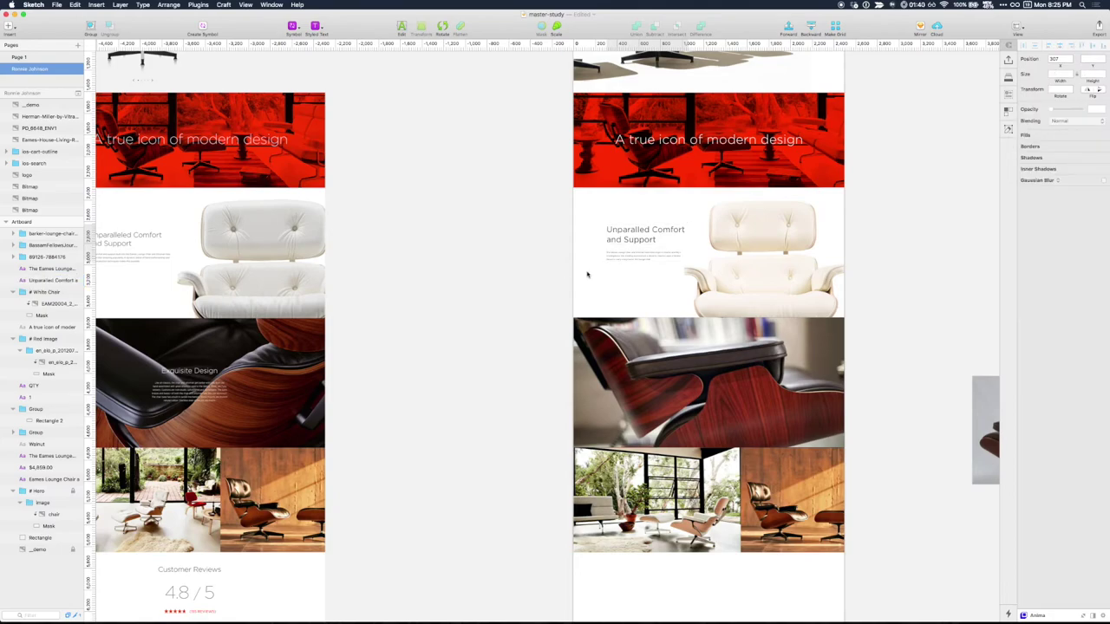
left_click(631, 253)
left_click(502, 237)
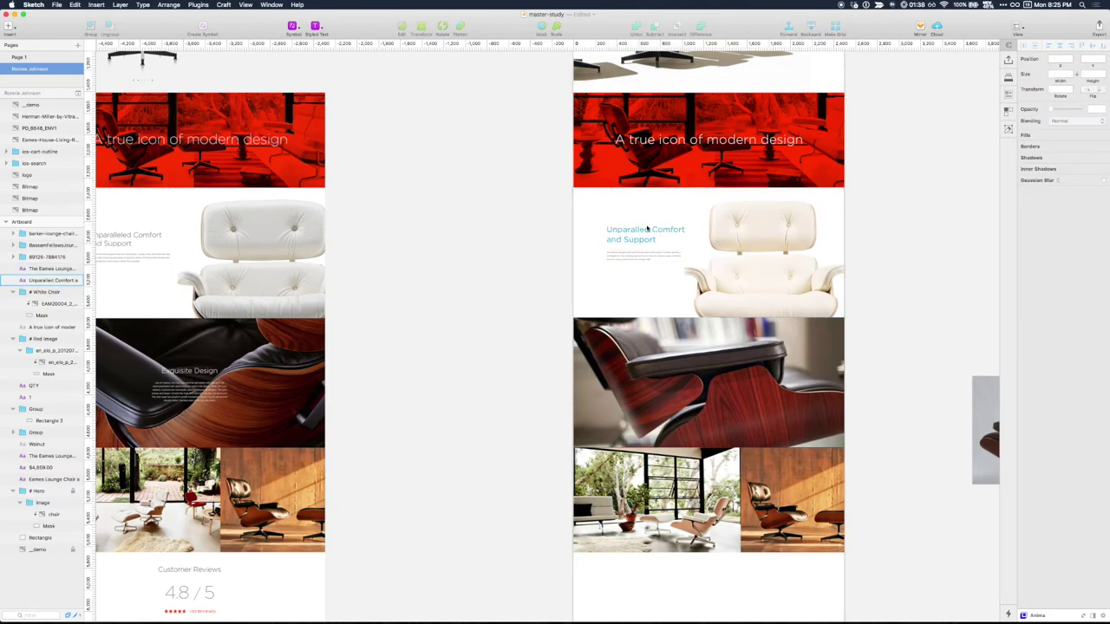
- Duplicate the white chair section's heading and paragraph onto the armrest photo, center-aligned and colored white FFFFFF
left_click(647, 229)
left_click_drag(630, 234, 695, 380)
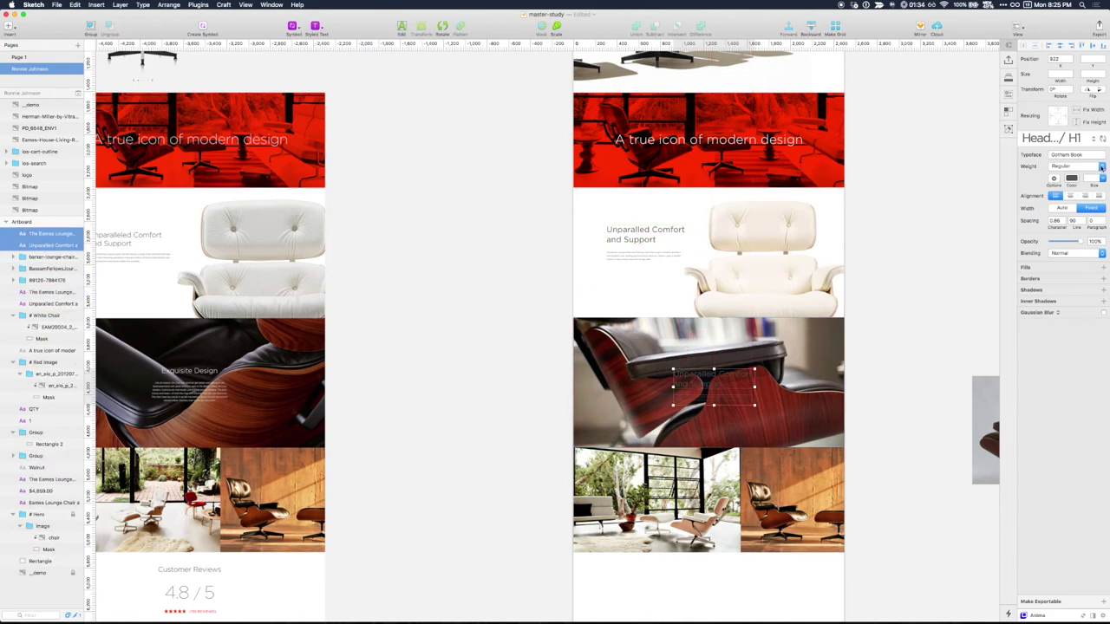
left_click(1073, 180)
left_click_drag(1048, 213, 968, 174)
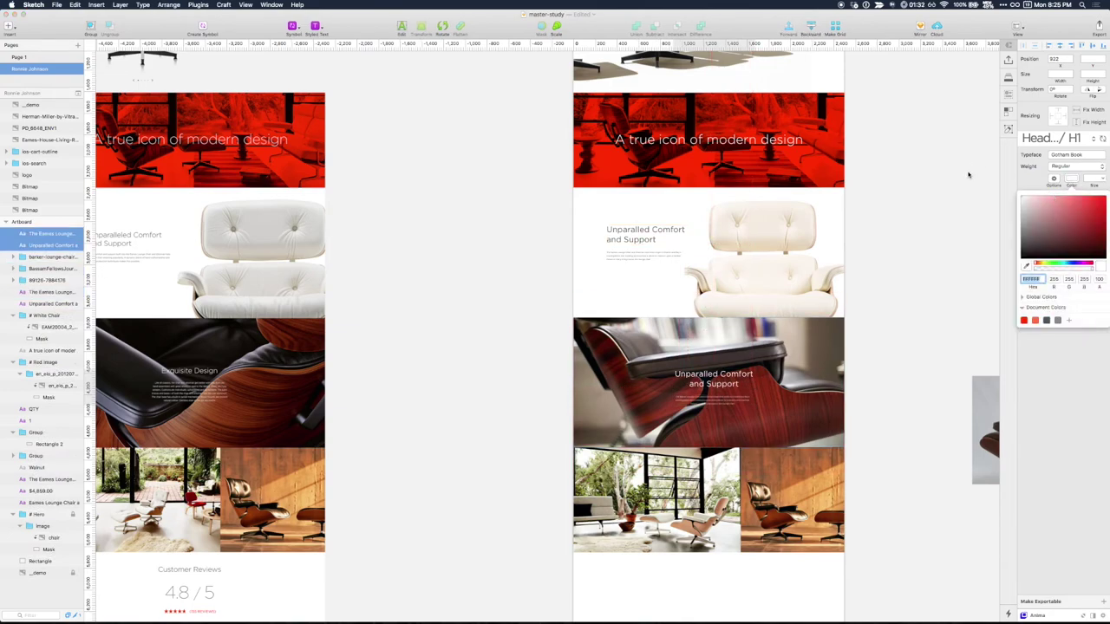
left_click(896, 247)
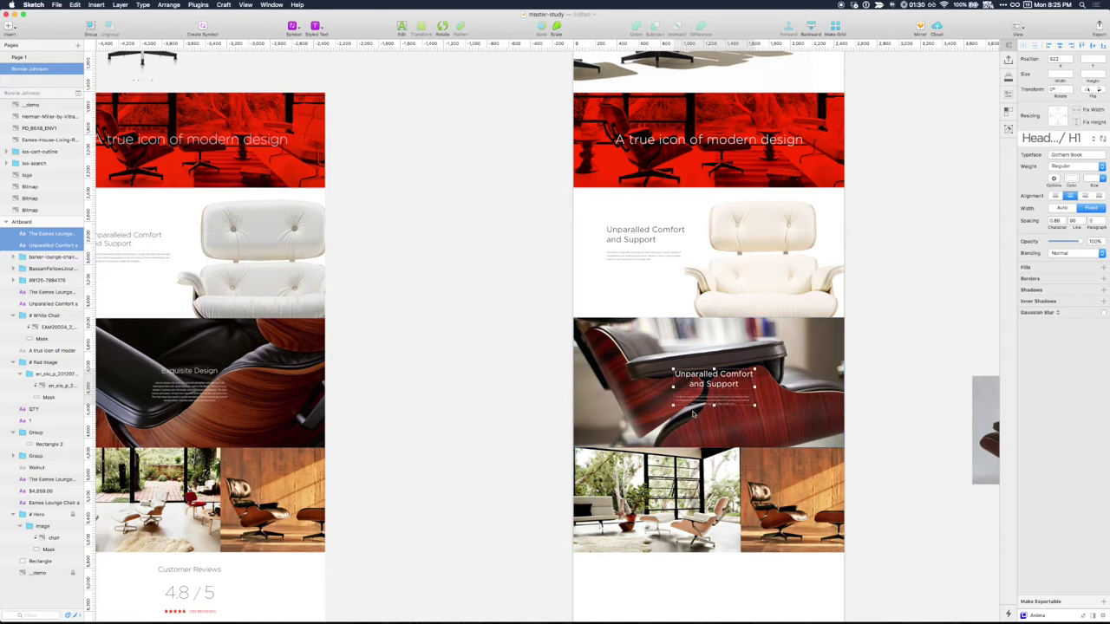
left_click(491, 359)
- Darken the masked armrest photo behind the white text by raising the opacity of its black fill
left_click_drag(475, 387, 539, 373)
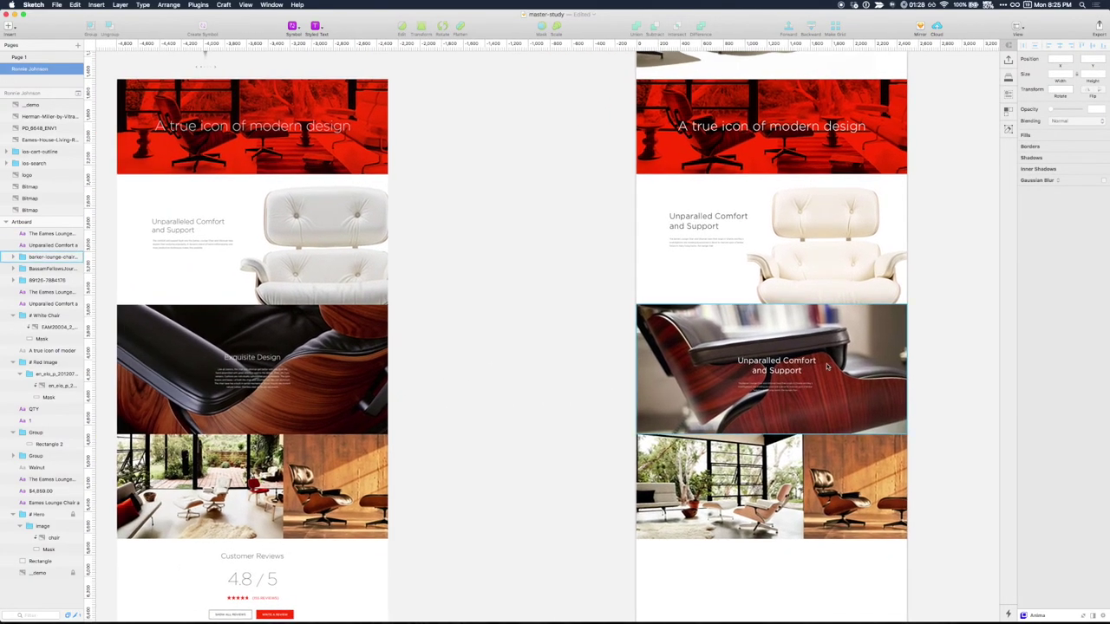
key("super+plus")
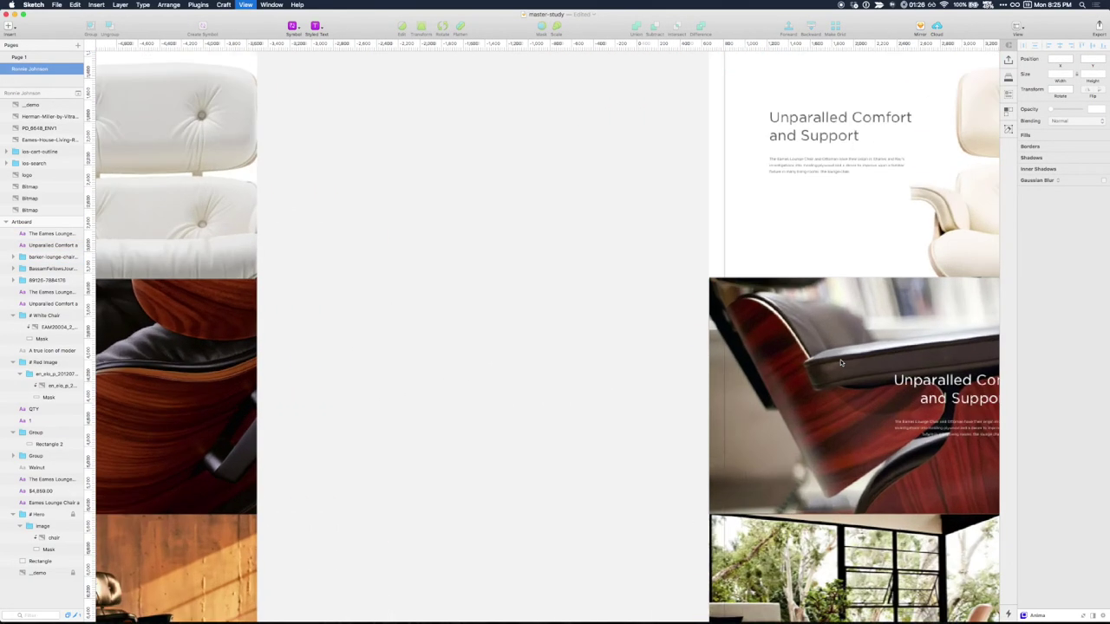
scroll(629, 310, "right", 6)
double_click(853, 325)
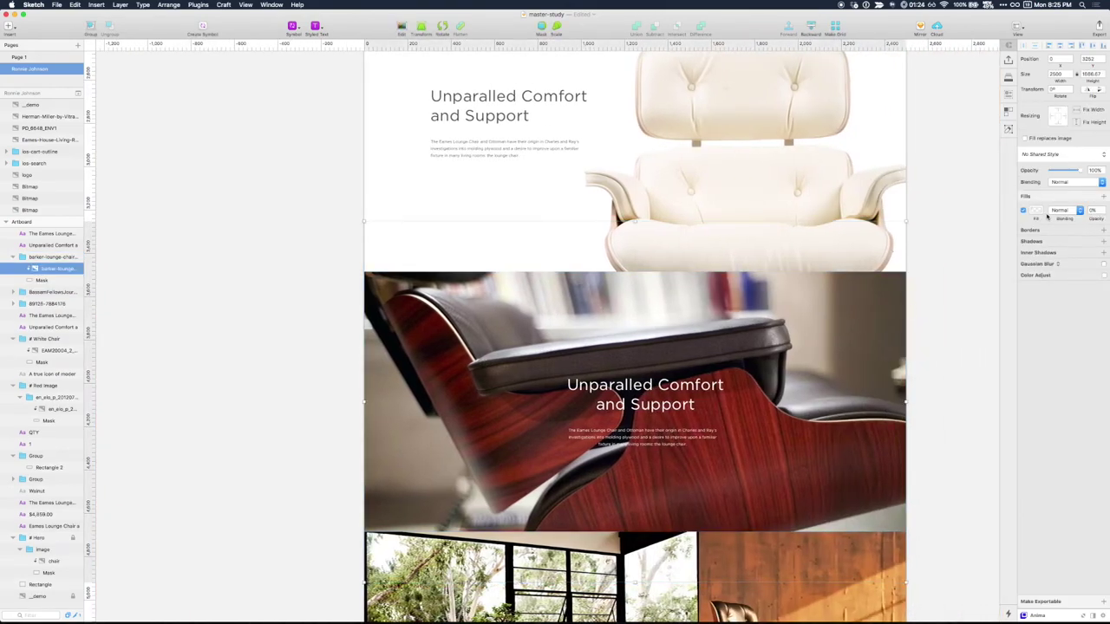
left_click_drag(1093, 217, 1105, 220)
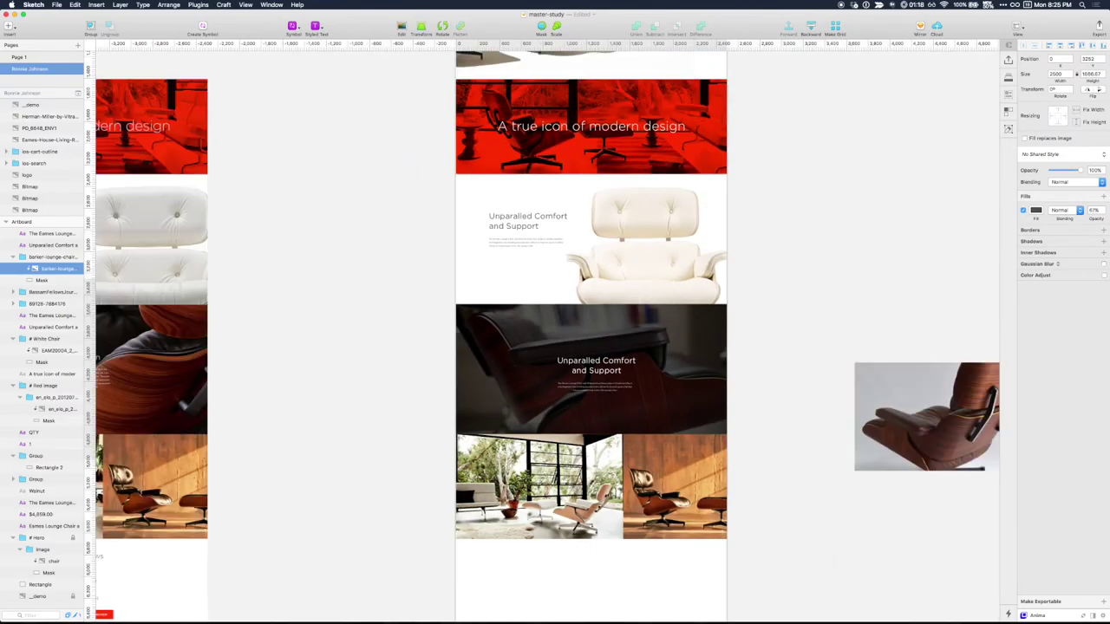
left_click(802, 238)
- Compare the rebuilt artboard with the reference design section by section, from the hero down to the footer
scroll(802, 239, "up", 5)
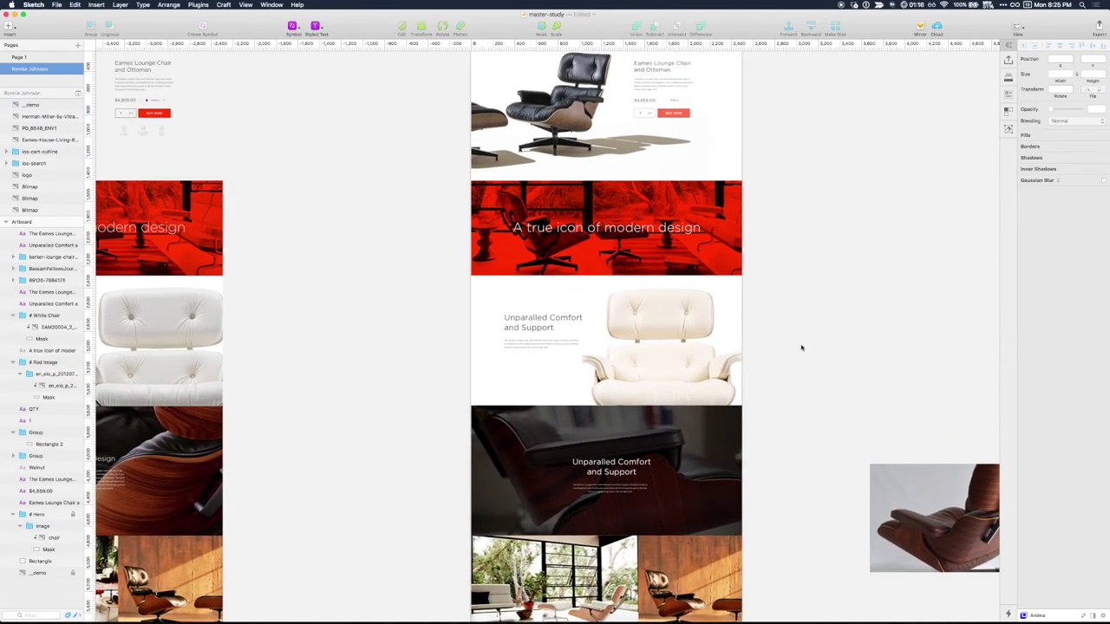
scroll(801, 338, "down", 5)
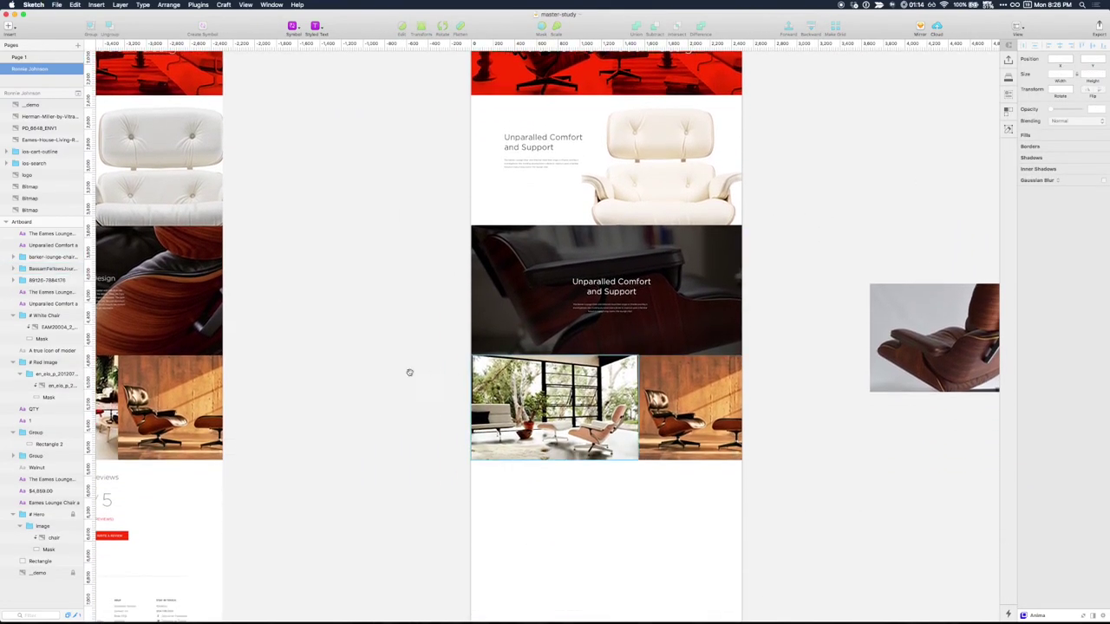
scroll(408, 372, "left", 5)
scroll(615, 211, "right", 2)
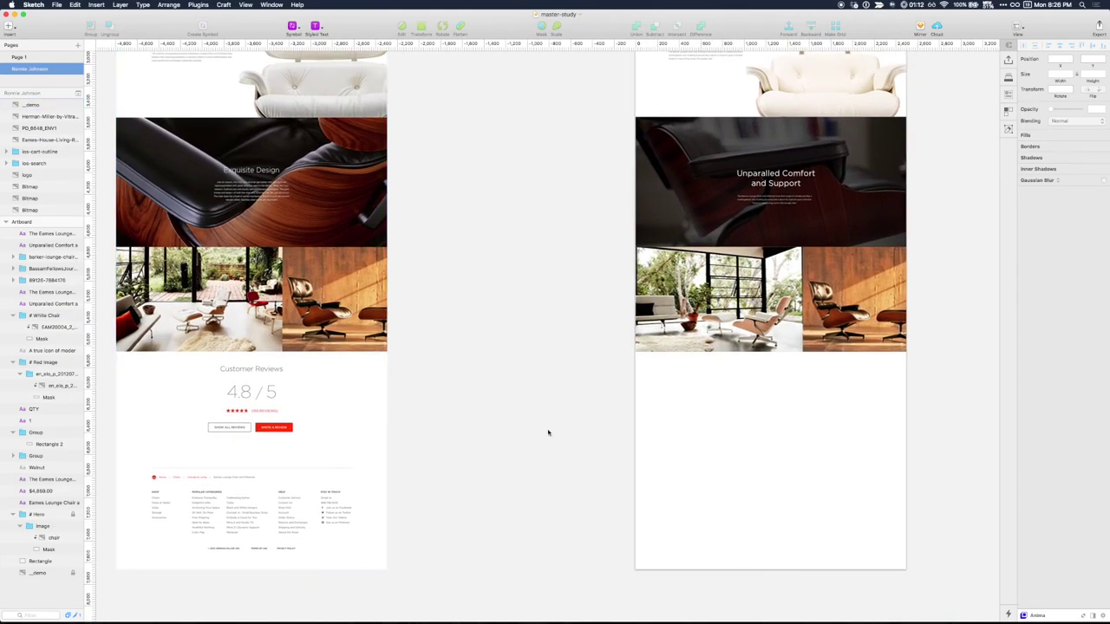
scroll(483, 348, "up", 10)
scroll(484, 347, "right", 3)
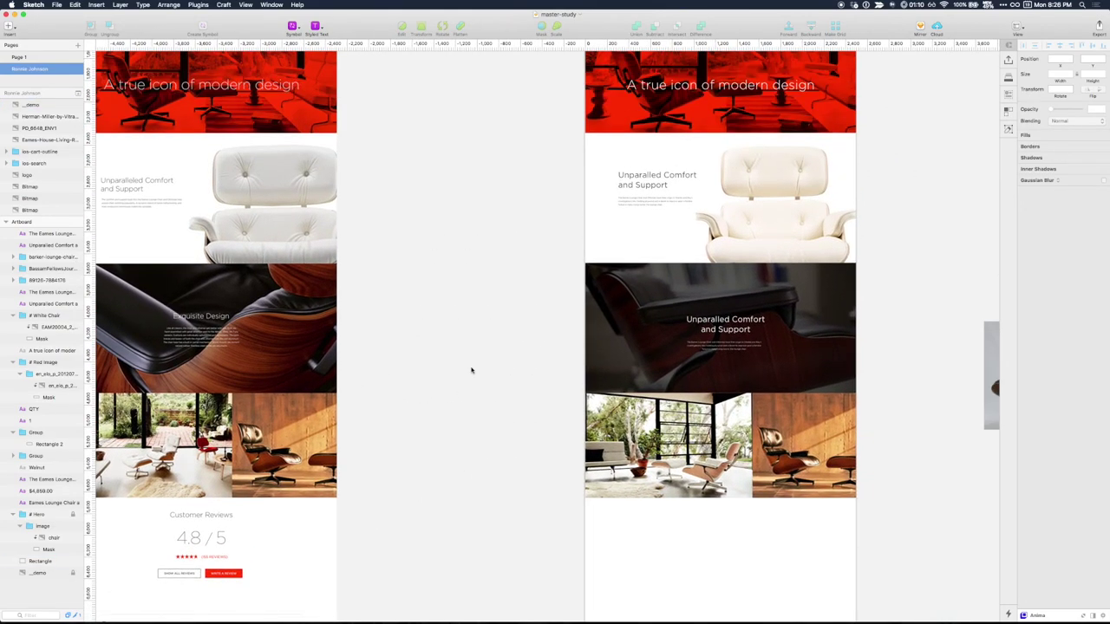
scroll(491, 343, "down", 2)
scroll(491, 342, "left", 3)
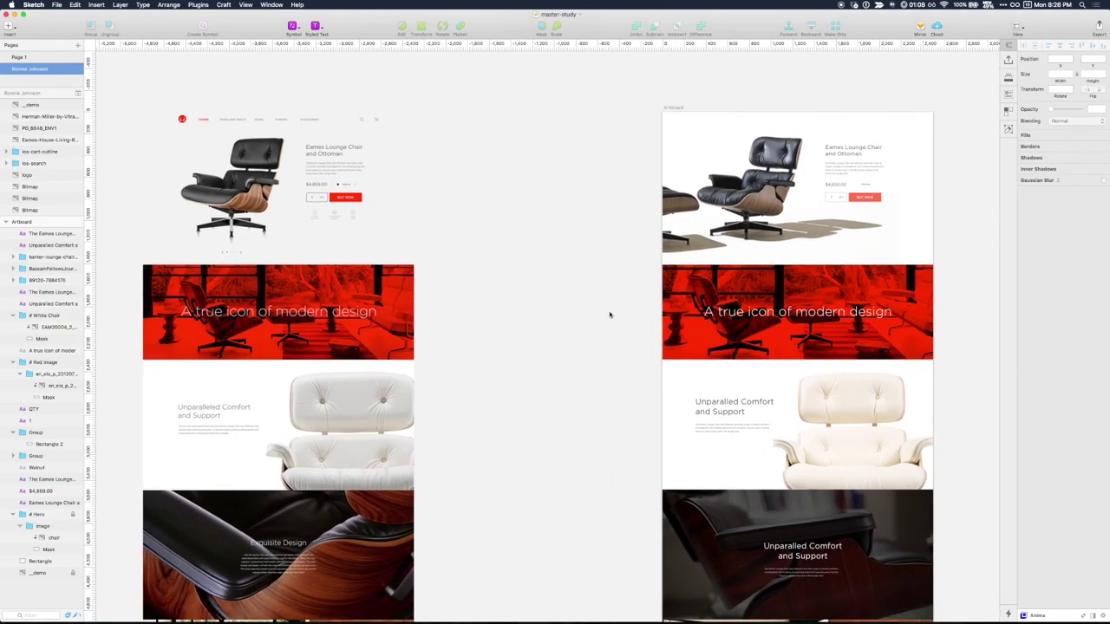
scroll(609, 312, "down", 3)
scroll(610, 313, "right", 2)
- Select the white chair section's heading and paragraph together, clear the selection and save the document
left_click(641, 345)
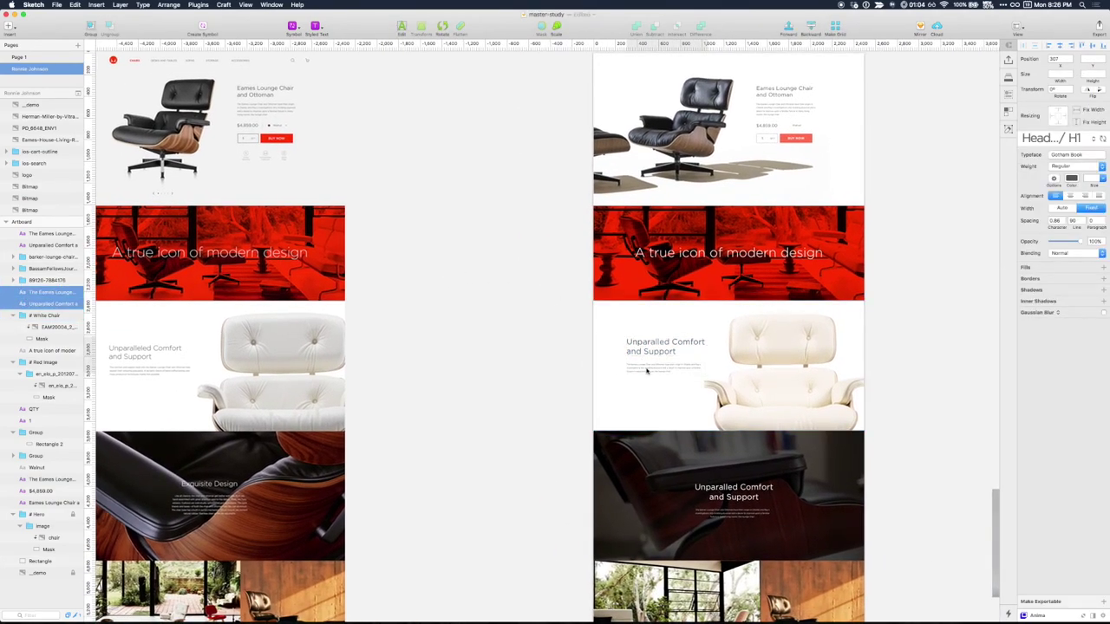
left_click(552, 266)
key("super+s")
left_click_drag(510, 156, 440, 274)
- Unlock the "~ Nav" group in the finished artboard on Page 1 and copy it
left_click(26, 57)
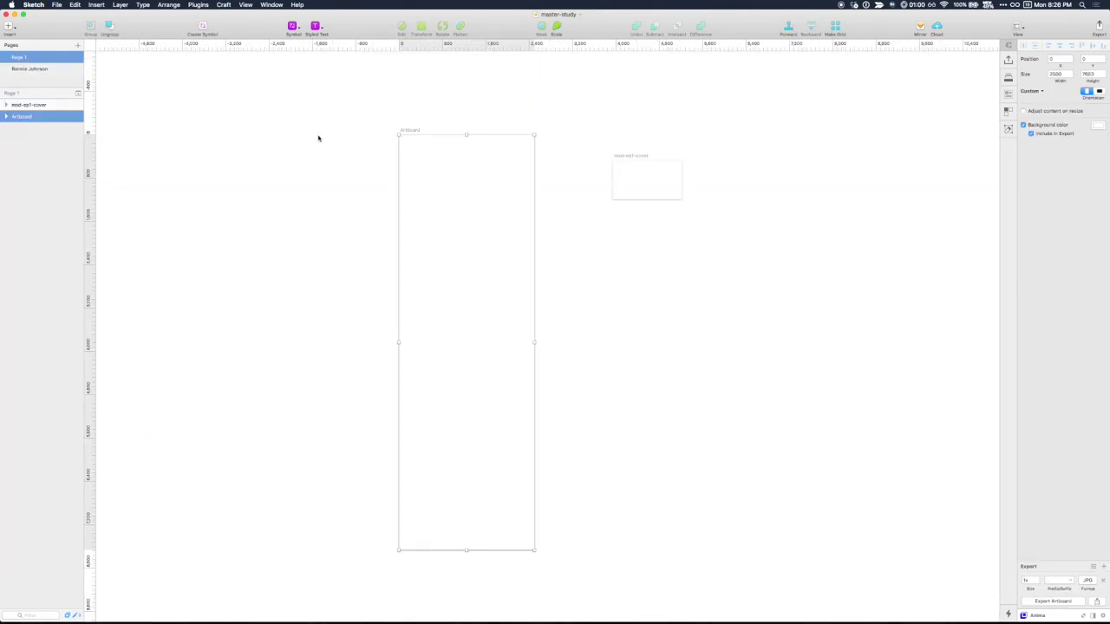
key("super+plus")
key("super+plus")
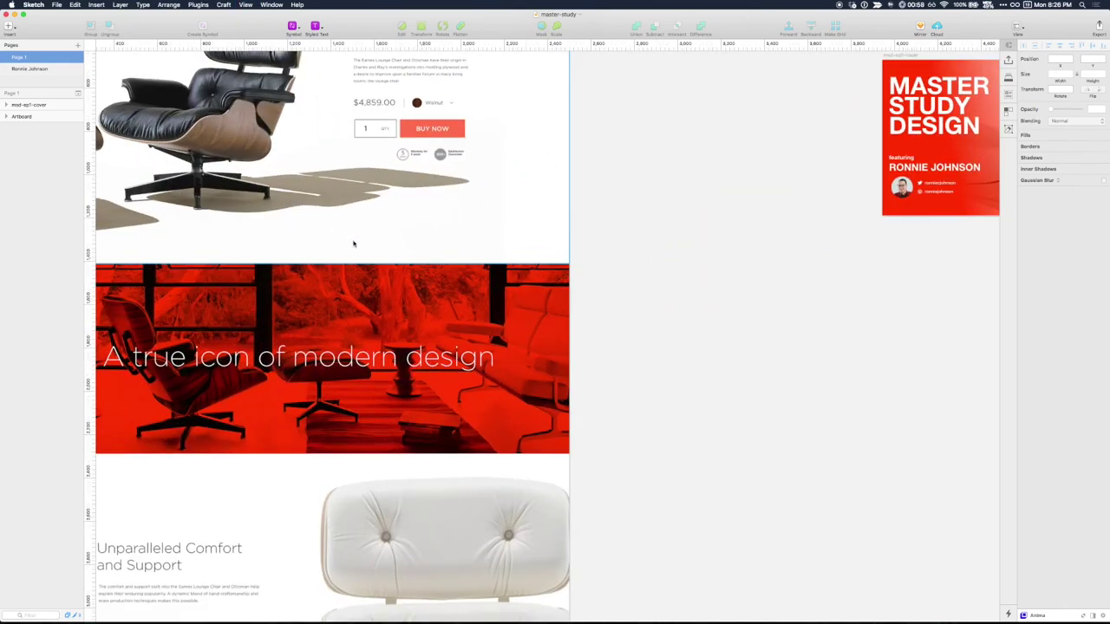
left_click_drag(656, 203, 842, 298)
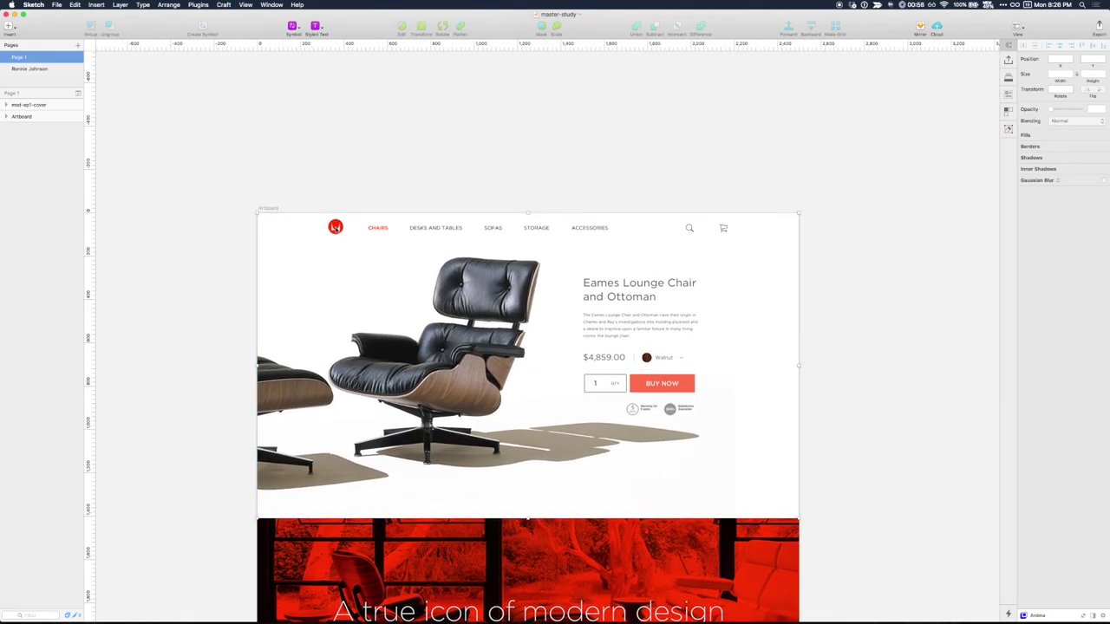
left_click(389, 221)
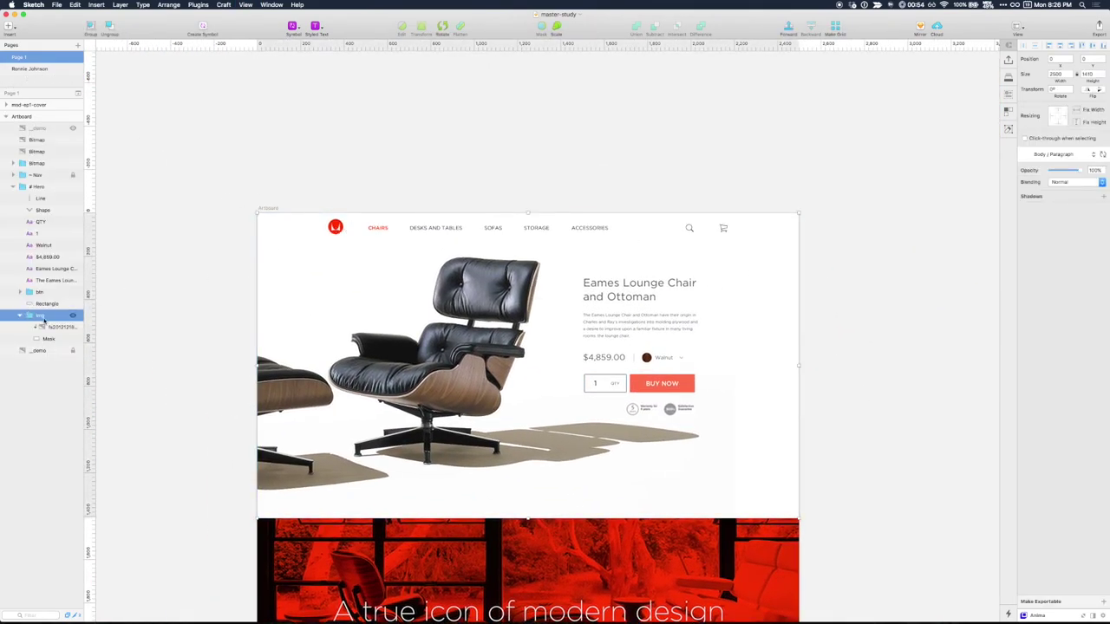
left_click(49, 176)
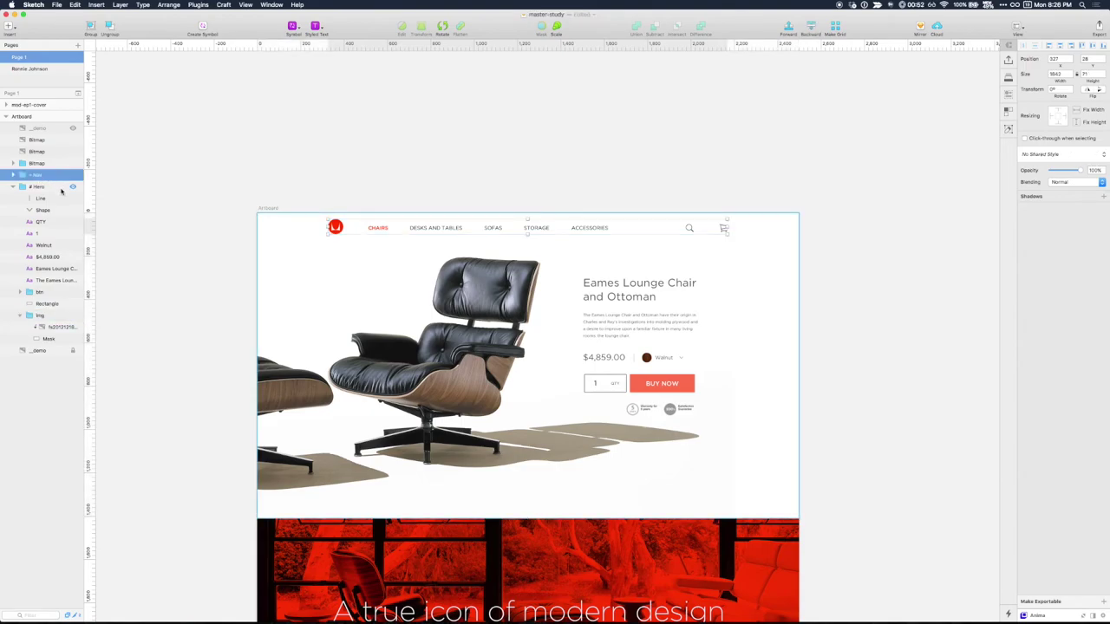
left_click(189, 95)
- Paste the navigation group at the top of the rebuilt artboard on the second page, above the hero chair
left_click(43, 69)
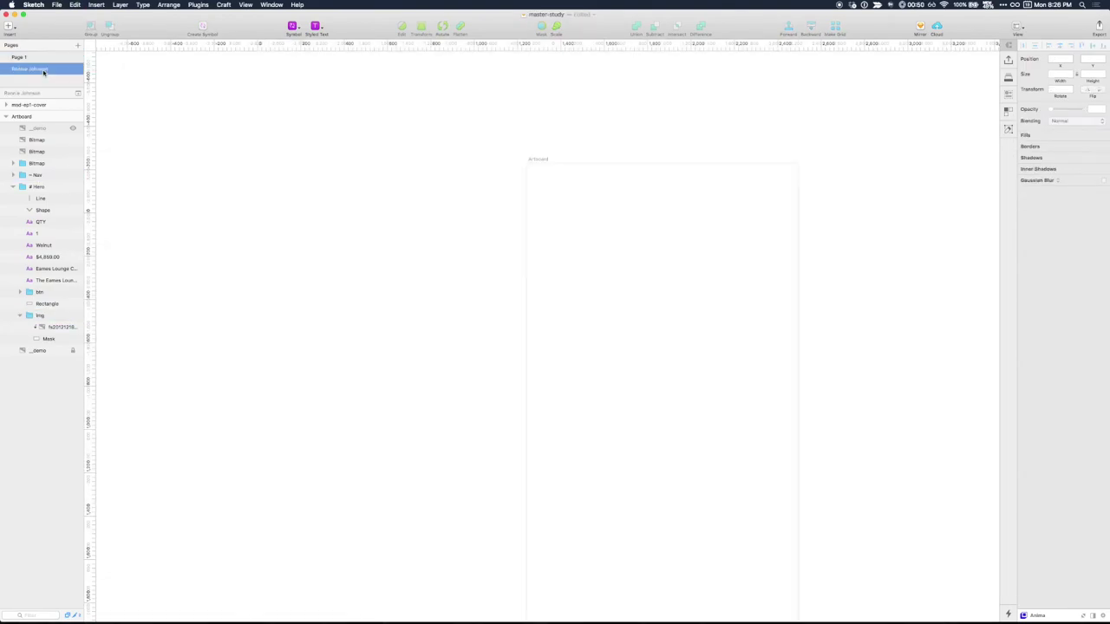
scroll(886, 153, "down", 2)
scroll(886, 152, "up", 3)
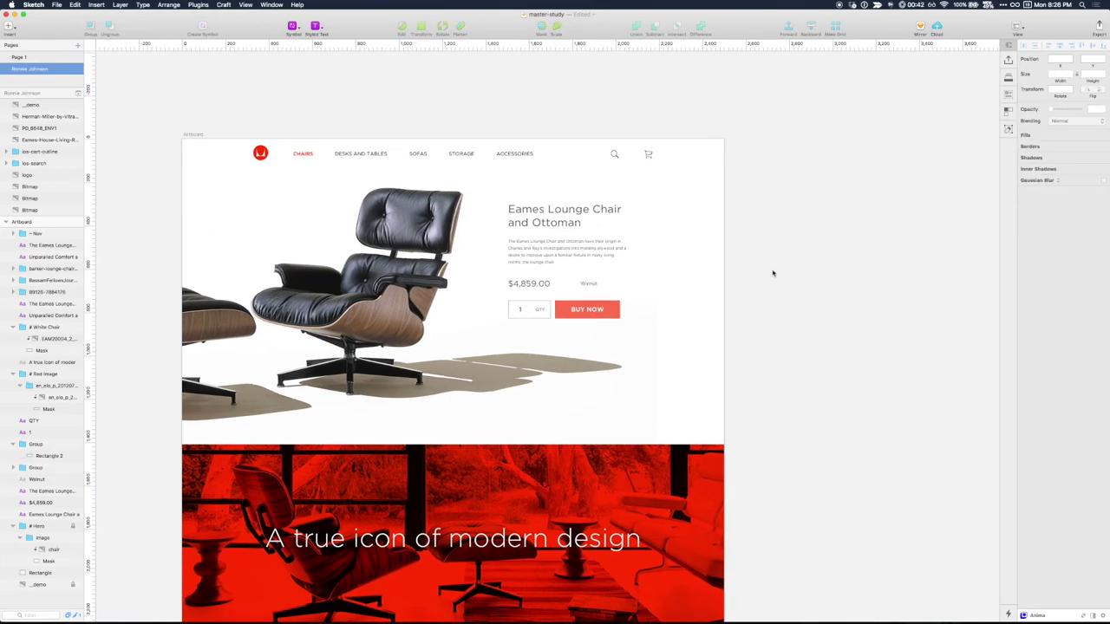
- Move the five-year warranty and satisfaction guarantee badges from the loose assets into the artboard's hero section
key("super+minus")
scroll(645, 156, "down", 4)
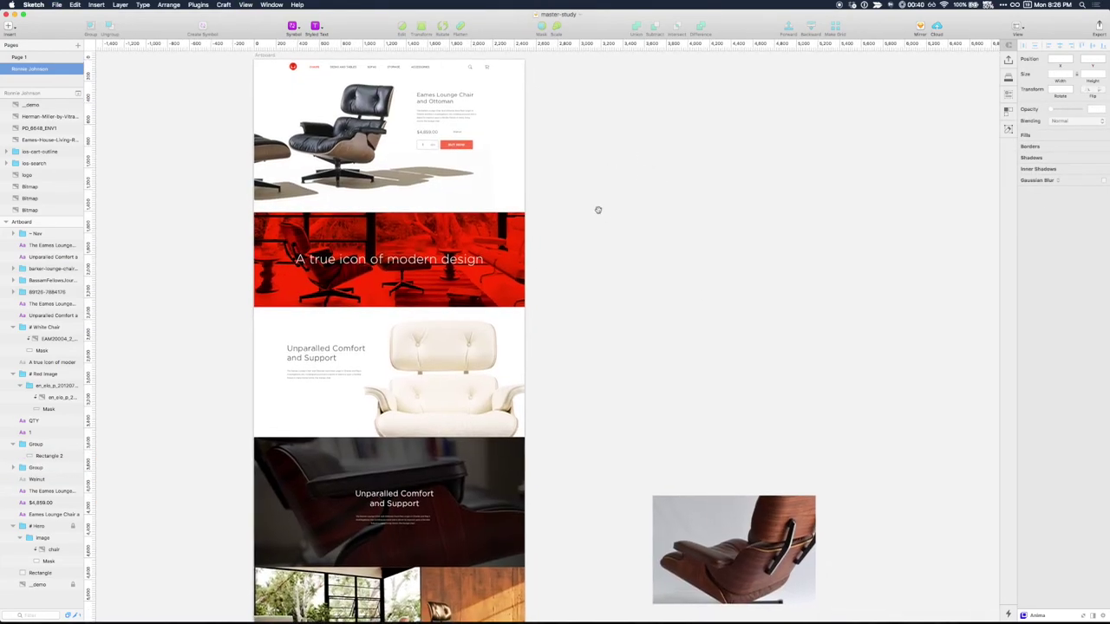
left_click_drag(597, 210, 451, 332)
key("super+minus")
key("super+plus")
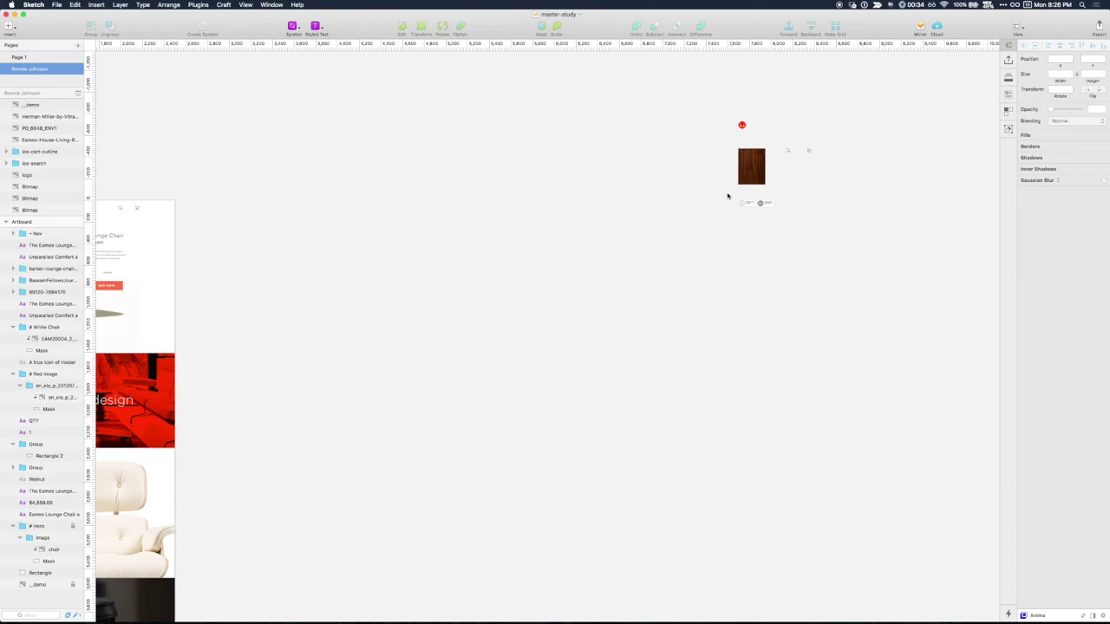
left_click_drag(728, 196, 763, 213)
left_click_drag(624, 253, 159, 319)
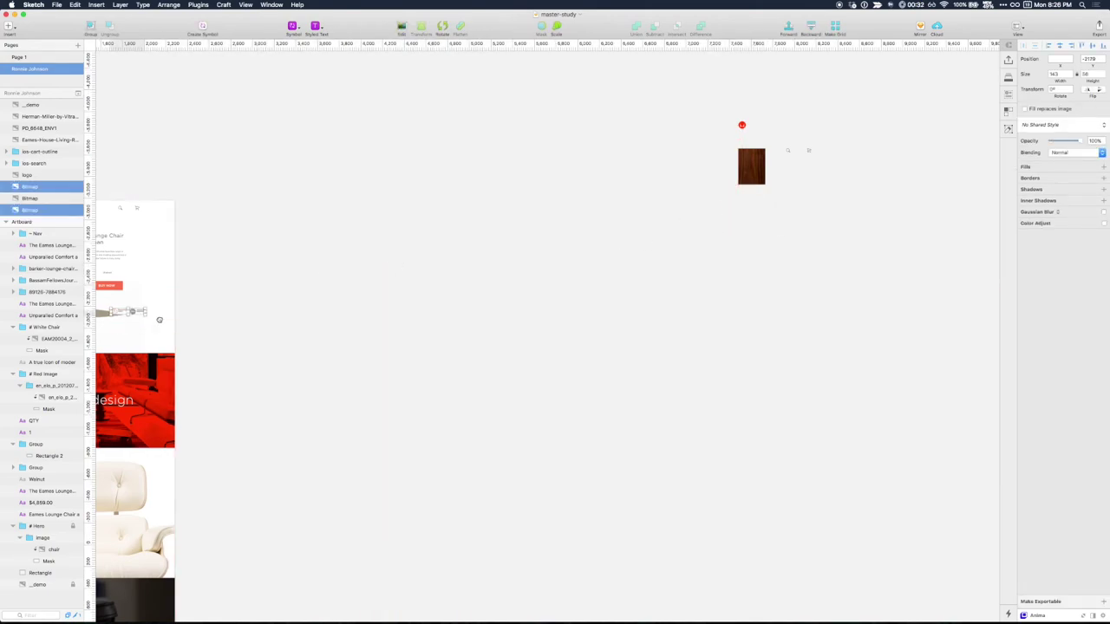
- Position the warranty and guarantee badges just below the BUY NOW button, near its right edge
left_click_drag(239, 326, 644, 355)
key("super+plus")
key("super+plus")
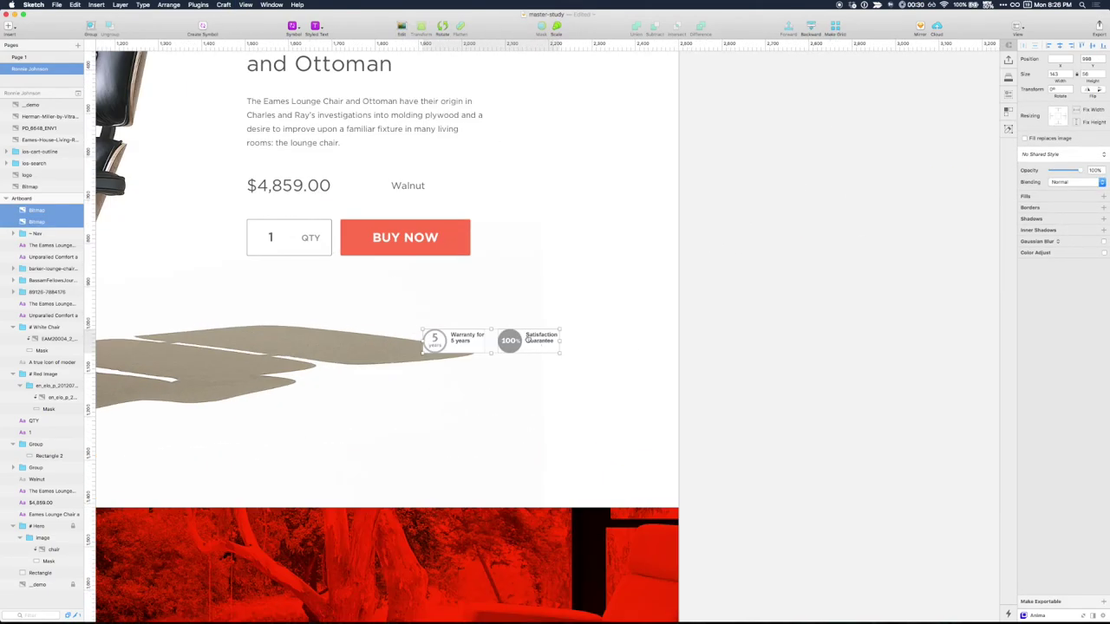
left_click_drag(527, 340, 446, 283)
left_click(808, 293)
left_click_drag(589, 327, 737, 390)
- Move the reference design image directly on top of the rebuilt artboard and save the document
key("super+minus")
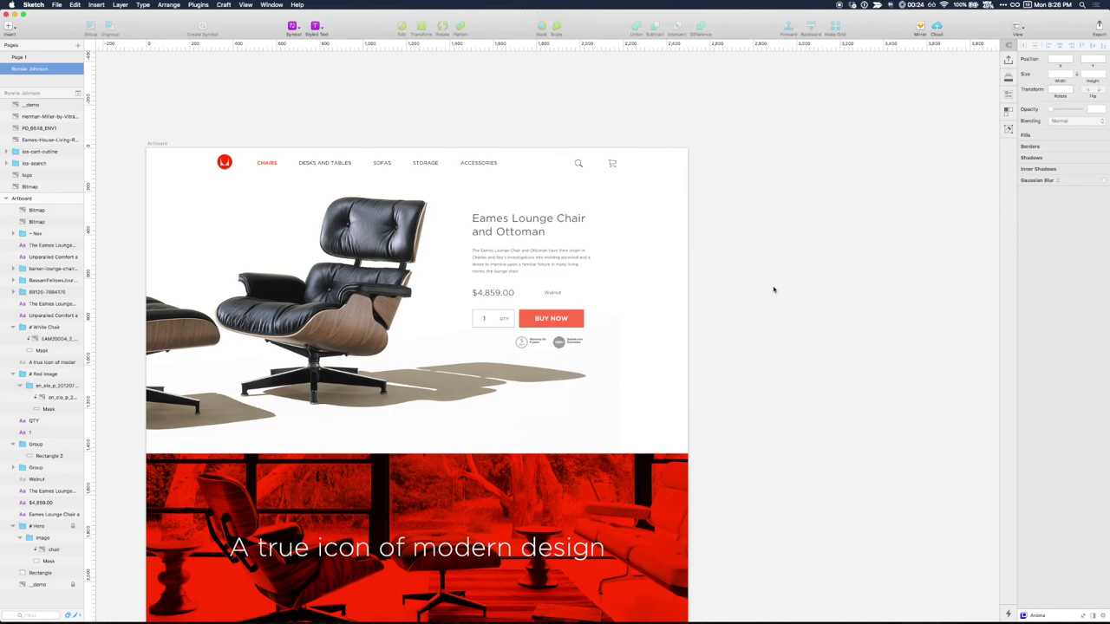
key("super+minus")
left_click_drag(773, 289, 616, 339)
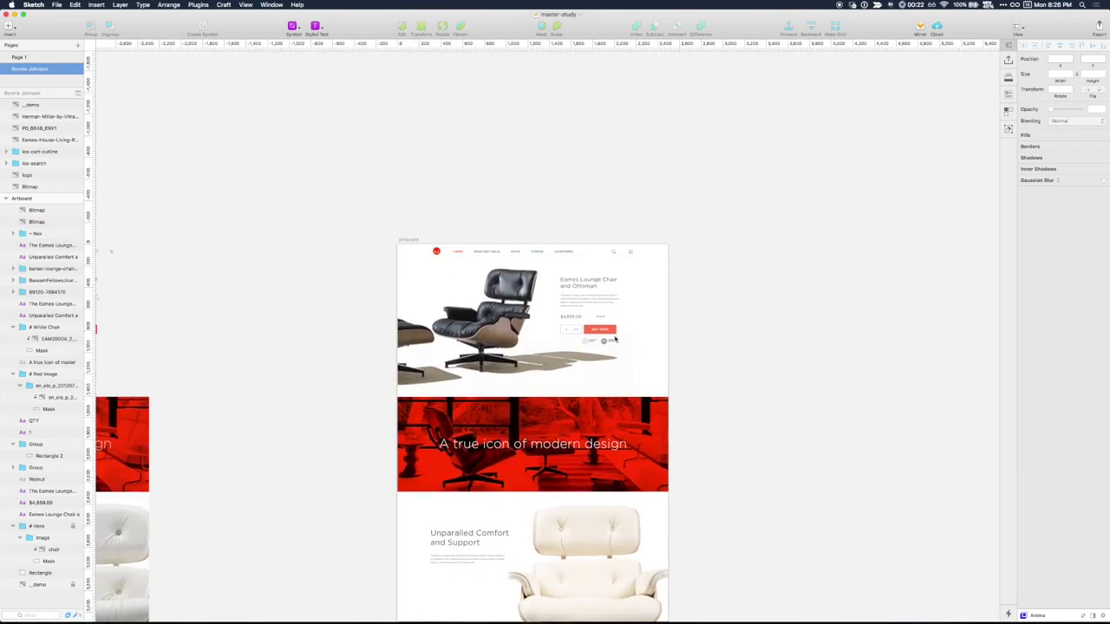
mouse_move(817, 404)
left_mouse_down()
mouse_move(848, 308)
mouse_move(768, 208)
mouse_move(767, 236)
mouse_move(729, 253)
left_mouse_up()
scroll(849, 310, "down", 3)
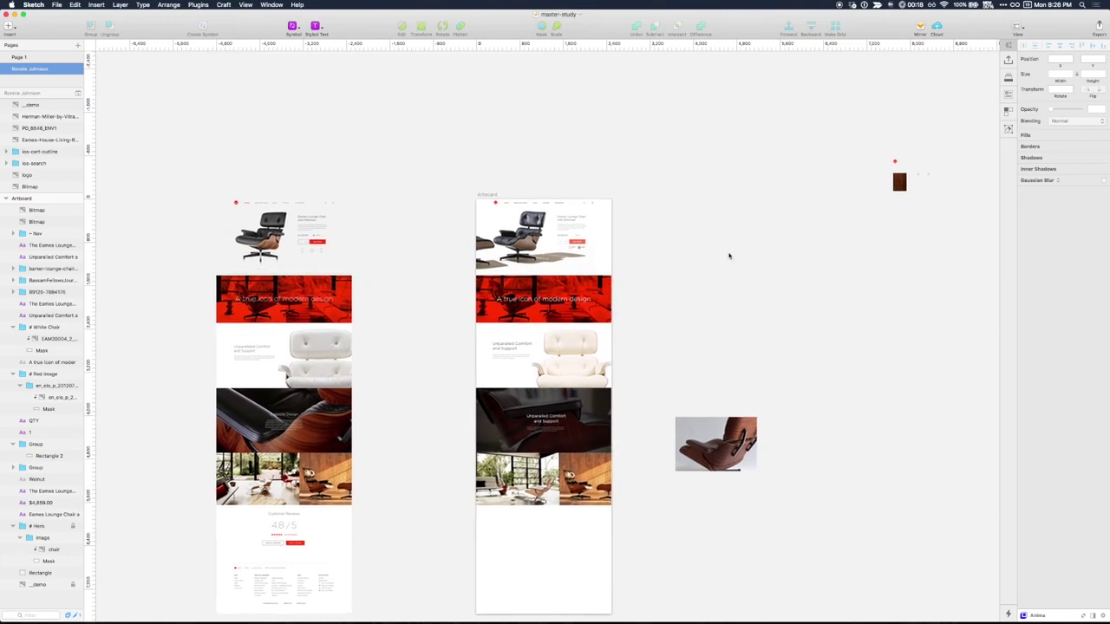
left_click_drag(268, 234, 528, 234)
left_click(775, 227)
key("super+s")
key("super+plus")
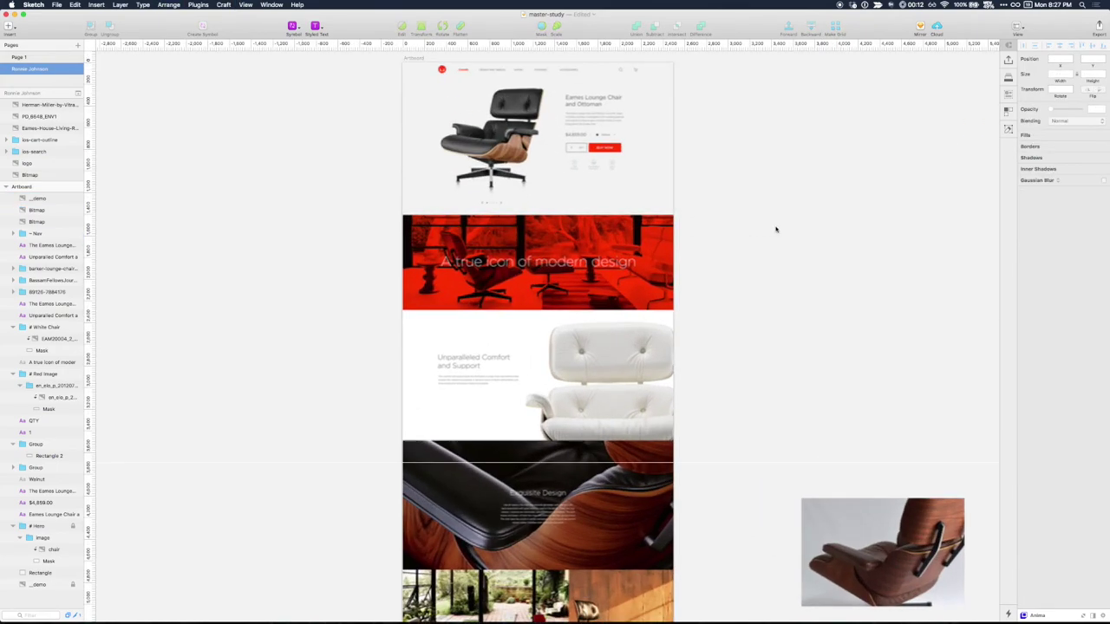
scroll(787, 243, "up", 2)
scroll(787, 251, "up", 3)
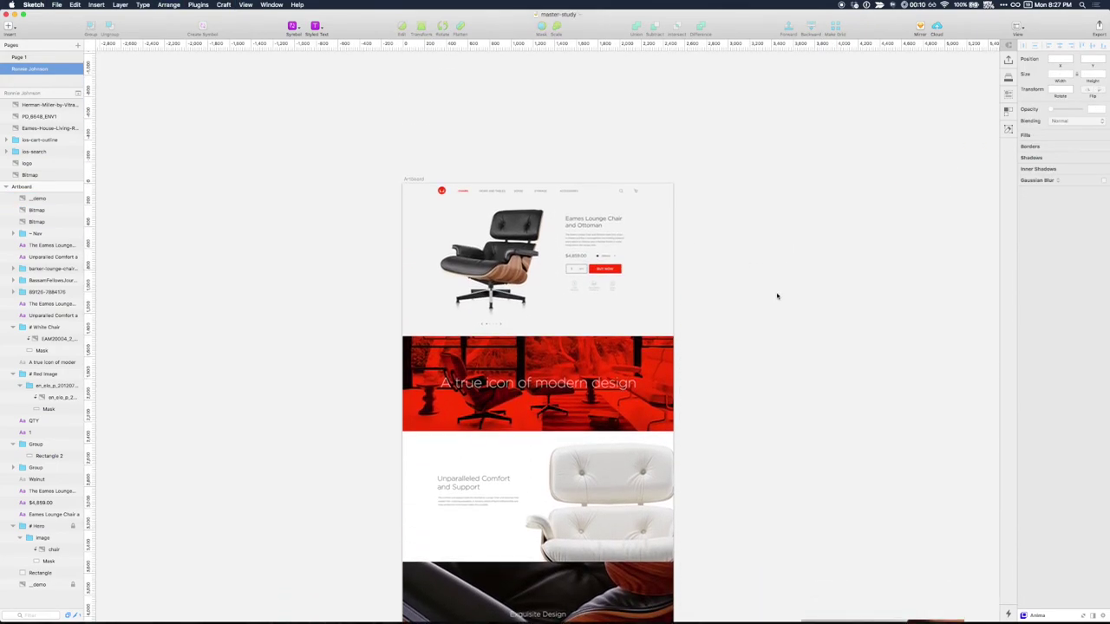
- Compare the rebuilt page with the reference design by repeatedly hiding and showing the overlaid reference image
scroll(776, 297, "down", 3)
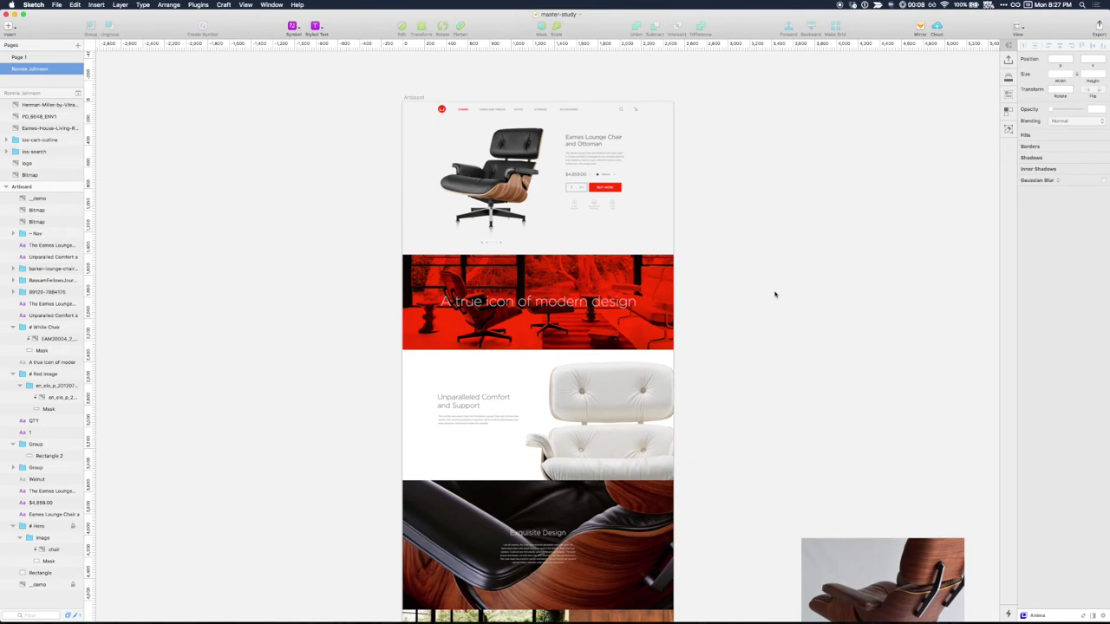
key("super+plus")
key("super+plus")
key("super+minus")
key("super+minus")
scroll(754, 251, "up", 2)
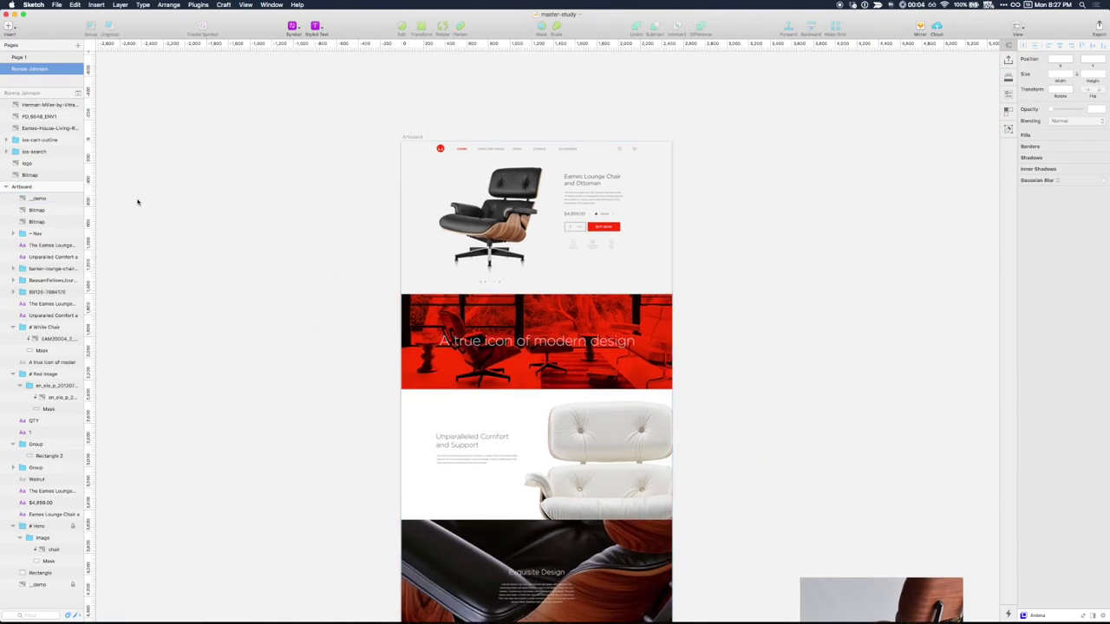
left_click(74, 199)
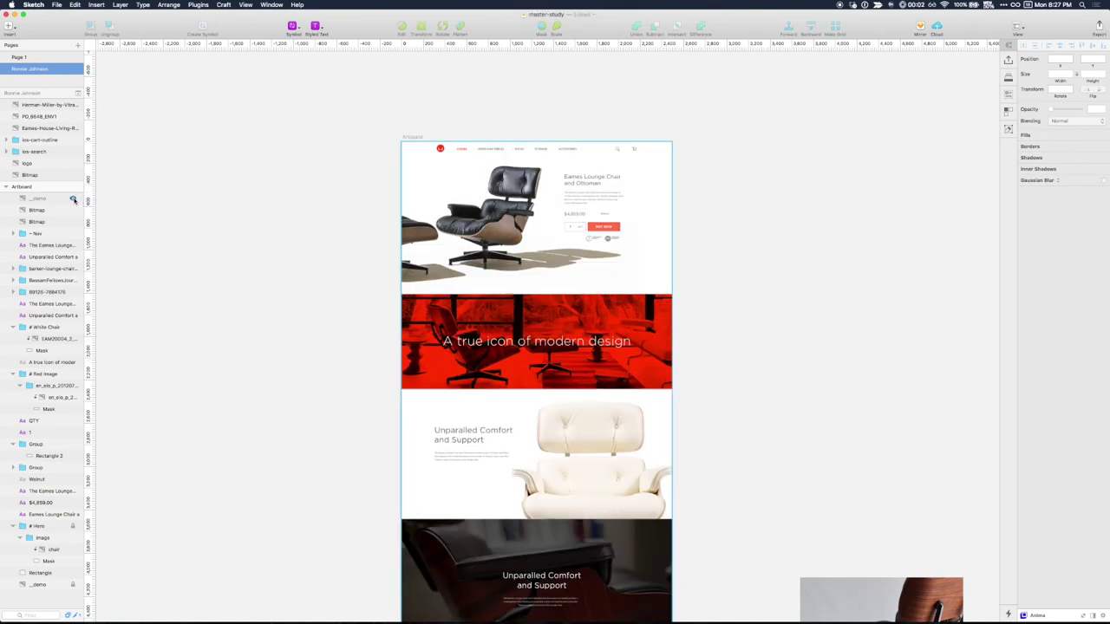
left_click(74, 198)
left_click(74, 198)
left_click(74, 199)
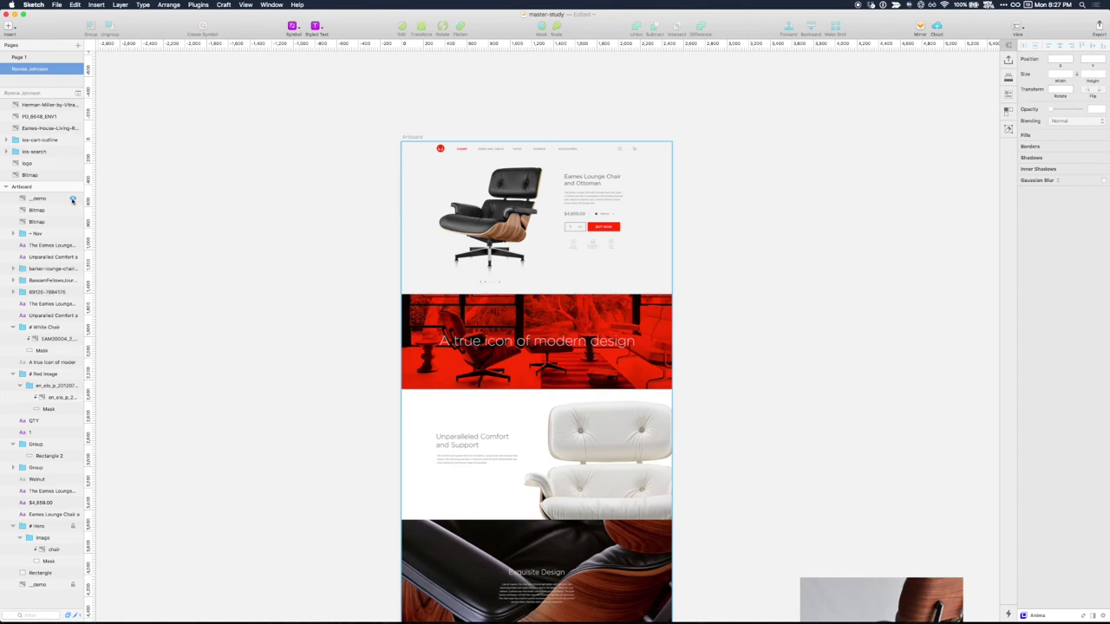
left_click(74, 199)
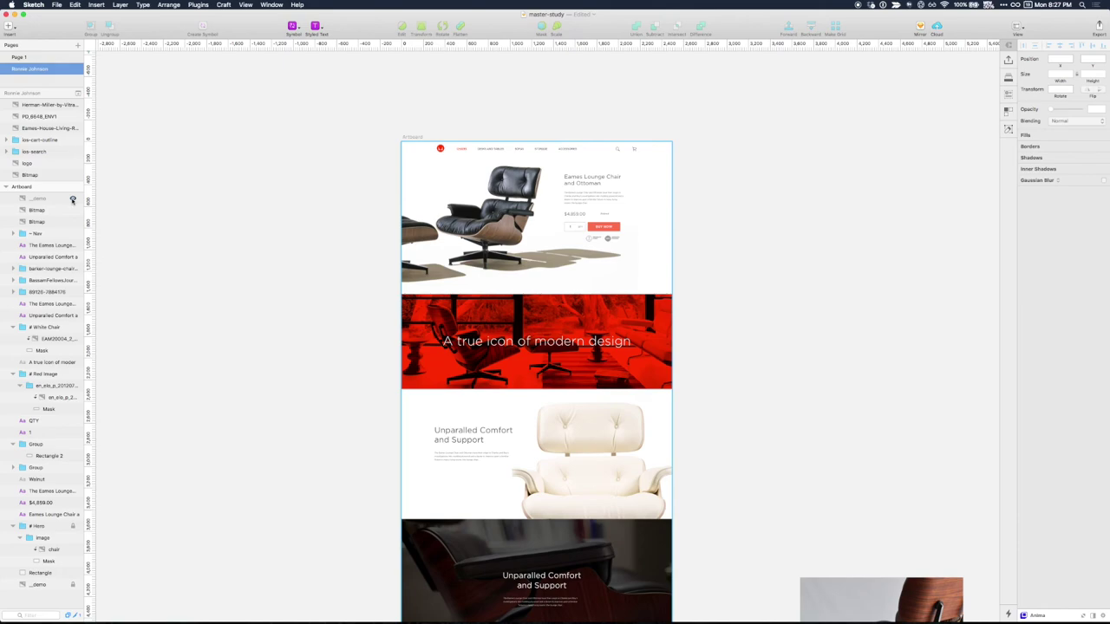
left_click(72, 199)
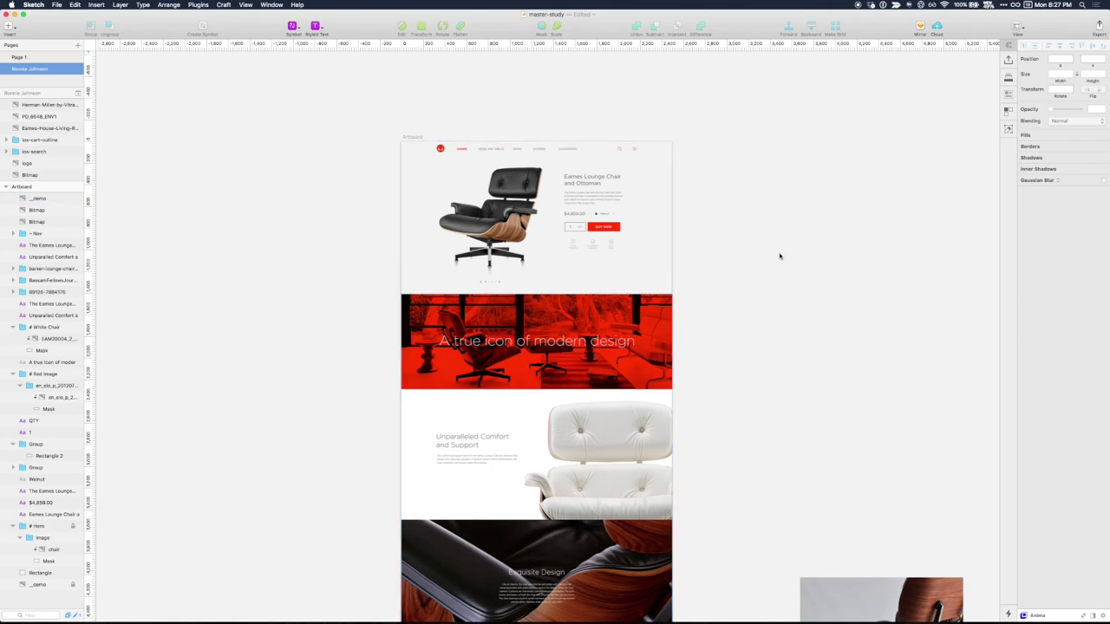
- Hide the reference design image that covers the rebuilt artboard
scroll(735, 312, "down", 5)
scroll(728, 208, "up", 3)
scroll(734, 221, "up", 2)
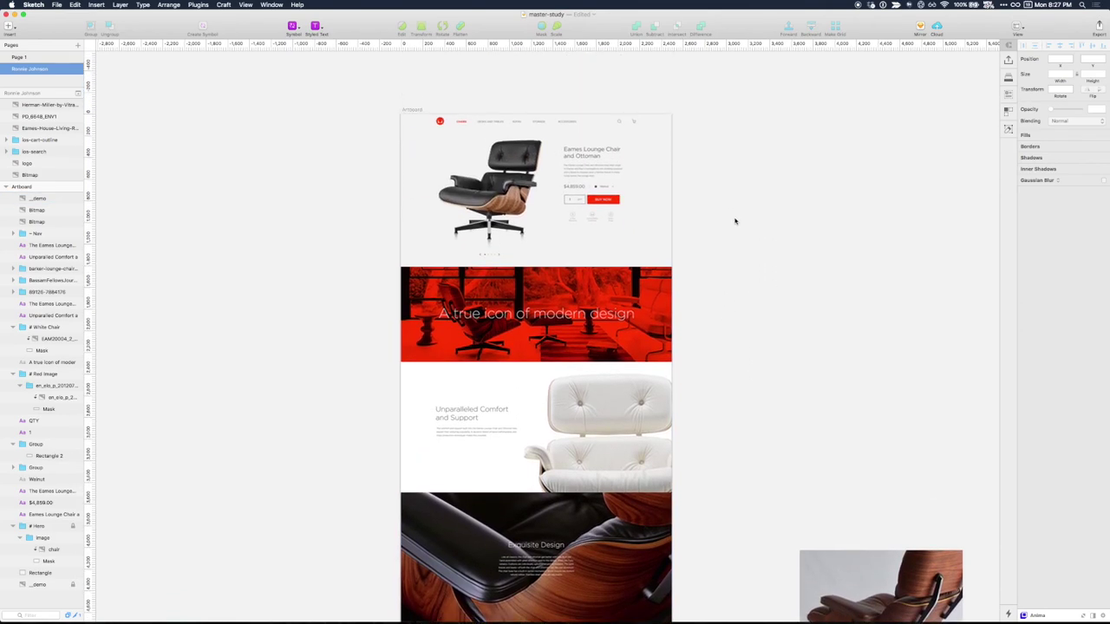
left_click(73, 199)
- Examine the rebuilt page close up, from the navigation bar and hero down to the two interior photos and back
left_click_drag(278, 256, 266, 292)
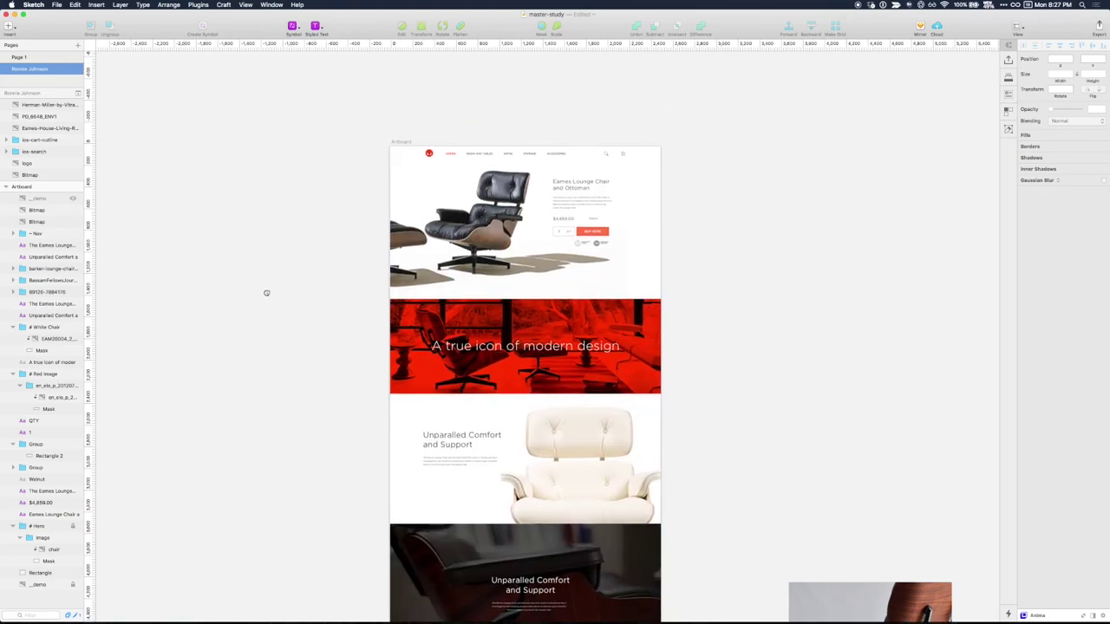
scroll(270, 296, "down", 1)
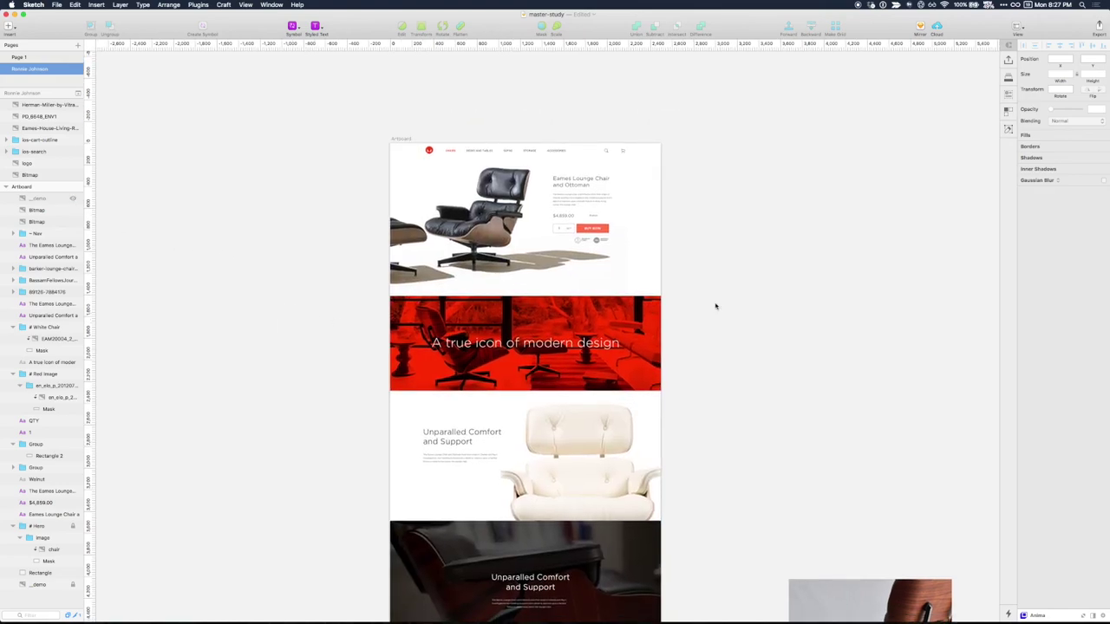
key("super+equal")
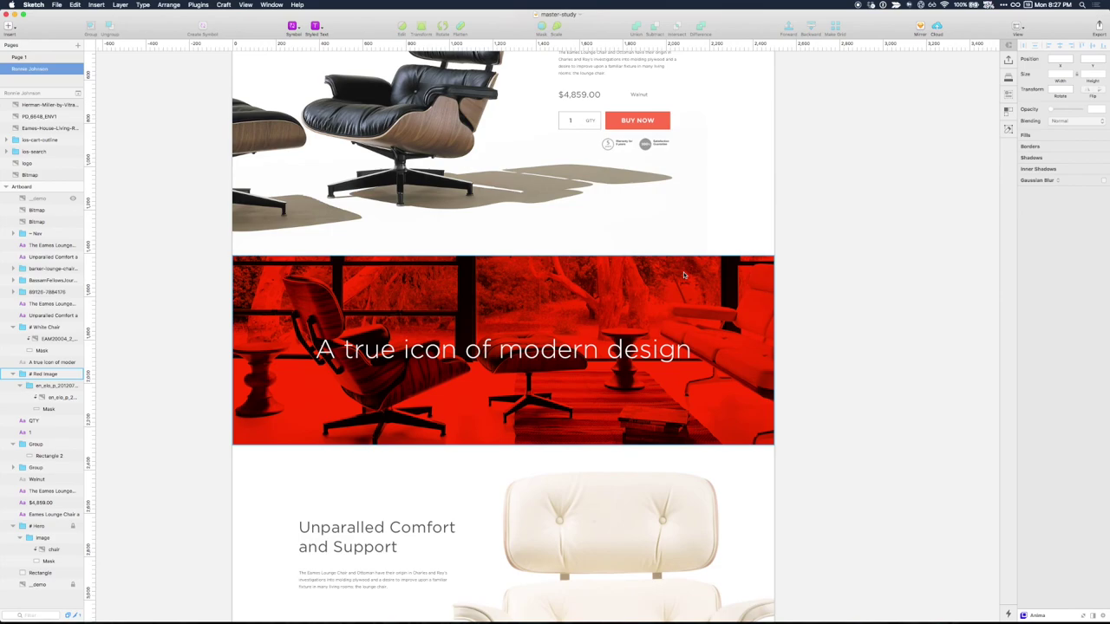
scroll(684, 276, "up", 5)
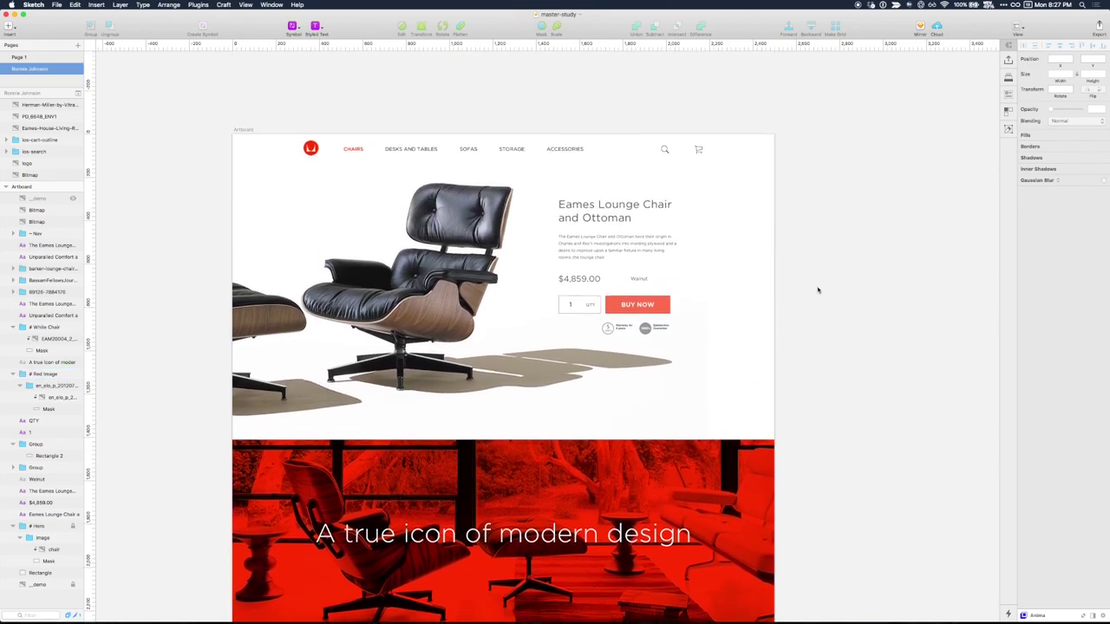
scroll(777, 288, "down", 6)
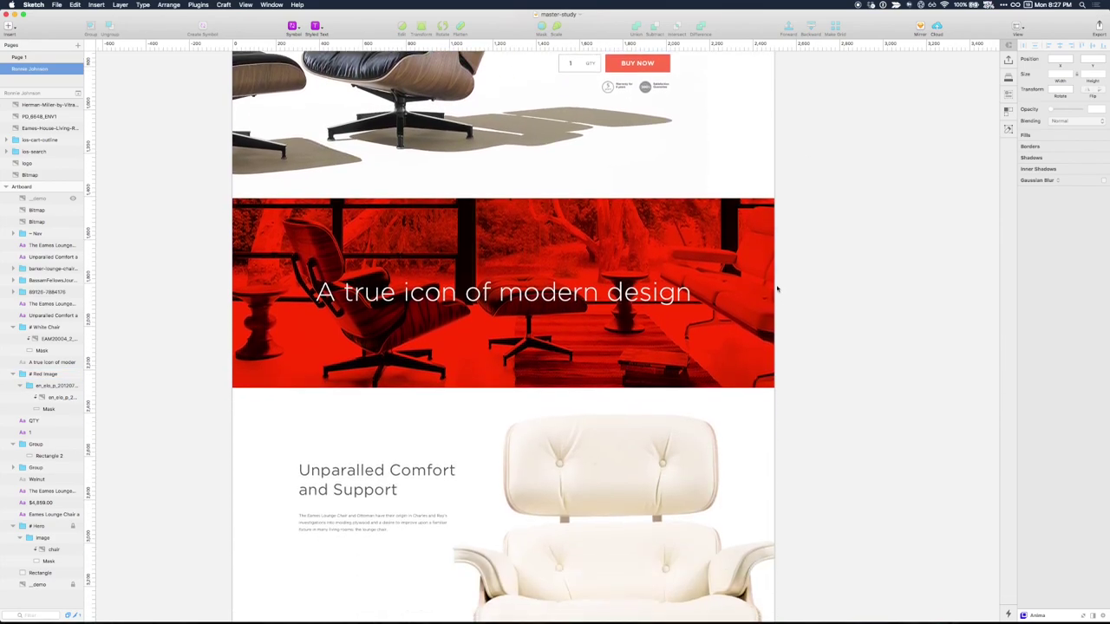
scroll(785, 292, "down", 5)
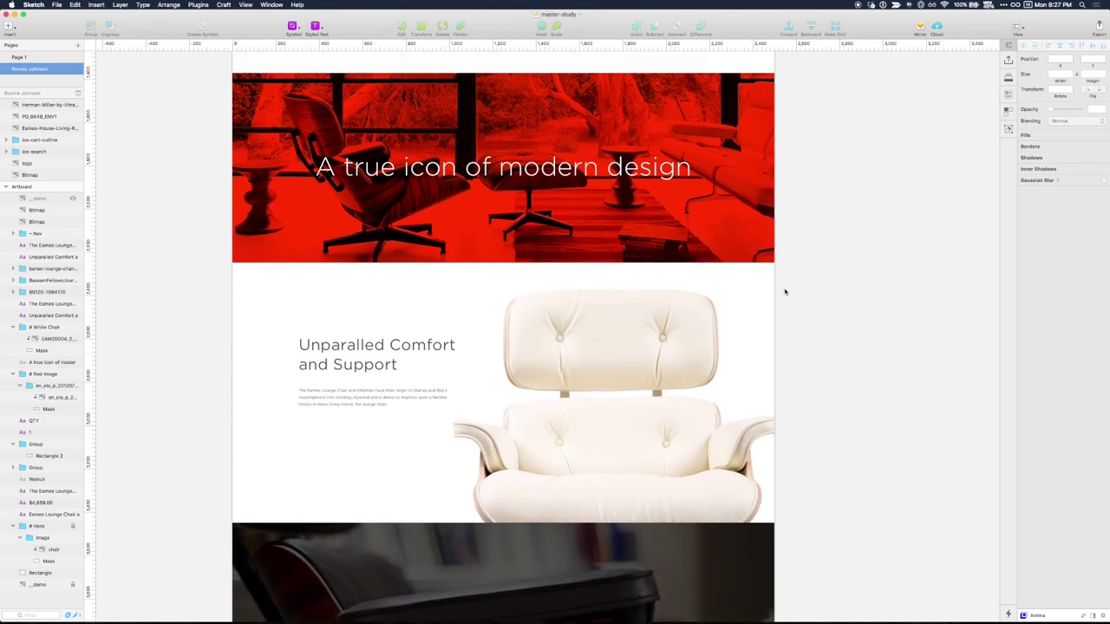
scroll(784, 292, "down", 8)
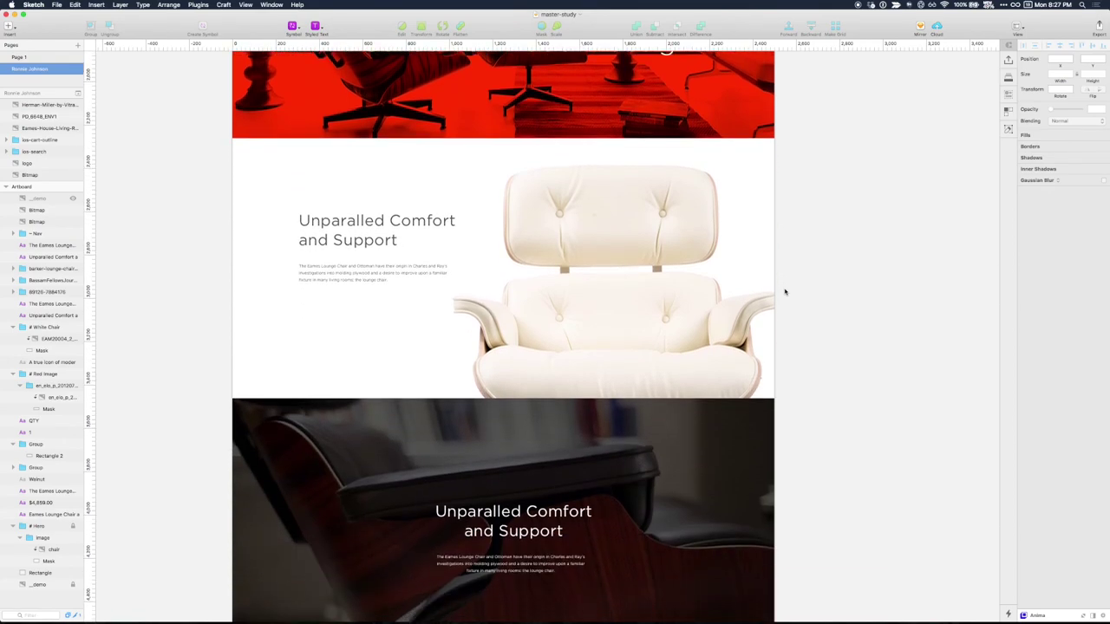
scroll(784, 292, "down", 6)
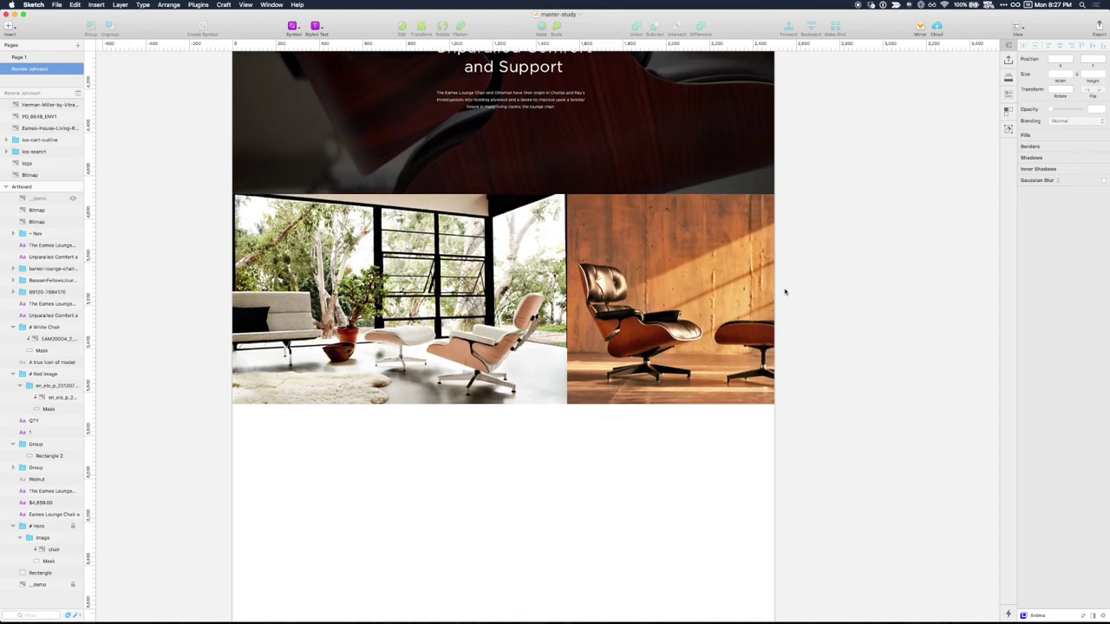
scroll(784, 292, "down", 3)
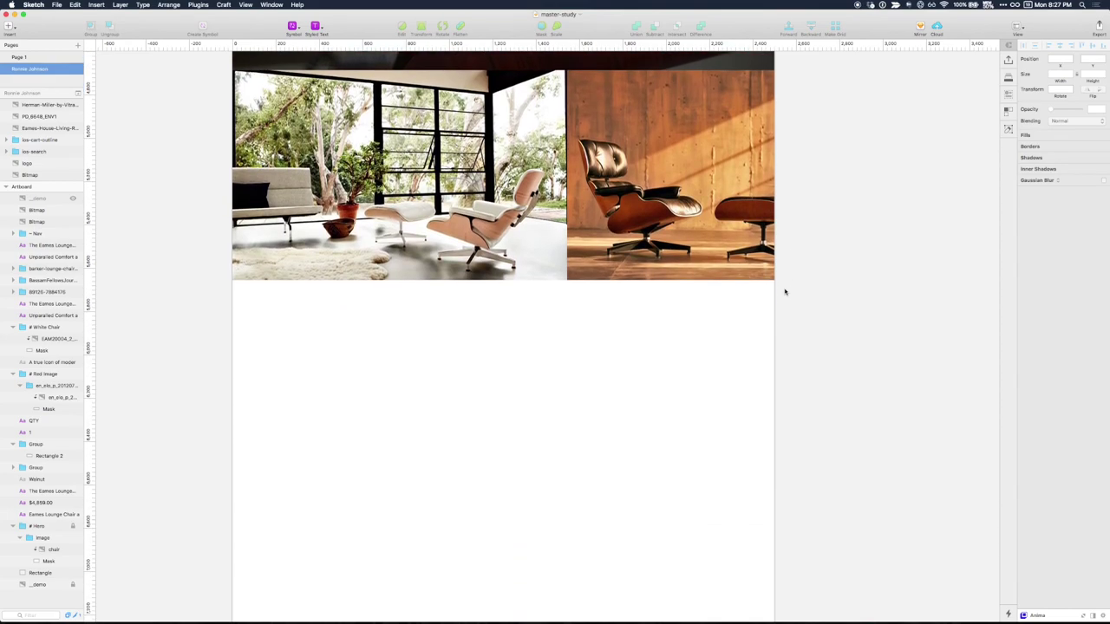
scroll(785, 292, "up", 14)
scroll(785, 293, "up", 16)
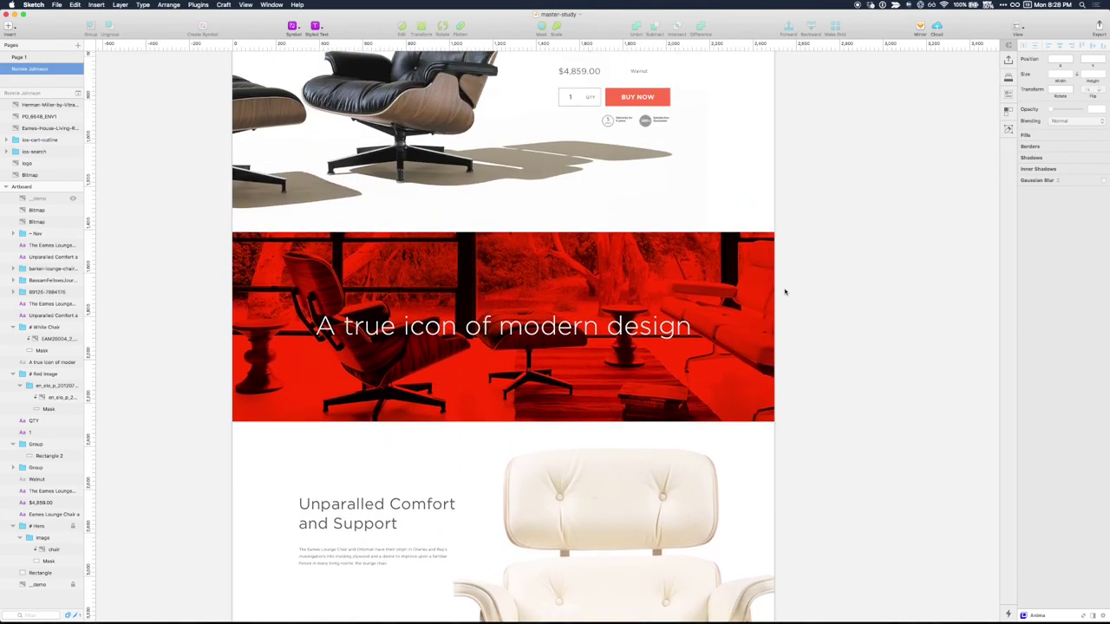
scroll(785, 292, "up", 2)
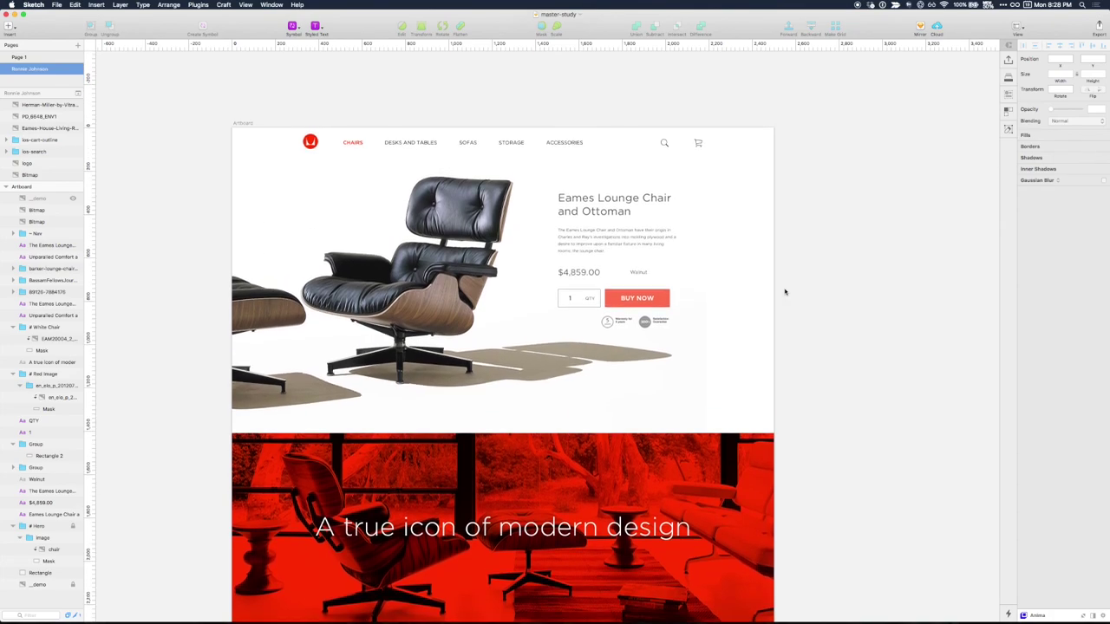